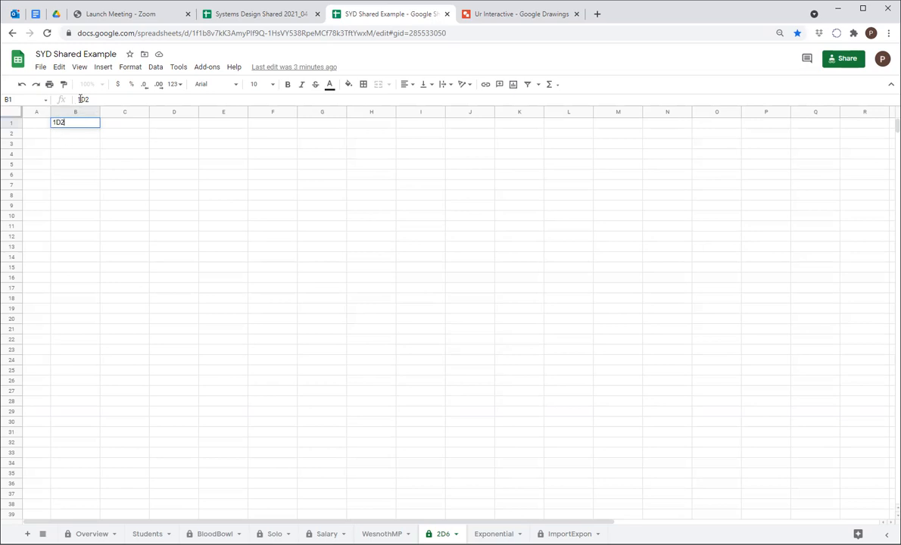
# Commit the label 1D2 in cell B1 and fit column B's width to its content
pyautogui.moveTo(81, 99); pyautogui.dragTo(75, 100)
pyautogui.click(65, 122)
pyautogui.click(146, 227)
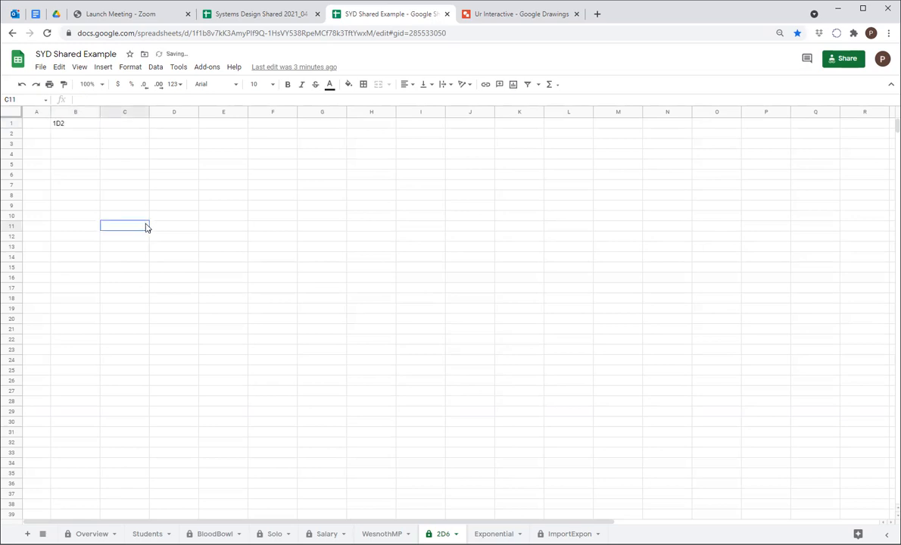
pyautogui.doubleClick(98, 112)
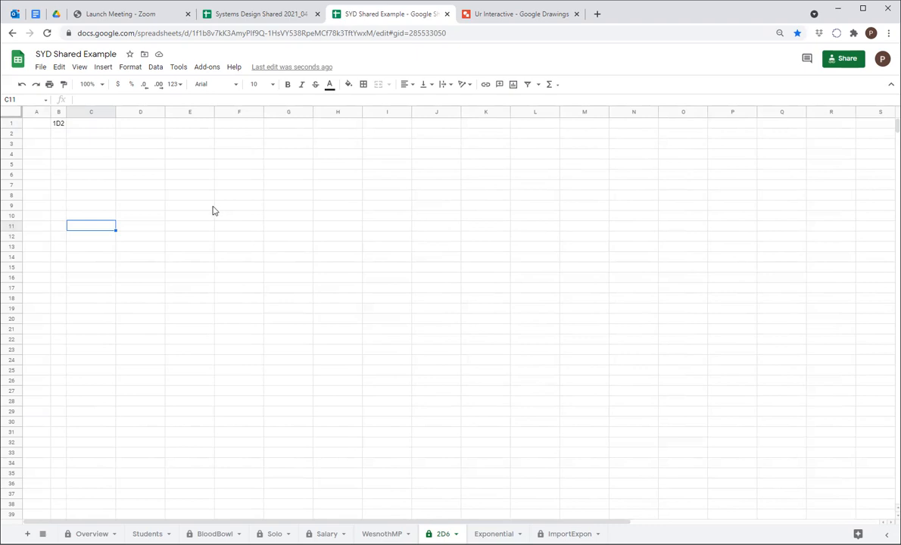
# Enter the heading Events in C1 and narrow column C to about the width of the text
pyautogui.click(94, 122)
pyautogui.write('Events')
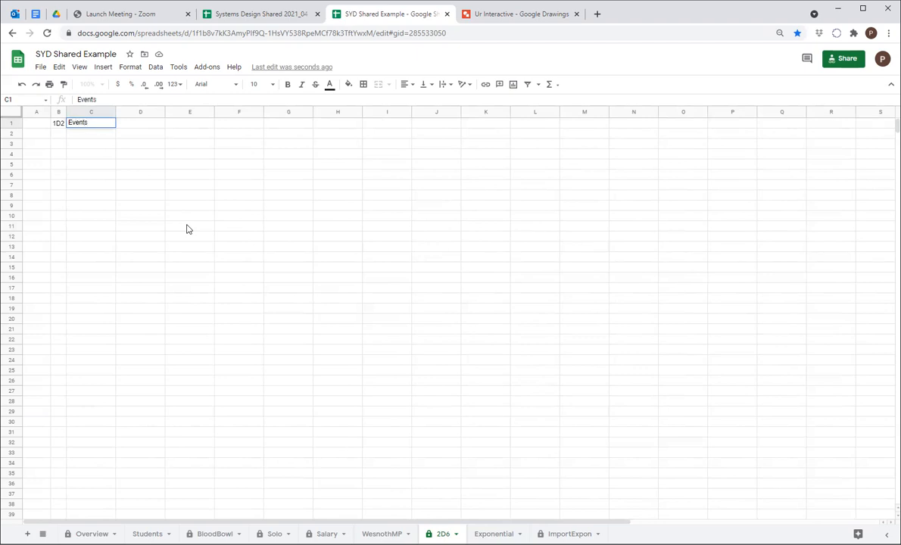
pyautogui.press('Return')
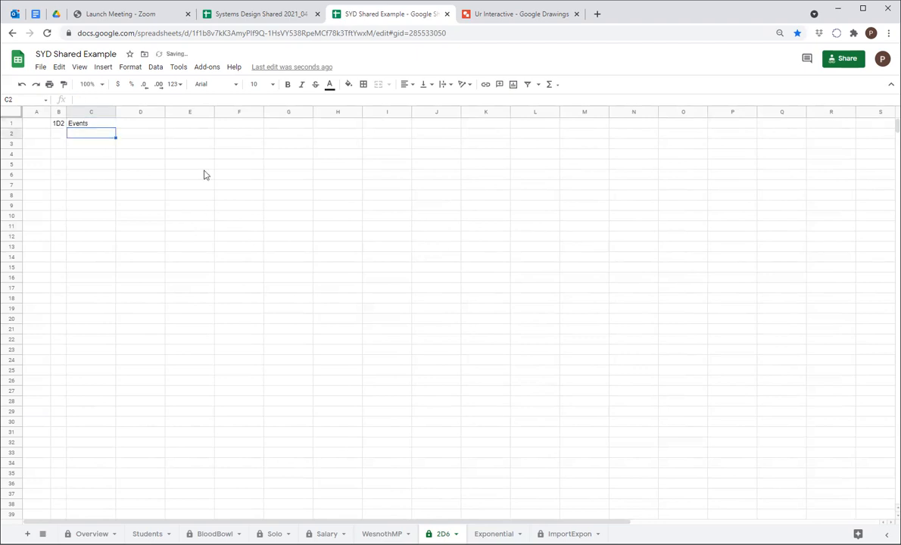
pyautogui.moveTo(112, 116); pyautogui.dragTo(90, 114)
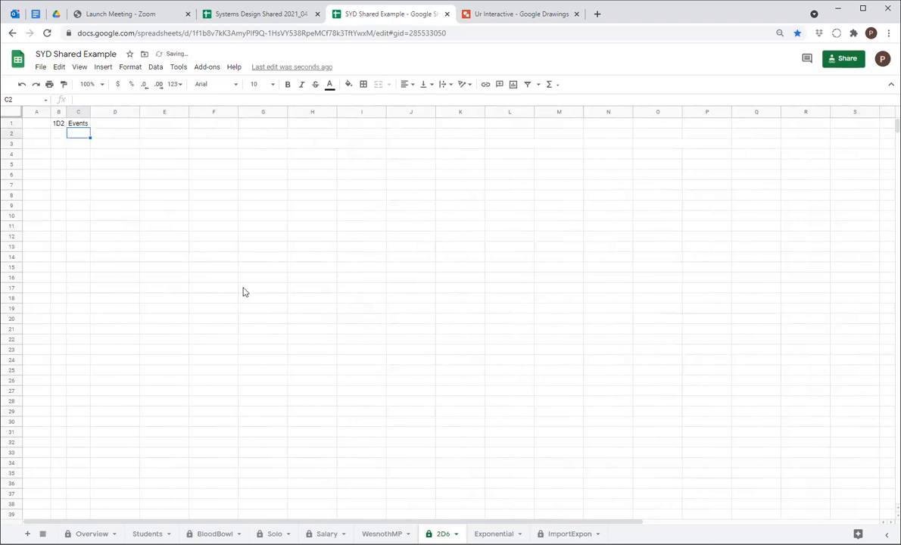
# List the events 0 and 1 in C2 and C3, and select D1 for the next heading
pyautogui.write('0')
pyautogui.press('Return')
pyautogui.write('1')
pyautogui.press('Return')
pyautogui.press('Up')
pyautogui.press('Up')
pyautogui.press('Down')
pyautogui.press('Up')
pyautogui.press('Down')
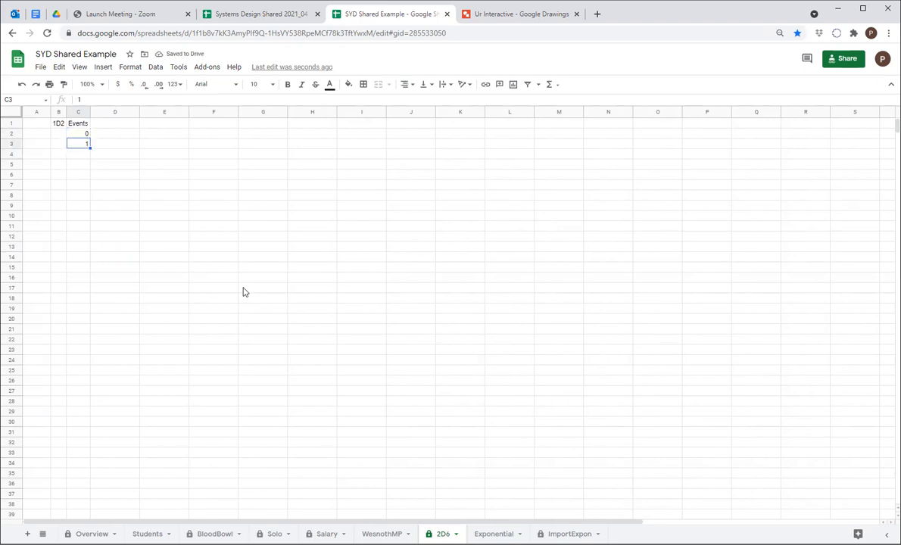
pyautogui.press('Up')
pyautogui.press('Up')
pyautogui.press('Right')
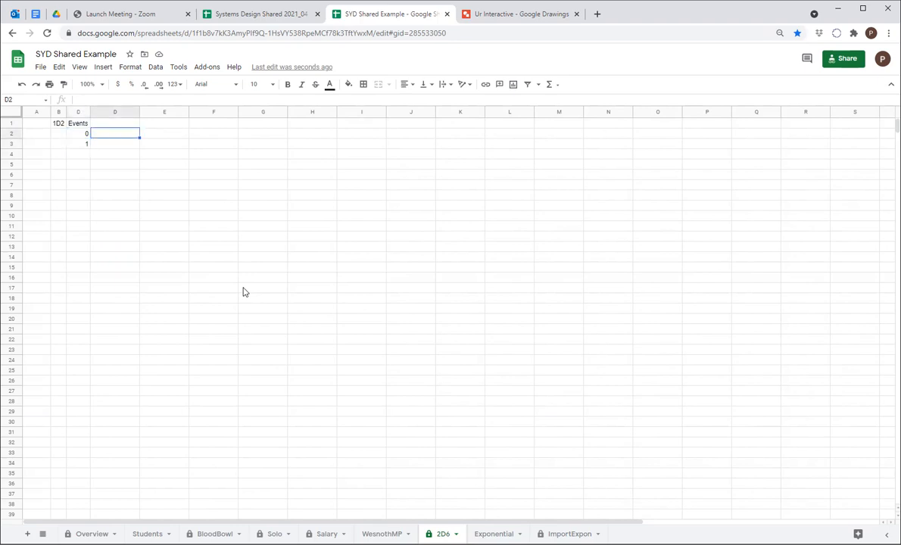
pyautogui.write('Possib')
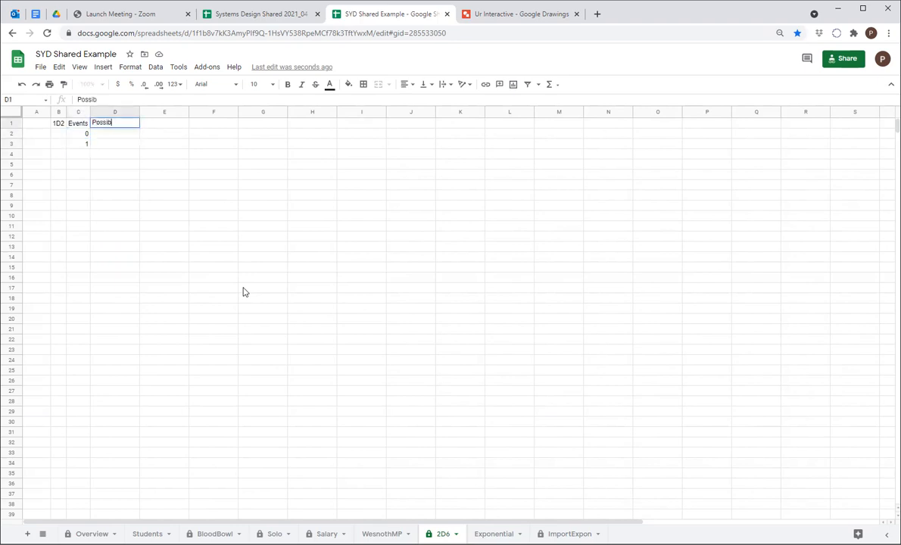
pyautogui.write('le')
pyautogui.press('BackSpace')
pyautogui.press('BackSpace')
pyautogui.press('BackSpace')
pyautogui.press('BackSpace')
pyautogui.press('BackSpace')
pyautogui.press('BackSpace')
pyautogui.press('BackSpace')
pyautogui.press('BackSpace')
# Enter the heading Count in D1 and fit column D's width to its content
pyautogui.write('Count')
pyautogui.press('Return')
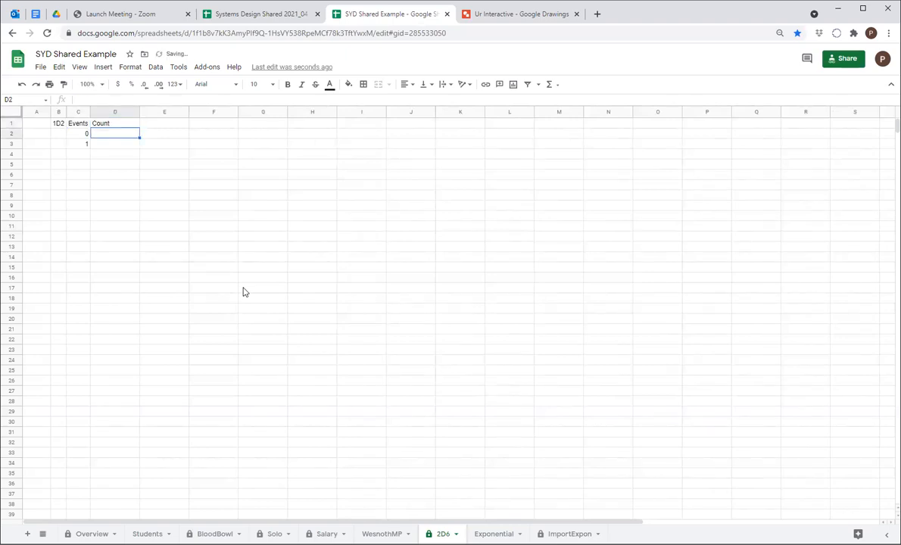
pyautogui.click(137, 113)
pyautogui.doubleClick(141, 113)
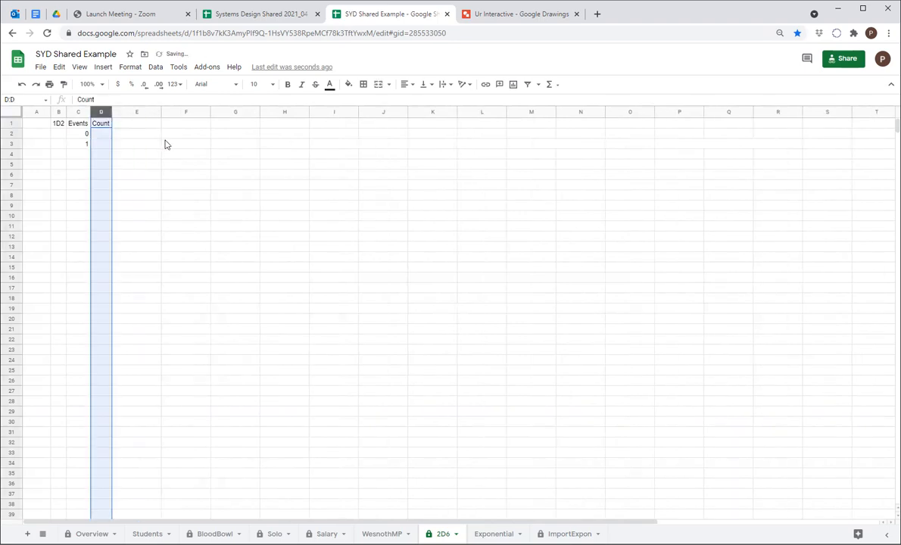
pyautogui.click(141, 143)
# Enter a count of 1 for each of the two events in D2 and D3
pyautogui.click(104, 134)
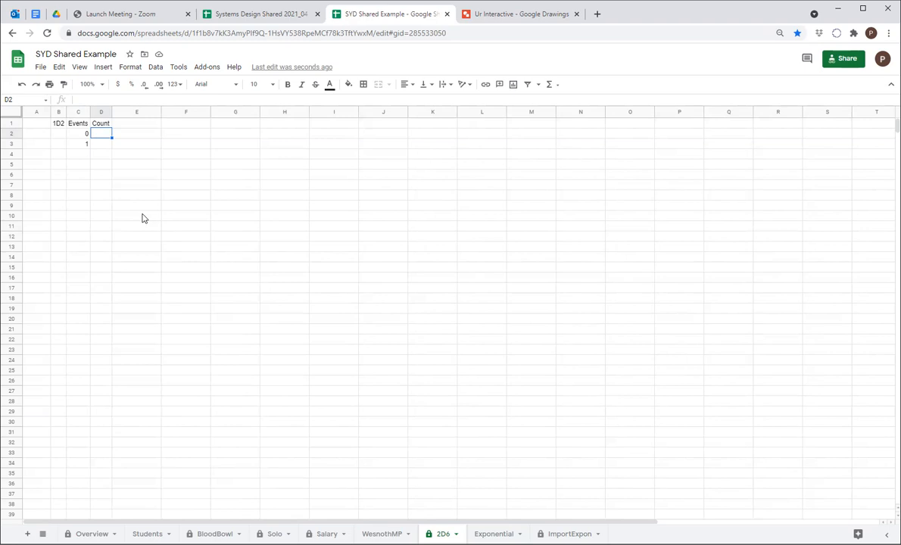
pyautogui.write('1')
pyautogui.press('Return')
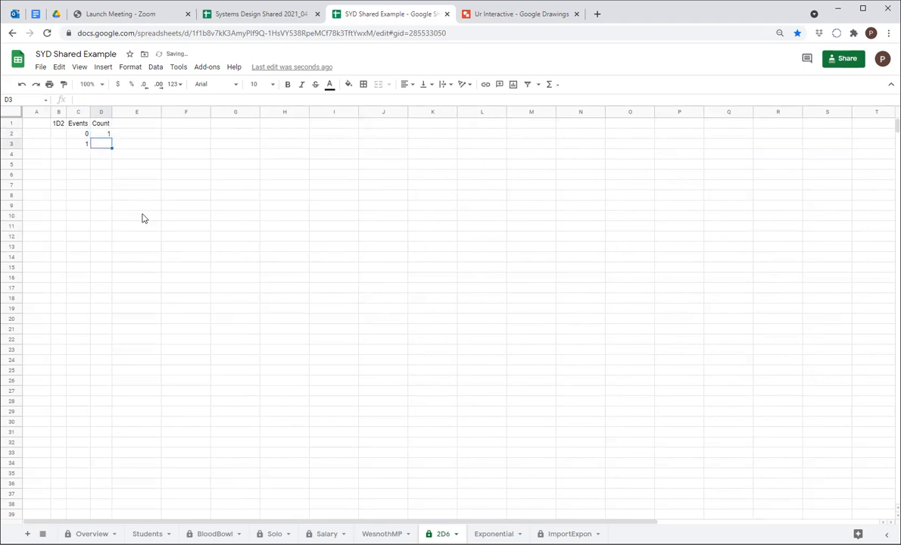
pyautogui.write('1')
pyautogui.press('Return')
# Label the row below the events as total in C4
pyautogui.press('Left')
pyautogui.write('total')
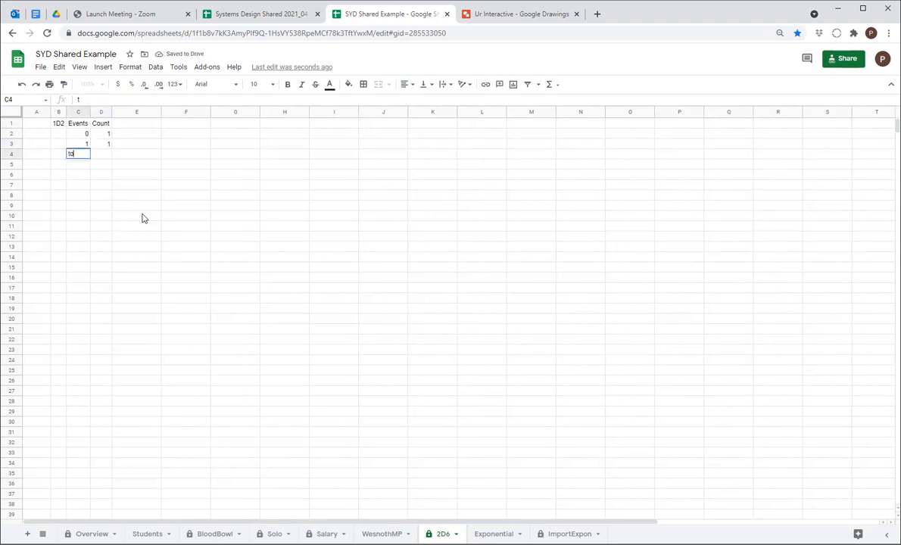
pyautogui.press('Tab')
pyautogui.write('sum')
pyautogui.press('BackSpace')
pyautogui.press('BackSpace')
pyautogui.press('BackSpace')
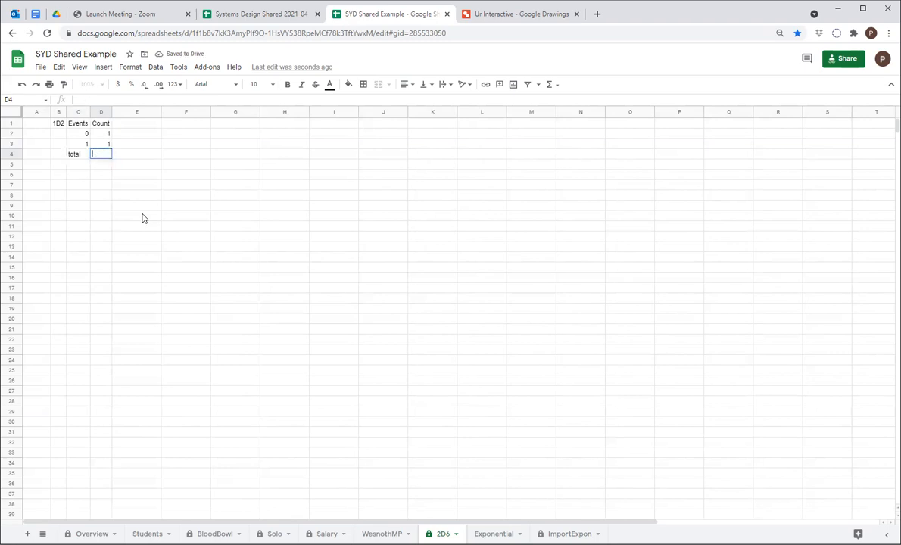
# Total the counts in D4 with the formula =sum(D2:D3)
pyautogui.write('=sum')
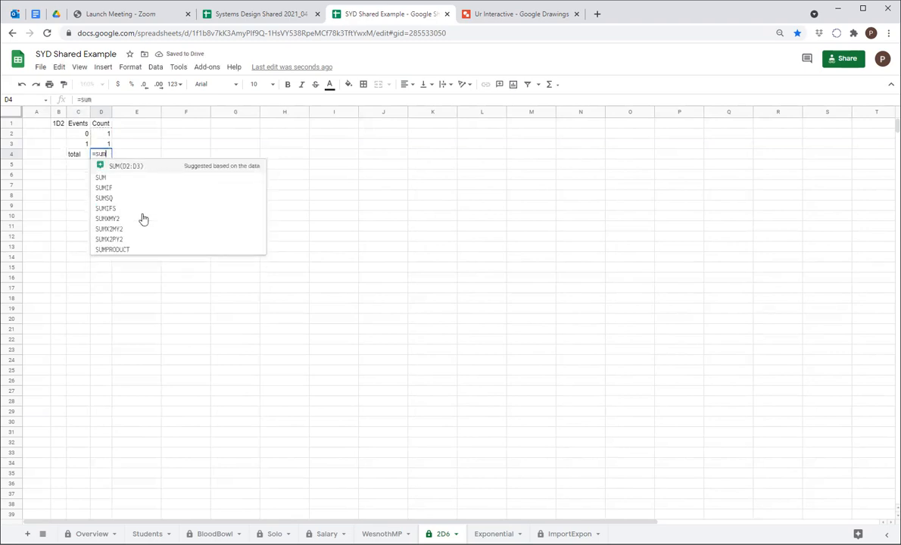
pyautogui.write('(')
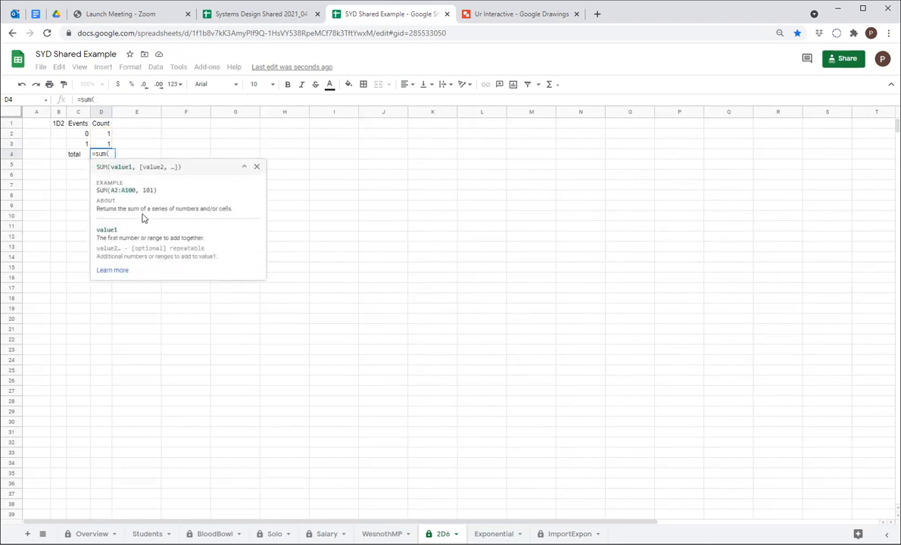
pyautogui.press('Tab')
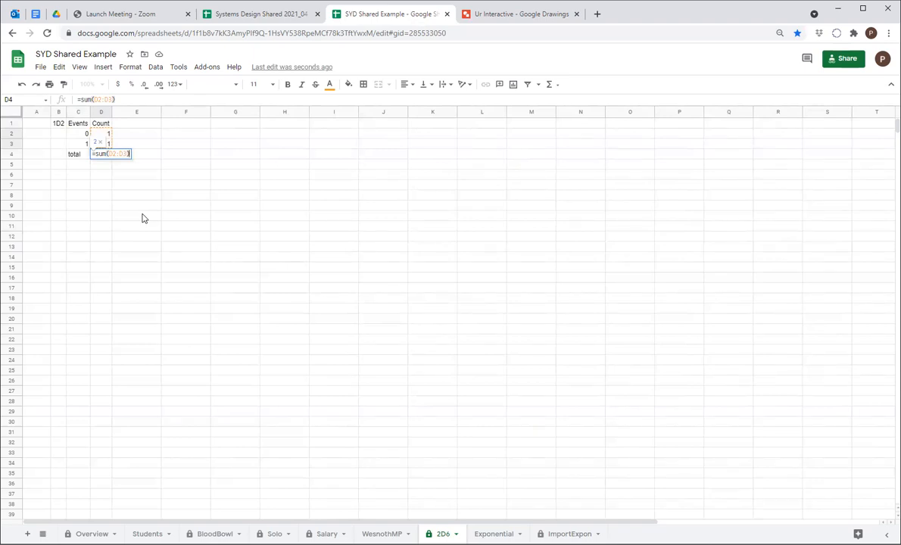
pyautogui.press('Return')
pyautogui.press('Up')
pyautogui.press('Right')
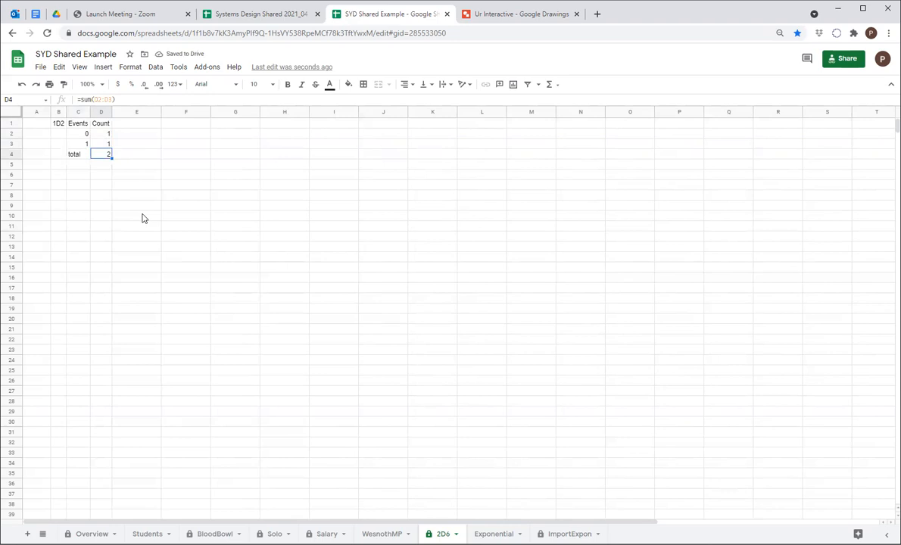
pyautogui.press('Left')
pyautogui.press('Right')
pyautogui.press('Up')
pyautogui.press('Up')
pyautogui.press('Left')
pyautogui.press('Down')
pyautogui.press('Right')
pyautogui.press('Right')
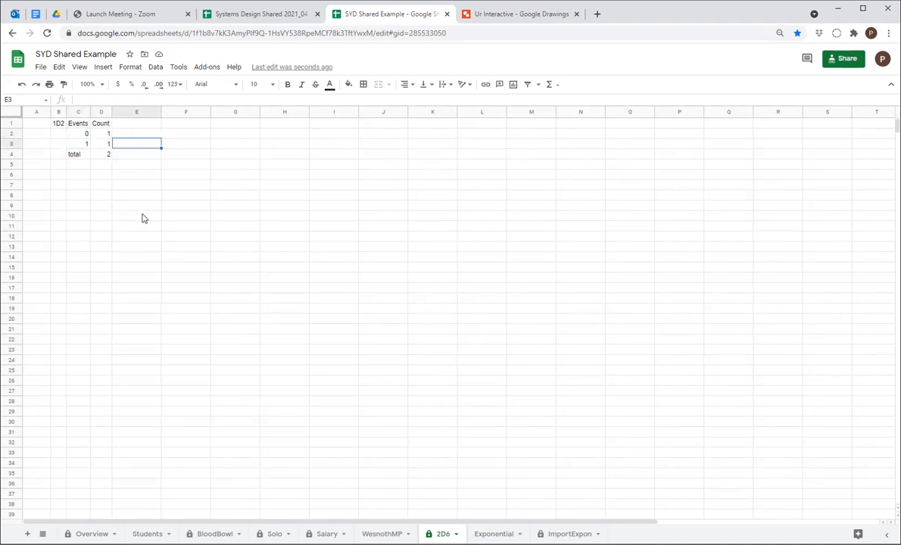
# Enter the heading Chance in E1 and fit column E's width to its content
pyautogui.press('Up')
pyautogui.press('Up')
pyautogui.write('Chance')
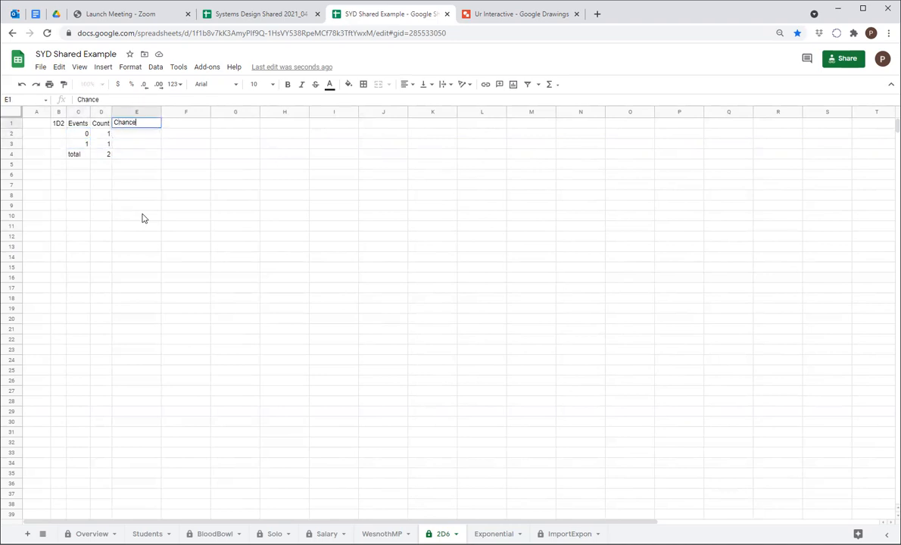
pyautogui.press('Return')
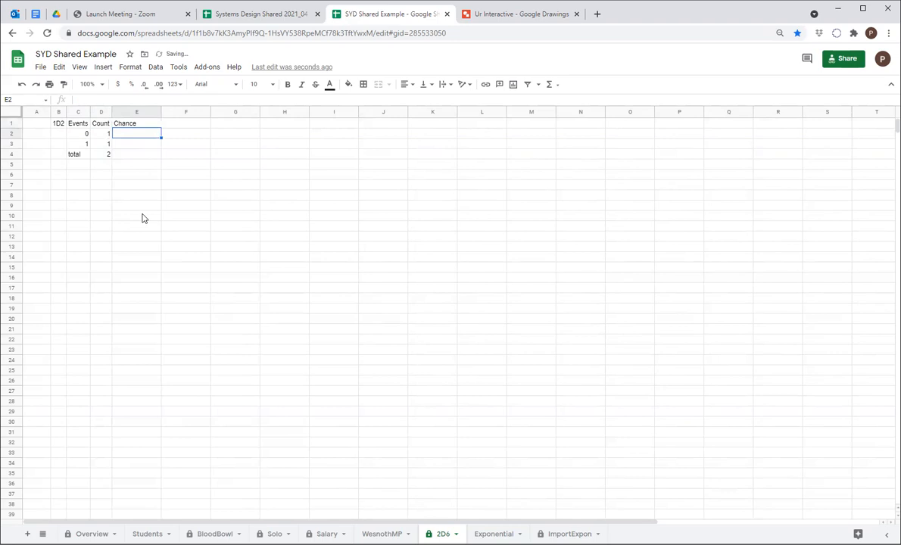
pyautogui.doubleClick(160, 112)
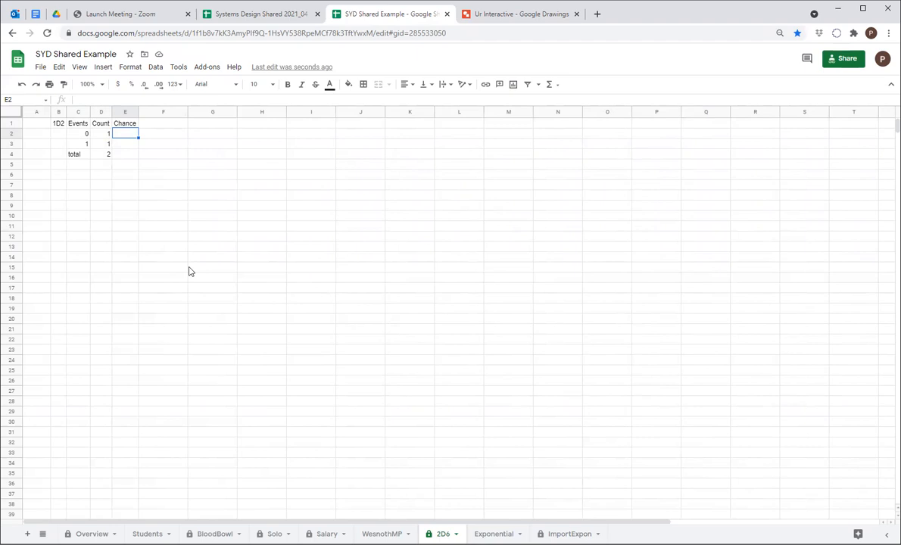
# Calculate the first event's chance in E2 with =D2/D4 and format it as a percentage
pyautogui.write('=')
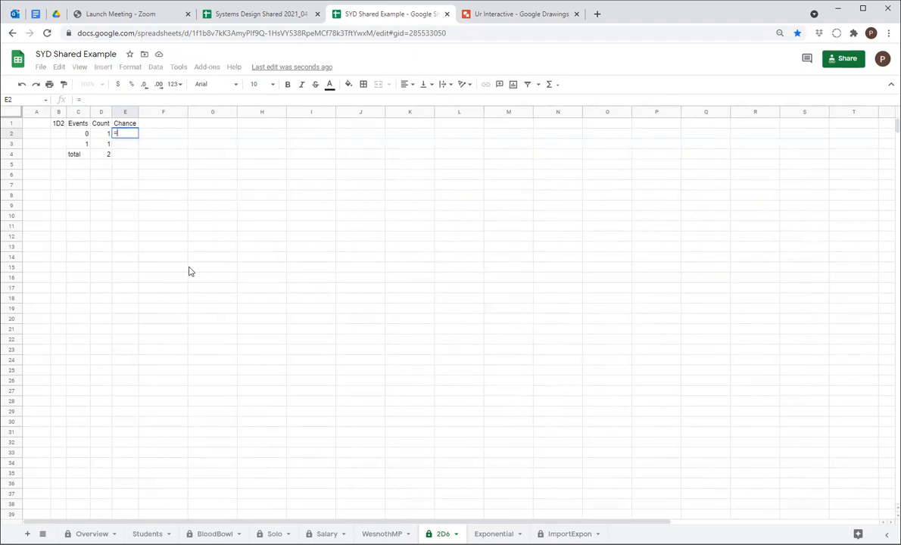
pyautogui.write('D2')
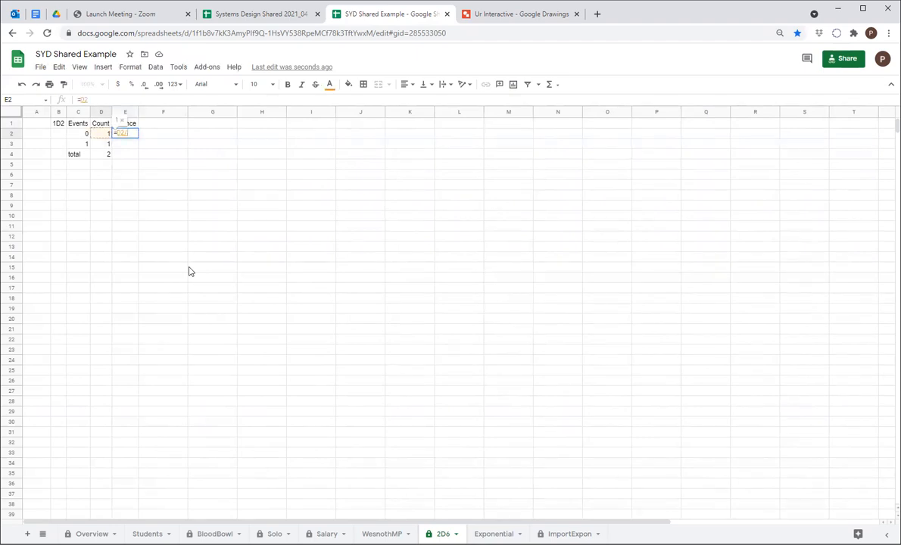
pyautogui.write('/D4')
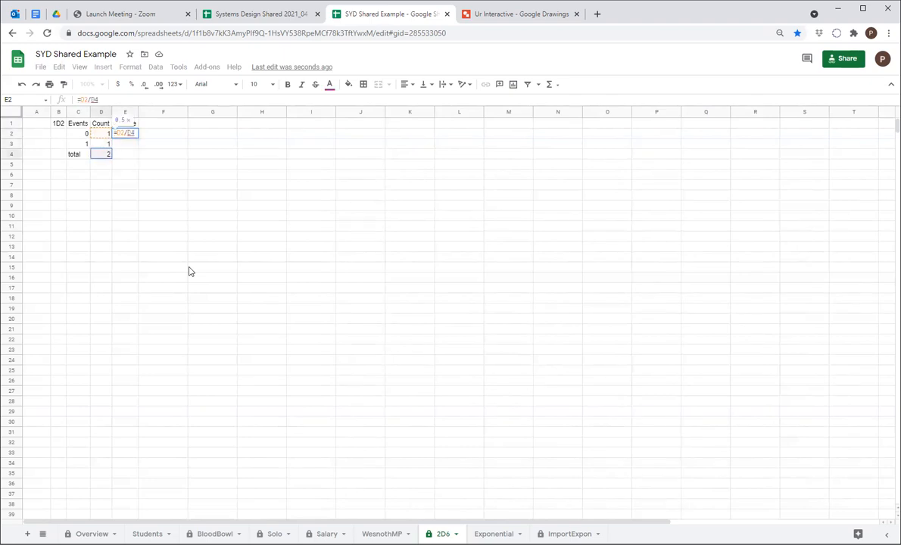
pyautogui.press('Return')
pyautogui.press('Up')
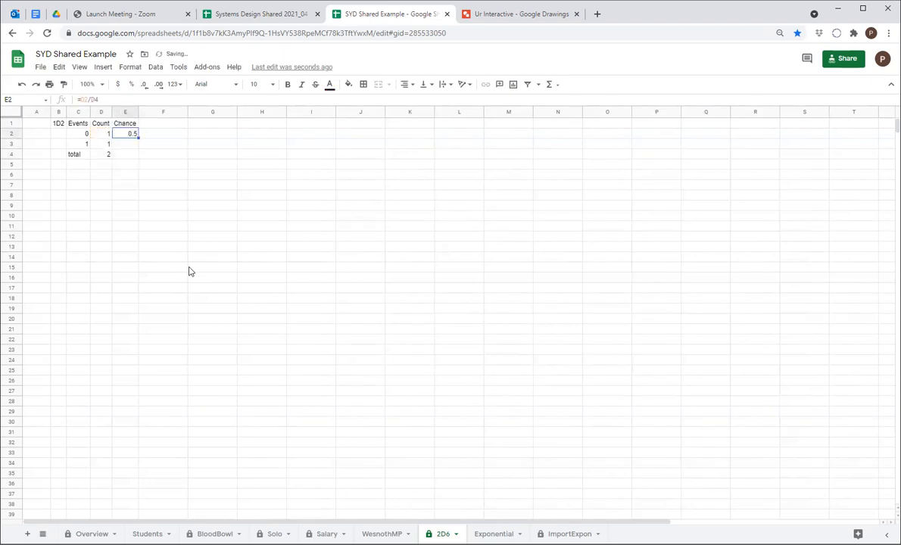
pyautogui.click(130, 85)
# Try to fill the chance formula from E2 down to E3, and clear E3 again
pyautogui.moveTo(138, 138); pyautogui.dragTo(137, 147)
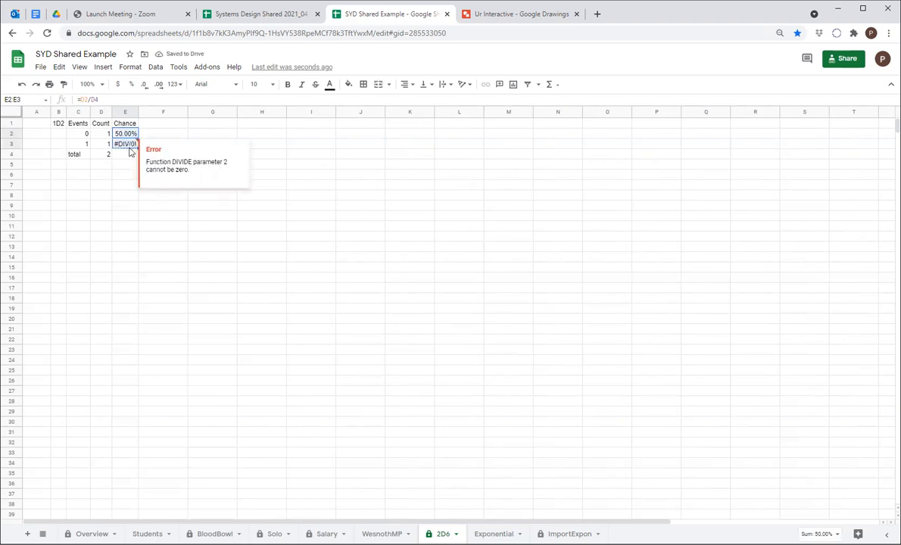
pyautogui.click(125, 144)
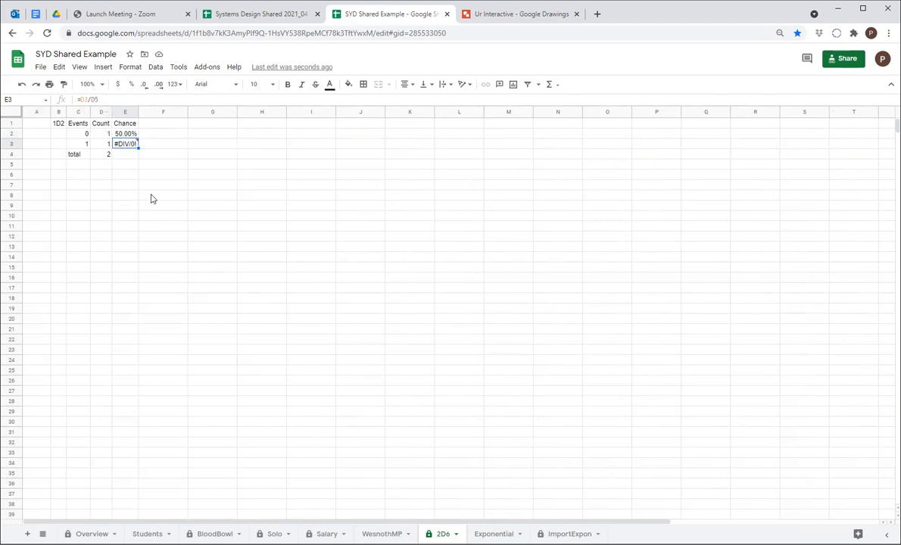
pyautogui.moveTo(130, 144)
pyautogui.press('Delete')
pyautogui.click(125, 134)
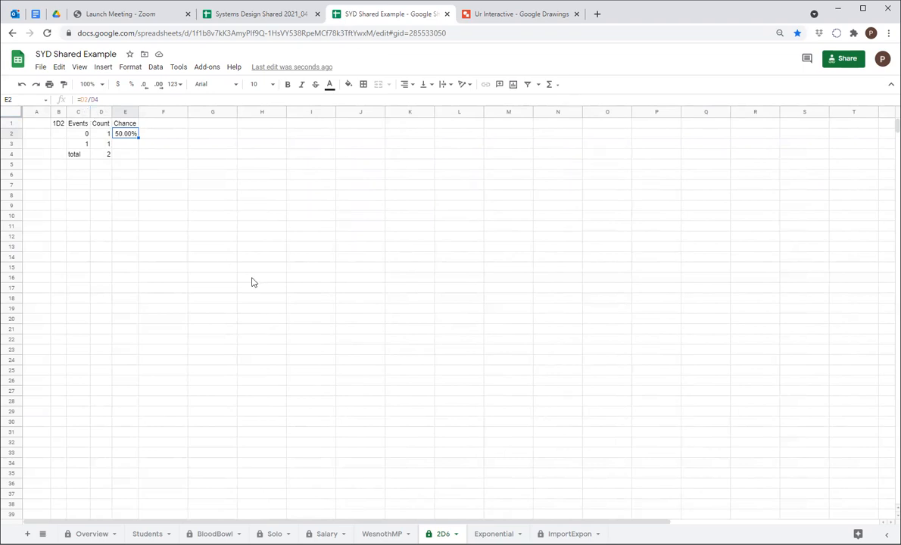
# Copy E2's chance formula down into E3 once more and examine the cells it references, D3 and D5
pyautogui.hotkey('ctrl', '+')
pyautogui.hotkey('ctrl', '+')
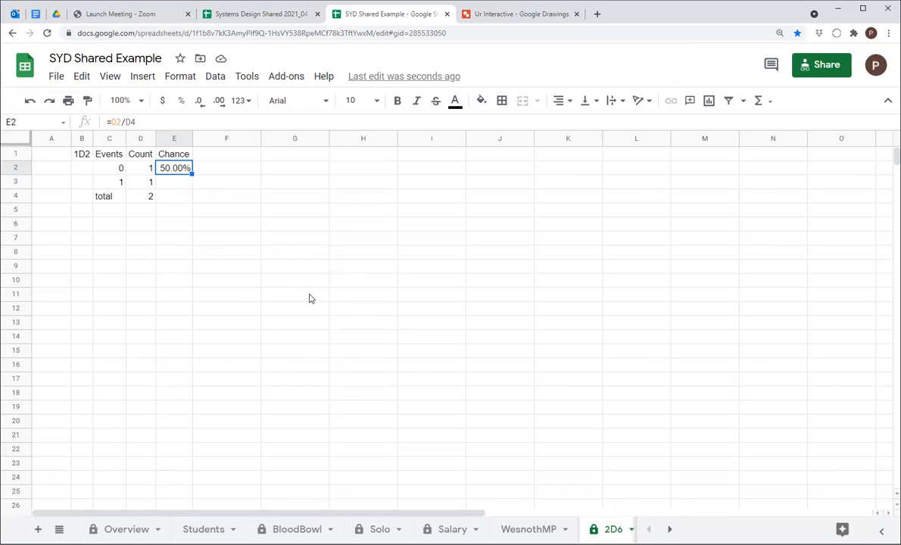
pyautogui.moveTo(190, 173); pyautogui.dragTo(182, 186)
pyautogui.click(181, 187)
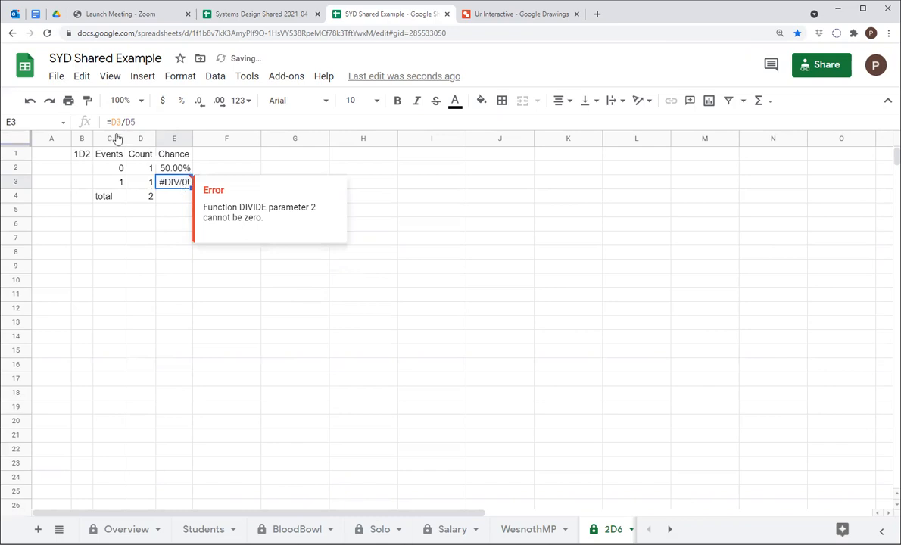
pyautogui.click(134, 179)
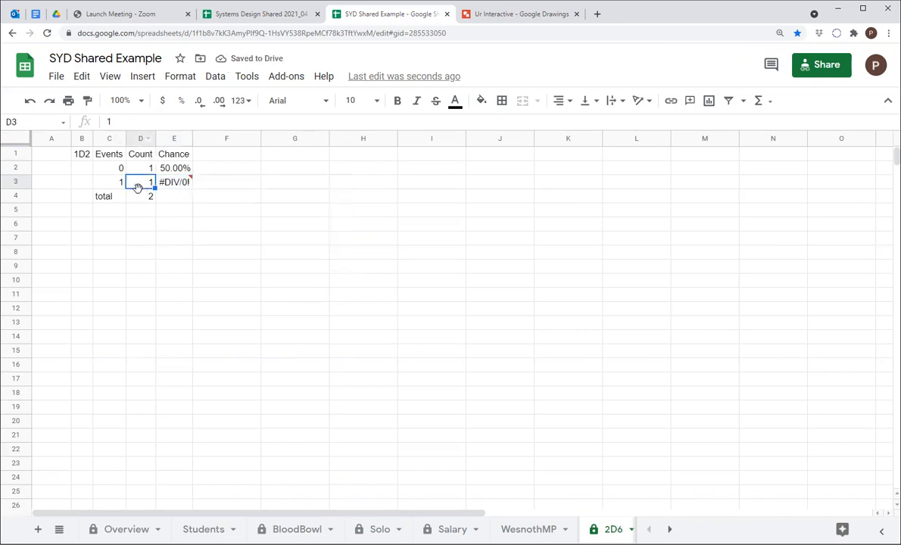
pyautogui.click(140, 212)
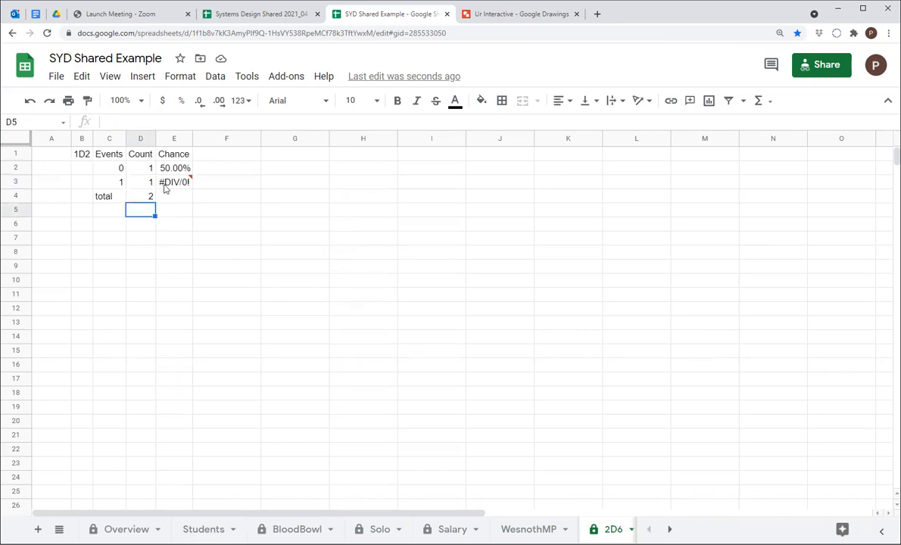
# Clear the copied chance formula from E3 and select the original formula in E2
pyautogui.click(166, 184)
pyautogui.press('Delete')
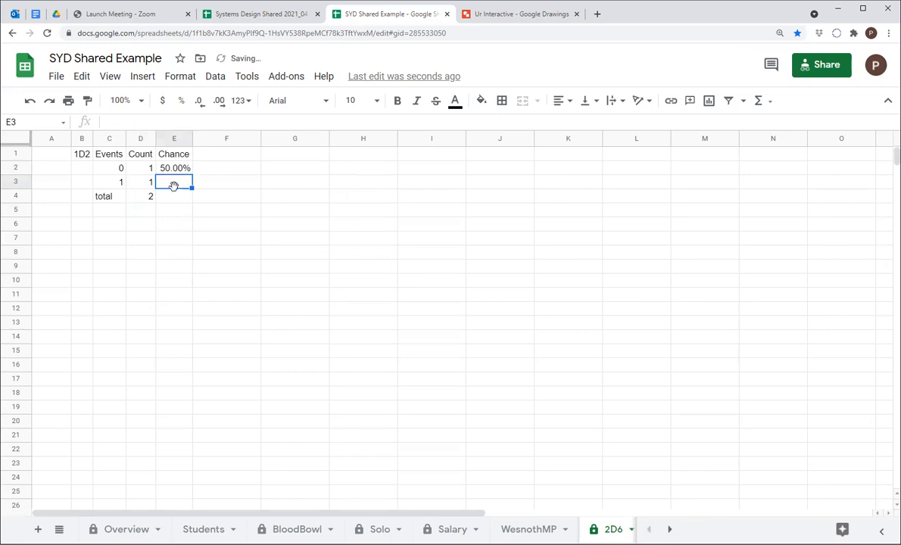
pyautogui.press('Up')
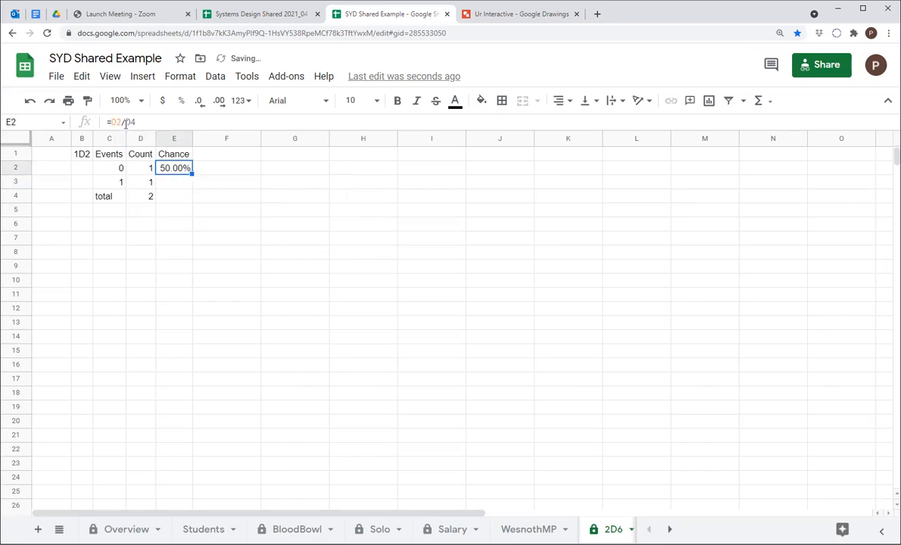
# Make the total reference in E2's chance formula absolute so it reads =D2/$D$4
pyautogui.click(126, 121)
pyautogui.write('$D$')
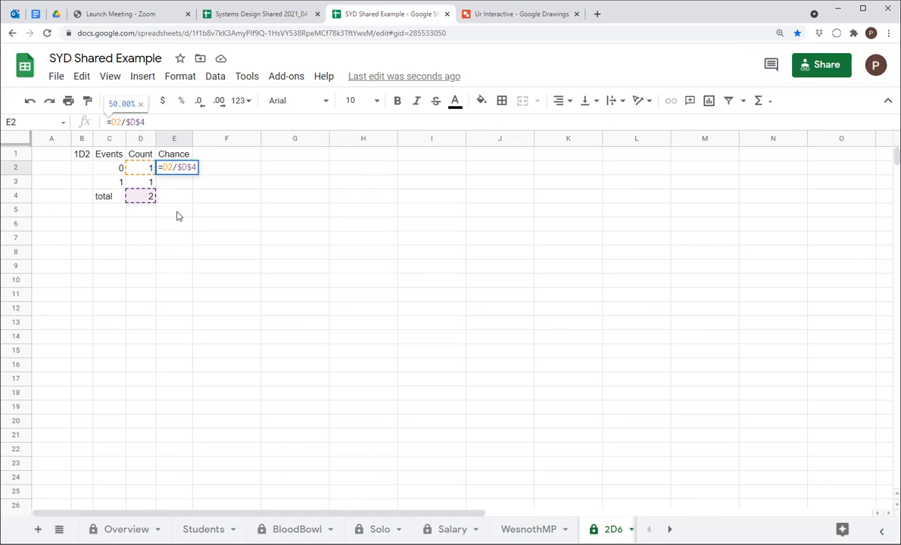
pyautogui.press('BackSpace')
pyautogui.press('Left')
pyautogui.press('Left')
pyautogui.write('$')
pyautogui.press('Return')
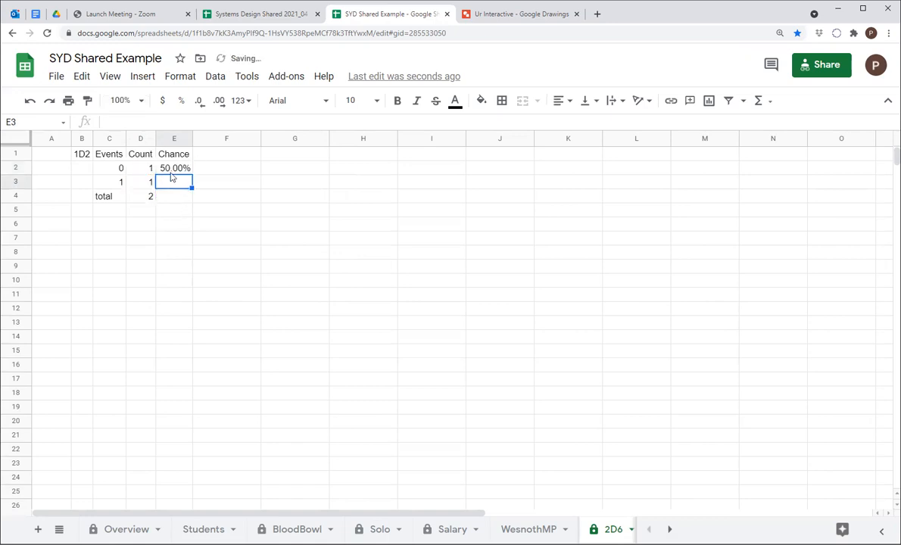
# Fill the chance formula from E2 down to E3, and extend the total formula from D4 across to E4
pyautogui.click(161, 163)
pyautogui.moveTo(193, 178); pyautogui.dragTo(196, 199)
pyautogui.click(199, 211)
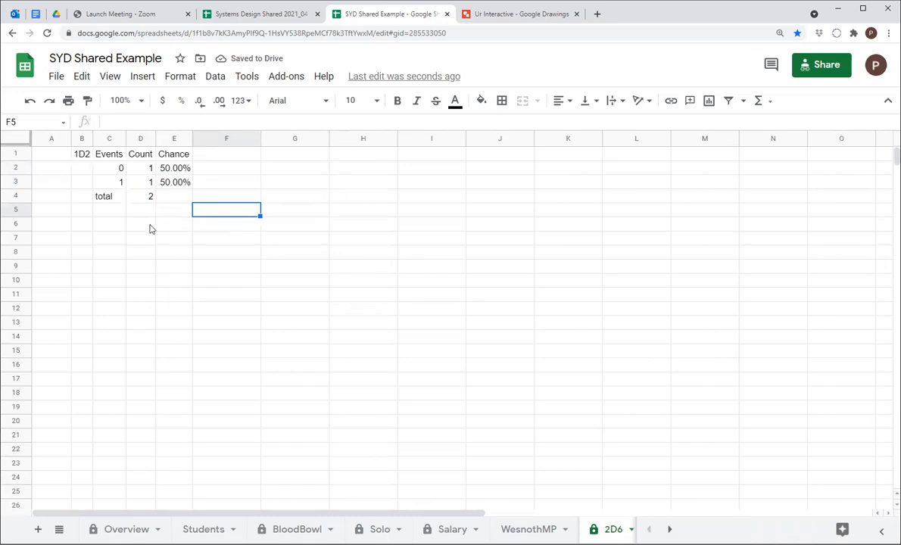
pyautogui.click(145, 200)
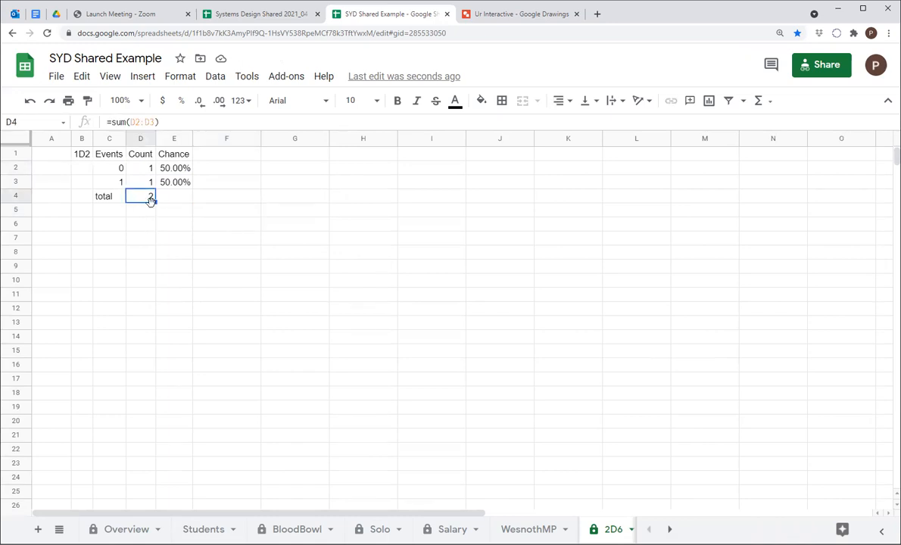
pyautogui.moveTo(154, 201); pyautogui.dragTo(163, 206)
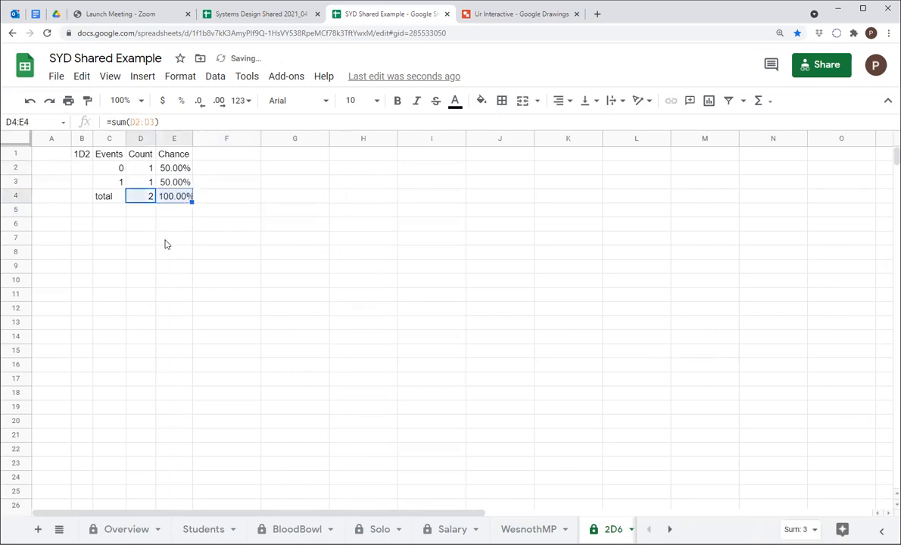
pyautogui.click(164, 198)
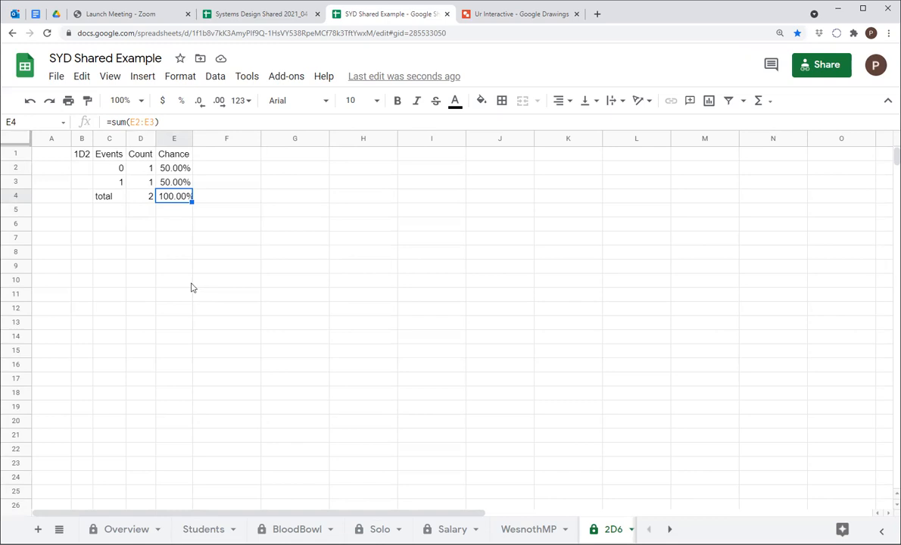
# Format the header cells B1:E1 with a black fill and white text
pyautogui.click(82, 152)
pyautogui.keyDown('shift'); pyautogui.click(163, 153); pyautogui.keyUp('shift')
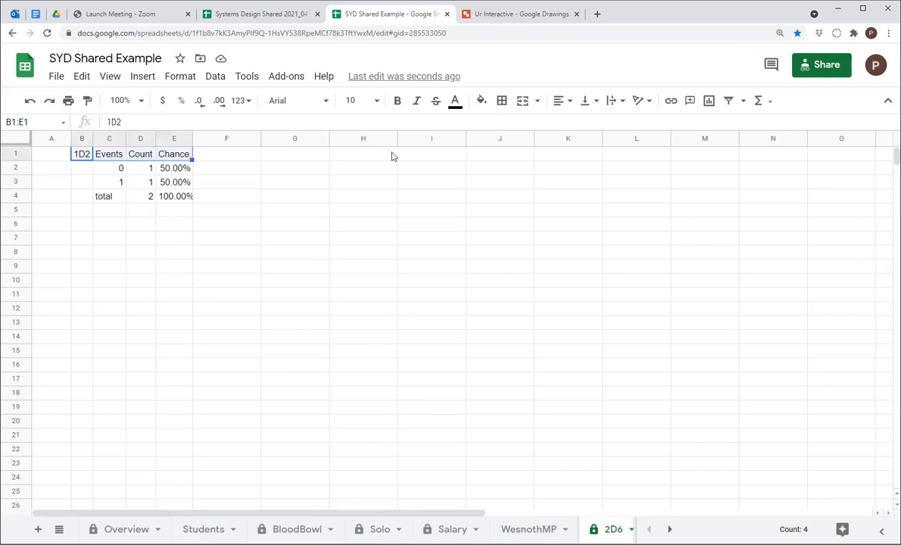
pyautogui.click(480, 100)
pyautogui.click(487, 147)
pyautogui.click(455, 101)
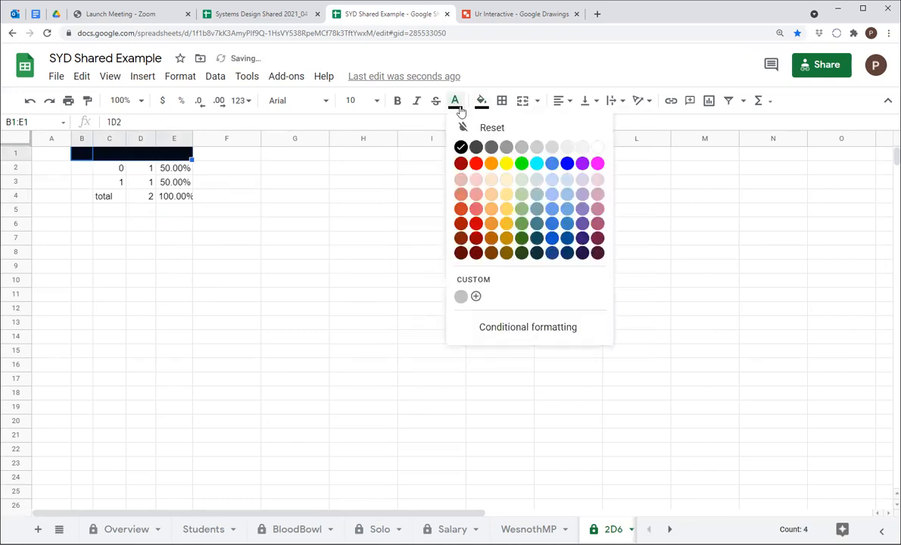
pyautogui.click(598, 146)
pyautogui.click(349, 211)
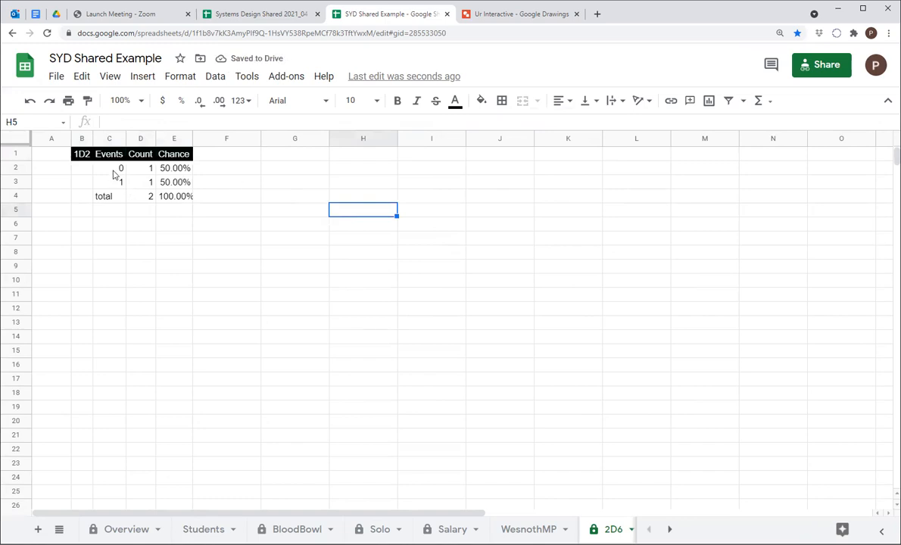
# Fill the event values in C2:C3 with light blue
pyautogui.moveTo(115, 170); pyautogui.dragTo(117, 186)
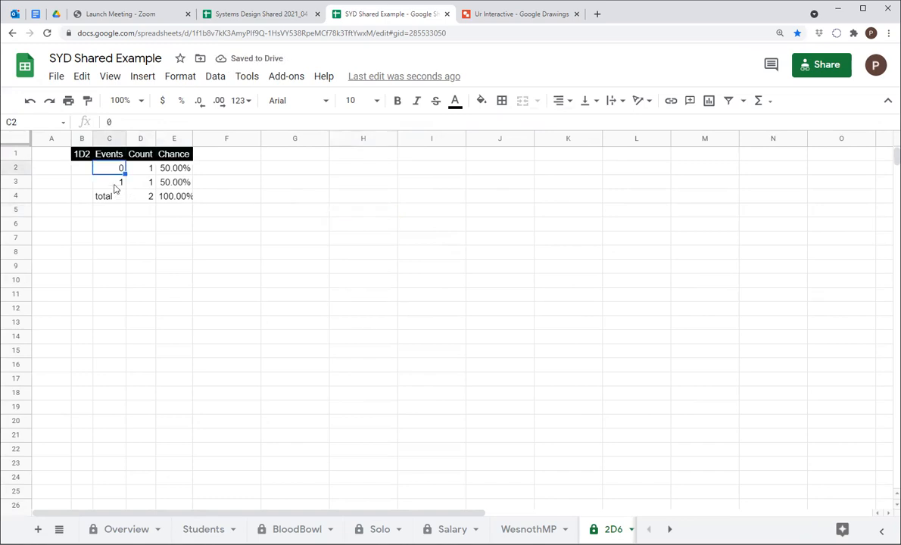
pyautogui.click(482, 102)
pyautogui.click(593, 188)
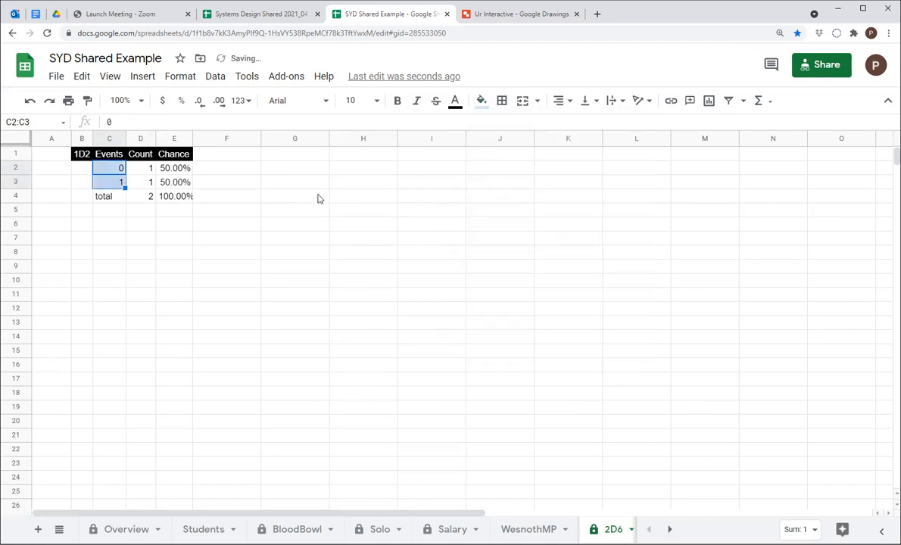
pyautogui.click(281, 197)
# Fill the chance values and their total in E2:E4 with light green
pyautogui.click(134, 170)
pyautogui.click(140, 184)
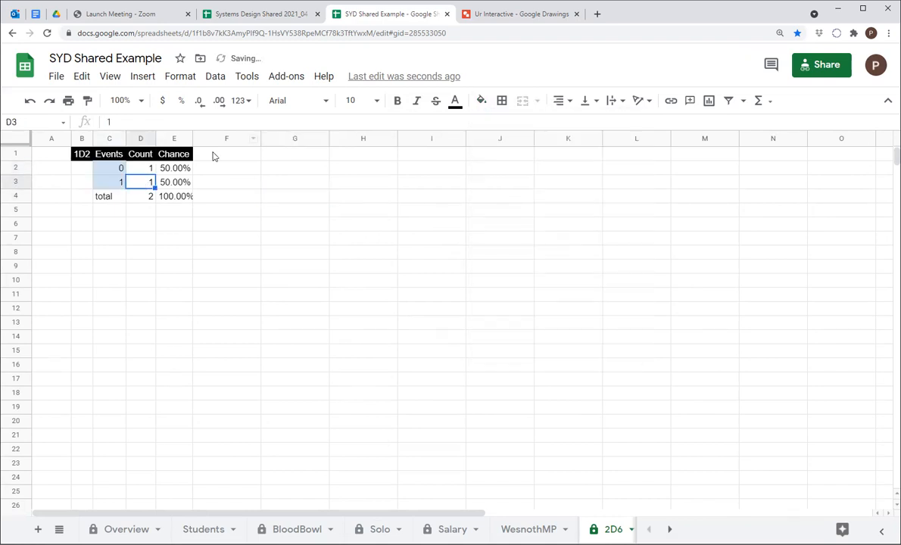
pyautogui.click(174, 168)
pyautogui.keyDown('shift'); pyautogui.click(176, 197); pyautogui.keyUp('shift')
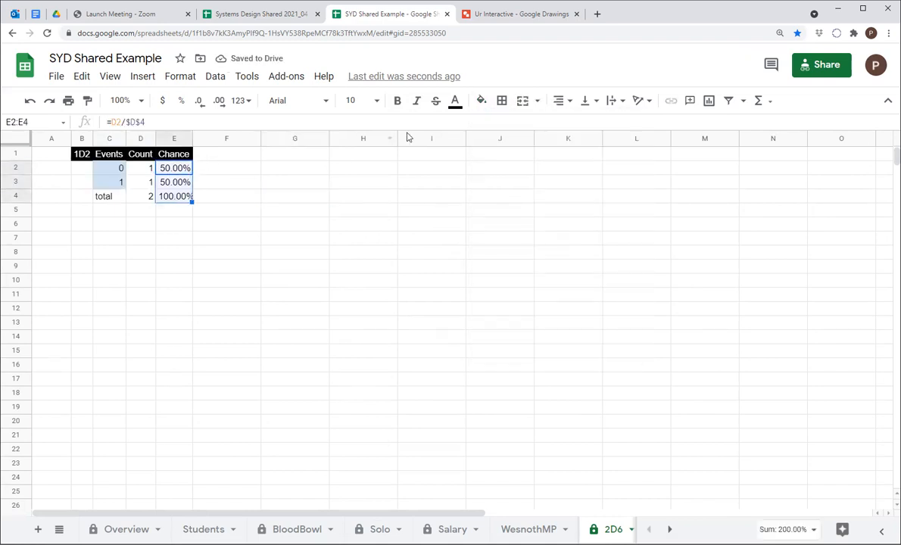
pyautogui.click(480, 101)
pyautogui.click(515, 174)
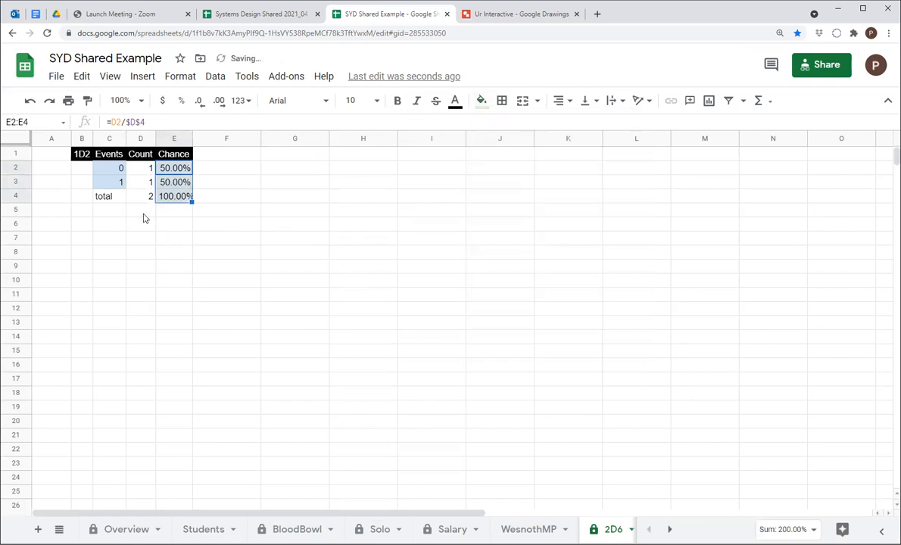
# Copy the black-and-white header formatting from C1 onto the total label in C4
pyautogui.click(100, 196)
pyautogui.keyDown('shift'); pyautogui.click(151, 197); pyautogui.keyUp('shift')
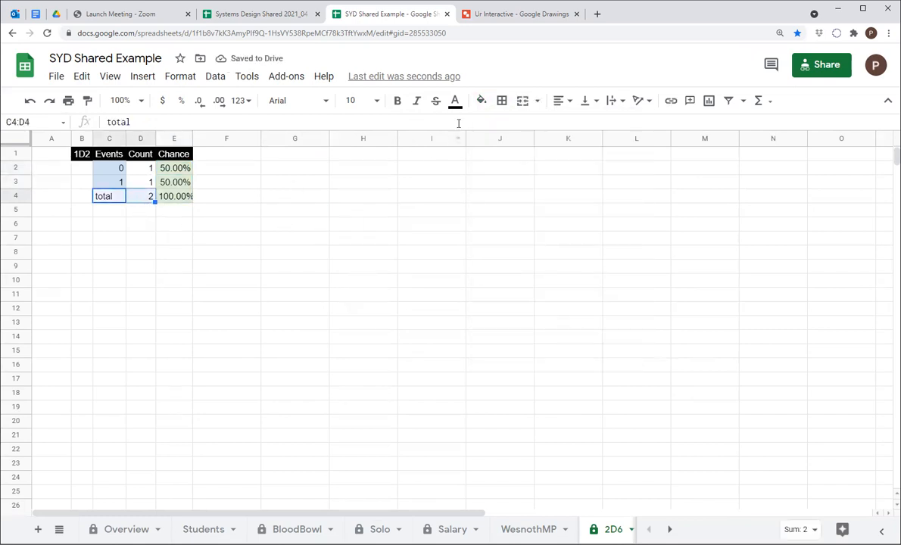
pyautogui.click(118, 151)
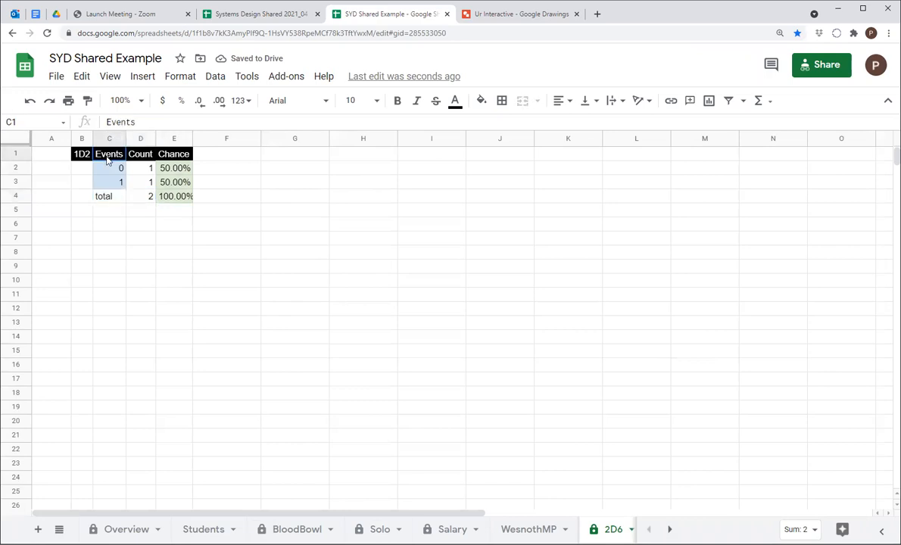
pyautogui.click(87, 101)
pyautogui.click(114, 196)
# Fill the total count in D4 with light green to match the other calculated cells
pyautogui.click(141, 198)
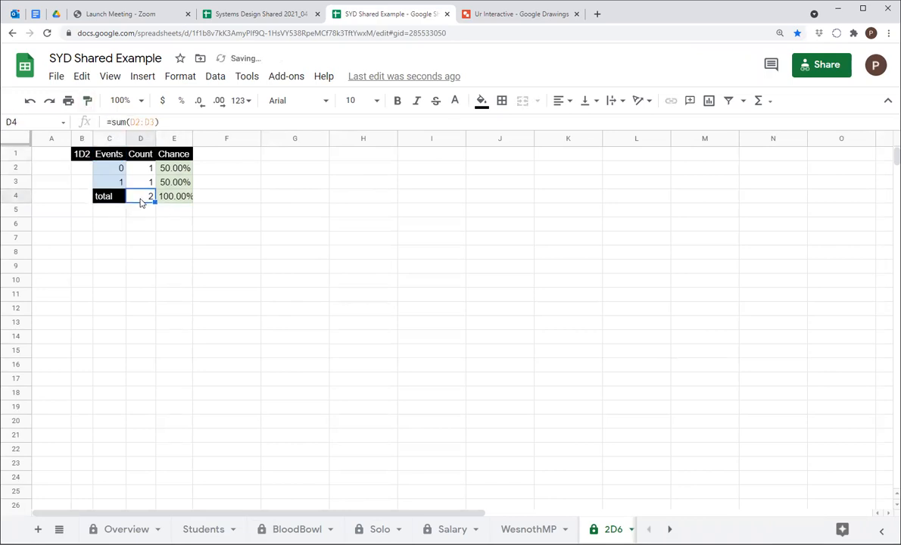
pyautogui.click(481, 102)
pyautogui.click(548, 181)
pyautogui.click(371, 225)
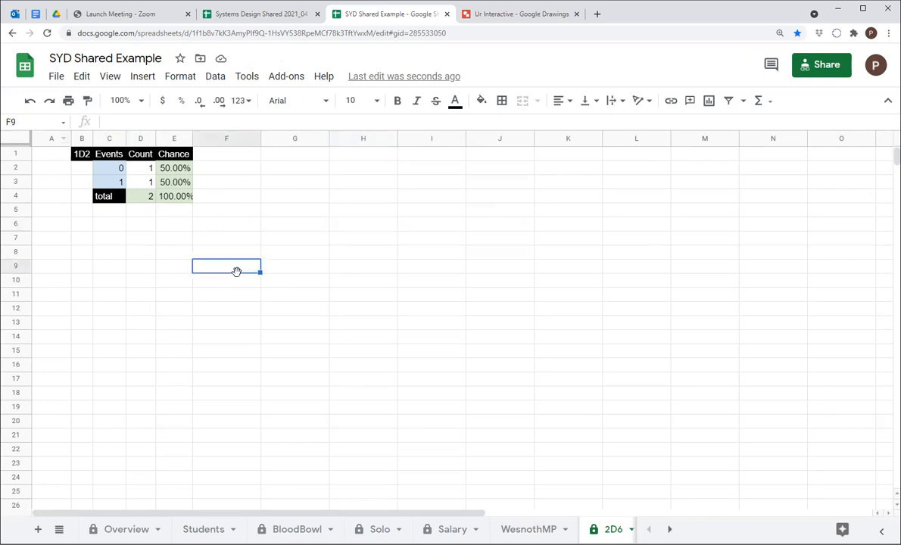
# Examine the 1D2 table's colour coding across its labels, calculated cells and the manually entered counts in D2:D3
pyautogui.click(105, 197)
pyautogui.click(81, 153)
pyautogui.click(106, 154)
pyautogui.click(140, 153)
pyautogui.click(173, 153)
pyautogui.click(140, 196)
pyautogui.click(168, 195)
pyautogui.click(168, 181)
pyautogui.click(171, 168)
pyautogui.click(164, 194)
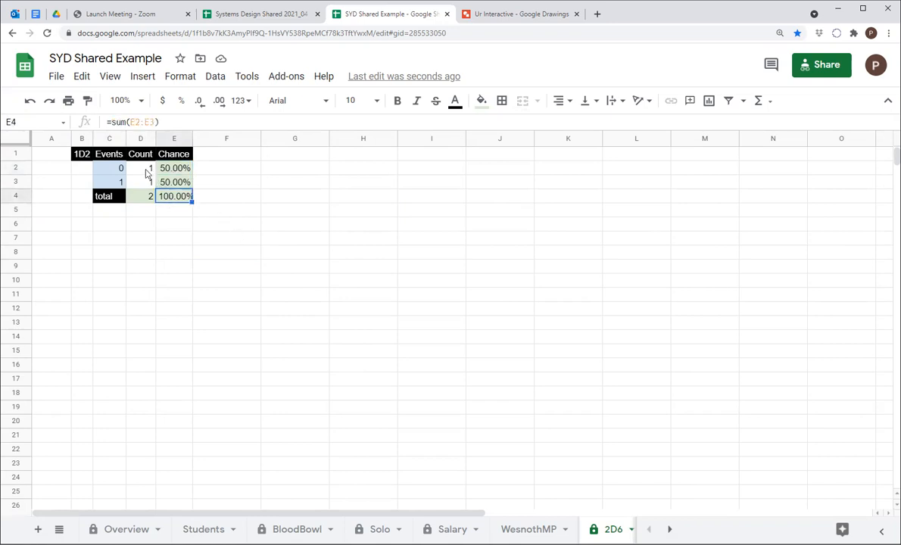
pyautogui.moveTo(141, 168); pyautogui.dragTo(144, 181)
pyautogui.click(242, 223)
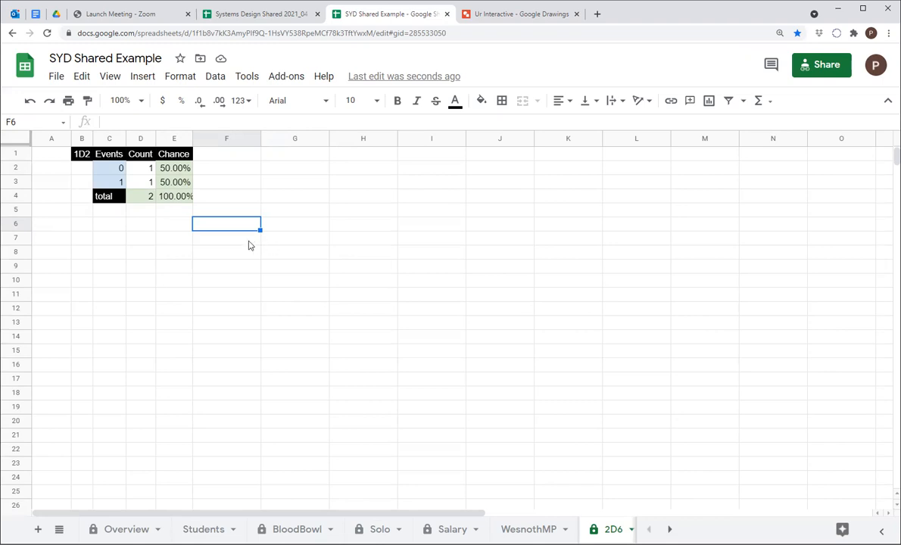
# Label a second table 2D2 in cell B6
pyautogui.click(83, 222)
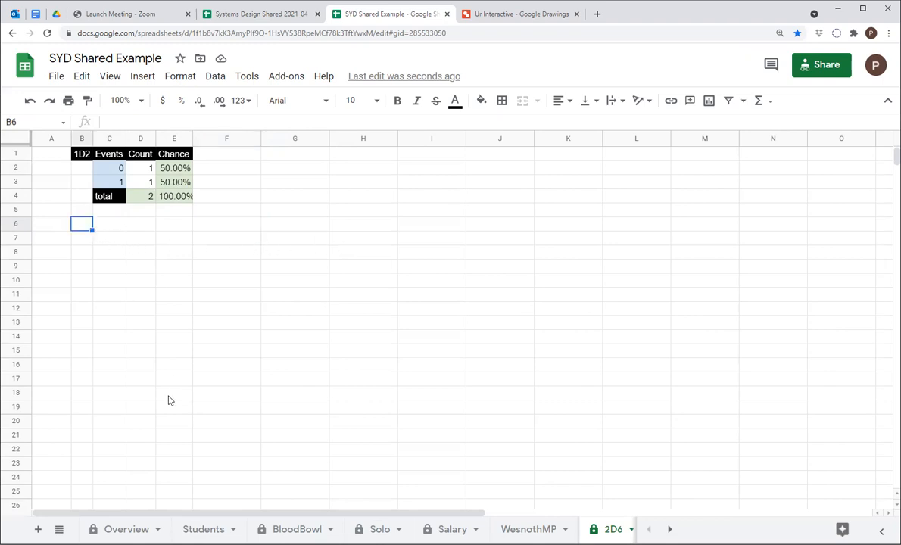
pyautogui.write('2D2')
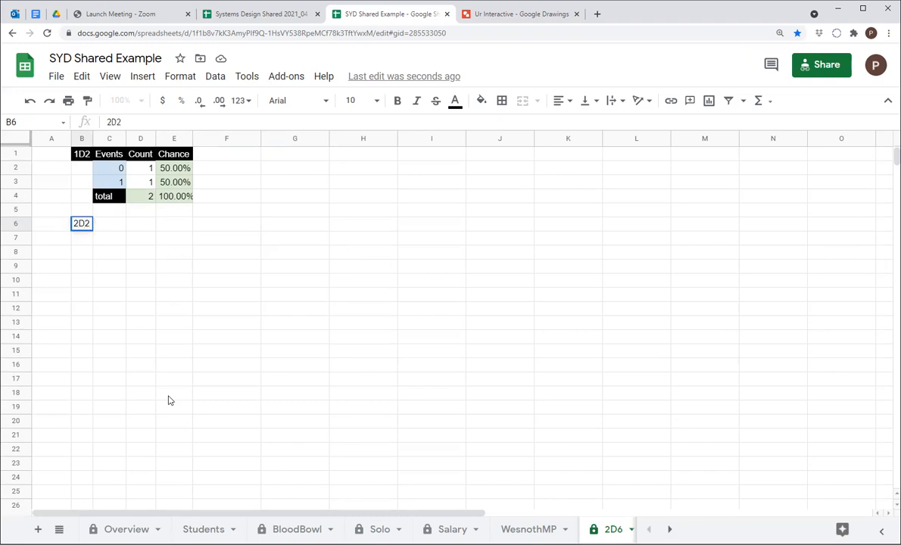
pyautogui.press('Tab')
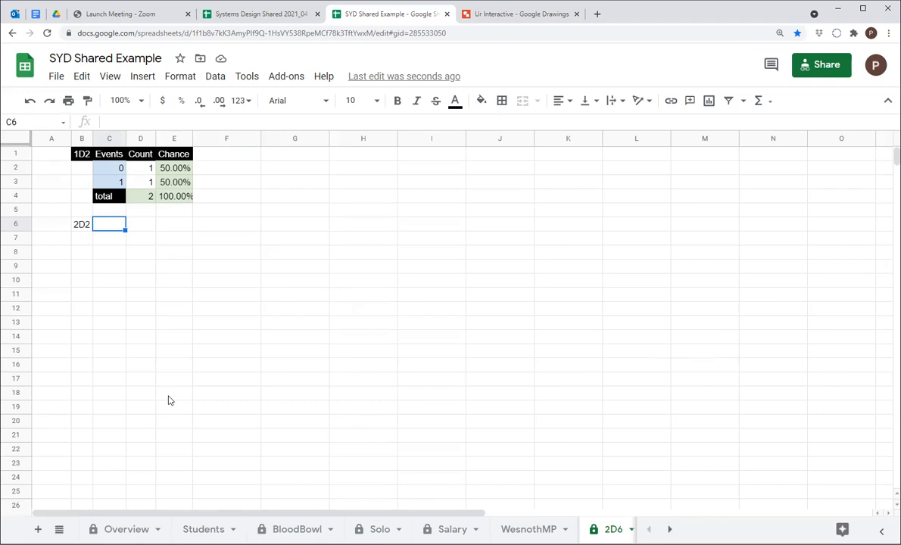
# Examine the 1D2 events in C2:C3 and the empty area around the 2D2 label for the new table's layout
pyautogui.moveTo(111, 155); pyautogui.dragTo(111, 181)
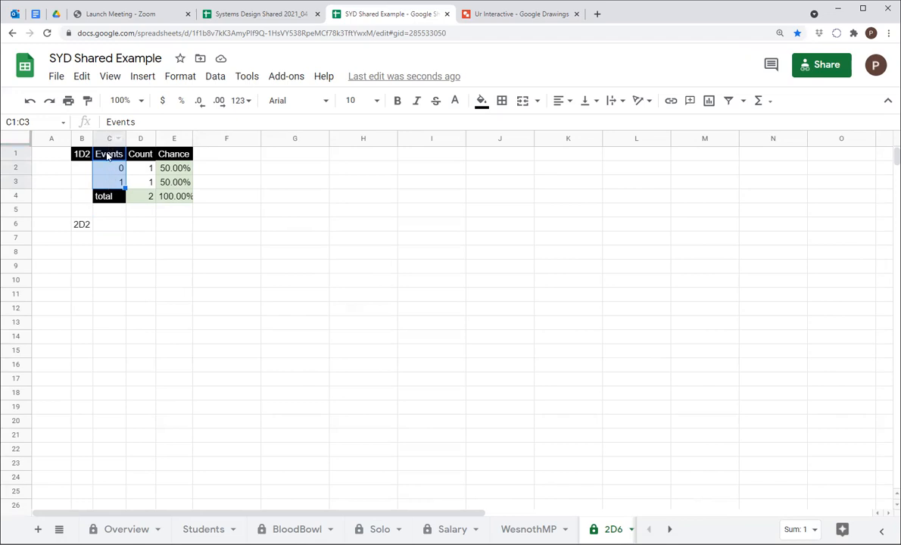
pyautogui.click(119, 225)
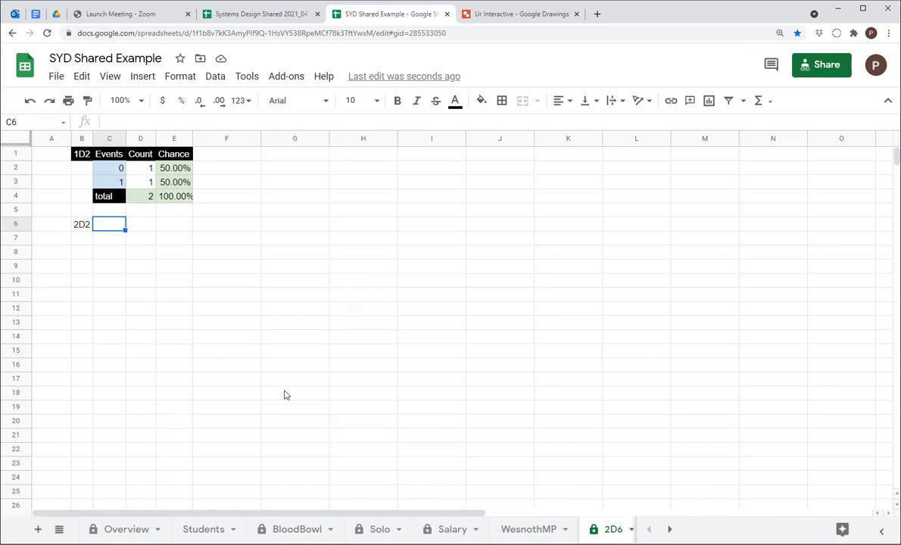
pyautogui.moveTo(115, 168); pyautogui.dragTo(112, 192)
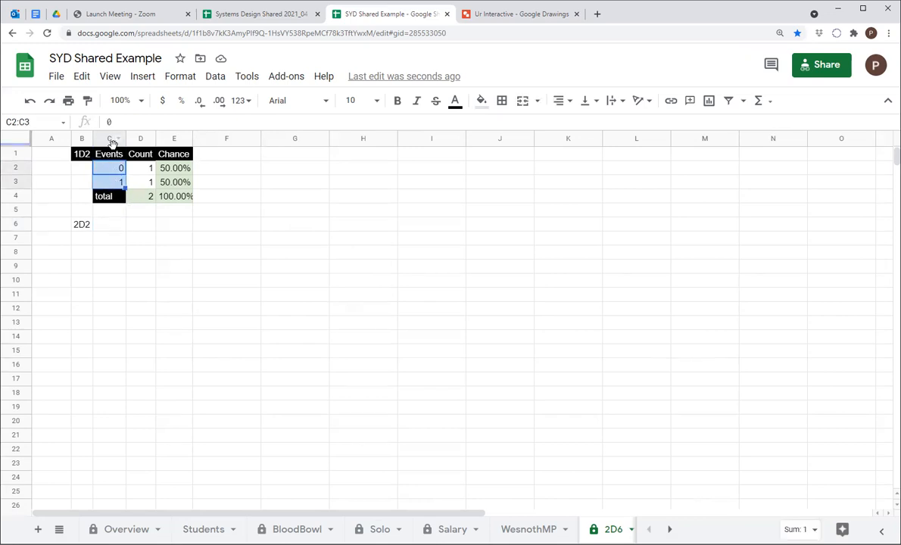
pyautogui.click(108, 224)
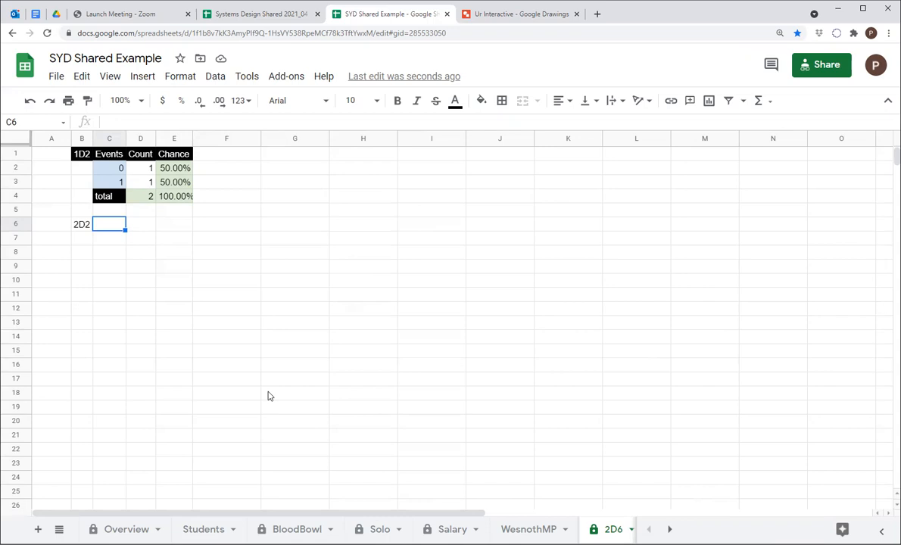
pyautogui.click(216, 138)
pyautogui.click(15, 237)
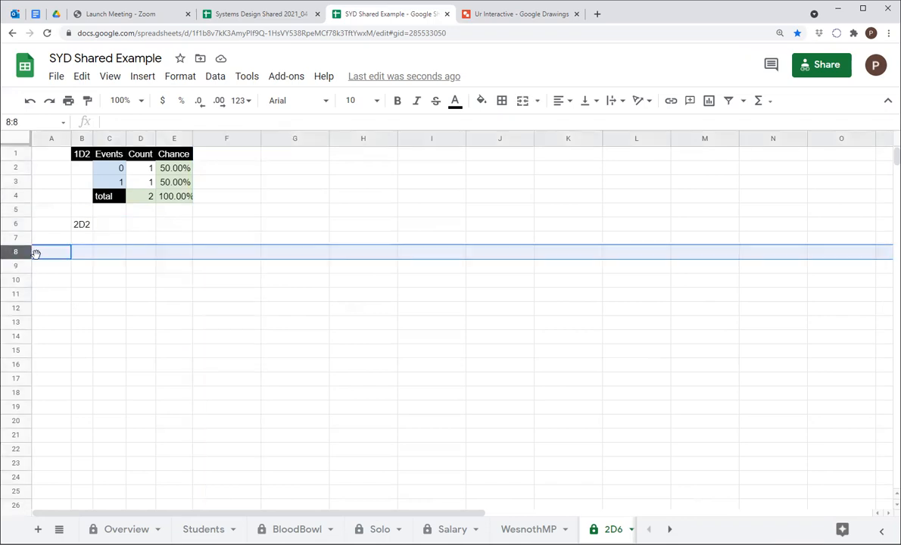
pyautogui.click(264, 229)
pyautogui.moveTo(227, 225); pyautogui.dragTo(450, 424)
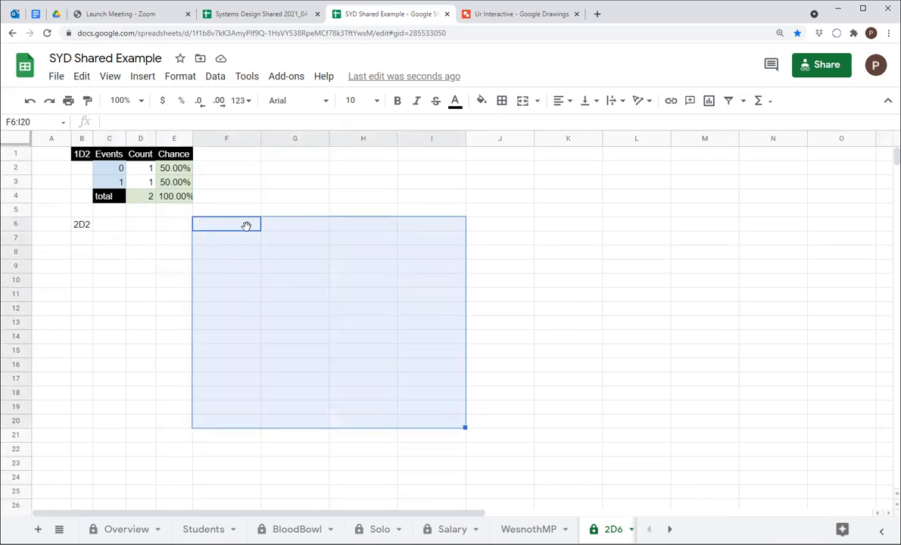
pyautogui.click(569, 281)
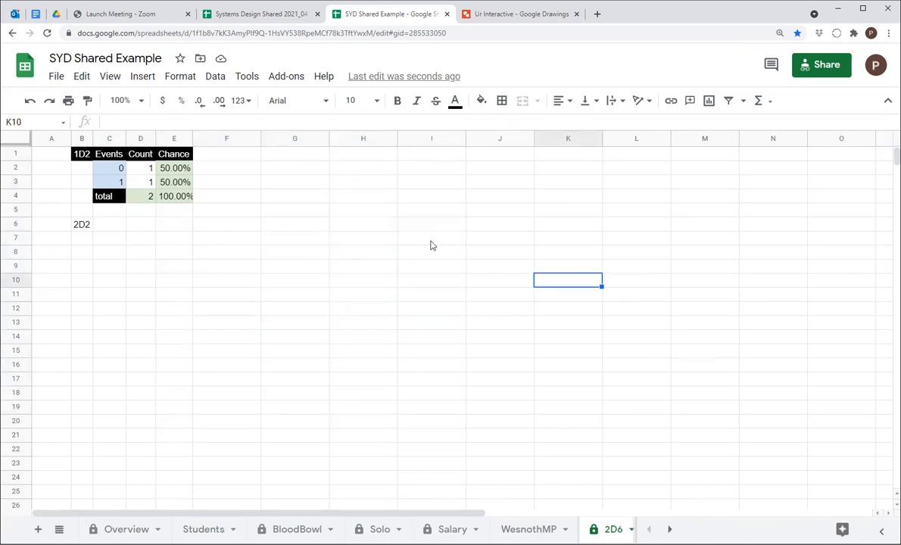
# Enter 1 in C6 and 2 in D6 as the column headings of the 2D2 grid
pyautogui.click(111, 222)
pyautogui.write('1')
pyautogui.press('Tab')
pyautogui.write('2')
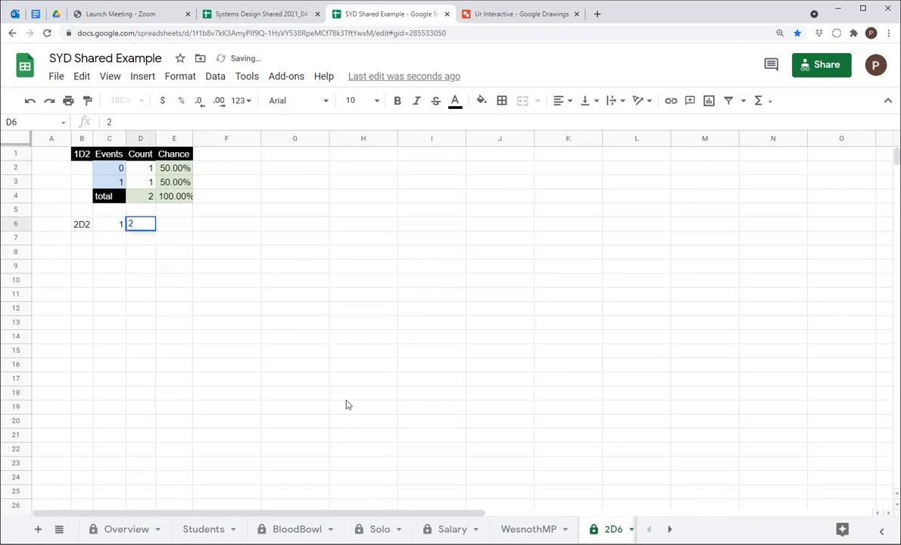
pyautogui.press('Tab')
# Enter 1 in B7 as the first row heading of the 2D2 grid
pyautogui.press('Left')
pyautogui.press('Left')
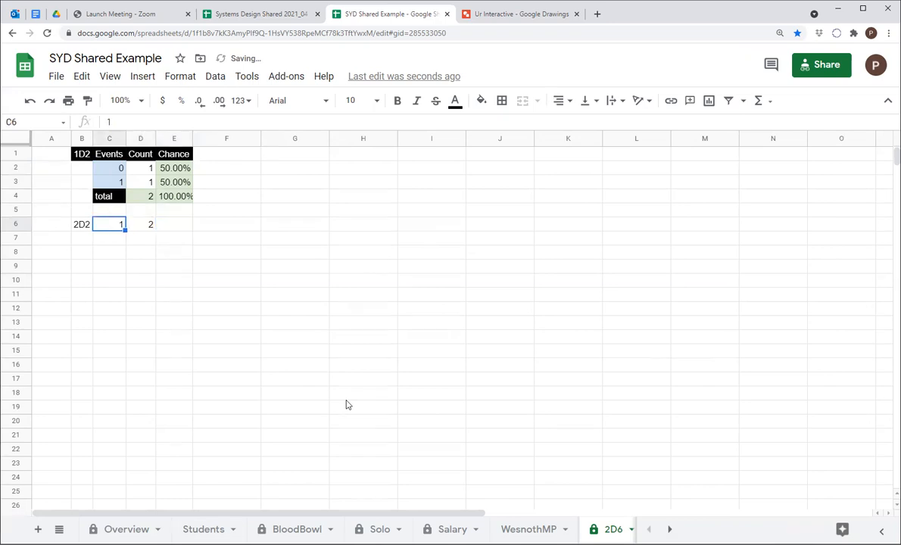
pyautogui.press('Right')
pyautogui.press('Left')
pyautogui.press('Left')
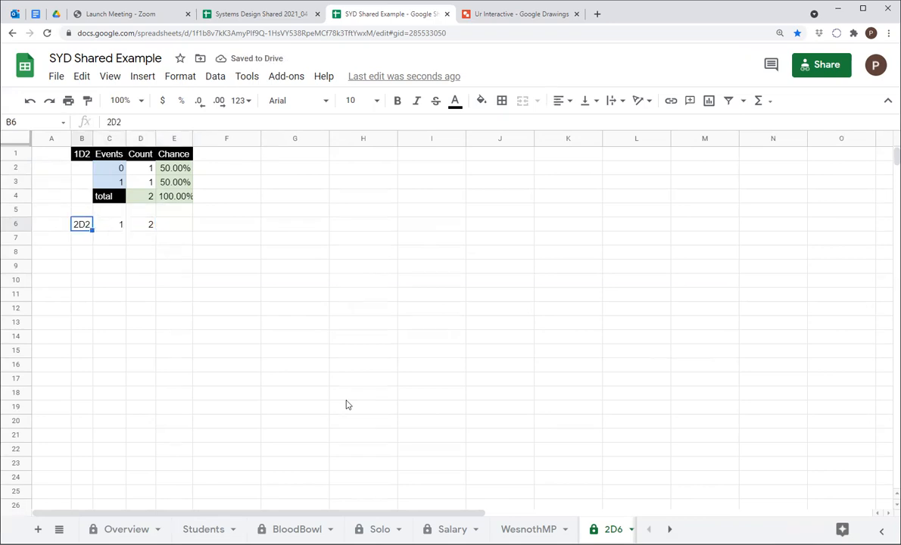
pyautogui.press('Down')
pyautogui.write('1')
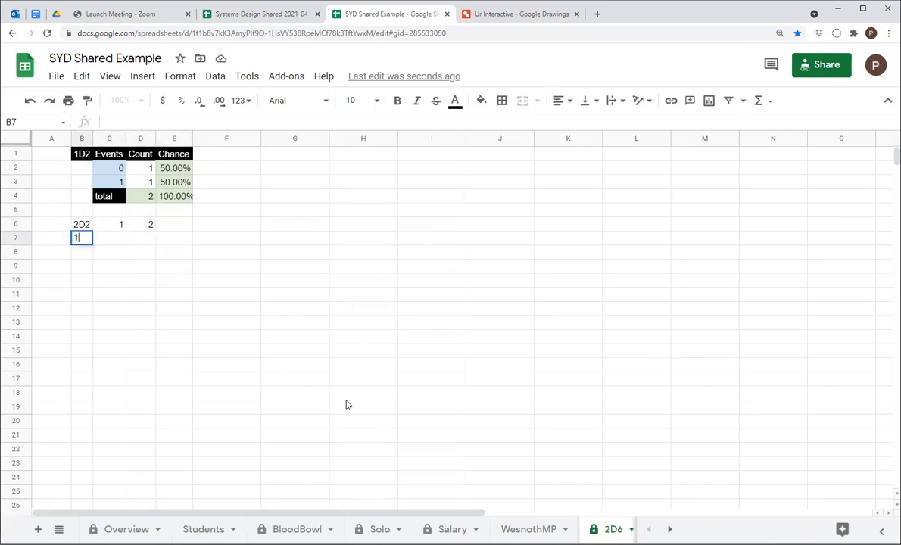
pyautogui.press('Return')
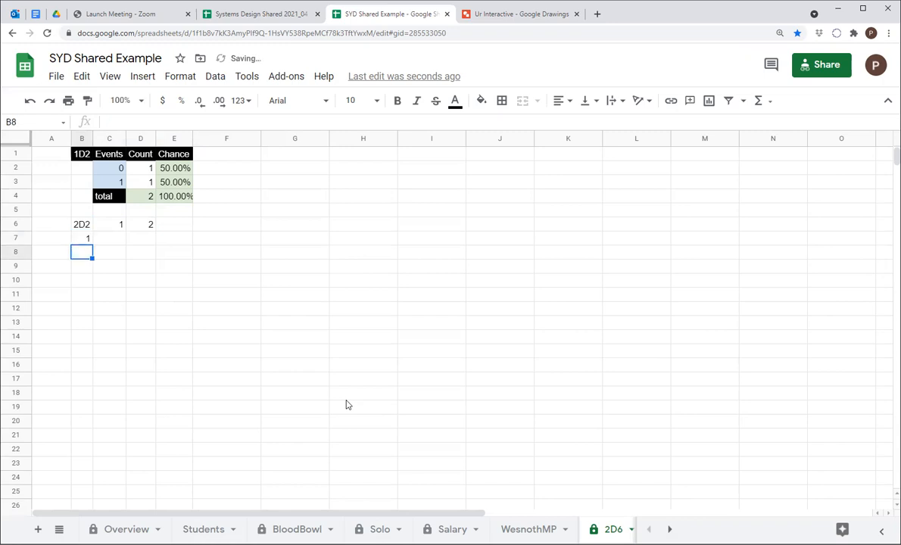
# Set the row headings of the 2D2 grid to 0 in B7 and 1 in B8
pyautogui.press('Up')
pyautogui.write('0')
pyautogui.press('Return')
pyautogui.write('1')
pyautogui.press('Return')
# Change the column headings of the 2D2 grid to 0 in C6 and 1 in D6
pyautogui.press('Up')
pyautogui.press('Up')
pyautogui.press('Up')
pyautogui.press('Right')
pyautogui.write('0')
pyautogui.press('Tab')
pyautogui.write('1')
pyautogui.press('Tab')
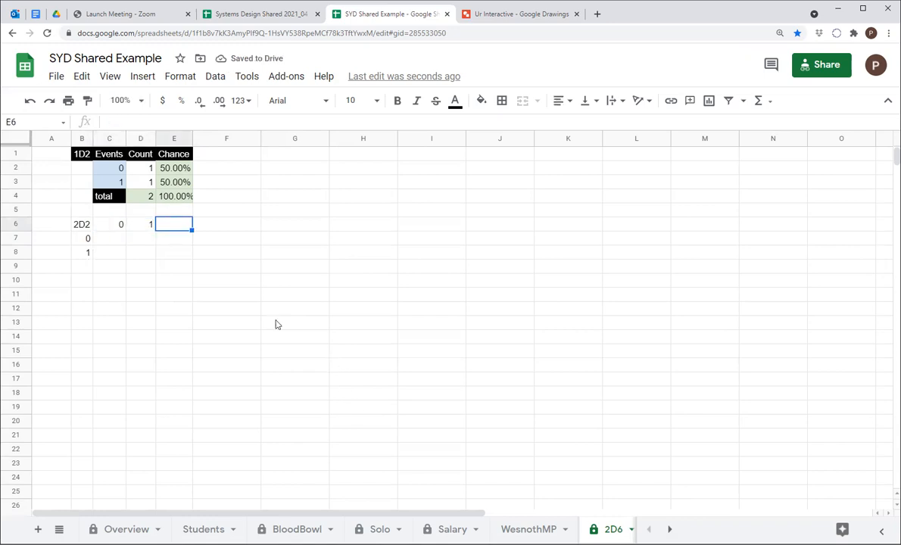
# Copy the black label formatting from B1 onto the 2D2 headings in B6:D6 and B7:B8
pyautogui.click(81, 159)
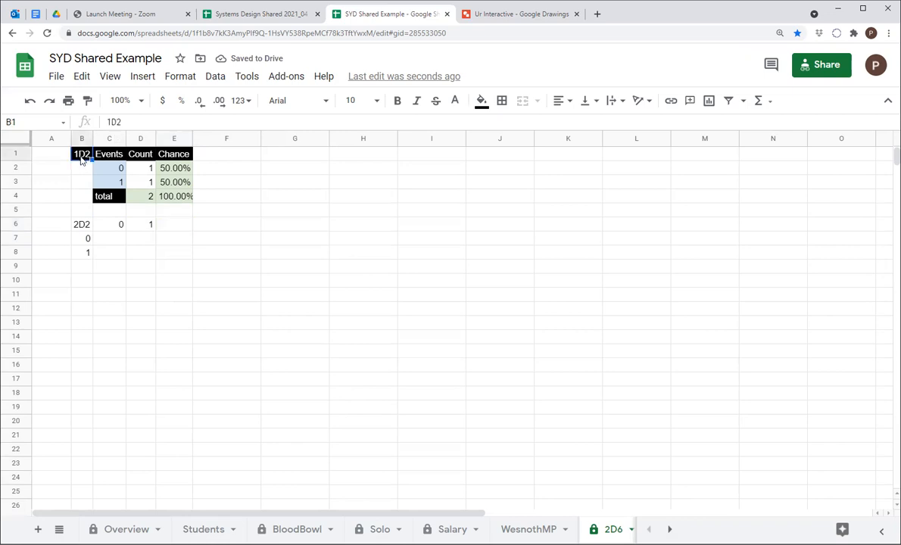
pyautogui.click(87, 100)
pyautogui.moveTo(85, 225); pyautogui.dragTo(129, 229)
pyautogui.click(79, 225)
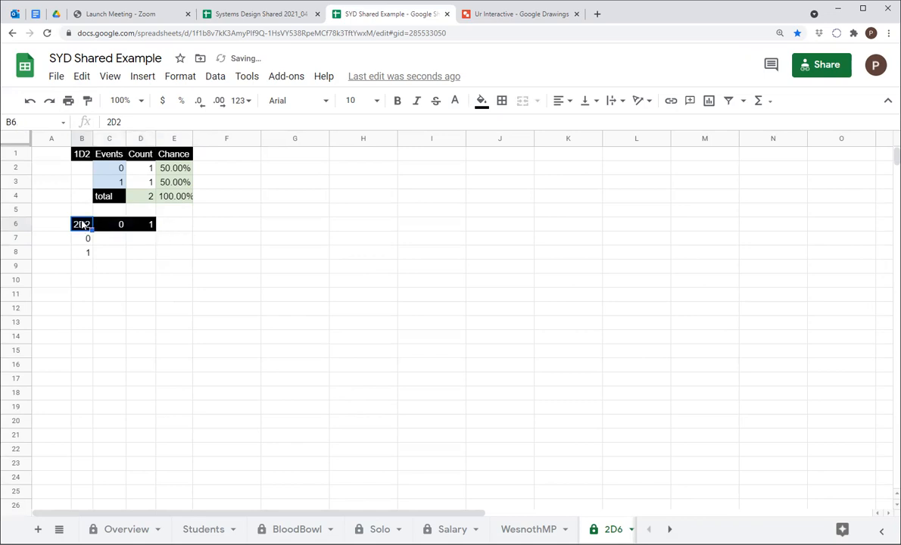
pyautogui.click(88, 103)
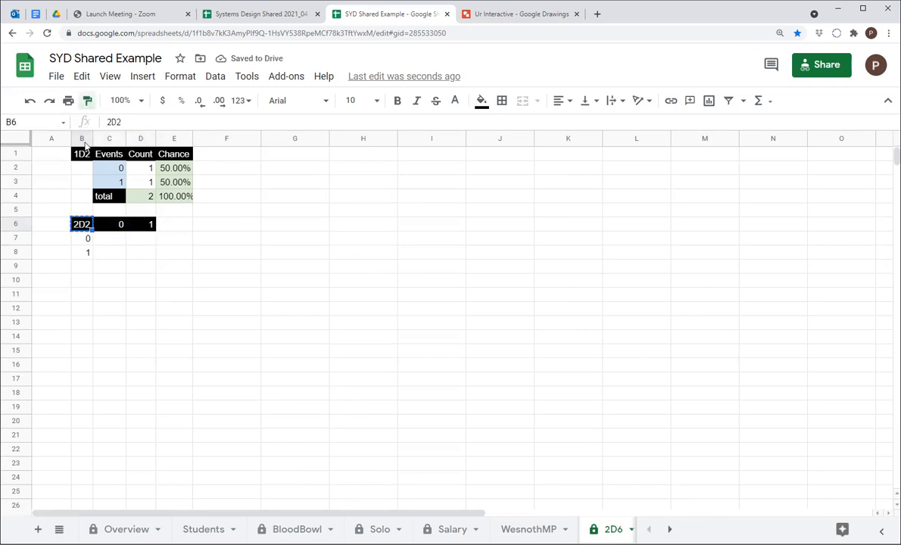
pyautogui.moveTo(84, 242)
pyautogui.mouseDown()
pyautogui.moveTo(82, 258)
pyautogui.moveTo(151, 256)
pyautogui.mouseUp()
# Apply borders around and between all the outcome cells in C7:D8
pyautogui.click(110, 271)
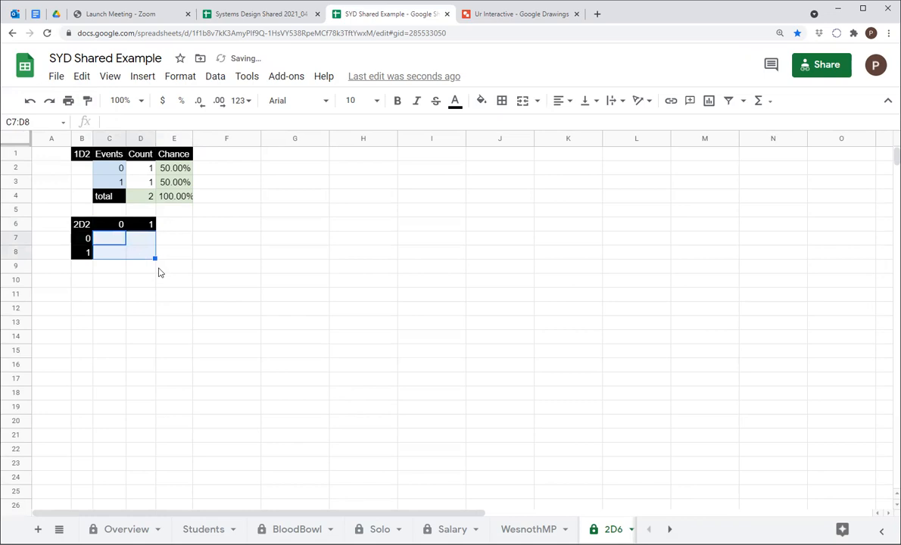
pyautogui.click(502, 101)
pyautogui.click(509, 131)
pyautogui.click(216, 293)
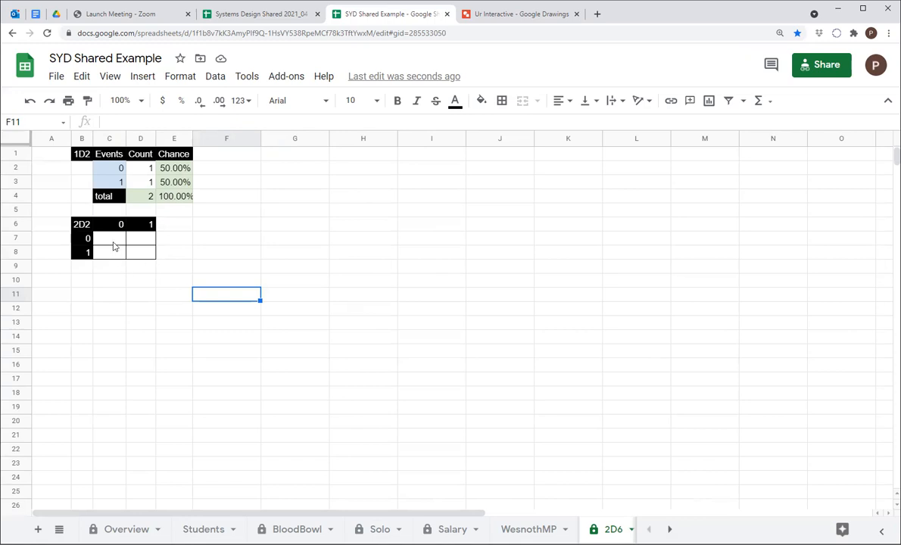
# Examine the outcome cells C7:D8 and the row and column headings that each one combines
pyautogui.click(142, 258)
pyautogui.press('Down')
pyautogui.press('Down')
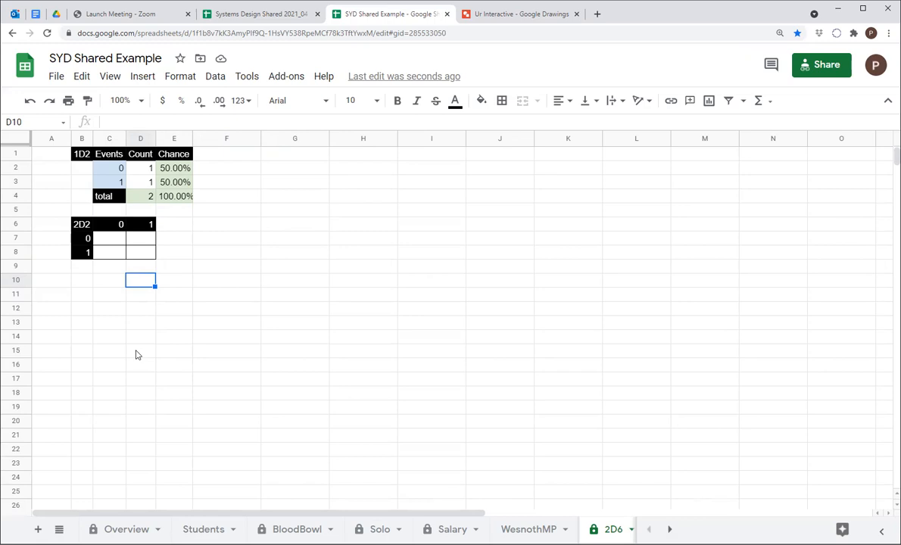
pyautogui.click(106, 237)
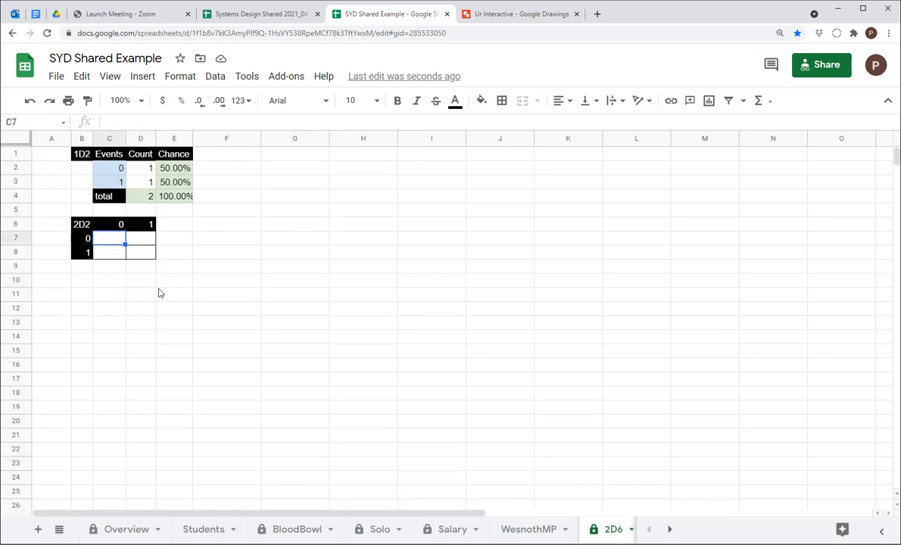
pyautogui.press('Down')
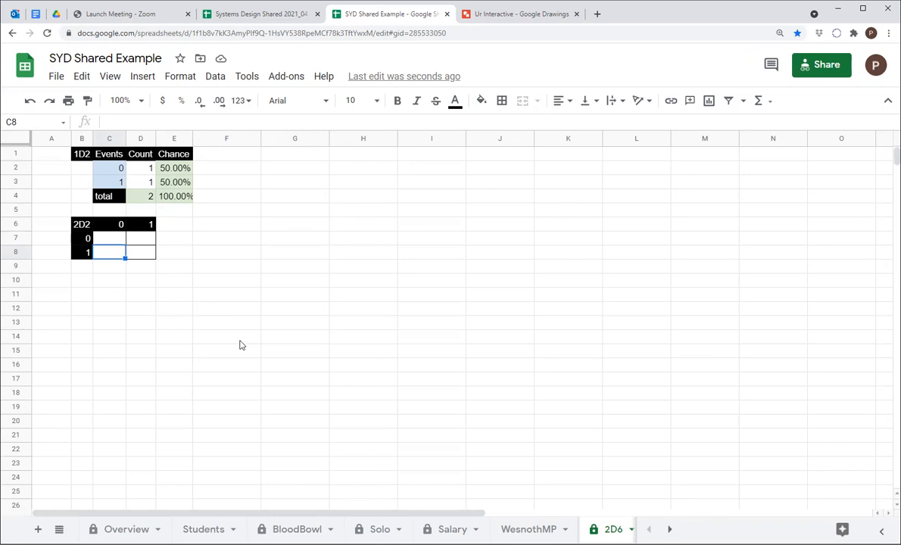
pyautogui.press('Up')
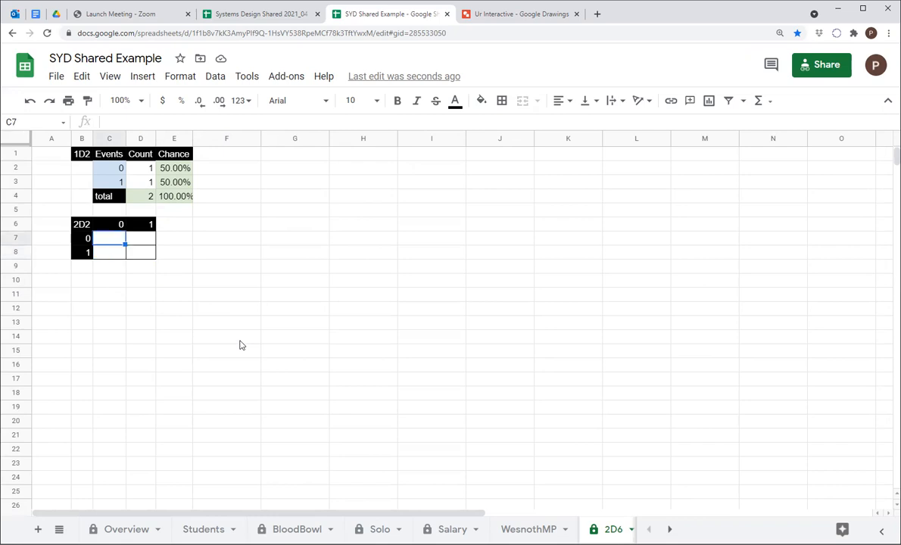
pyautogui.press('Left')
pyautogui.press('Right')
pyautogui.press('Up')
pyautogui.press('Down')
pyautogui.press('Right')
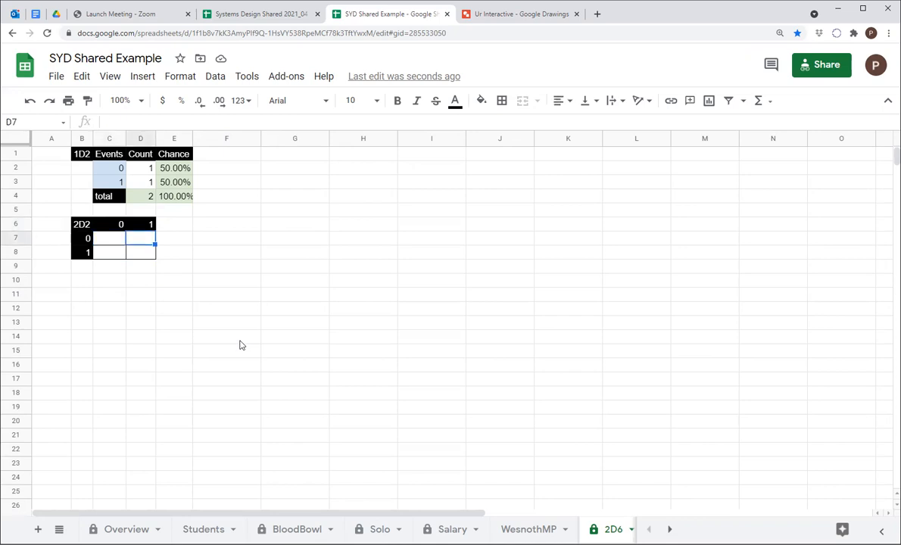
pyautogui.press('Down')
pyautogui.press('Left')
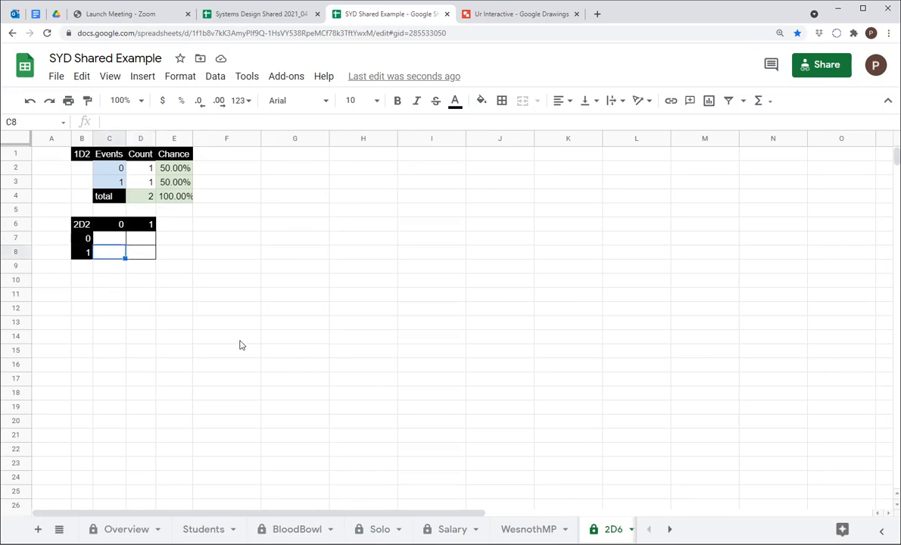
pyautogui.press('Up')
pyautogui.press('Right')
pyautogui.press('Down')
pyautogui.press('Left')
pyautogui.press('Right')
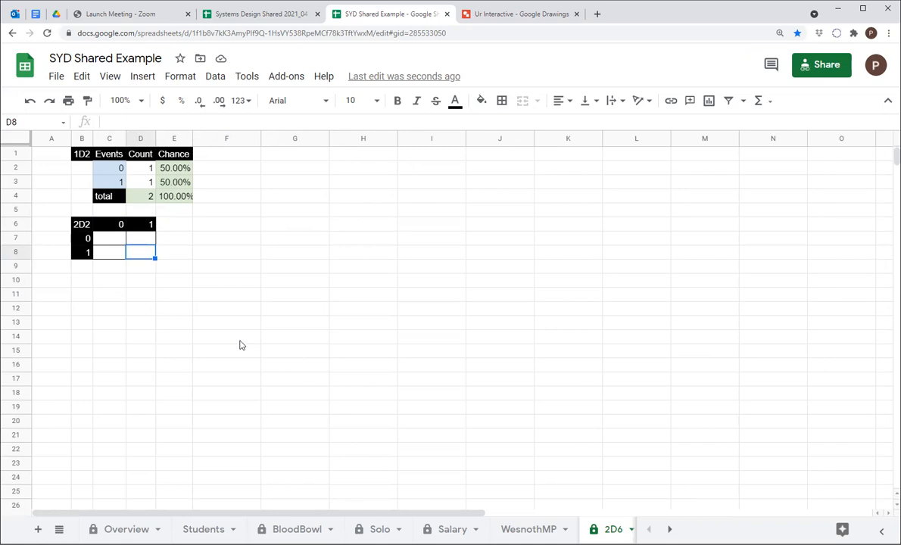
# Enter the formula =B7+C6 in C7 to add the row and column headings, declining the suggested autofill
pyautogui.press('Up')
pyautogui.press('Left')
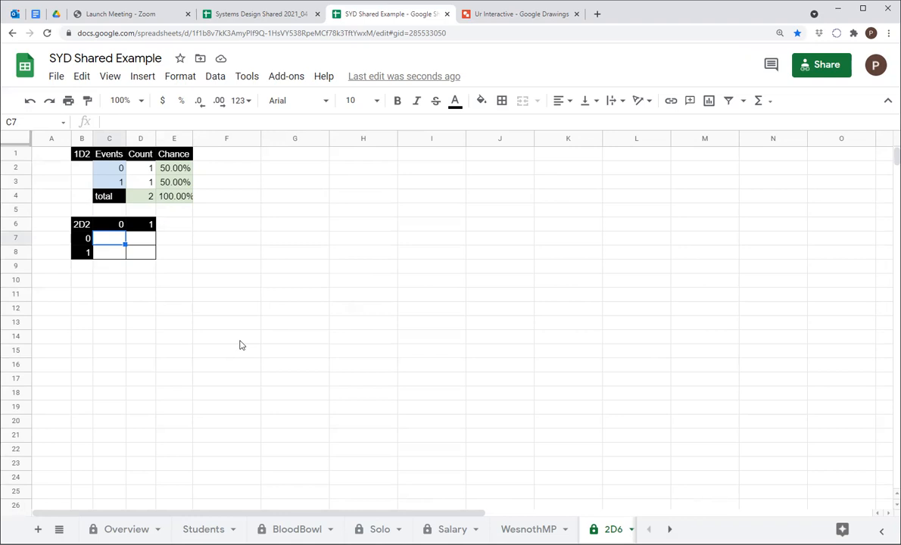
pyautogui.write('=')
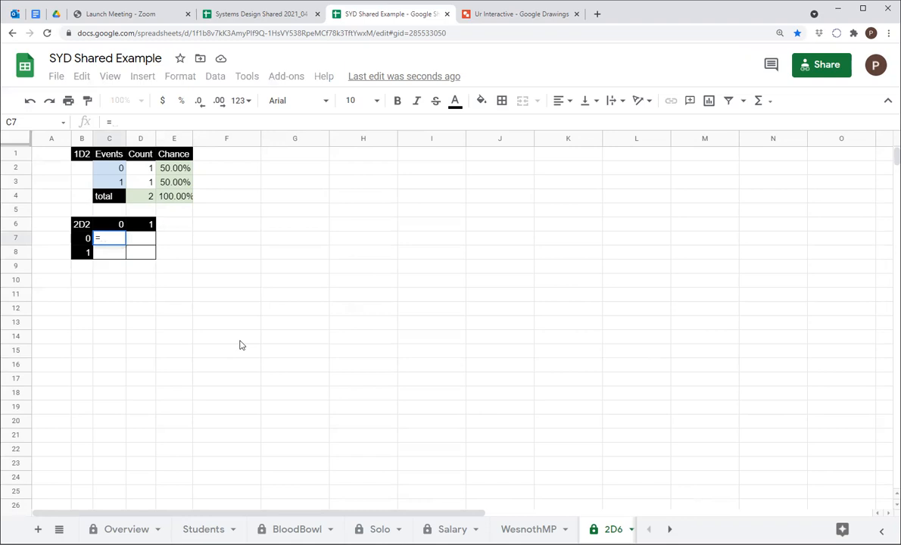
pyautogui.press('Left')
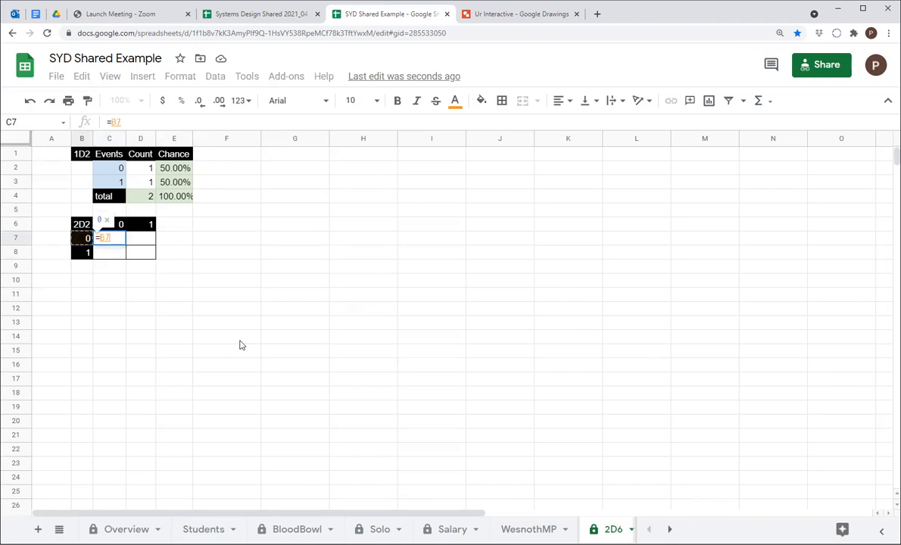
pyautogui.write('+')
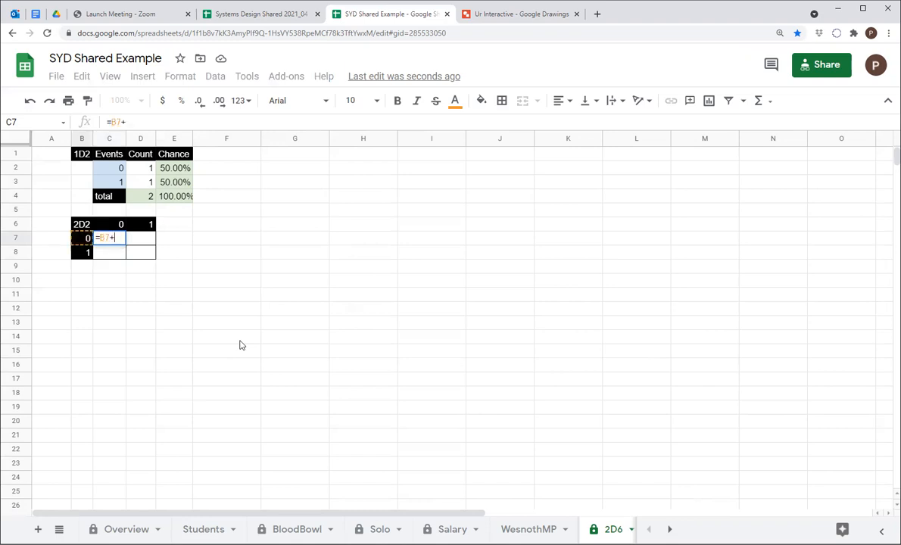
pyautogui.press('Up')
pyautogui.press('Return')
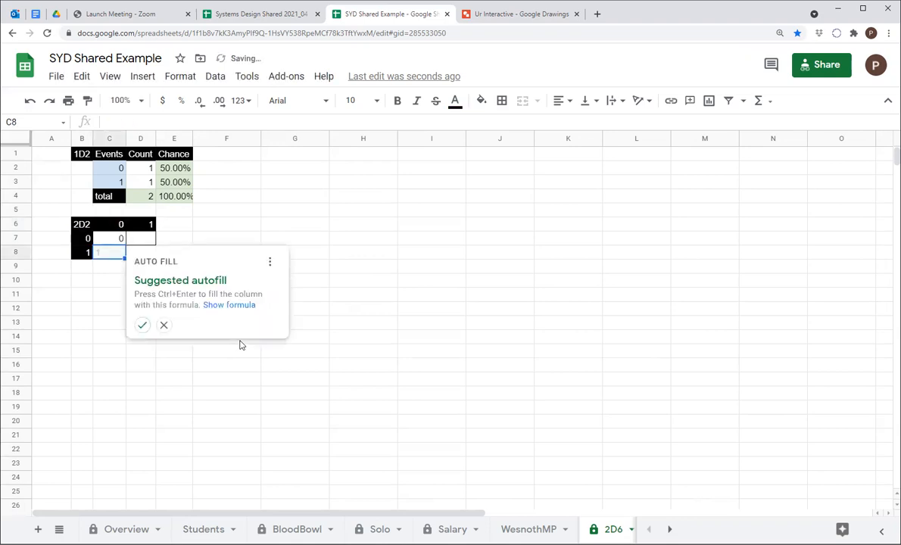
pyautogui.click(163, 324)
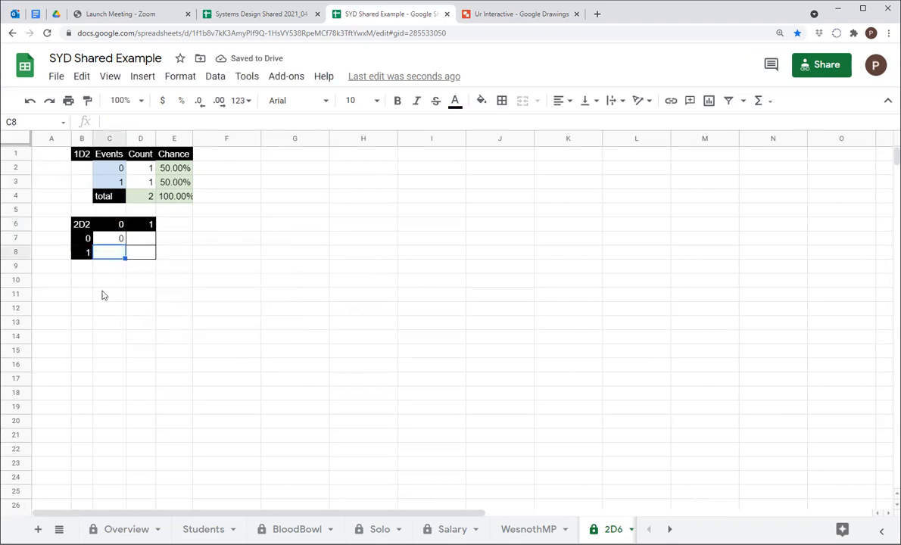
# Try to fill the C7 formula across C7:D8 and inspect the copied references in D8 and C8
pyautogui.click(115, 240)
pyautogui.moveTo(125, 242); pyautogui.dragTo(143, 270)
pyautogui.click(135, 255)
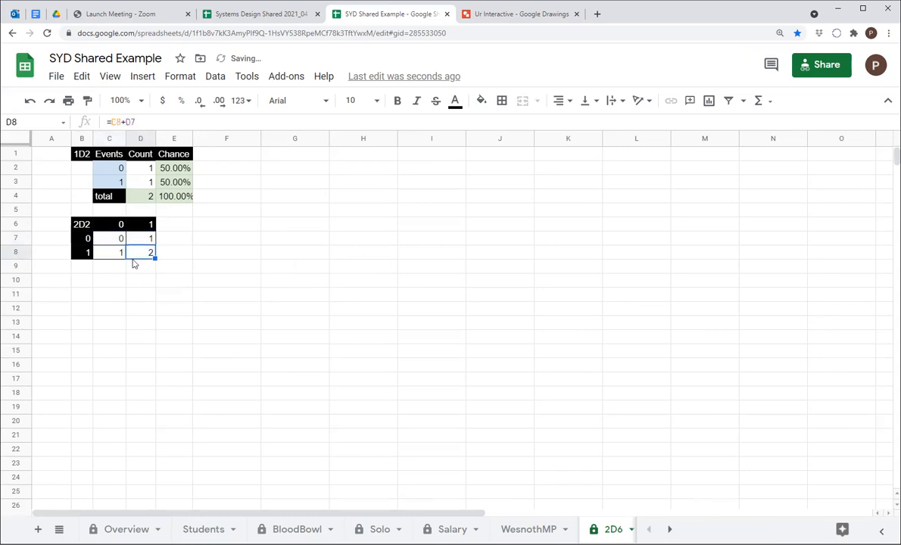
pyautogui.click(87, 256)
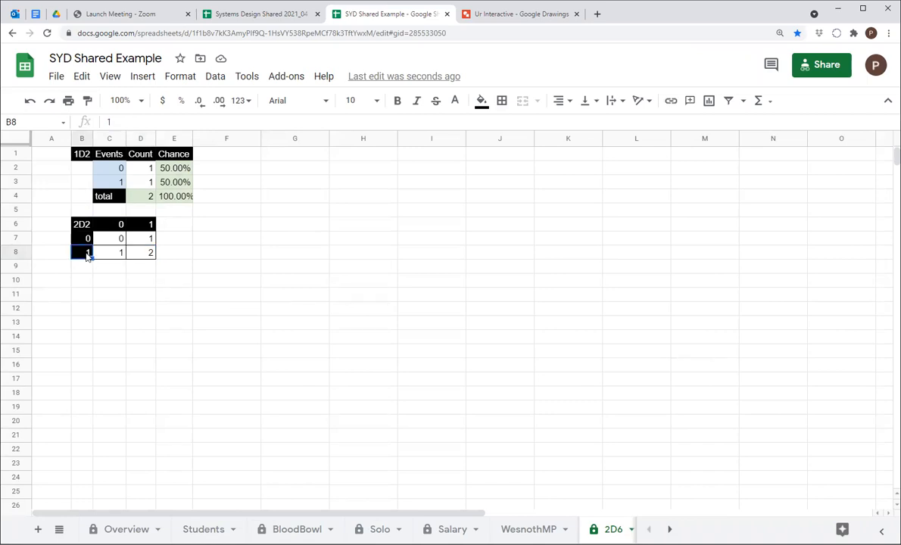
pyautogui.click(120, 255)
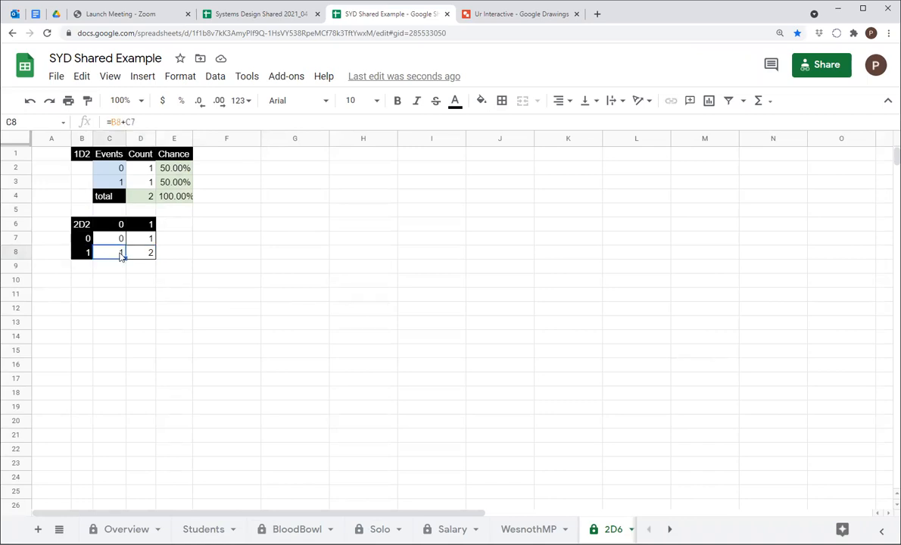
# Undo the formula fill in the 2D2 outcome cells
pyautogui.hotkey('ctrl', 'z')
pyautogui.hotkey('ctrl', 'z')
# Examine heading row 6 and heading column B as the references the 2D2 grid formula has to keep fixed
pyautogui.click(83, 241)
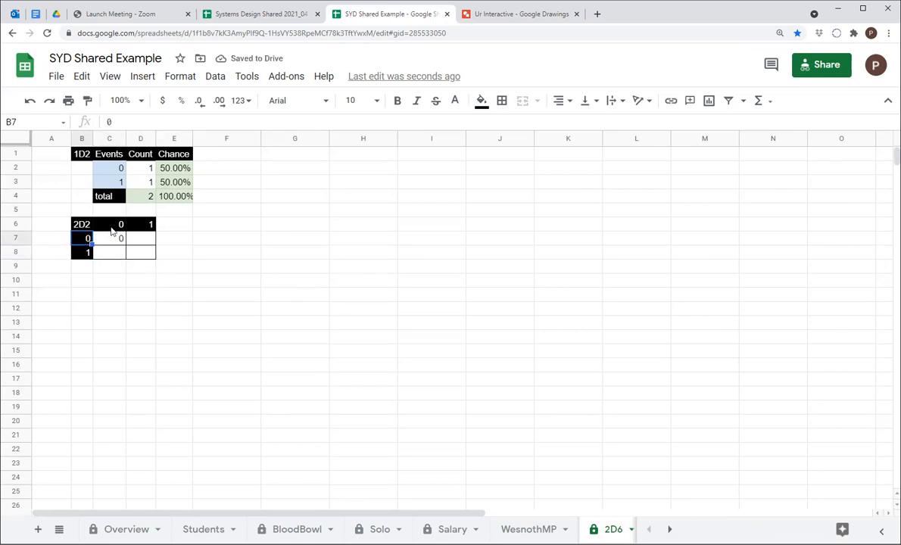
pyautogui.click(17, 225)
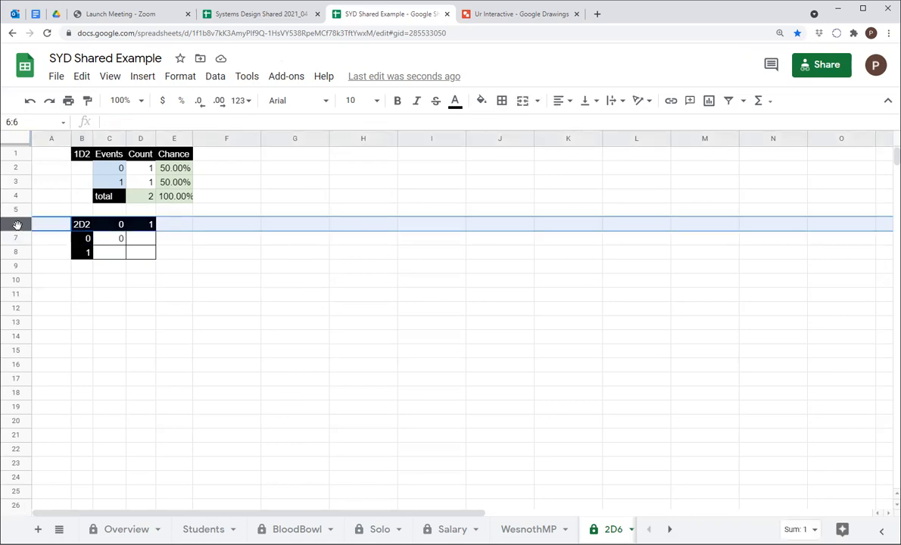
pyautogui.click(75, 138)
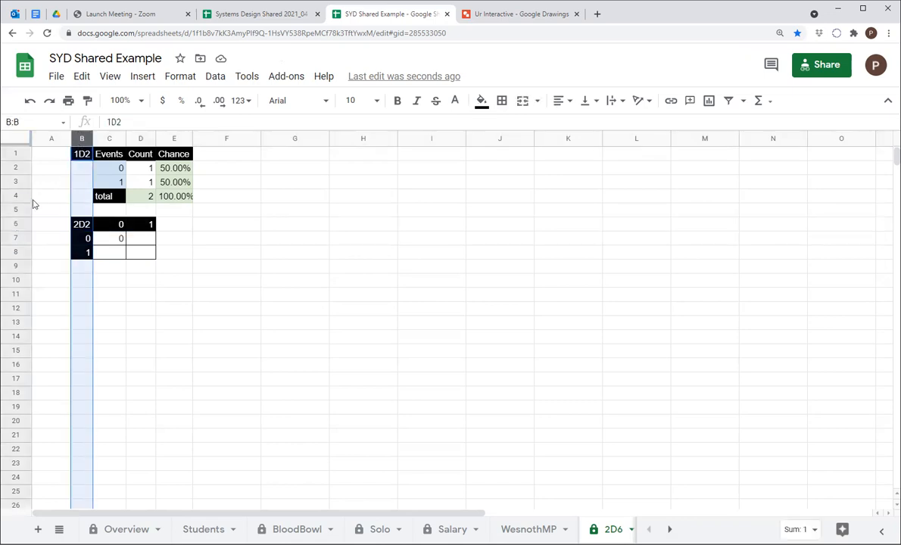
pyautogui.click(17, 224)
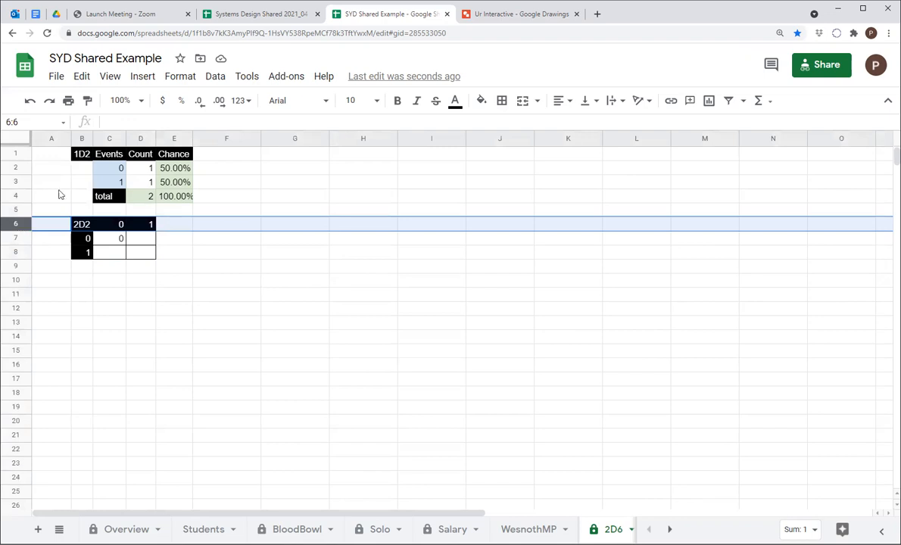
pyautogui.click(82, 139)
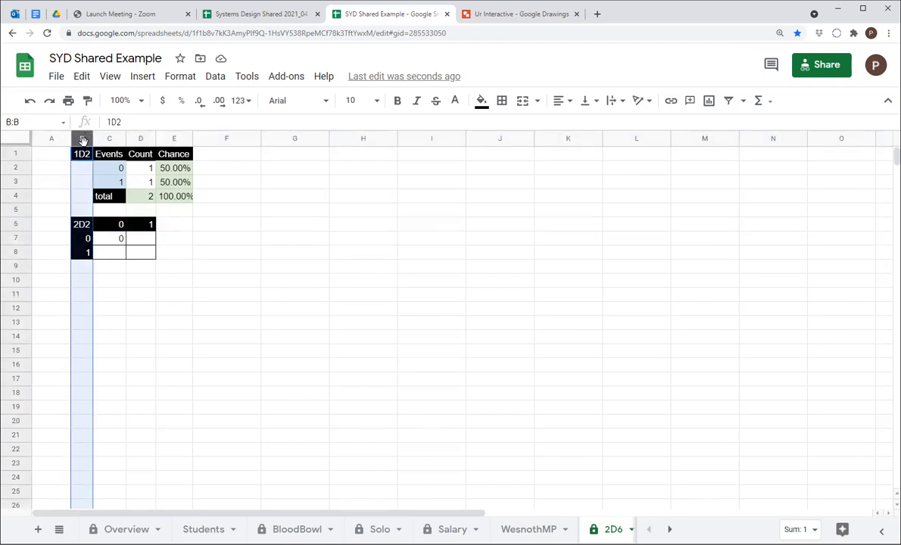
# Anchor the C7 formula as =$B7+C$6 and fill it across C7:D8
pyautogui.click(106, 238)
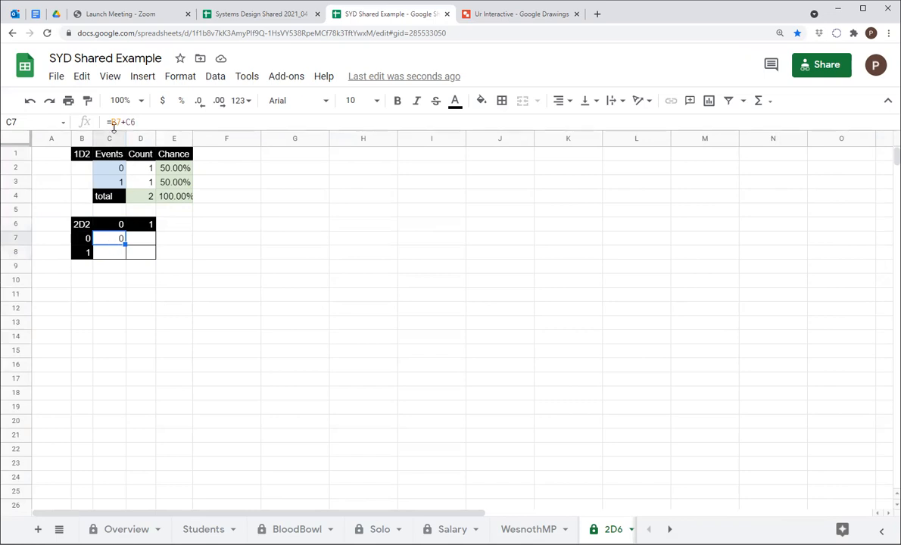
pyautogui.click(139, 122)
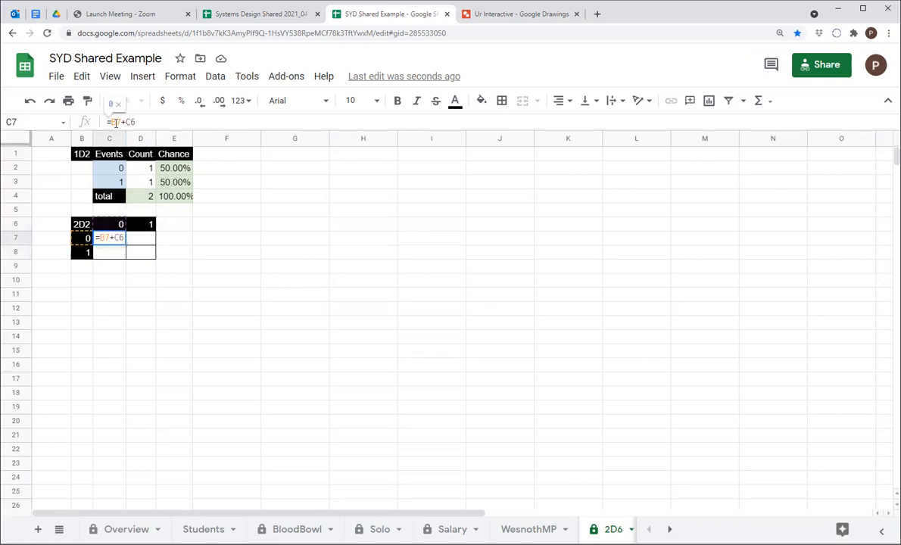
pyautogui.moveTo(113, 123); pyautogui.dragTo(115, 124)
pyautogui.write('$')
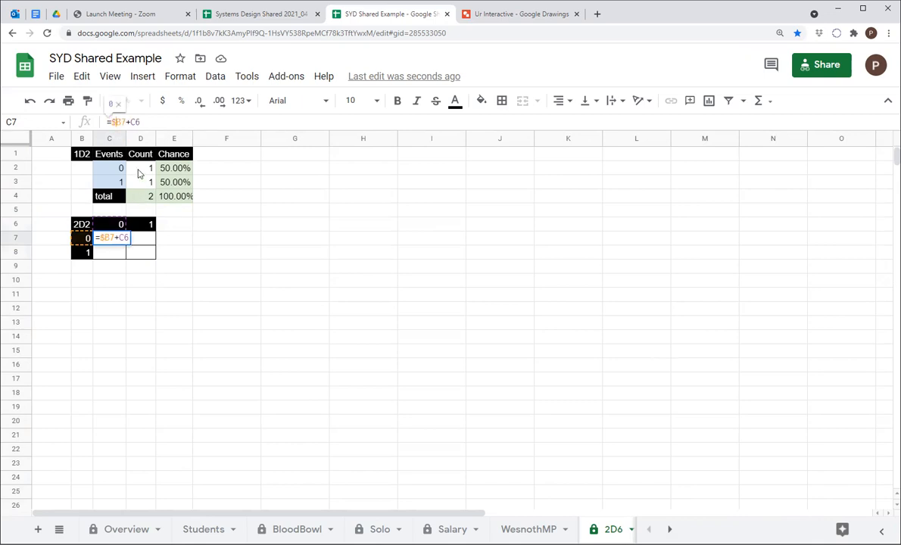
pyautogui.click(133, 121)
pyautogui.write('$')
pyautogui.click(214, 279)
pyautogui.click(123, 240)
pyautogui.moveTo(124, 242); pyautogui.dragTo(147, 257)
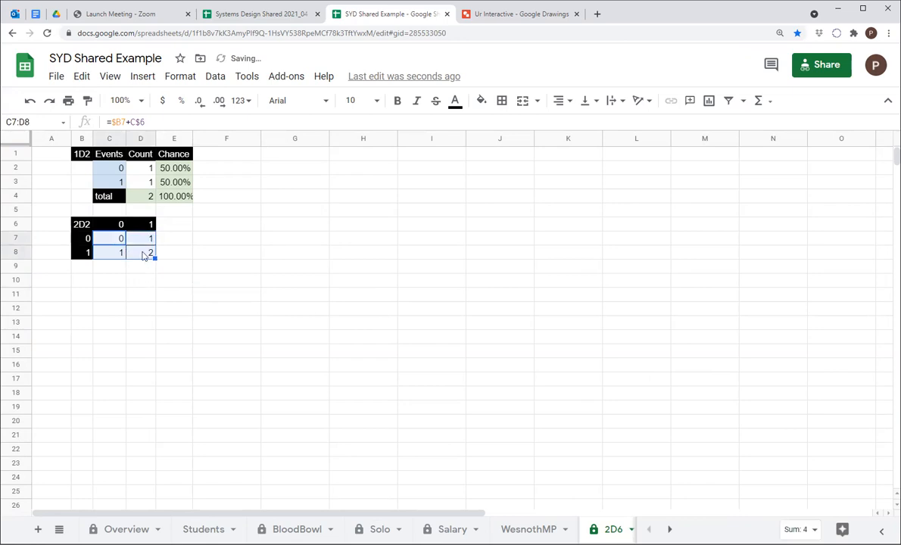
# Inspect the anchored formulas in the four 2D2 outcome cells C7:D8 to check which heading references each one uses
pyautogui.click(144, 255)
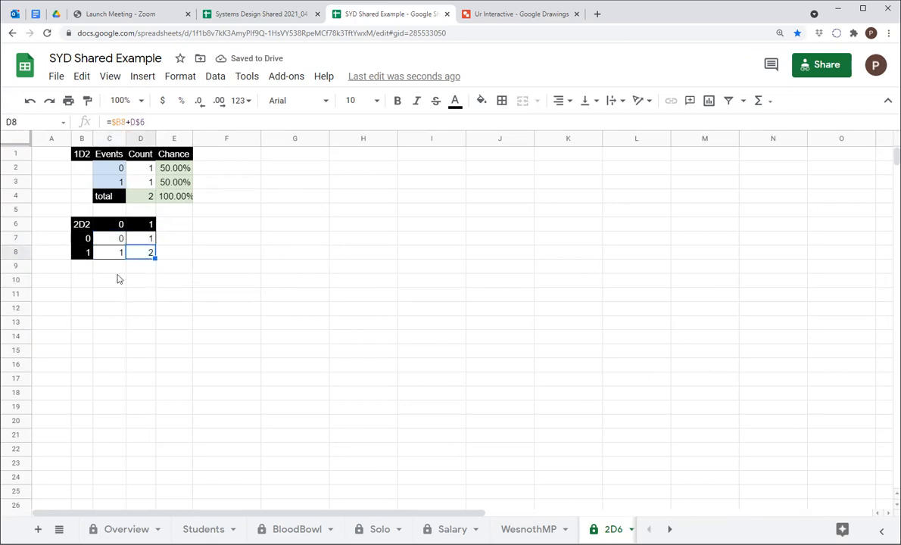
pyautogui.click(119, 253)
pyautogui.click(116, 239)
pyautogui.click(131, 238)
pyautogui.click(138, 257)
pyautogui.click(117, 239)
pyautogui.click(137, 239)
pyautogui.click(144, 254)
pyautogui.click(114, 251)
pyautogui.click(115, 238)
pyautogui.click(137, 240)
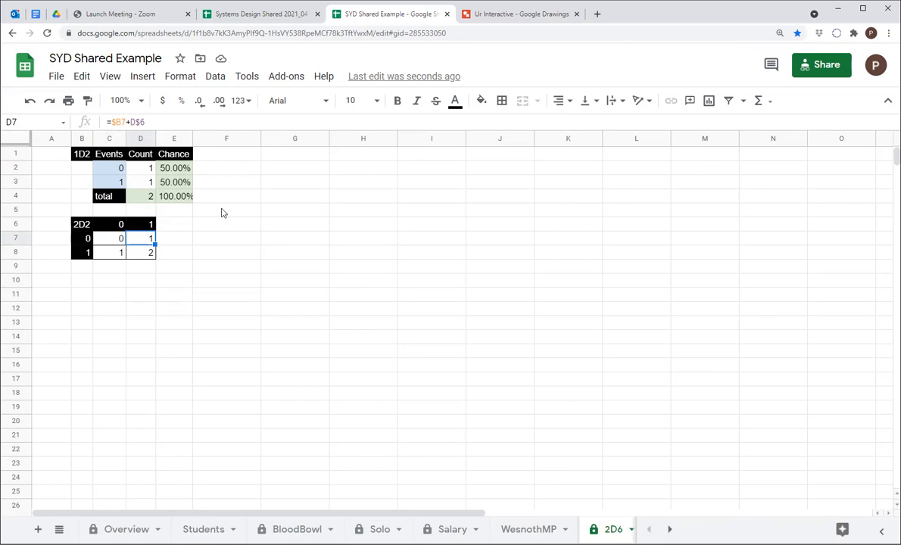
# Enter a | divider in F1 and fit column F's width to its content
pyautogui.click(230, 159)
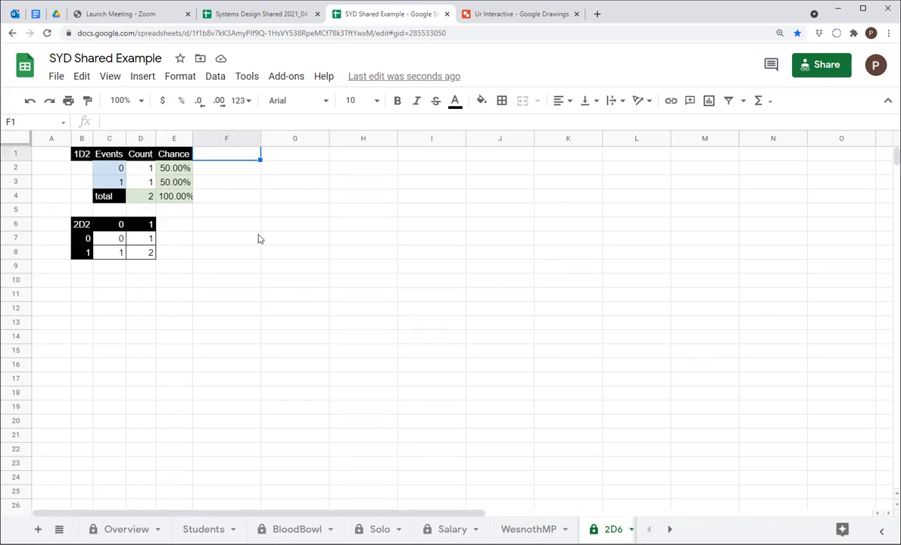
pyautogui.press('Return')
pyautogui.press('Return')
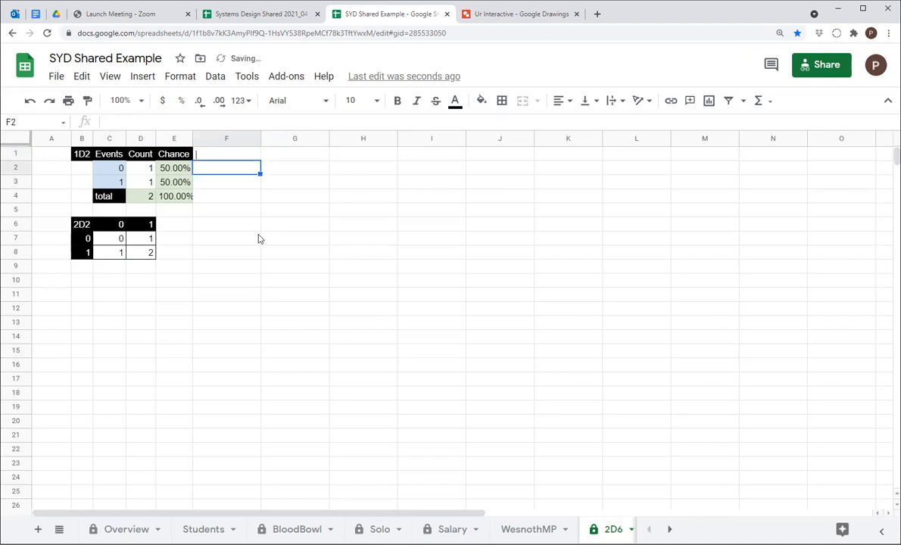
pyautogui.doubleClick(260, 139)
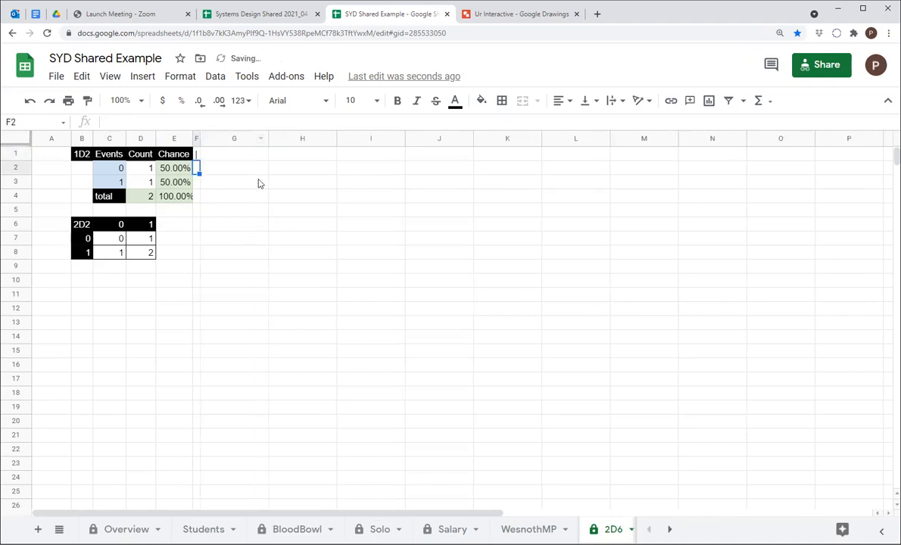
pyautogui.click(267, 137)
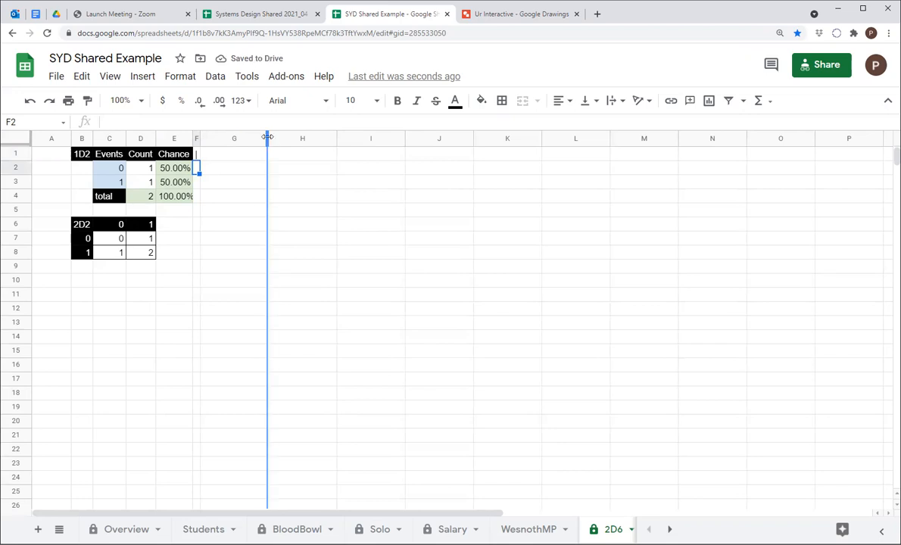
# Label a new table to the right of the divider by entering 2D2 in G1
pyautogui.click(231, 168)
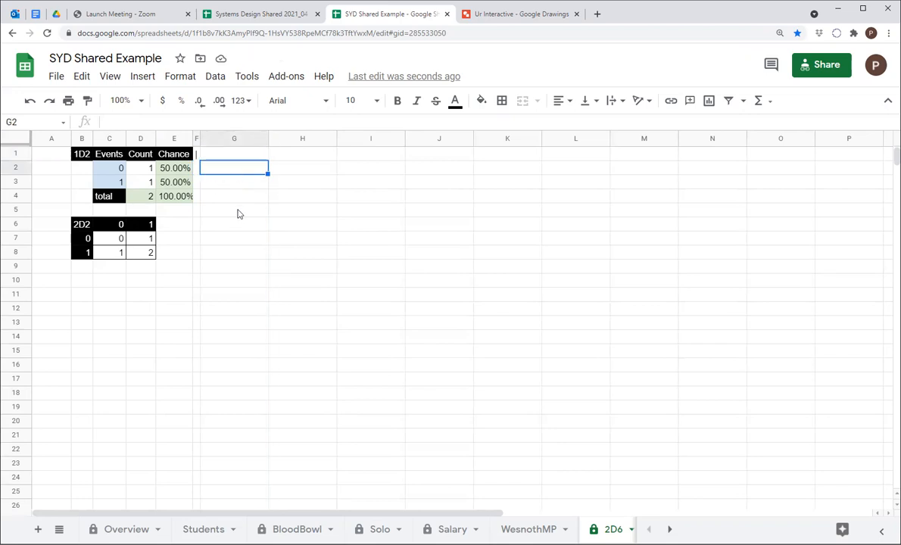
pyautogui.click(211, 151)
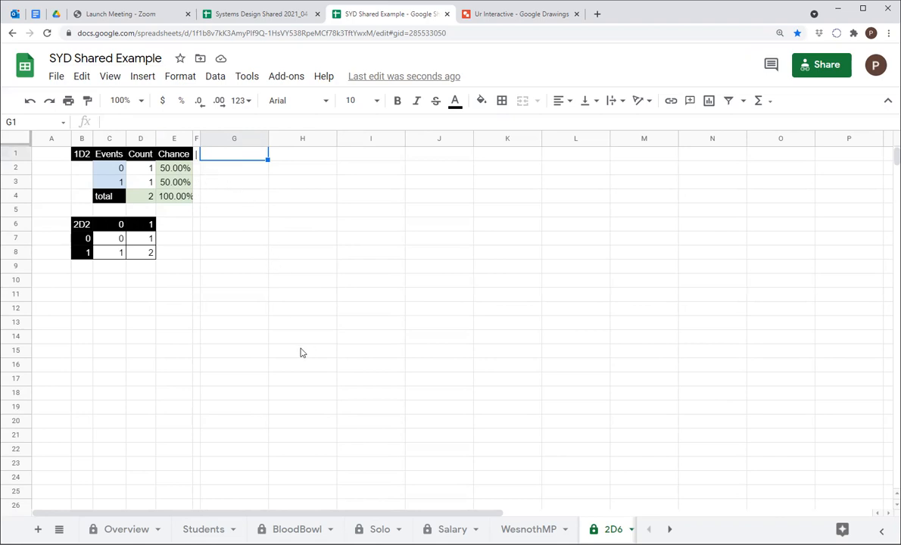
pyautogui.write('2')
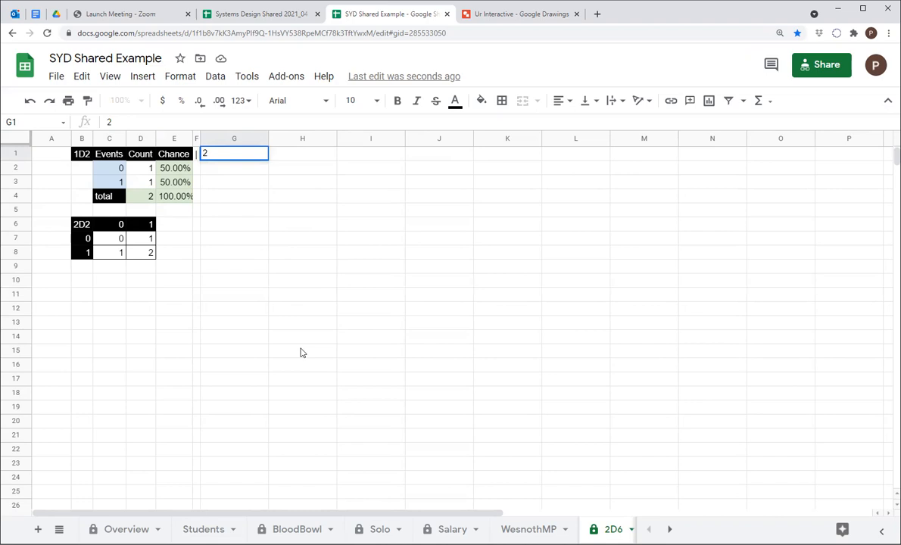
pyautogui.write('D2')
pyautogui.click(306, 350)
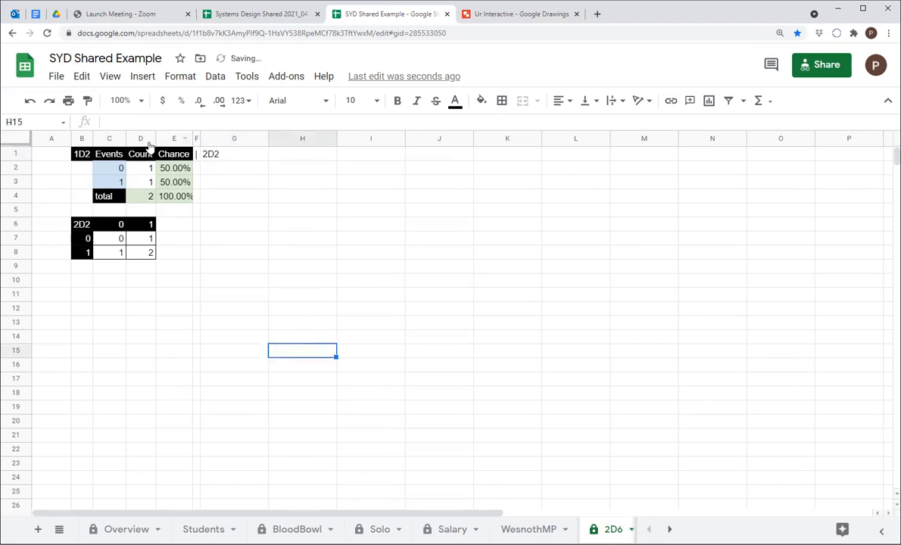
# Copy the Events, Count and Chance headings from the 1D2 table into H1:J1
pyautogui.click(119, 156)
pyautogui.moveTo(119, 156); pyautogui.dragTo(182, 155)
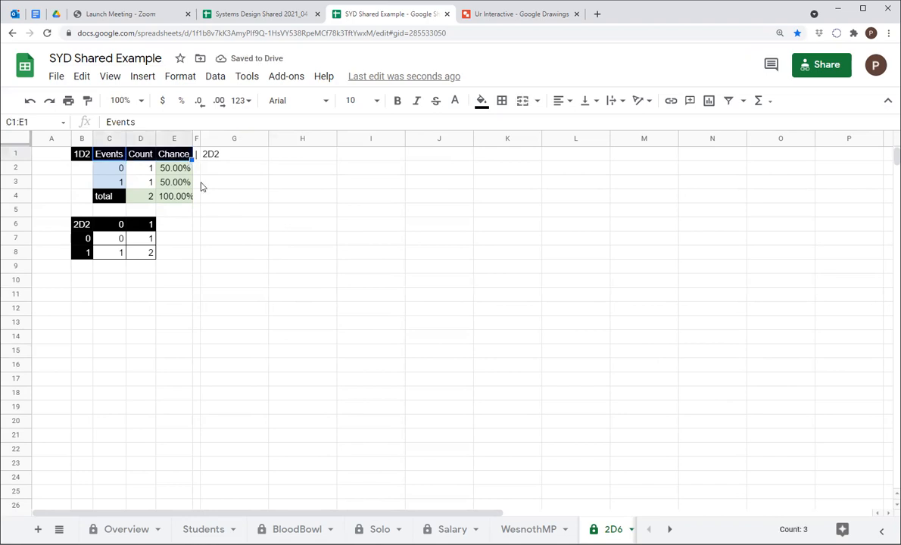
pyautogui.hotkey('ctrl', 'c')
pyautogui.click(288, 156)
pyautogui.hotkey('ctrl', 'v')
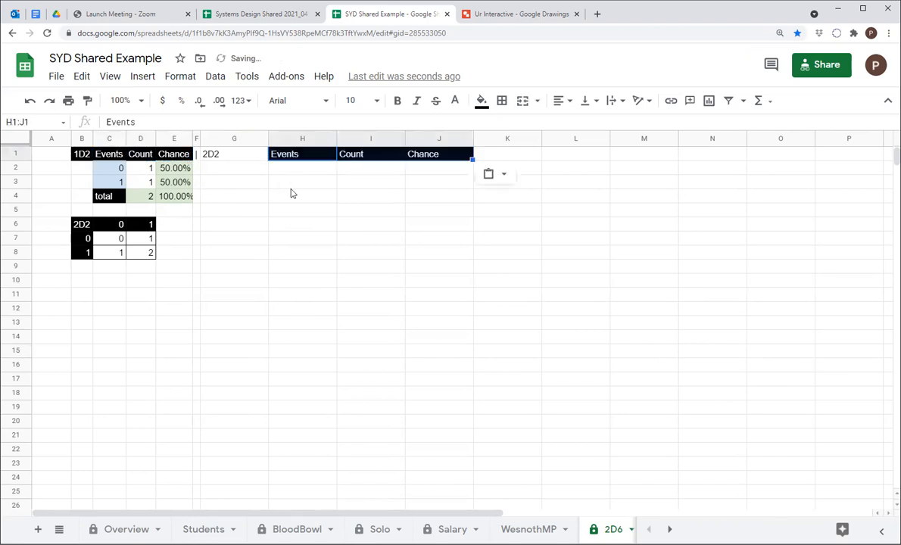
# Fit the widths of columns G to J to their contents
pyautogui.click(235, 139)
pyautogui.keyDown('shift'); pyautogui.click(422, 139); pyautogui.keyUp('shift')
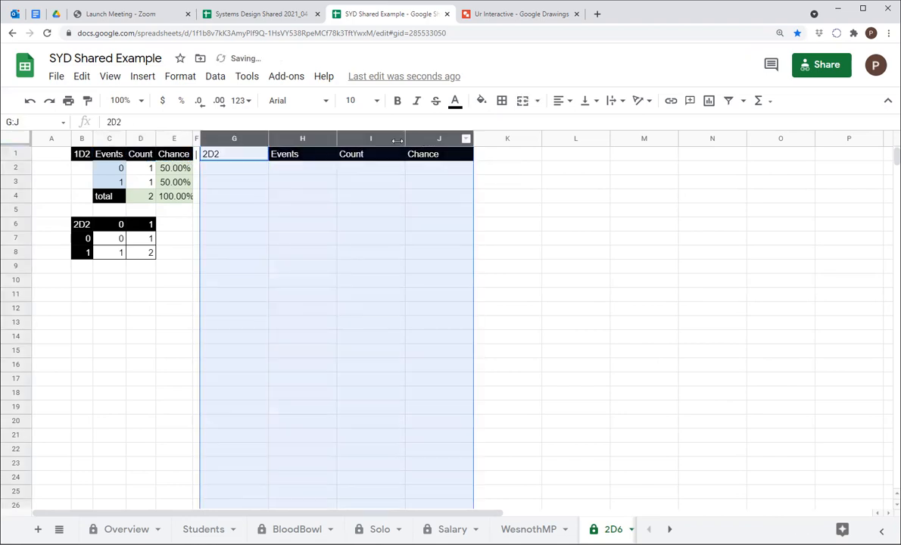
pyautogui.doubleClick(268, 138)
pyautogui.click(247, 184)
# Copy the black heading format from H1 onto the 2D2 label in G1
pyautogui.click(226, 156)
pyautogui.click(88, 100)
pyautogui.click(209, 156)
pyautogui.click(217, 184)
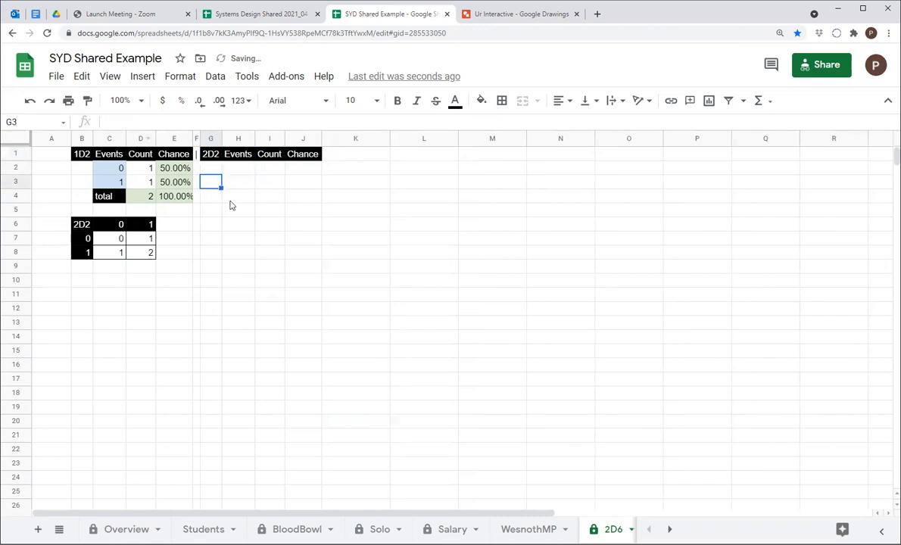
# List the possible 2D2 outcomes 0, 1 and 2 under Events in H2:H4
pyautogui.click(243, 173)
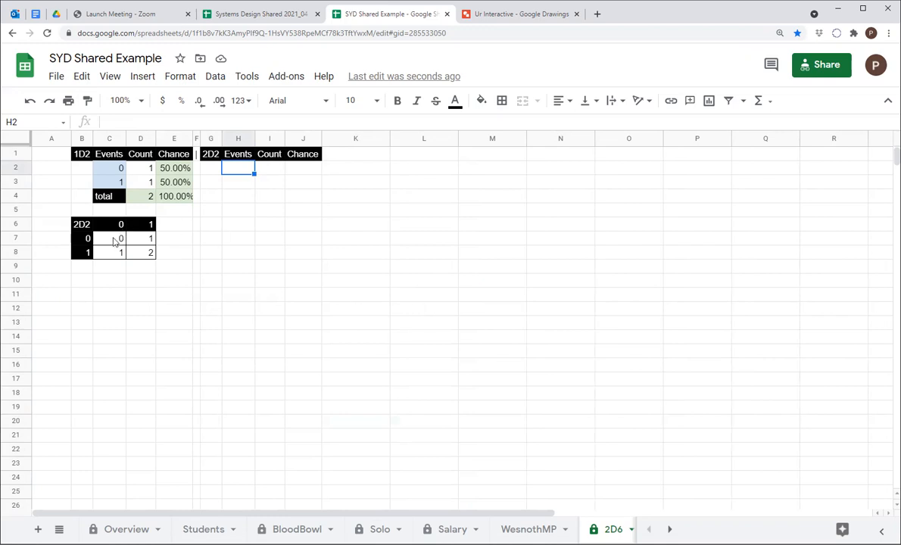
pyautogui.moveTo(113, 238); pyautogui.dragTo(138, 256)
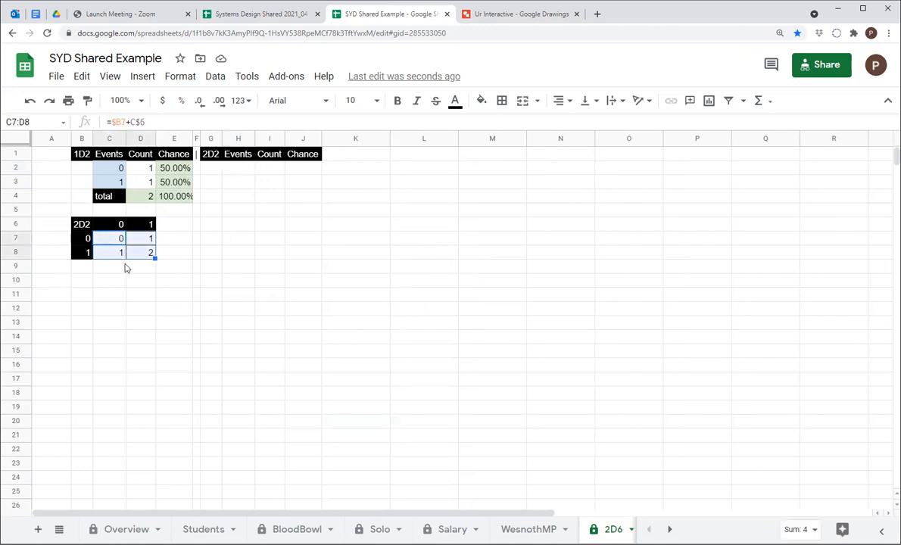
pyautogui.click(240, 173)
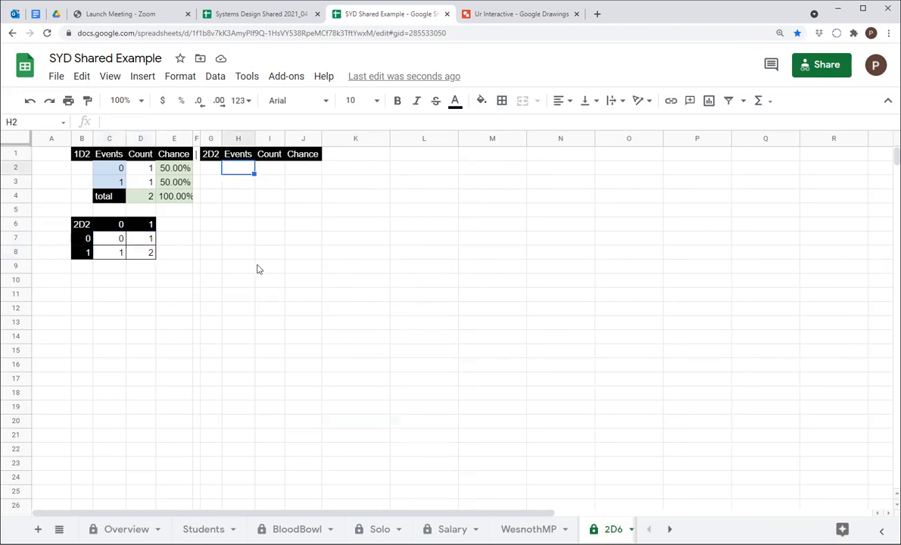
pyautogui.write('0')
pyautogui.press('Return')
pyautogui.write('1')
pyautogui.press('Return')
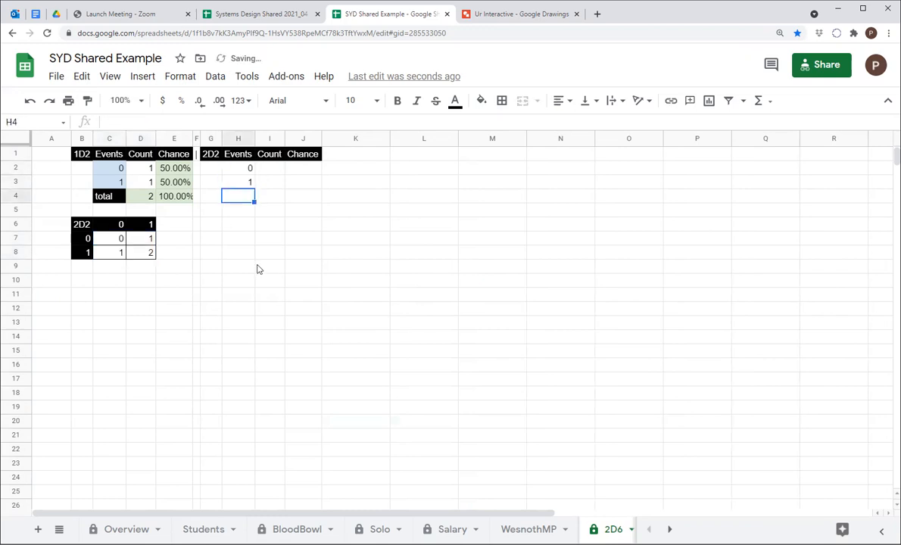
pyautogui.write('2')
pyautogui.press('Return')
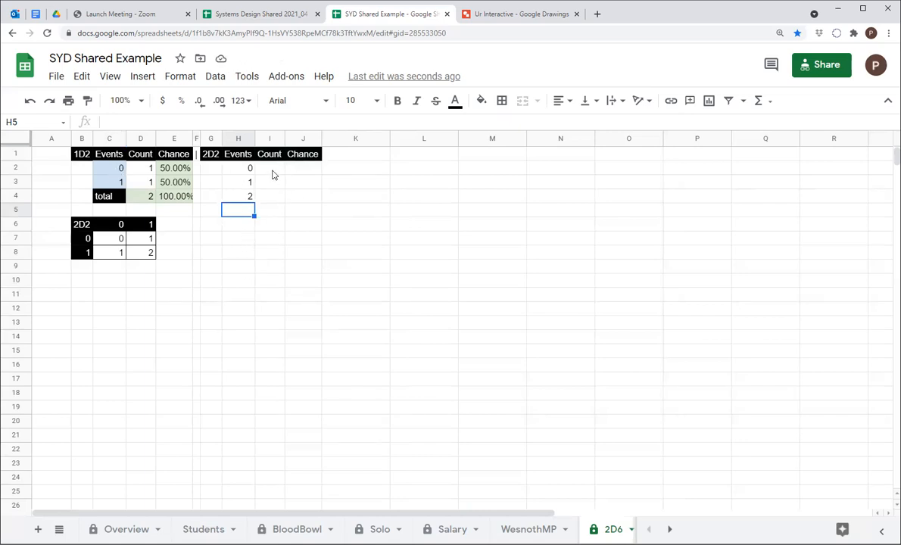
# Compare the outcomes in grid C7:D8 with the event values in H2:H4 to see what the Count column has to tally
pyautogui.click(274, 174)
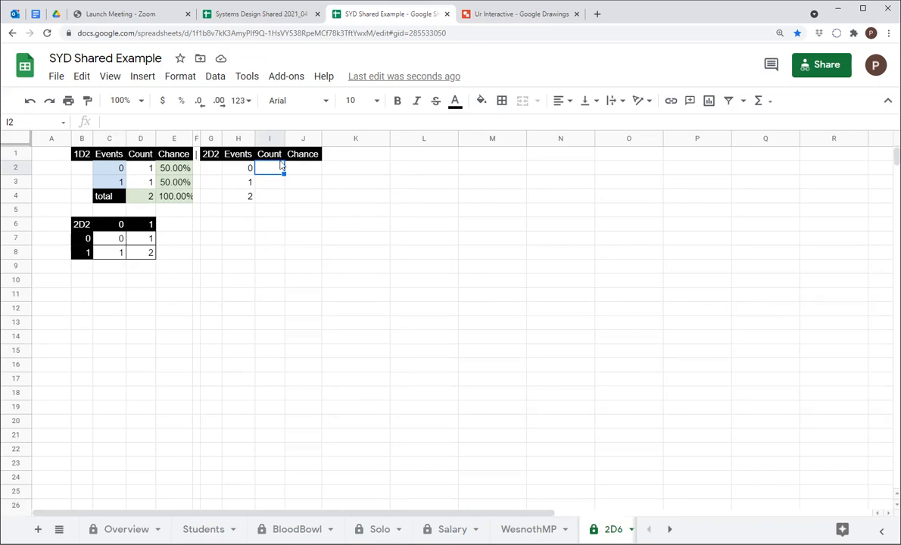
pyautogui.moveTo(113, 237); pyautogui.dragTo(132, 255)
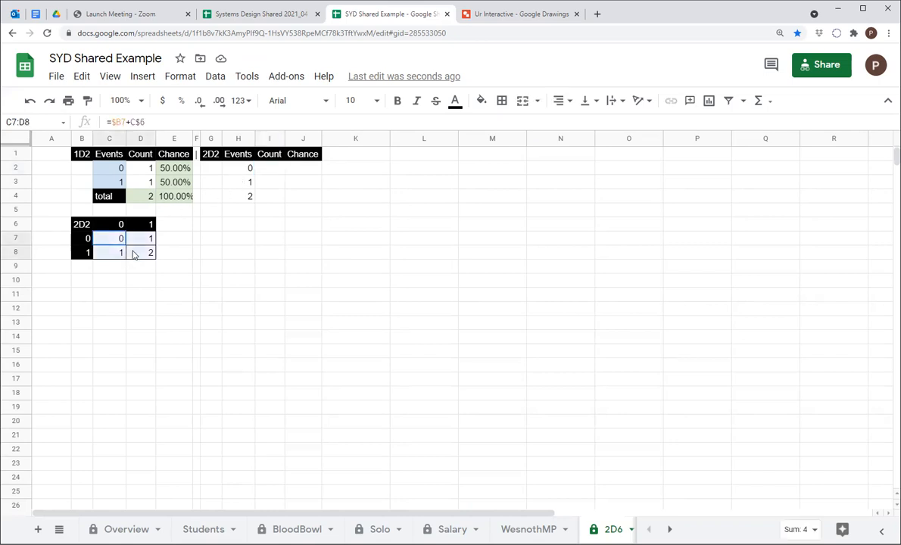
pyautogui.click(111, 236)
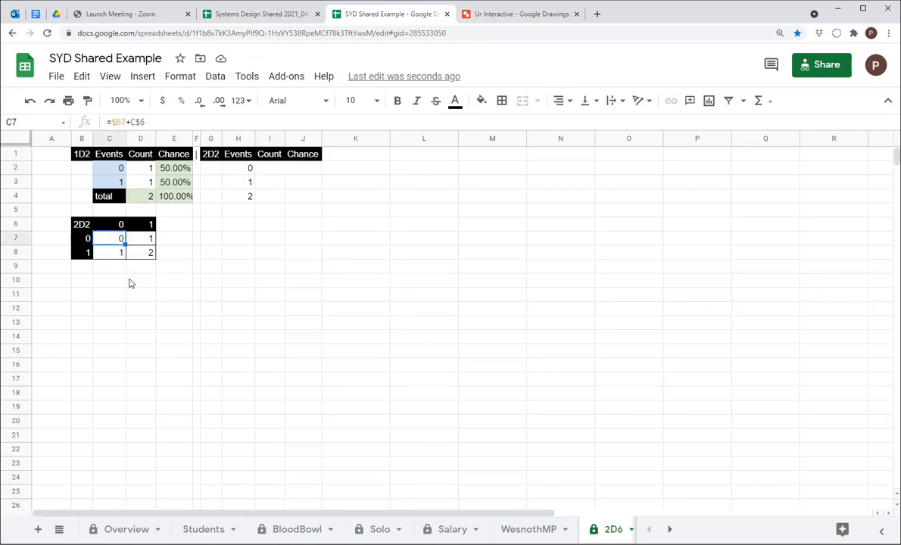
pyautogui.click(228, 178)
pyautogui.click(110, 239)
pyautogui.click(110, 252)
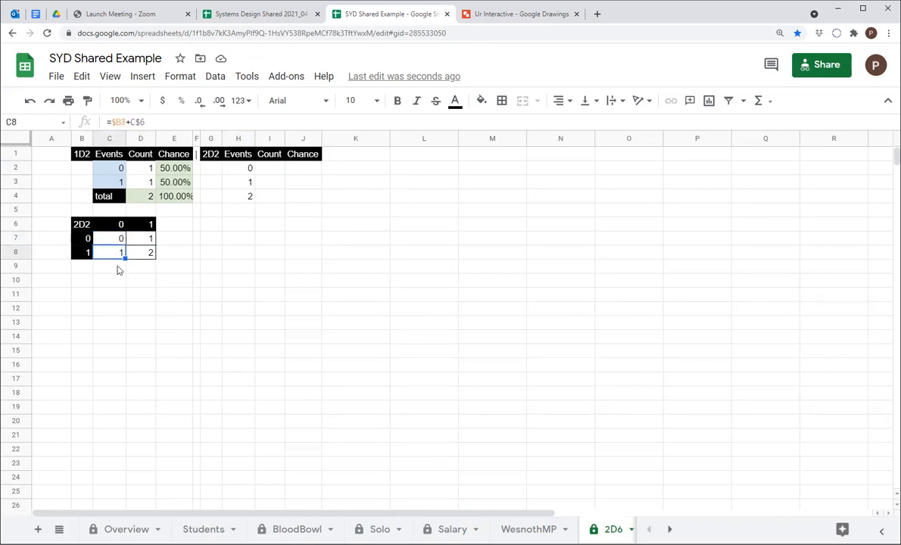
pyautogui.click(261, 200)
pyautogui.click(143, 252)
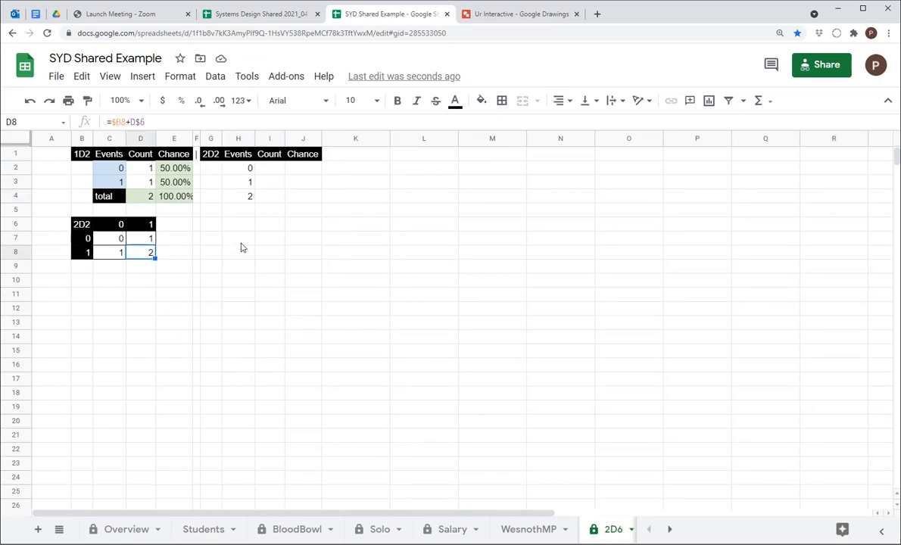
pyautogui.click(269, 168)
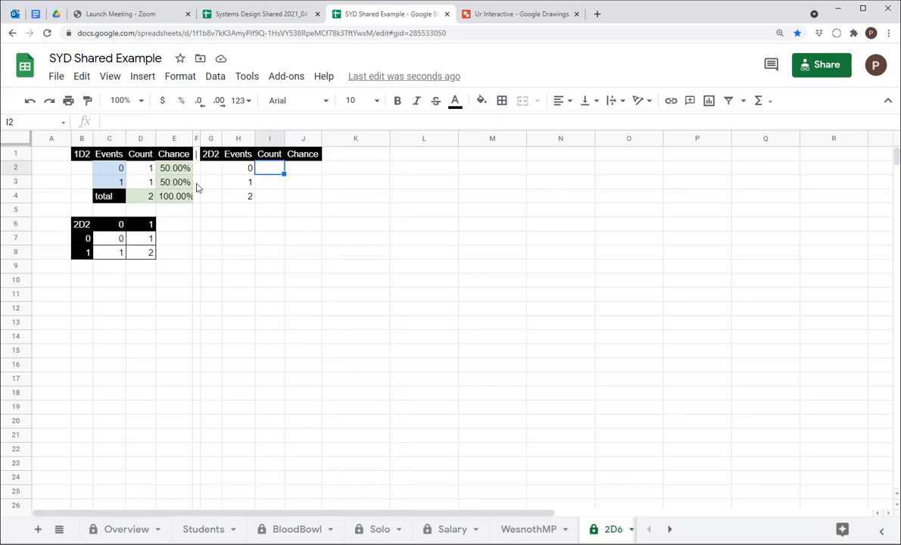
pyautogui.click(224, 167)
pyautogui.press('Down')
pyautogui.press('Down')
pyautogui.press('Up')
pyautogui.press('Up')
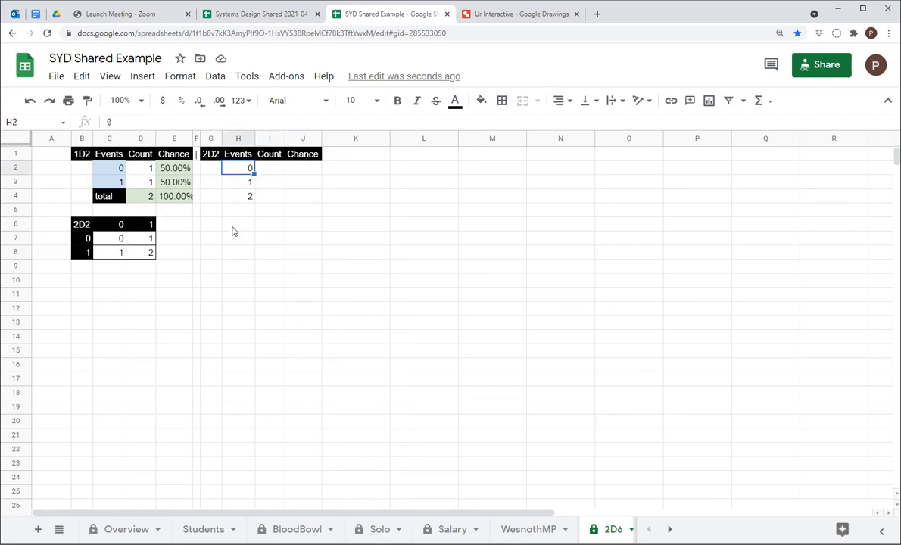
# Start a count formula in I2 and examine the descriptions of the suggested counting functions, from COUNT through COUNTUNIQUEIFS
pyautogui.click(265, 168)
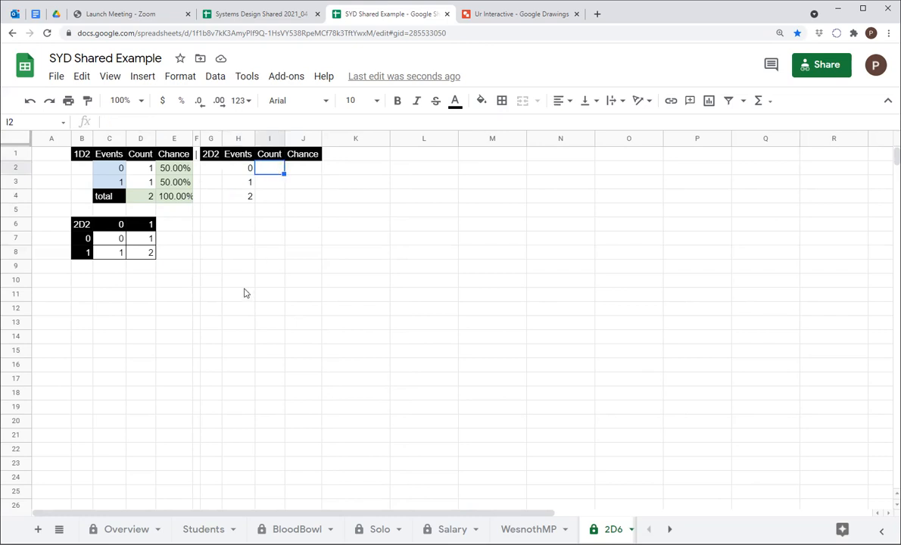
pyautogui.write('=count')
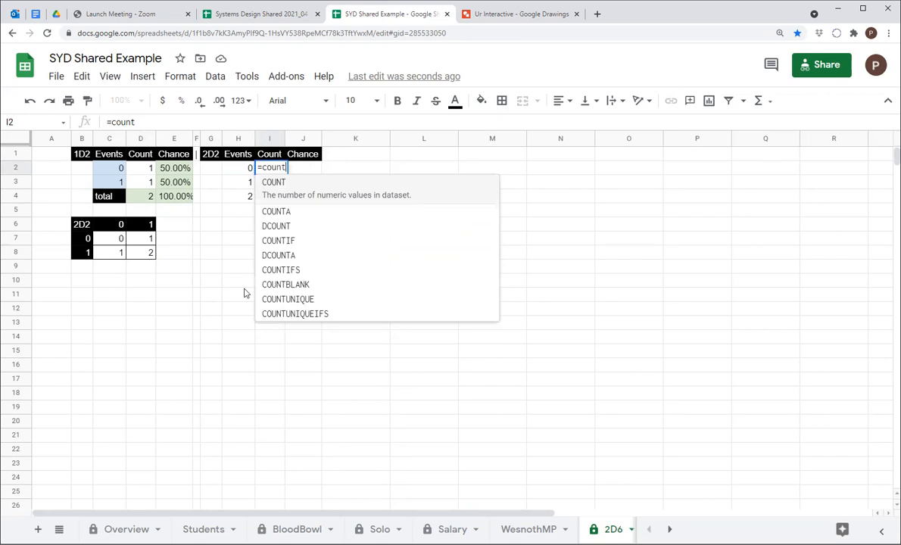
pyautogui.press('Down')
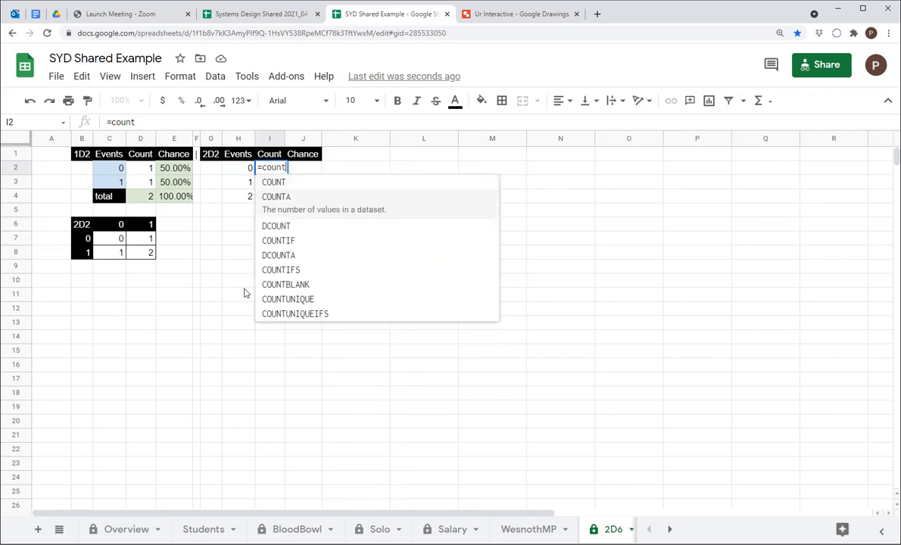
pyautogui.press('Up')
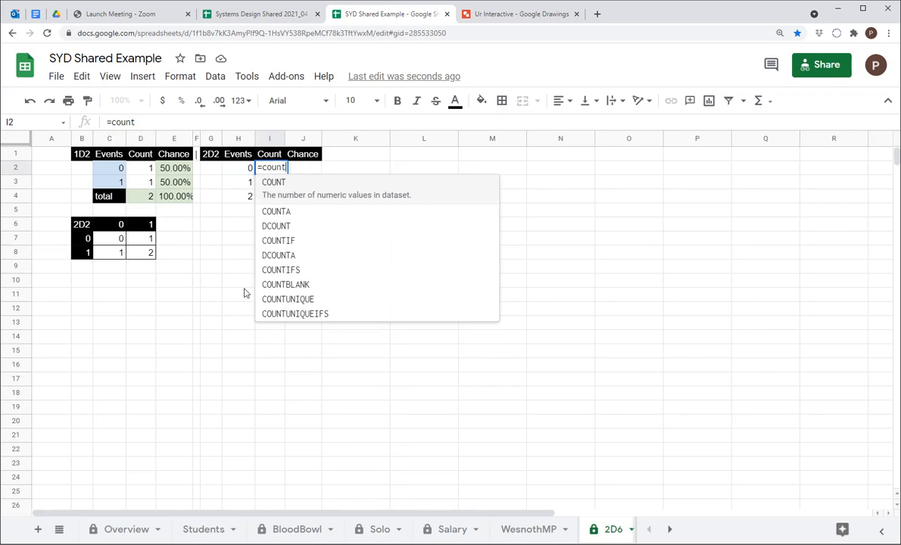
pyautogui.press('Down')
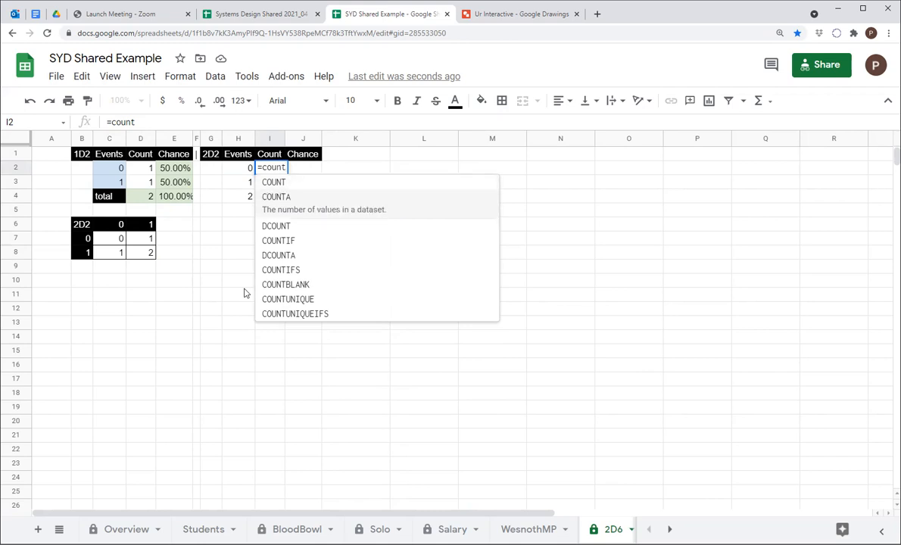
pyautogui.press('Down')
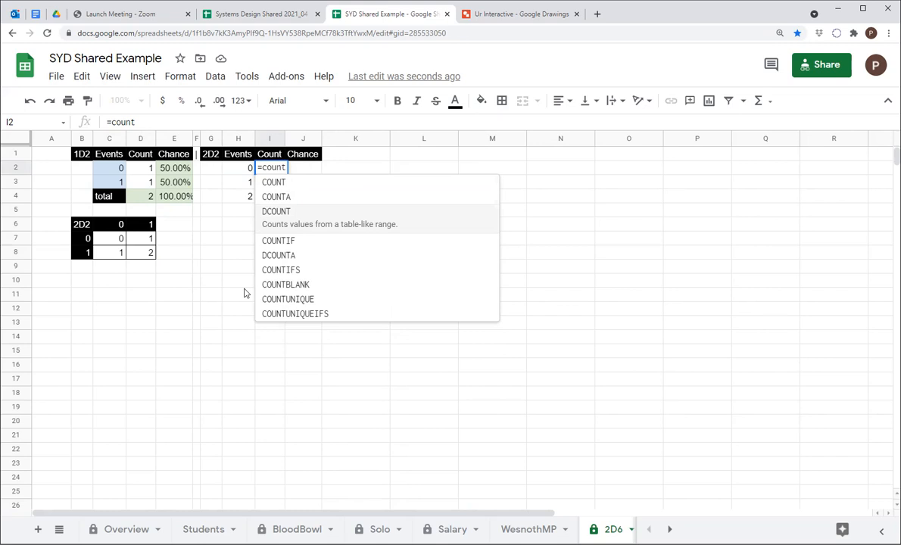
pyautogui.press('Down')
pyautogui.press('Down')
pyautogui.press('Down')
pyautogui.press('Down')
pyautogui.press('Down')
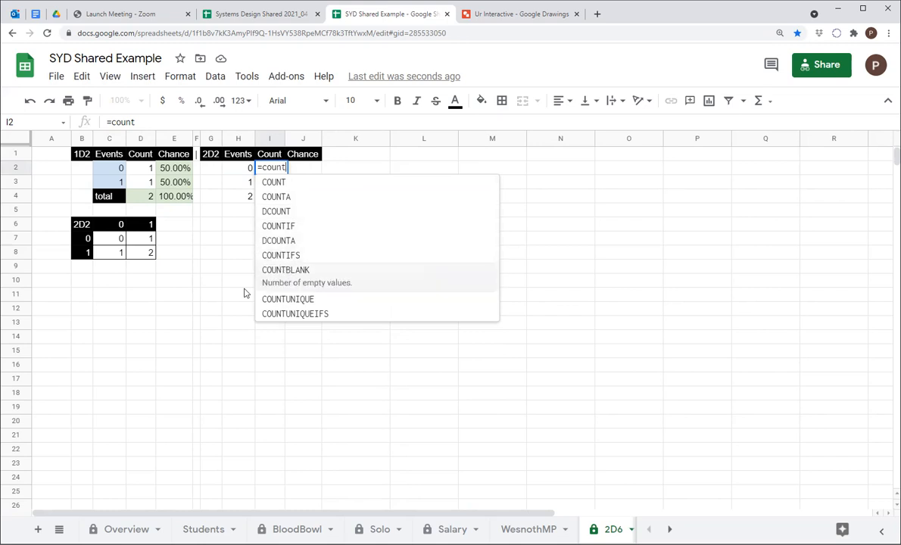
pyautogui.press('Up')
pyautogui.press('Down')
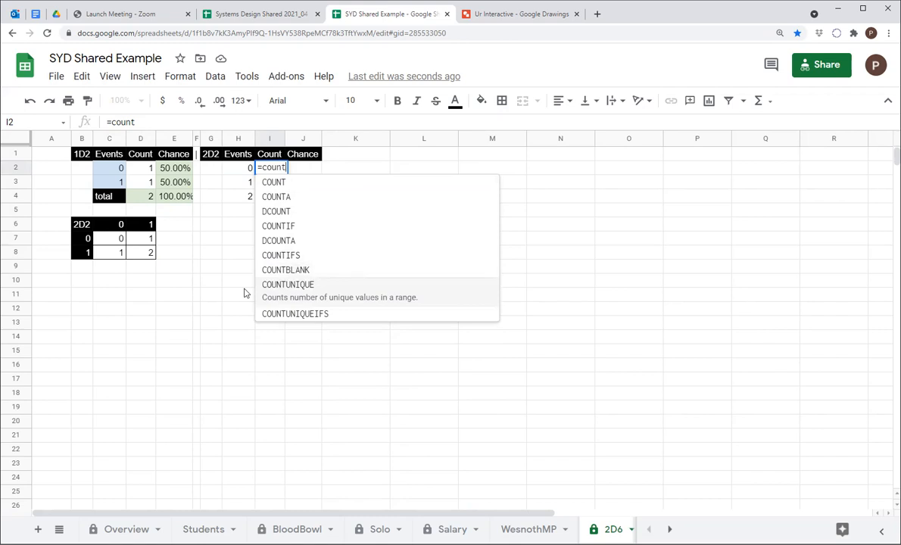
pyautogui.press('Up')
pyautogui.press('Down')
pyautogui.press('Down')
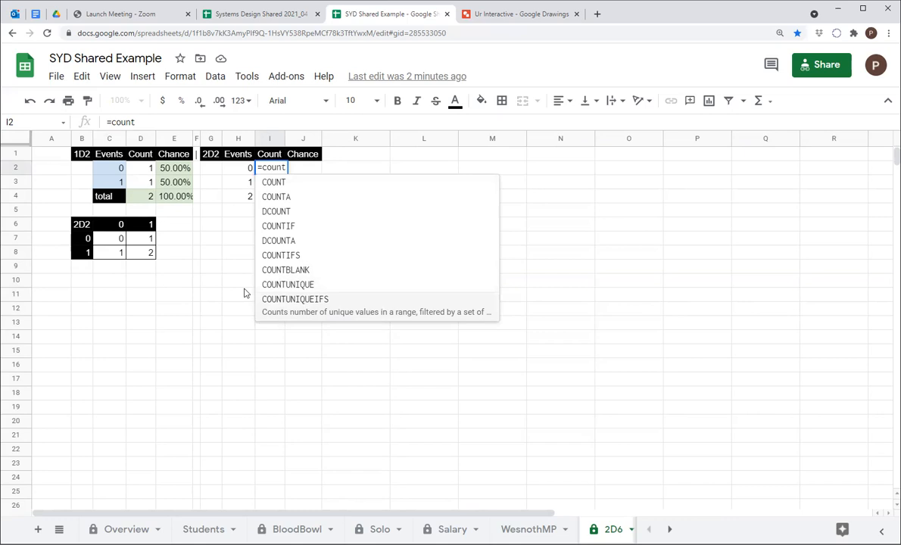
pyautogui.press('Up')
pyautogui.press('Up')
pyautogui.press('Up')
pyautogui.press('Up')
pyautogui.press('Up')
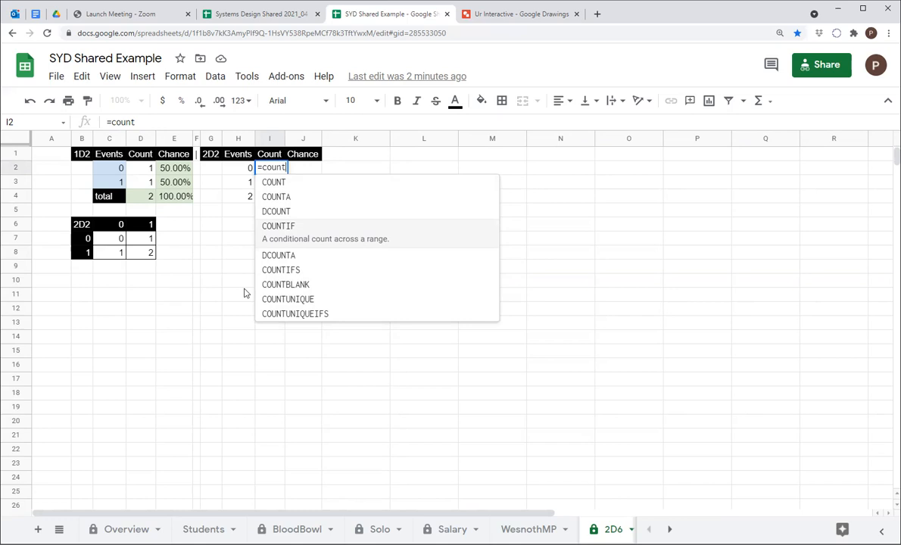
# Make the I2 formula a COUNTIF over the 2D2 outcome grid, using the absolute range $C$7:$D$8
pyautogui.write('(')
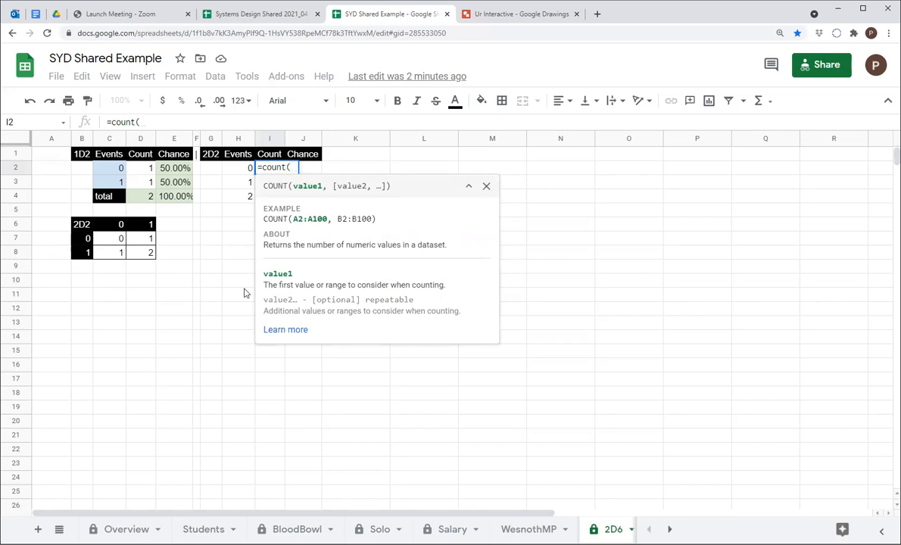
pyautogui.press('BackSpace')
pyautogui.press('BackSpace')
pyautogui.write('tif(')
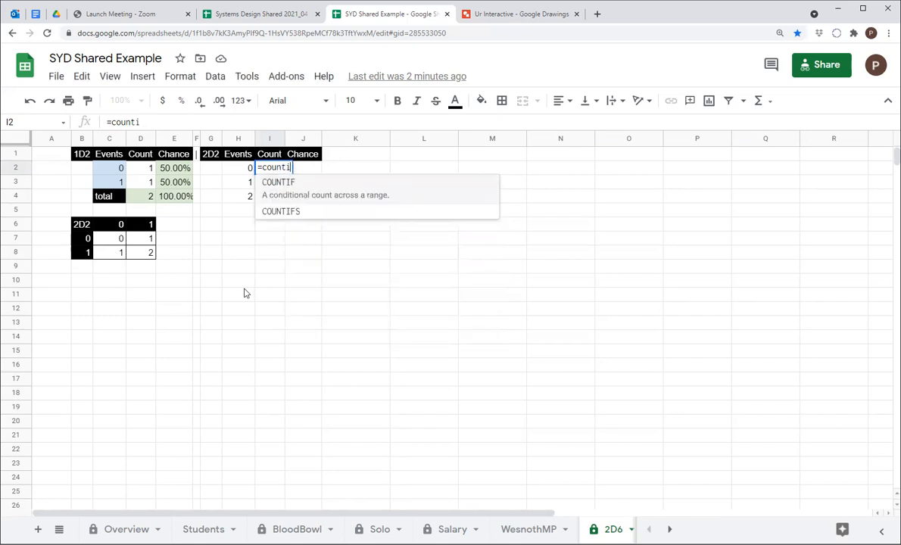
pyautogui.press('BackSpace')
pyautogui.press('BackSpace')
pyautogui.press('Tab')
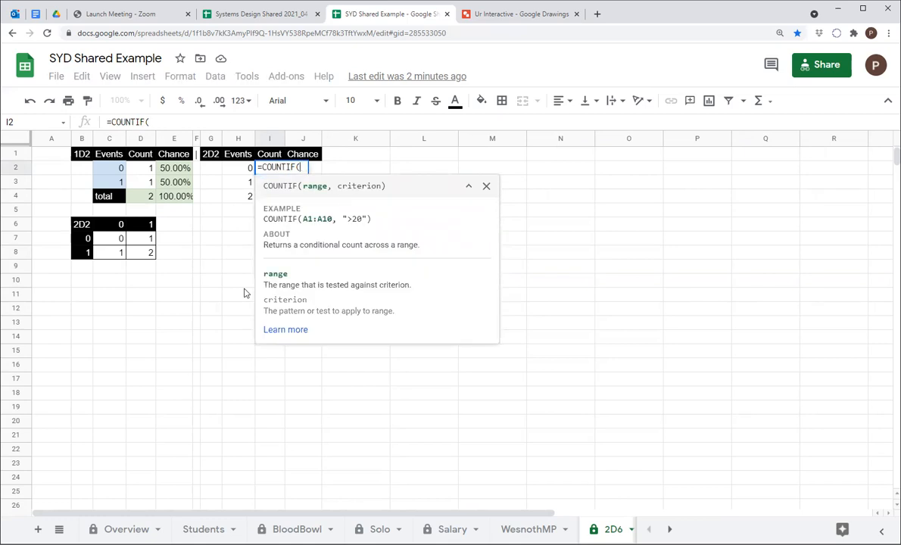
pyautogui.moveTo(114, 238); pyautogui.dragTo(131, 258)
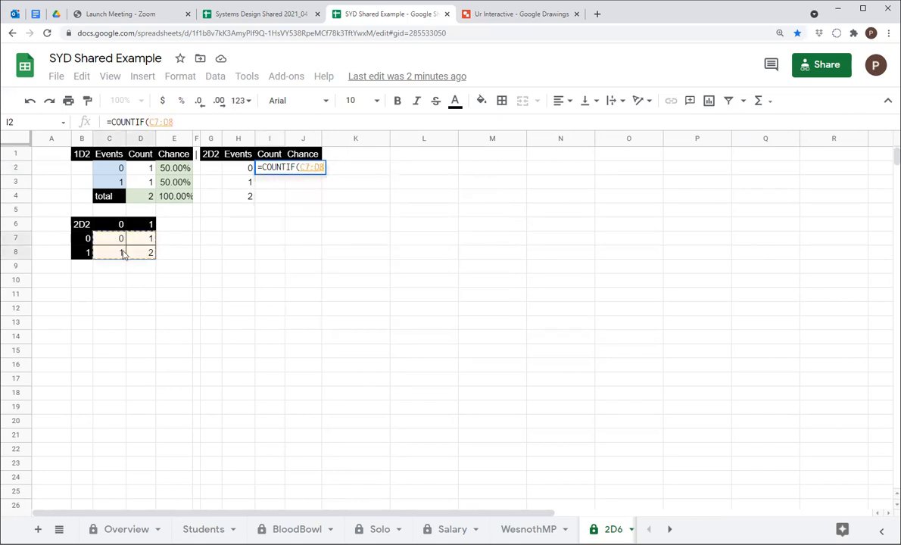
pyautogui.click(149, 122)
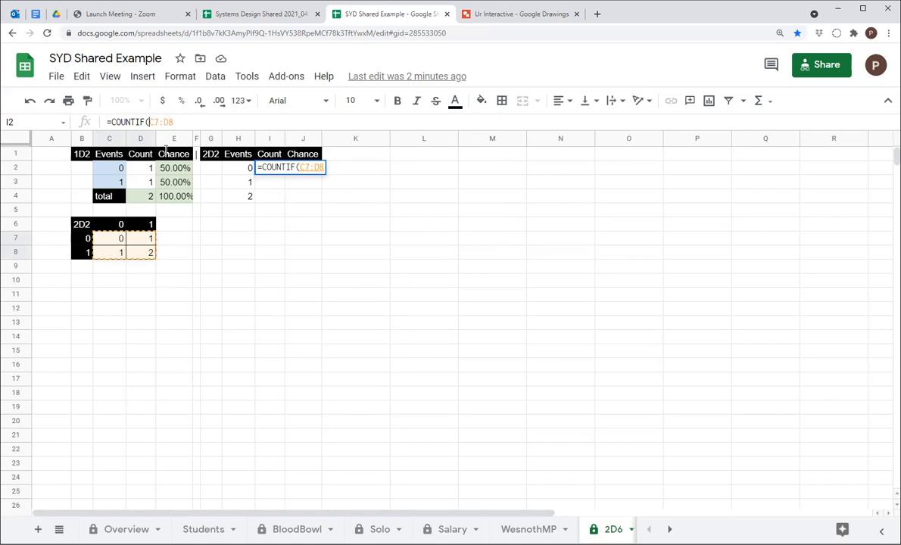
pyautogui.write('$')
pyautogui.press('Right')
pyautogui.write('$8')
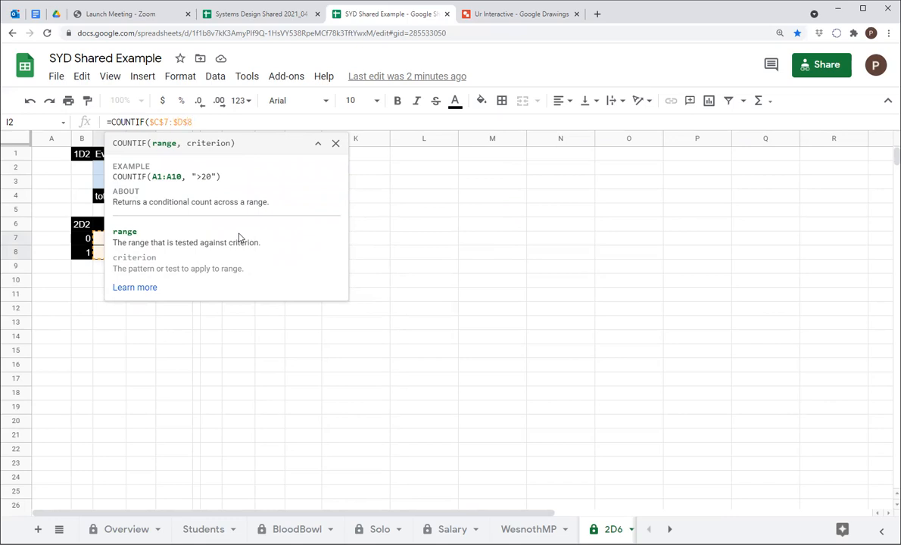
# Complete the COUNTIF formula in I2 with H2 as its criterion, and decline the suggested autofill
pyautogui.write(',')
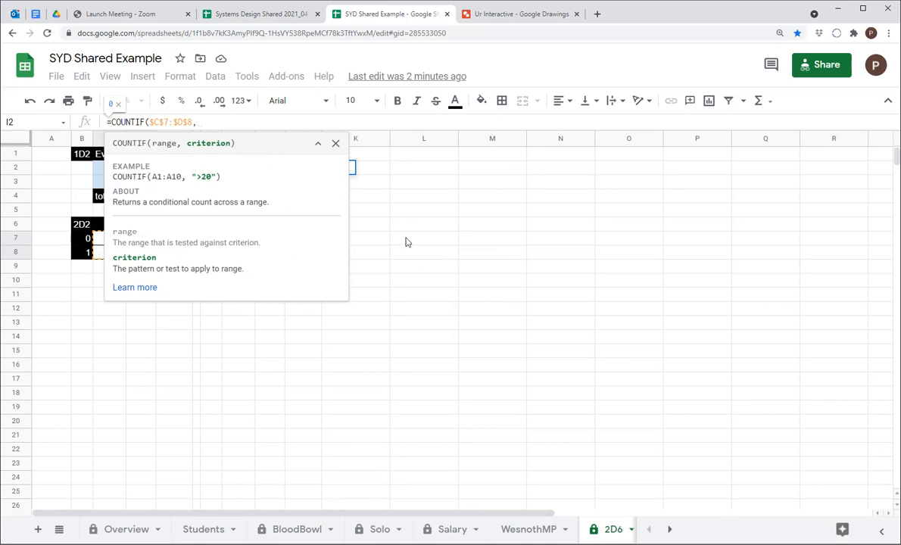
pyautogui.click(318, 143)
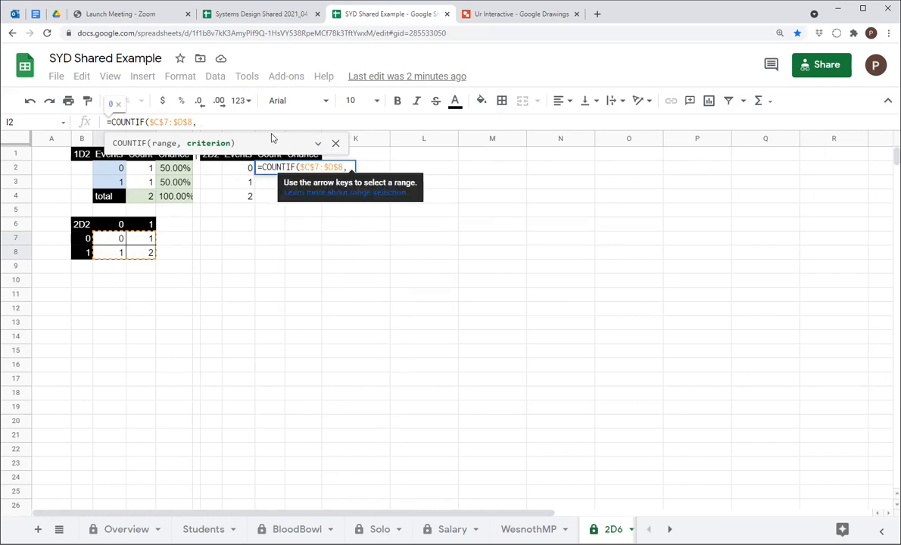
pyautogui.click(240, 171)
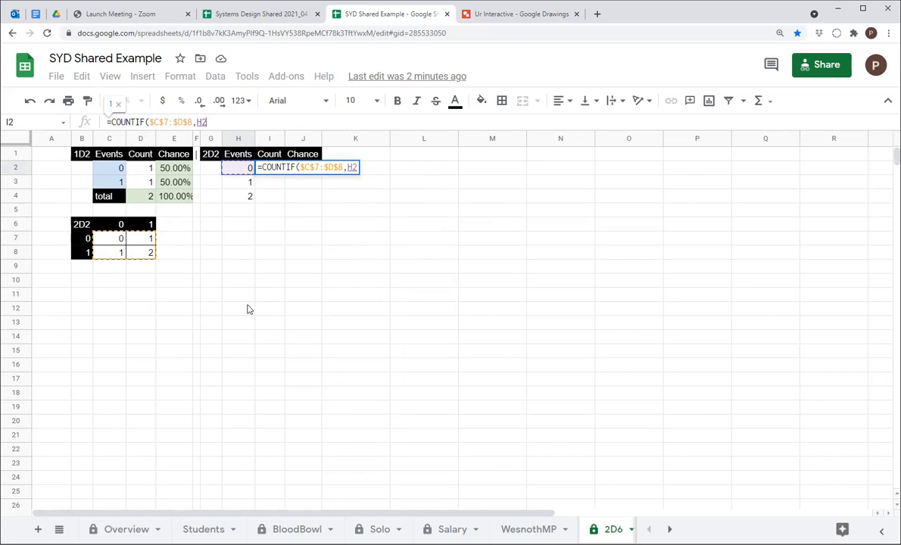
pyautogui.write(')')
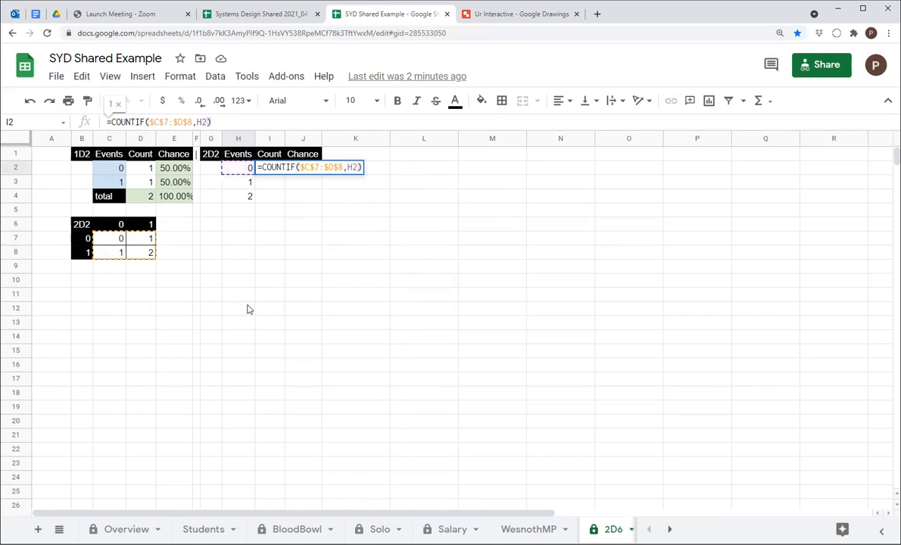
pyautogui.press('Return')
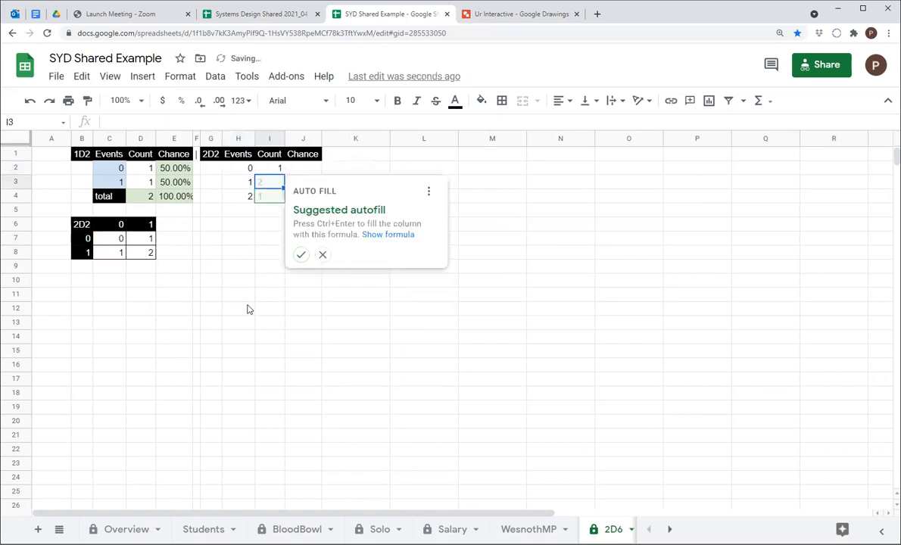
pyautogui.click(321, 254)
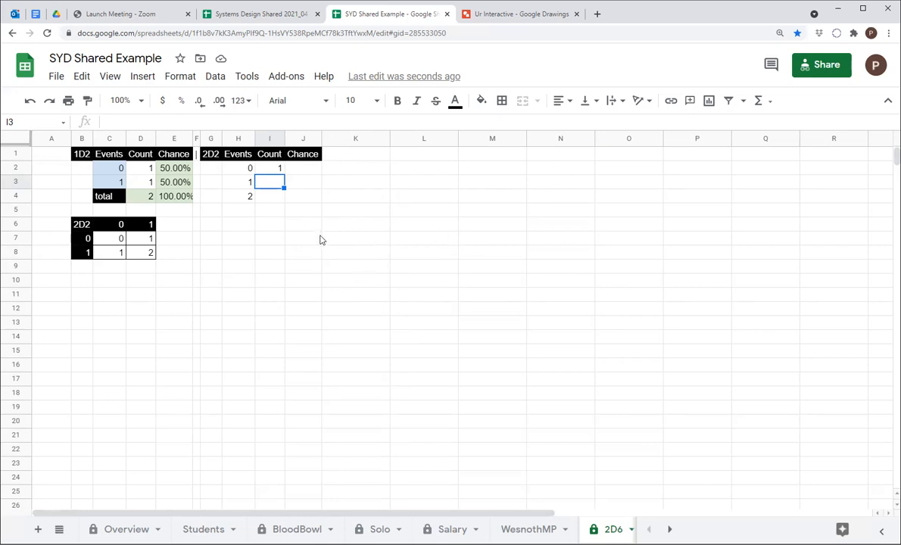
# Fill the COUNTIF formula from I2 down through I4 in the 2D2 Count column
pyautogui.click(266, 172)
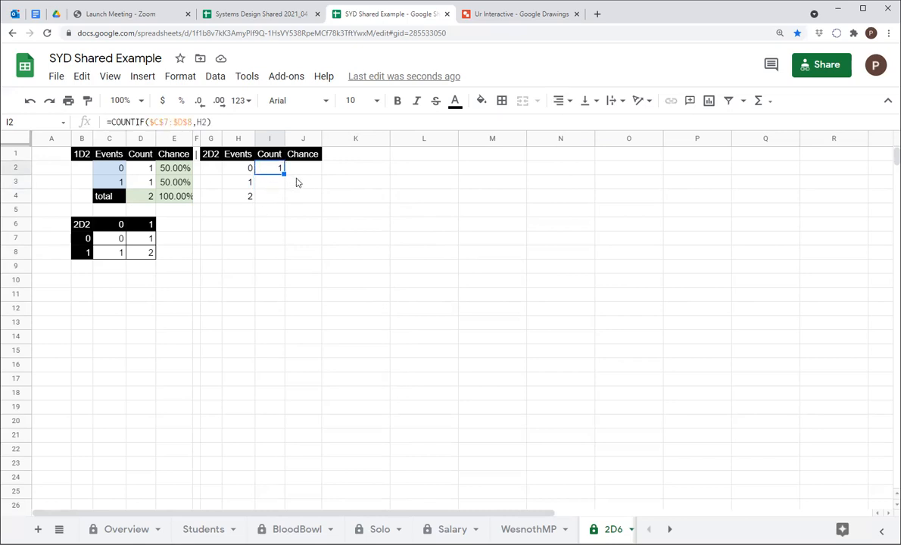
pyautogui.moveTo(284, 173); pyautogui.dragTo(286, 199)
pyautogui.click(259, 172)
# Copy the black total label from C4 into H5 beneath the 2D2 events
pyautogui.click(236, 210)
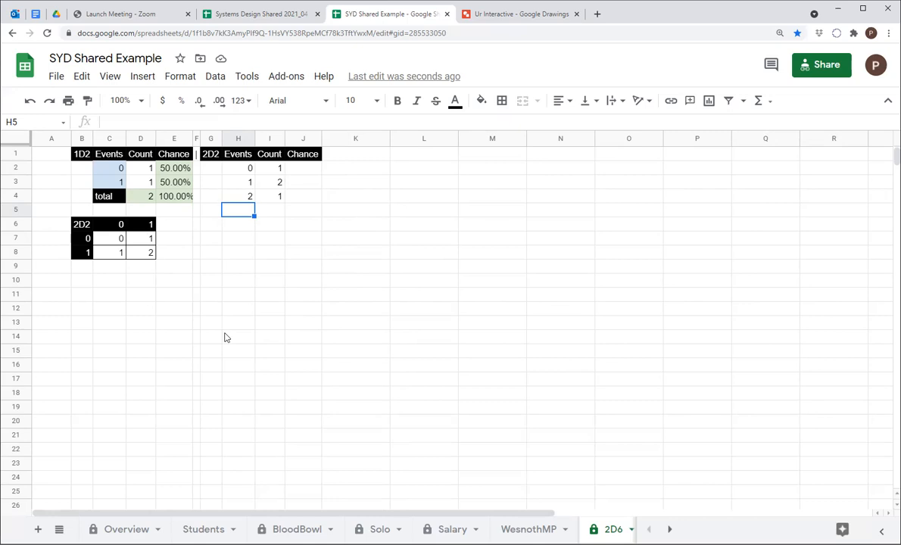
pyautogui.click(114, 199)
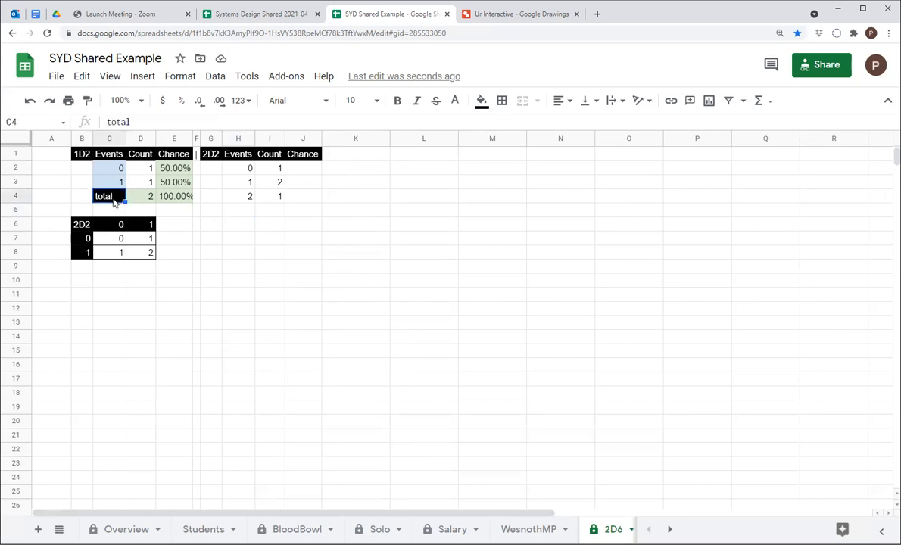
pyautogui.hotkey('ctrl', 'c')
pyautogui.click(247, 213)
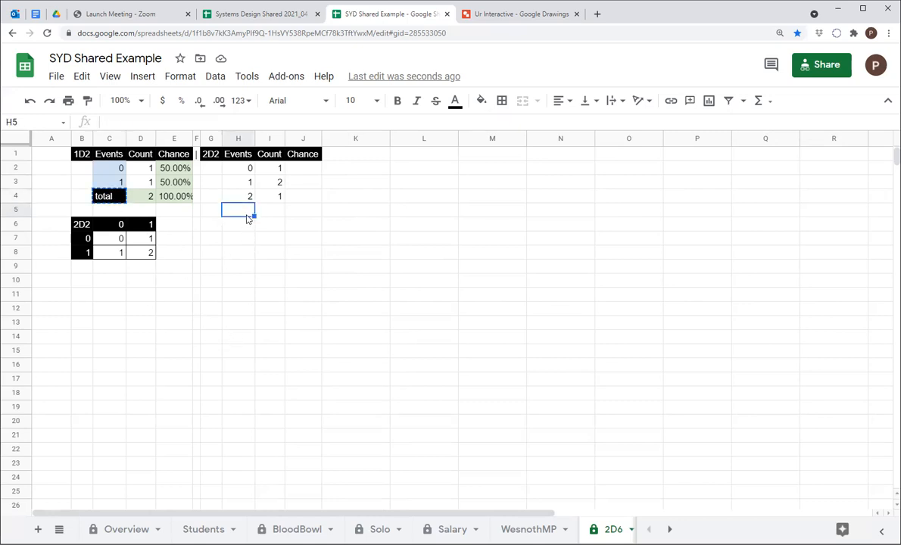
pyautogui.hotkey('ctrl', 'v')
# Total the 2D2 counts in I5 with the formula =sum(I2:I4)
pyautogui.click(268, 212)
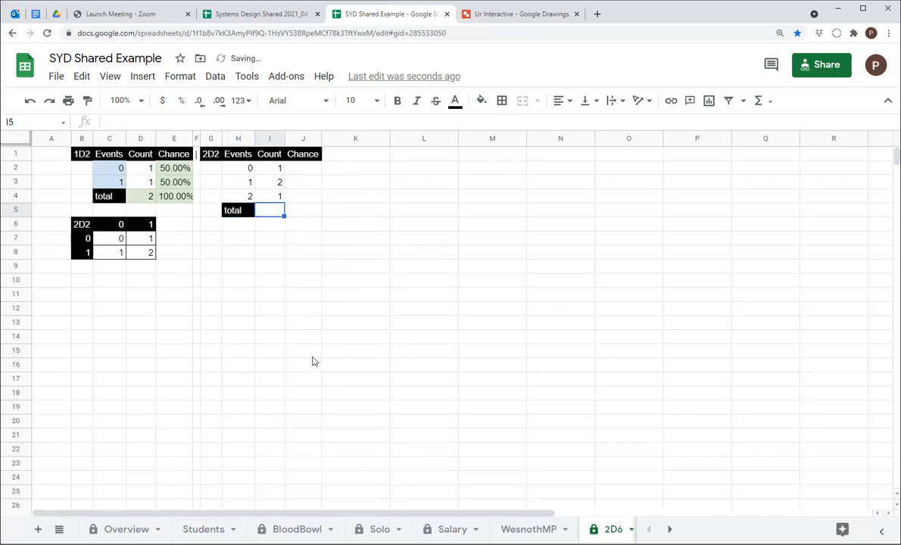
pyautogui.write('=')
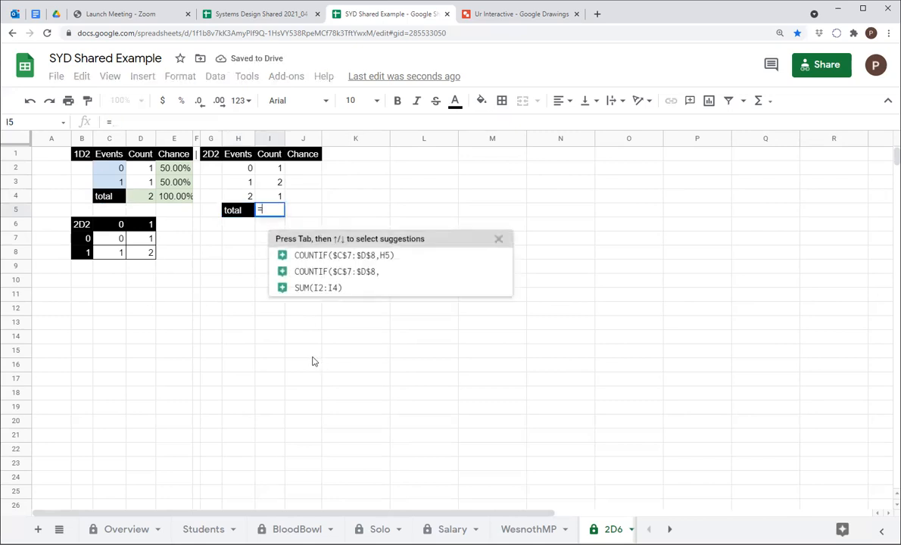
pyautogui.write('sum(')
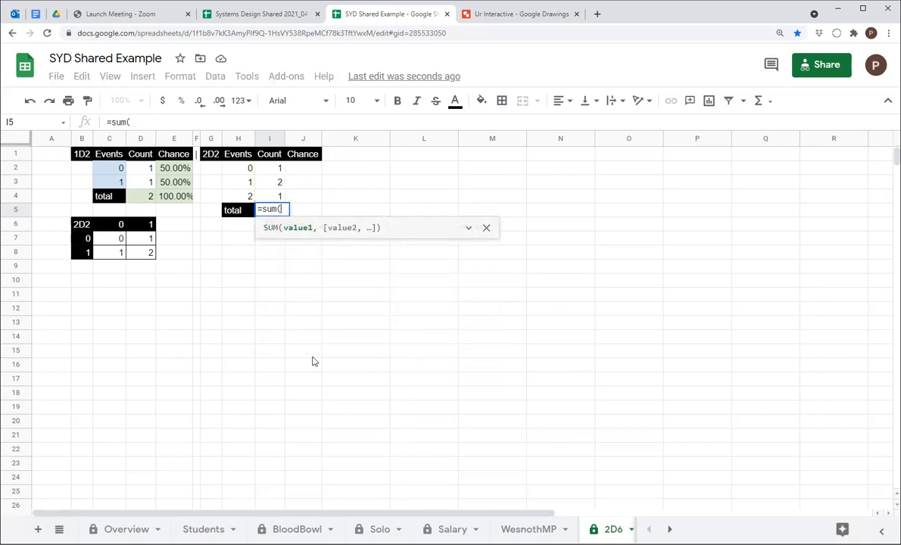
pyautogui.press('BackSpace')
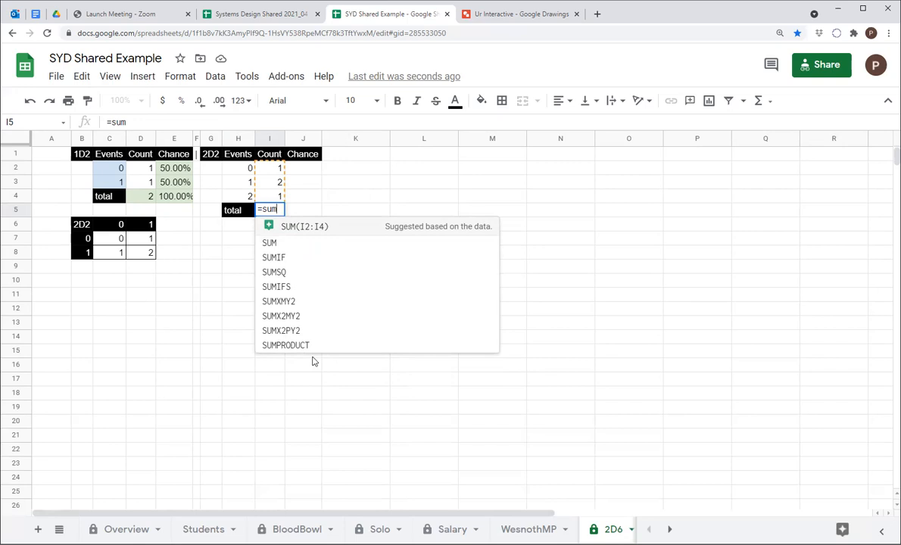
pyautogui.write('(')
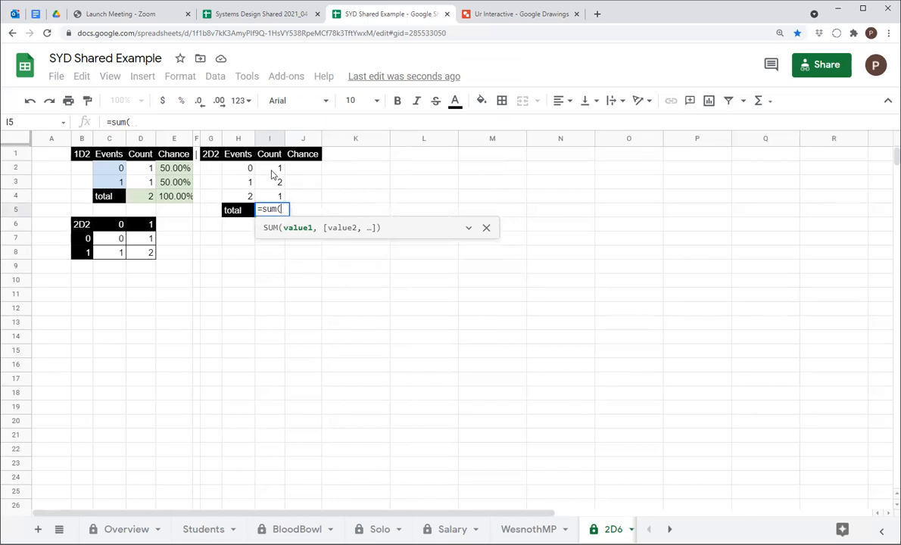
pyautogui.moveTo(271, 170); pyautogui.dragTo(277, 195)
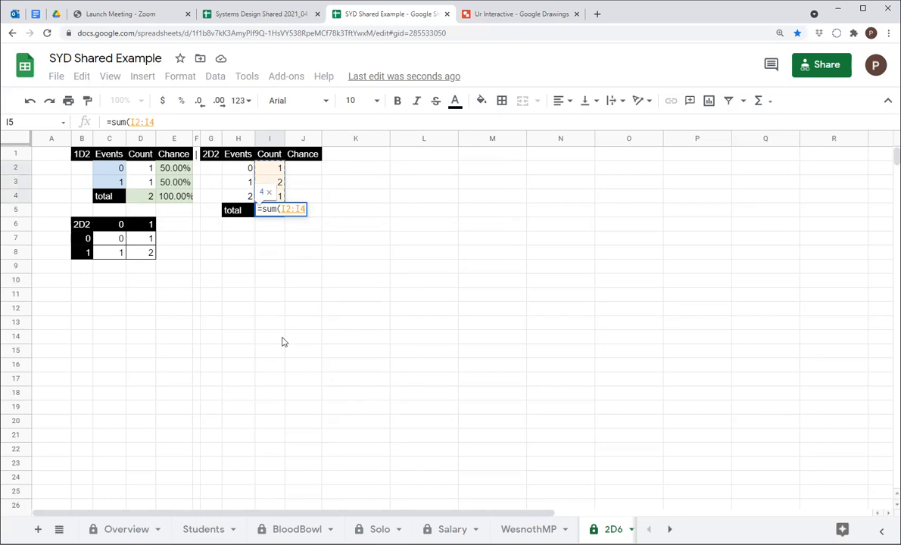
pyautogui.write(')')
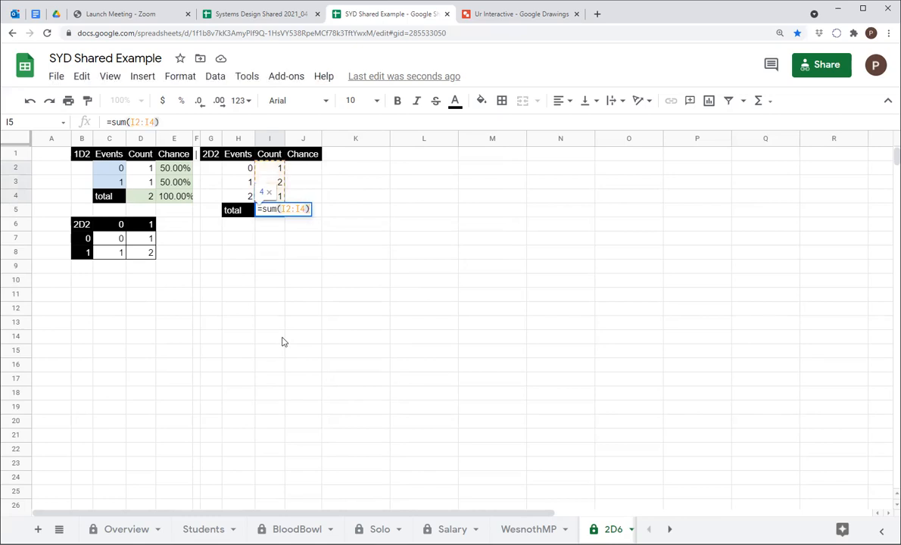
pyautogui.press('Tab')
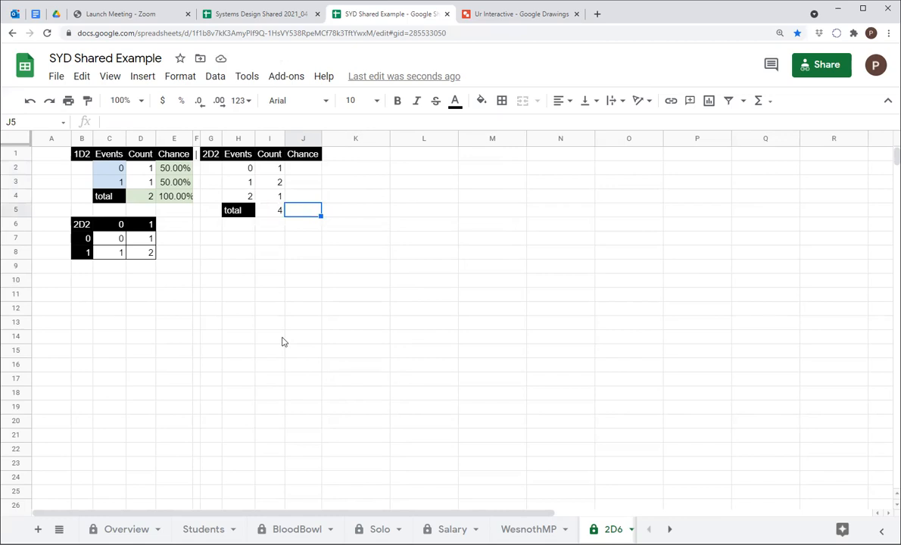
# Check each outcome cell of the 2D2 grid C7:D8 against the total count in I5
pyautogui.click(116, 239)
pyautogui.click(141, 241)
pyautogui.click(140, 253)
pyautogui.click(108, 253)
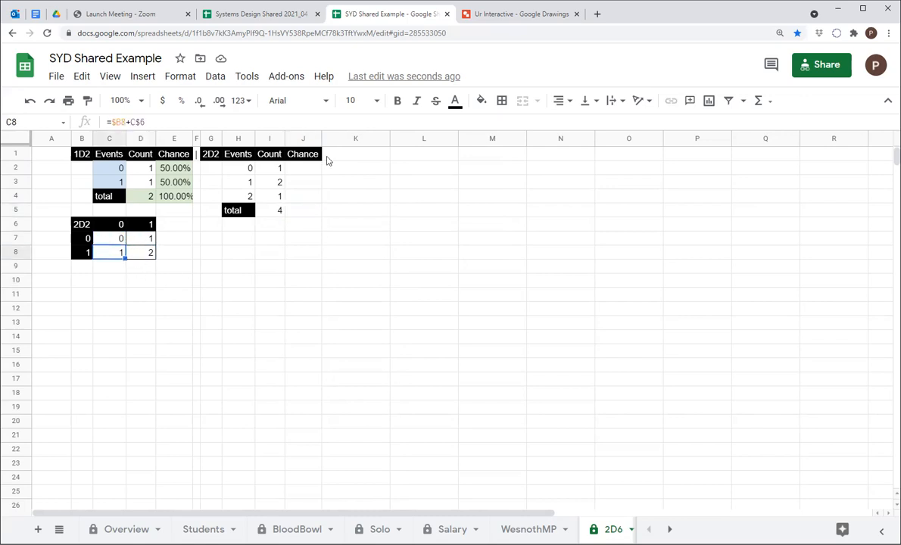
# Calculate the first 2D2 chance in J2 with the formula =I2/$I$5, keeping the total reference absolute
pyautogui.click(295, 169)
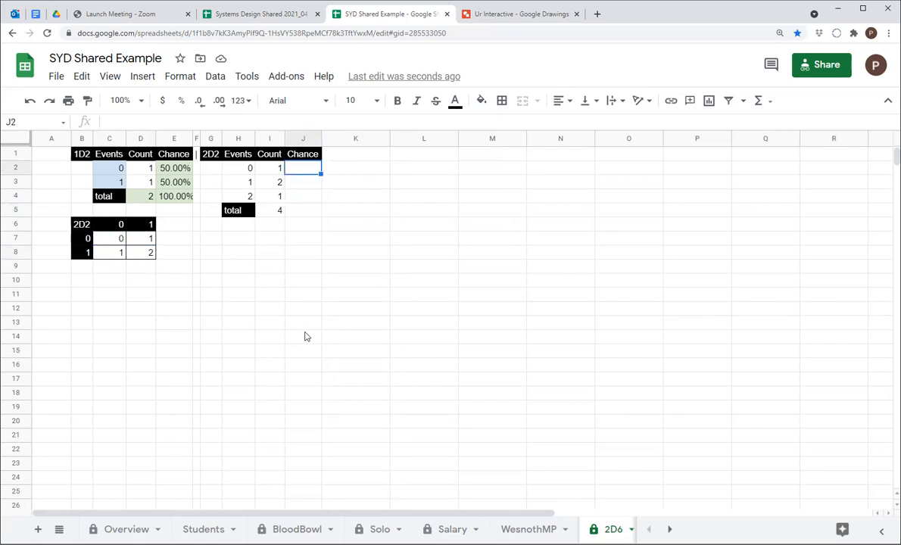
pyautogui.click(158, 163)
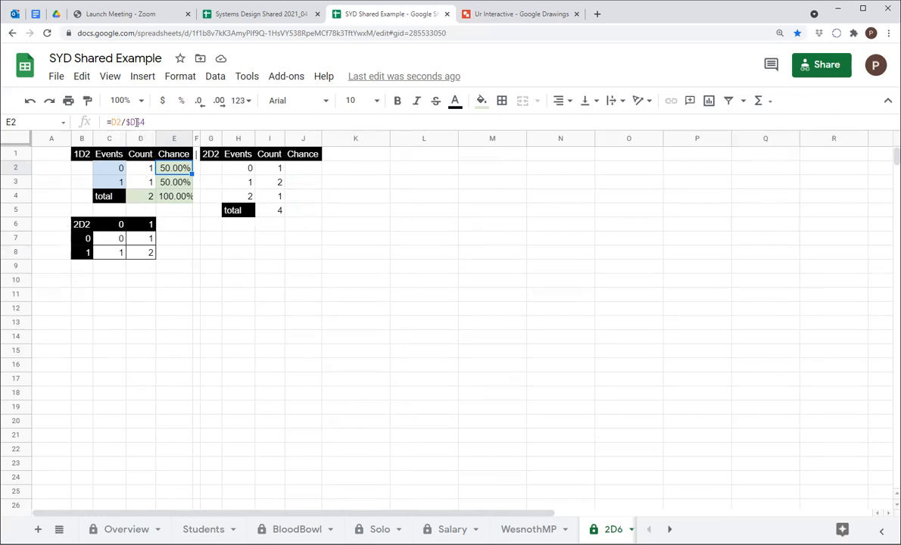
pyautogui.click(298, 168)
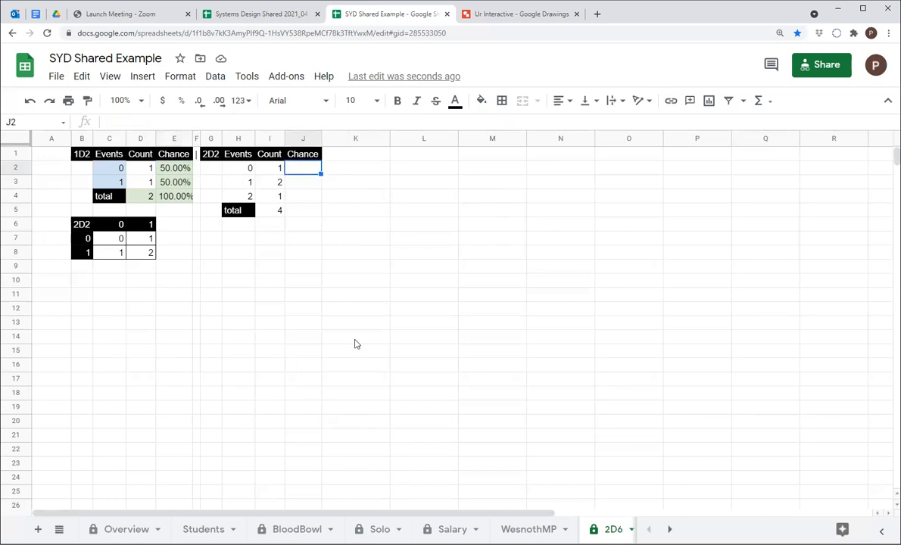
pyautogui.write('=I2/')
pyautogui.click(271, 209)
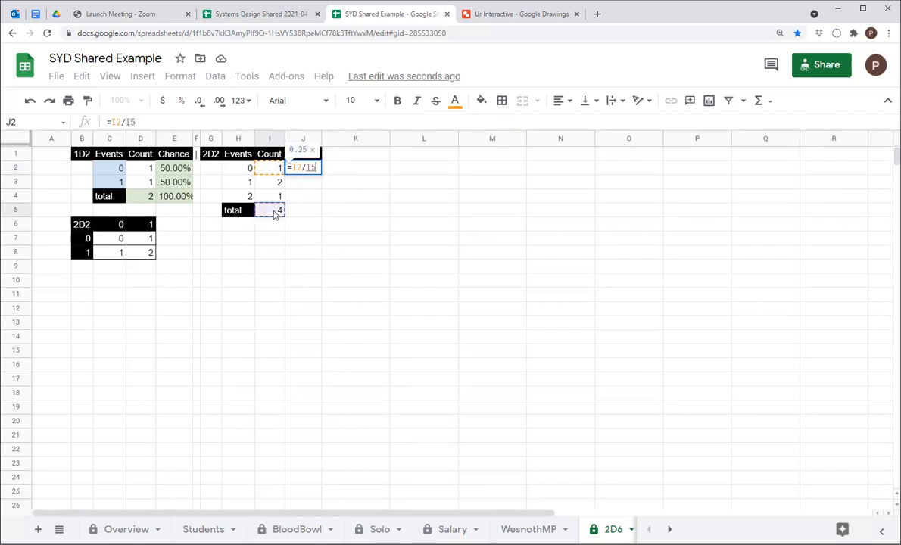
pyautogui.press('F4')
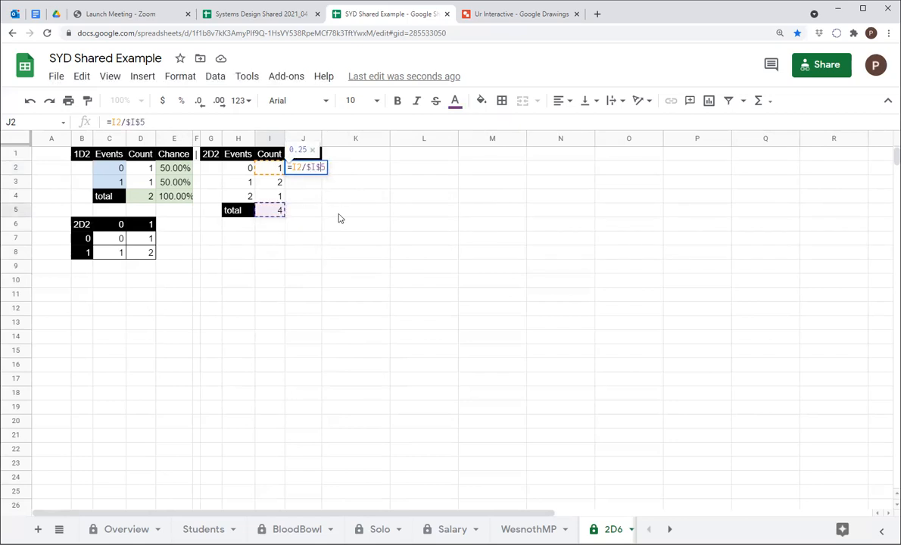
pyautogui.press('Return')
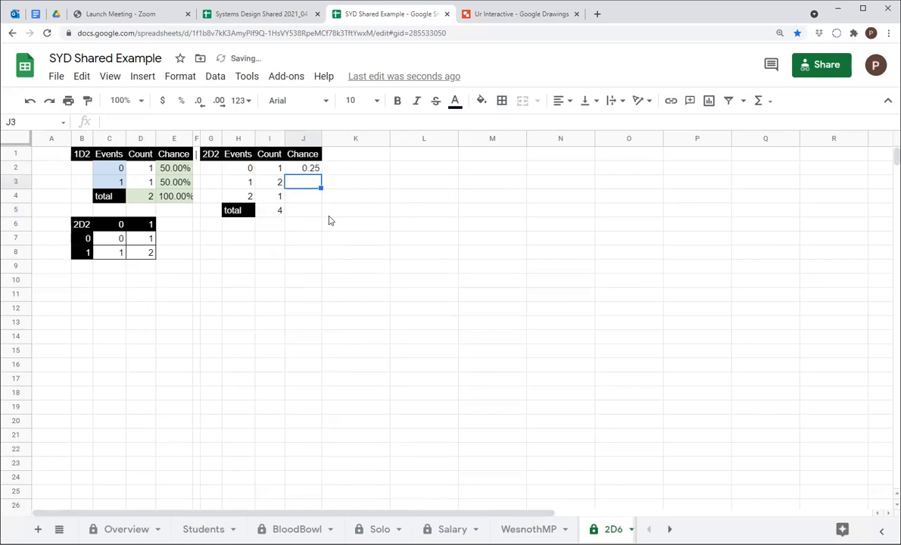
# Fill the J2 chance as a percentage down through J4 and extend the sum formula from I5 into J5
pyautogui.click(313, 173)
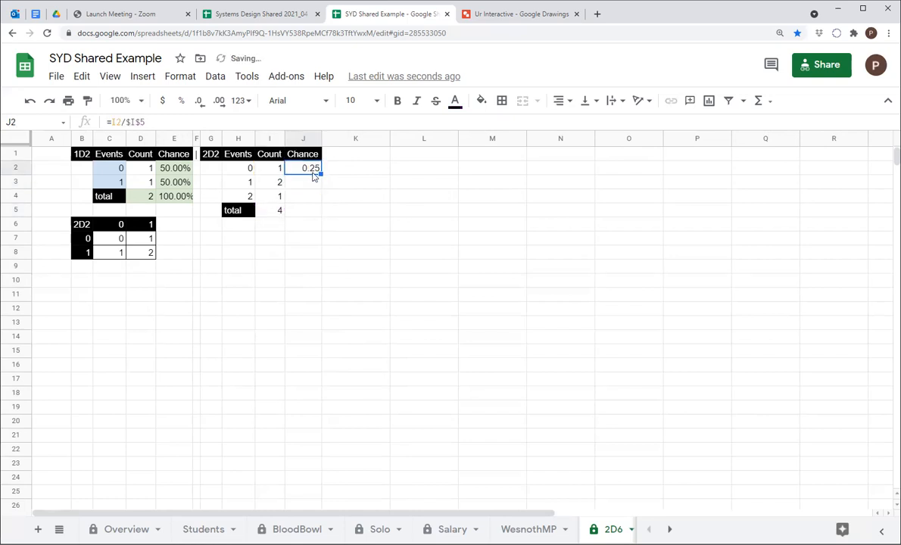
pyautogui.click(182, 103)
pyautogui.moveTo(321, 173); pyautogui.dragTo(301, 213)
pyautogui.click(277, 215)
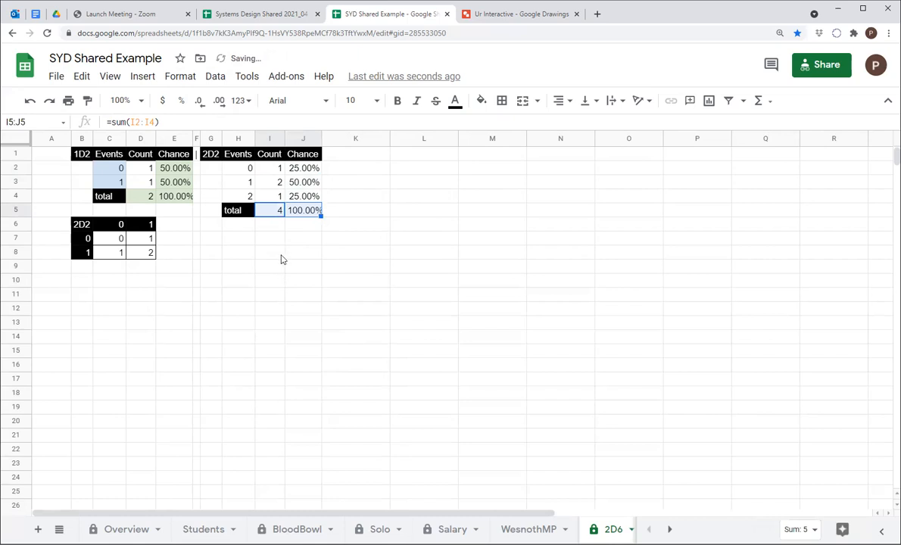
# Copy the blue cell formatting of C2 onto the 2D2 events in H2:H4
pyautogui.click(244, 173)
pyautogui.click(105, 168)
pyautogui.click(87, 100)
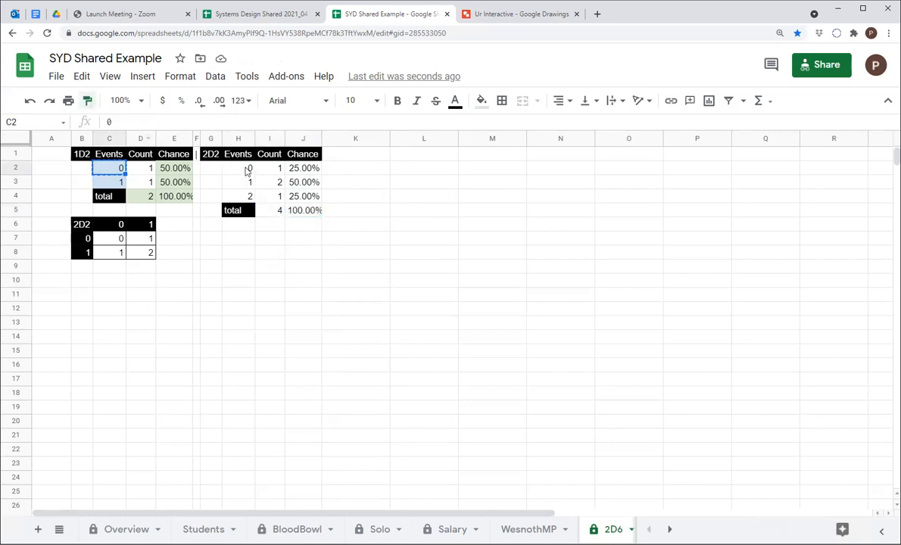
pyautogui.moveTo(246, 168); pyautogui.dragTo(246, 196)
# Copy the green formatting of the 1D2 chance in E2 onto the 2D2 chances J2:J5 and the total count I5
pyautogui.click(168, 167)
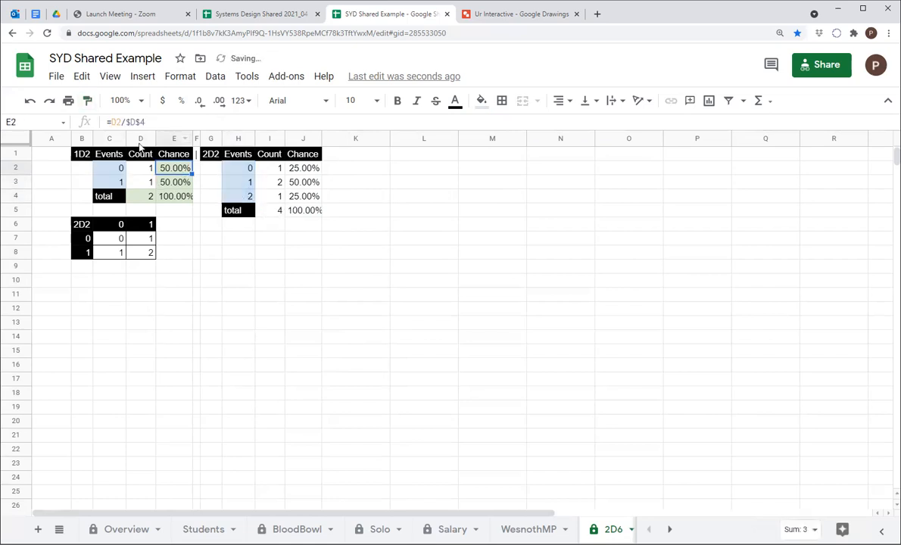
pyautogui.click(94, 105)
pyautogui.moveTo(294, 168); pyautogui.dragTo(302, 215)
pyautogui.click(302, 212)
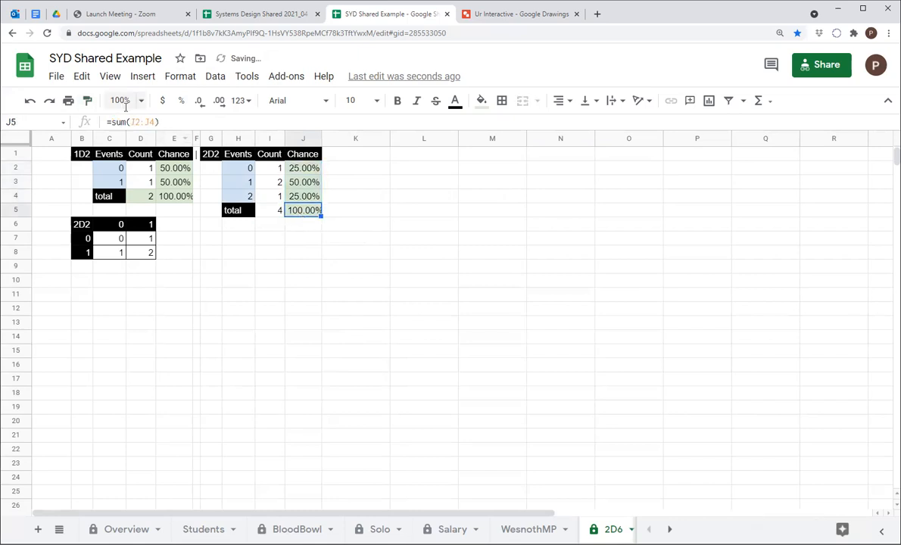
pyautogui.click(88, 101)
pyautogui.click(269, 210)
pyautogui.click(337, 238)
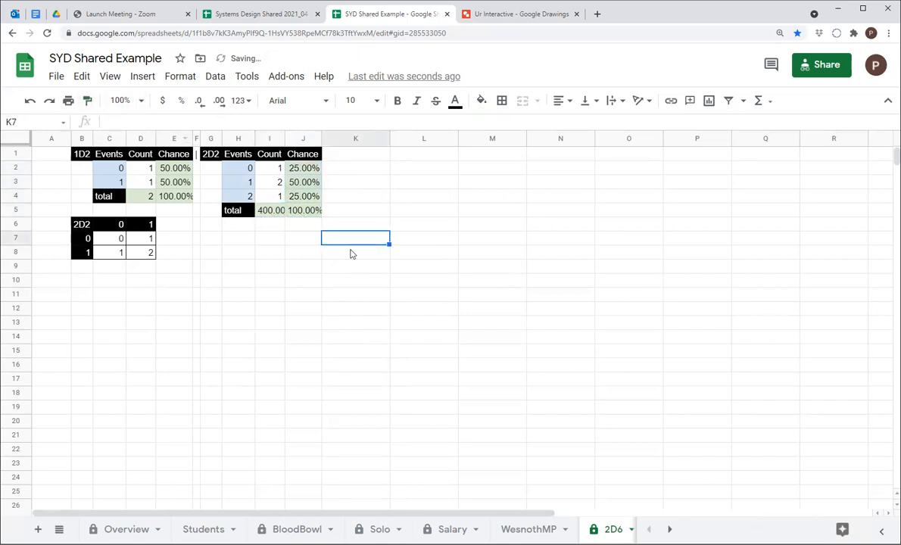
# Format the 2D2 total count in I5 as a plain number with no decimal places
pyautogui.click(265, 210)
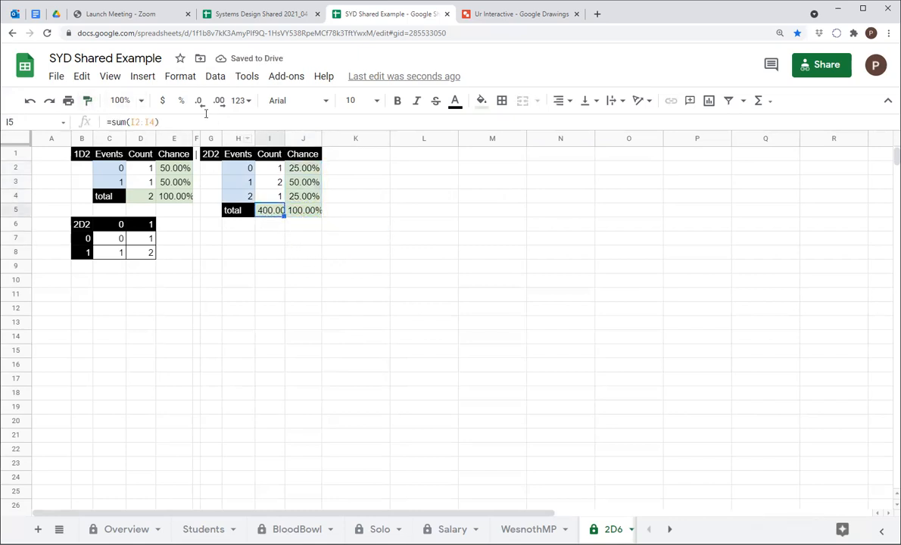
pyautogui.click(181, 77)
pyautogui.moveTo(209, 136)
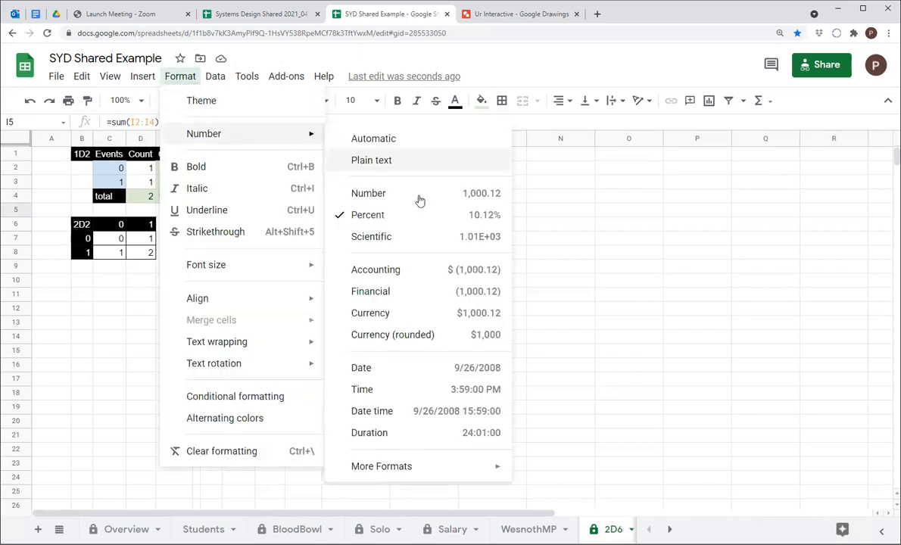
pyautogui.click(420, 198)
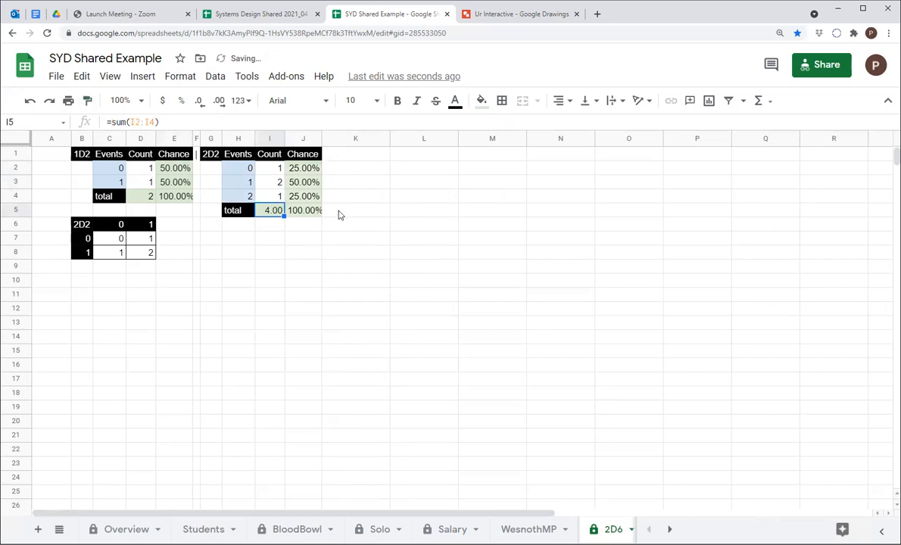
pyautogui.click(199, 102)
pyautogui.click(199, 102)
pyautogui.click(355, 295)
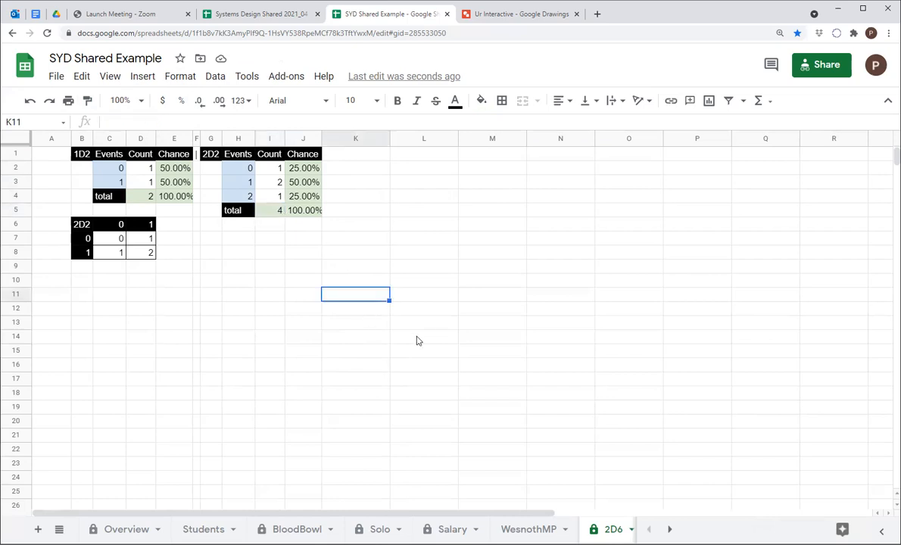
# Enter a "|" divider in K1 and narrow column K to a thin separator
pyautogui.click(349, 154)
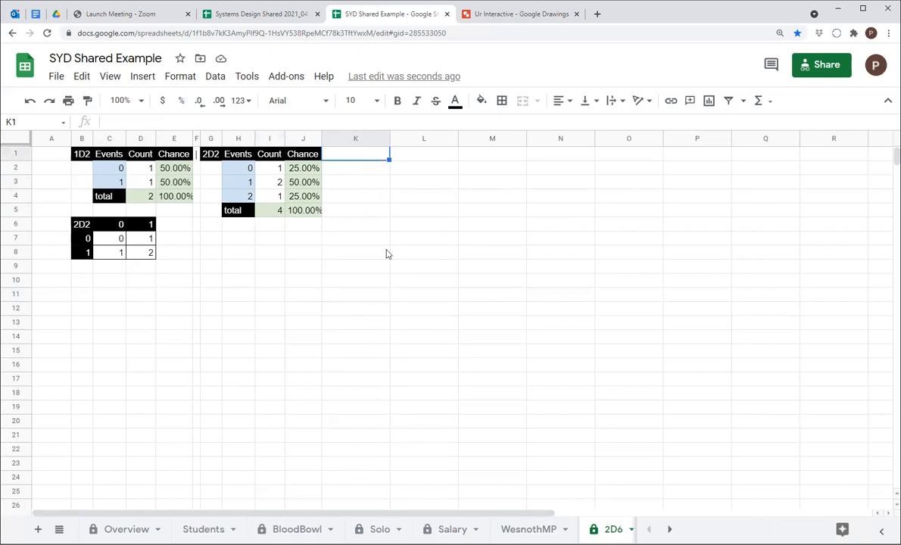
pyautogui.write('|')
pyautogui.press('Return')
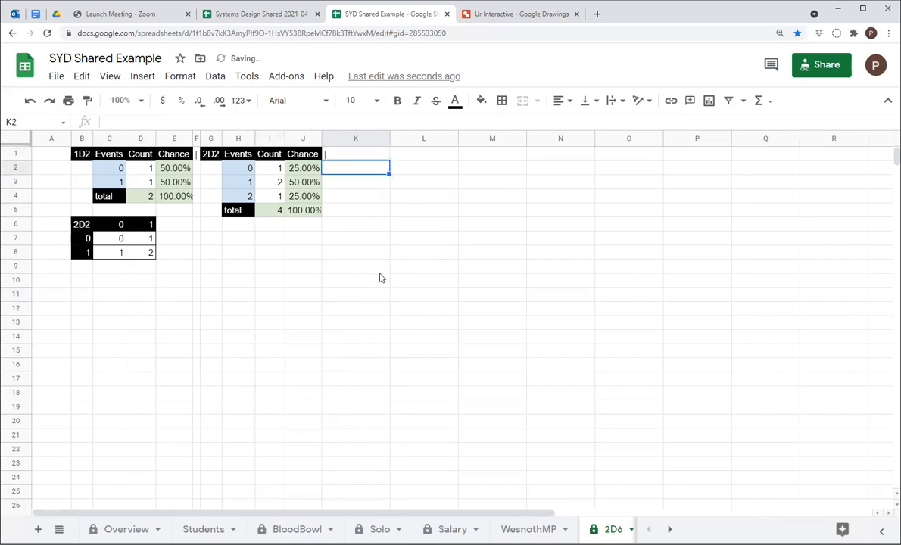
pyautogui.moveTo(387, 136); pyautogui.dragTo(327, 136)
pyautogui.click(382, 170)
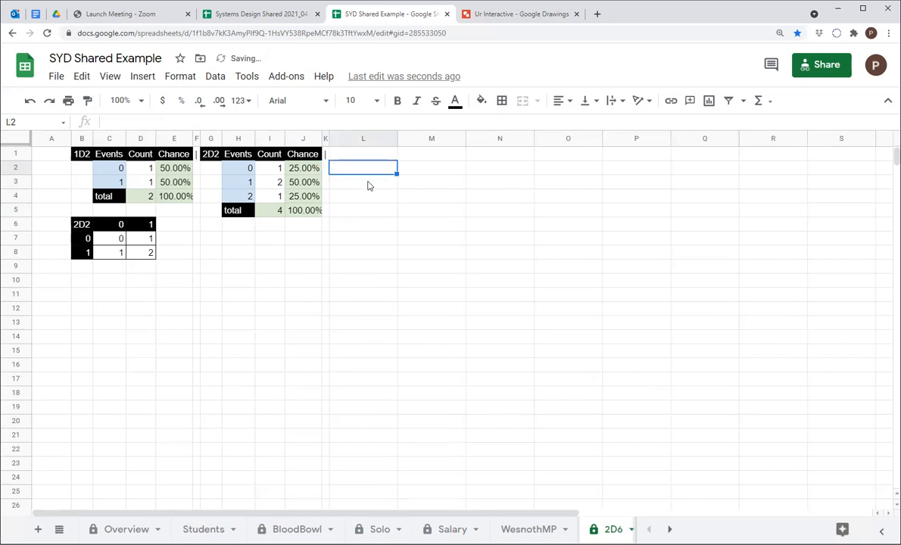
# Insert a column chart of the 1D2 chances in E2:E3
pyautogui.click(299, 170)
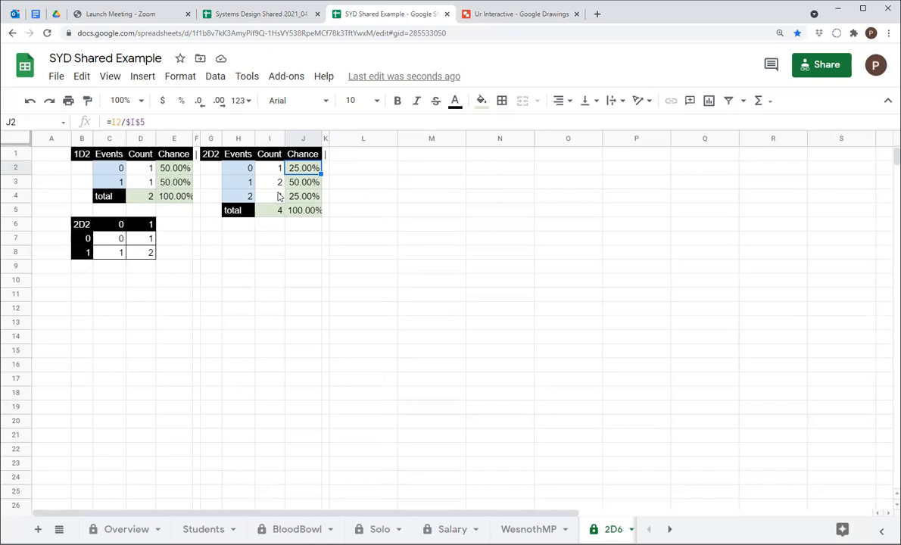
pyautogui.keyDown('shift'); pyautogui.click(172, 184); pyautogui.keyUp('shift')
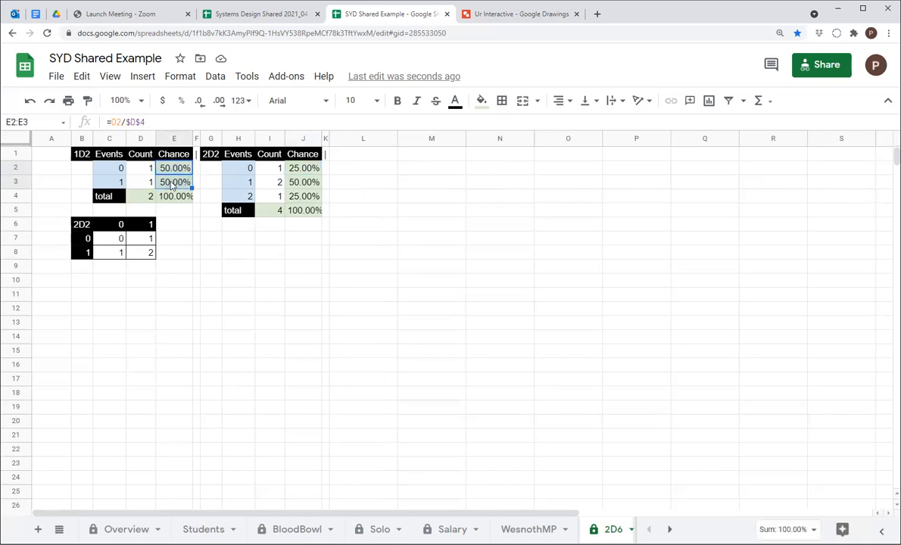
pyautogui.click(144, 77)
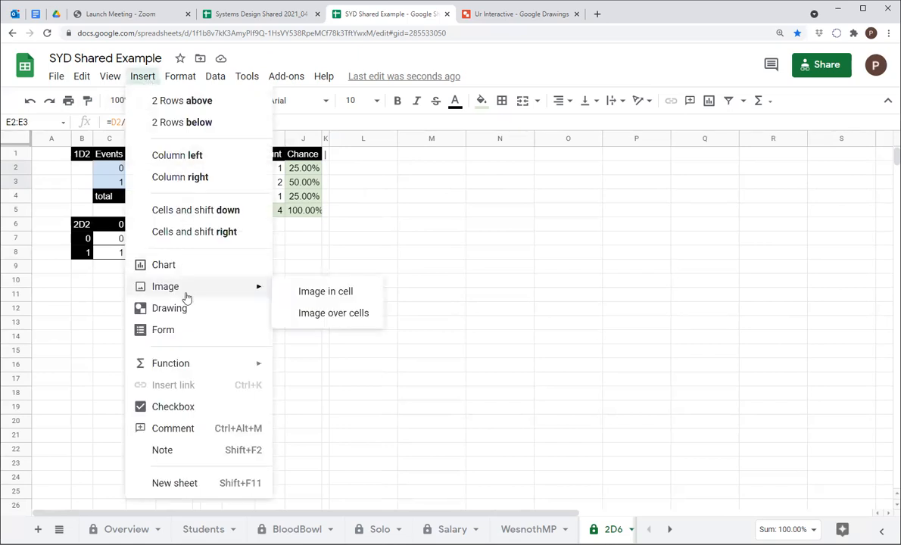
pyautogui.click(190, 265)
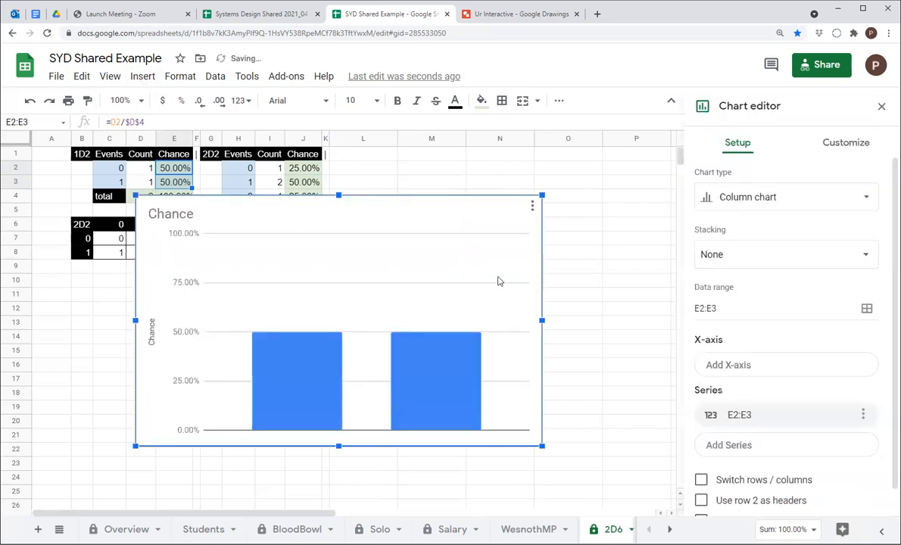
# Shrink the 1D2 Chance chart and place it directly beneath the 2D2 outcome grid, over rows 9 to 15
pyautogui.moveTo(542, 195); pyautogui.dragTo(386, 292)
pyautogui.moveTo(319, 312); pyautogui.dragTo(159, 271)
pyautogui.moveTo(205, 368); pyautogui.dragTo(178, 350)
pyautogui.click(233, 368)
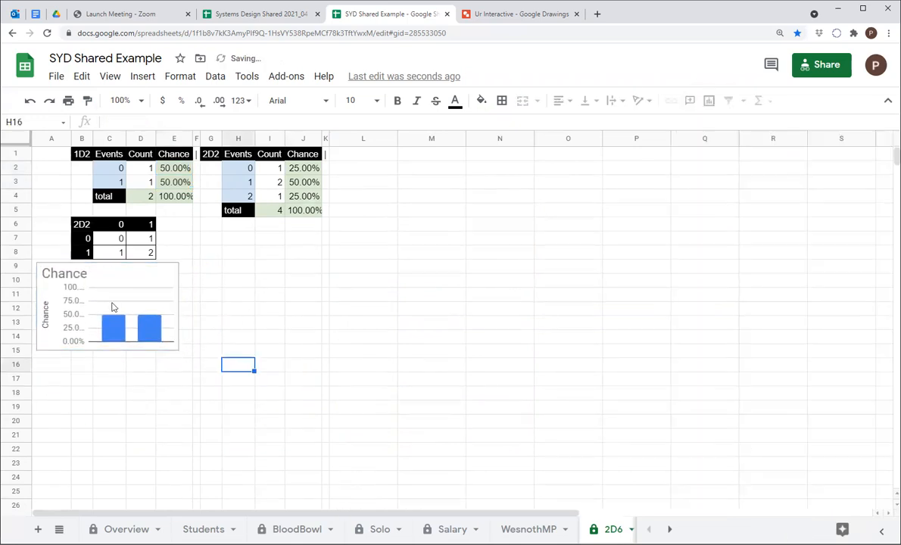
# Insert a column chart of the 2D2 chances in J2:J4
pyautogui.click(104, 311)
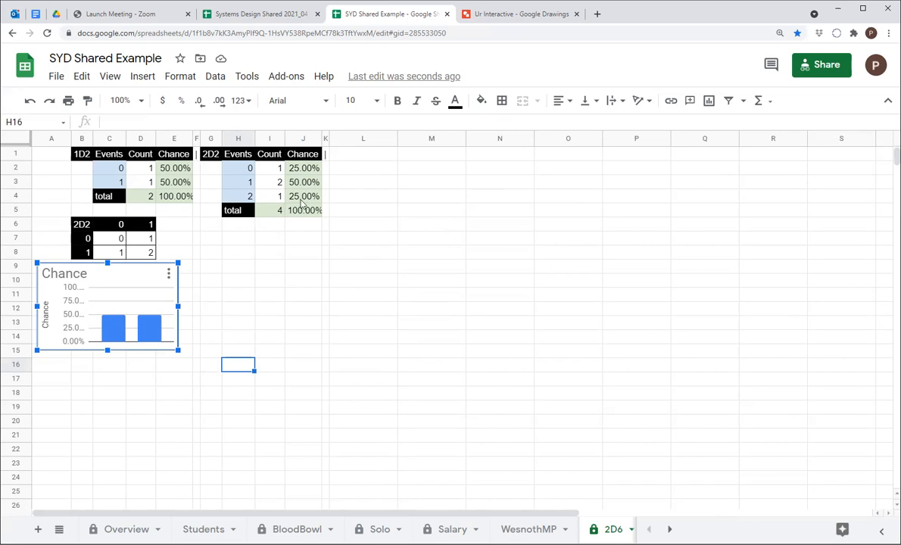
pyautogui.click(305, 154)
pyautogui.moveTo(287, 168); pyautogui.dragTo(286, 194)
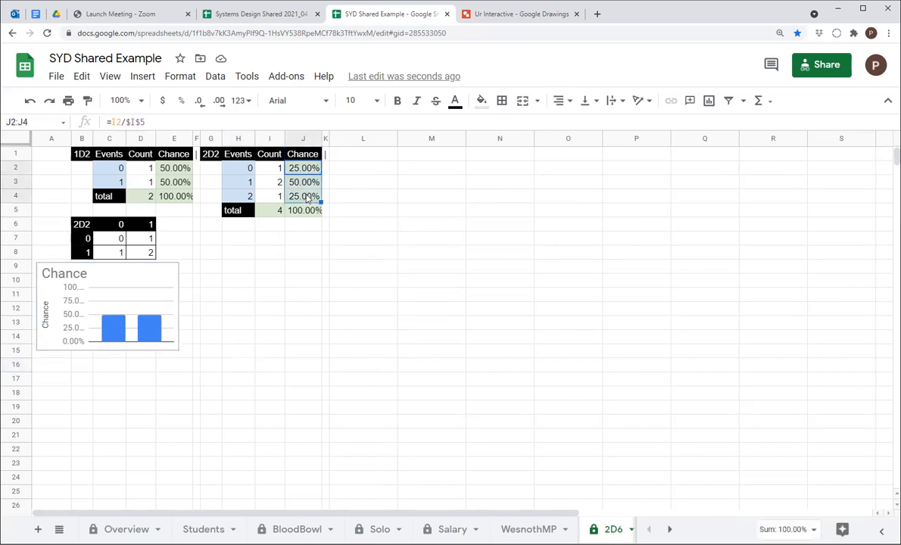
pyautogui.click(142, 76)
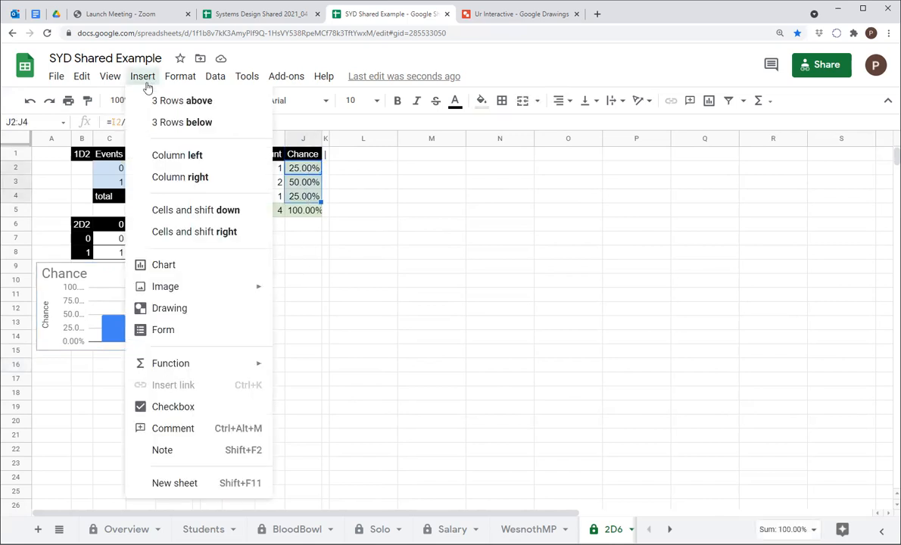
pyautogui.click(162, 262)
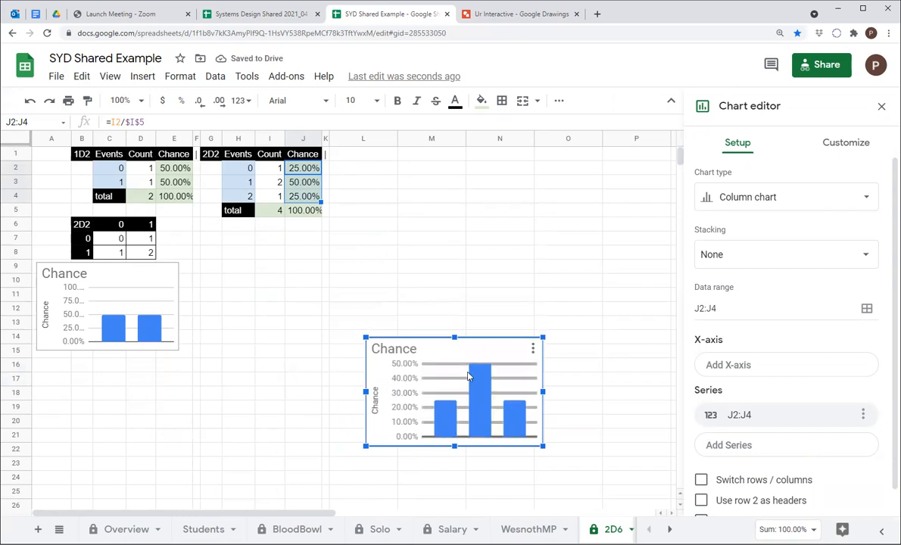
# Shrink the 2D2 Chance chart to match the 1D2 chart's size and place it directly below that chart
pyautogui.moveTo(471, 323); pyautogui.dragTo(293, 250)
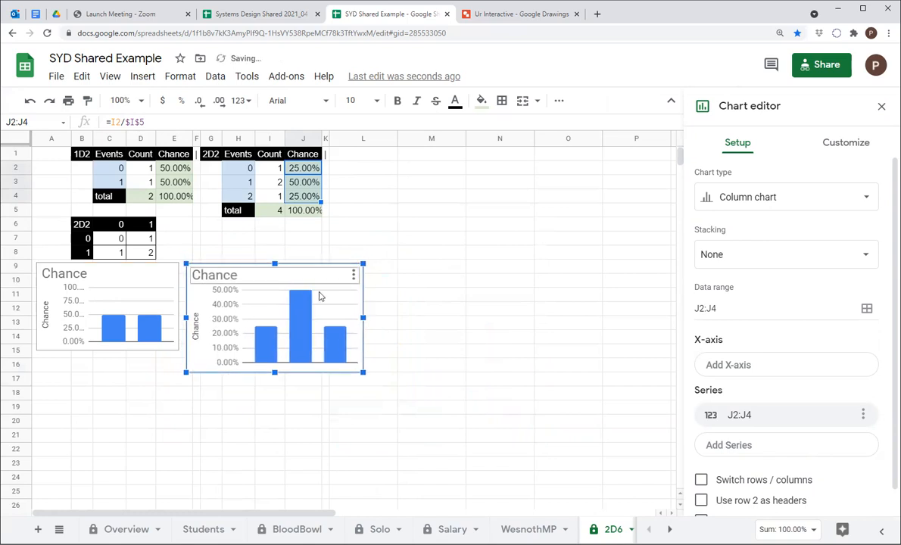
pyautogui.moveTo(364, 373); pyautogui.dragTo(311, 352)
pyautogui.moveTo(253, 297); pyautogui.dragTo(104, 390)
pyautogui.moveTo(172, 440); pyautogui.dragTo(177, 445)
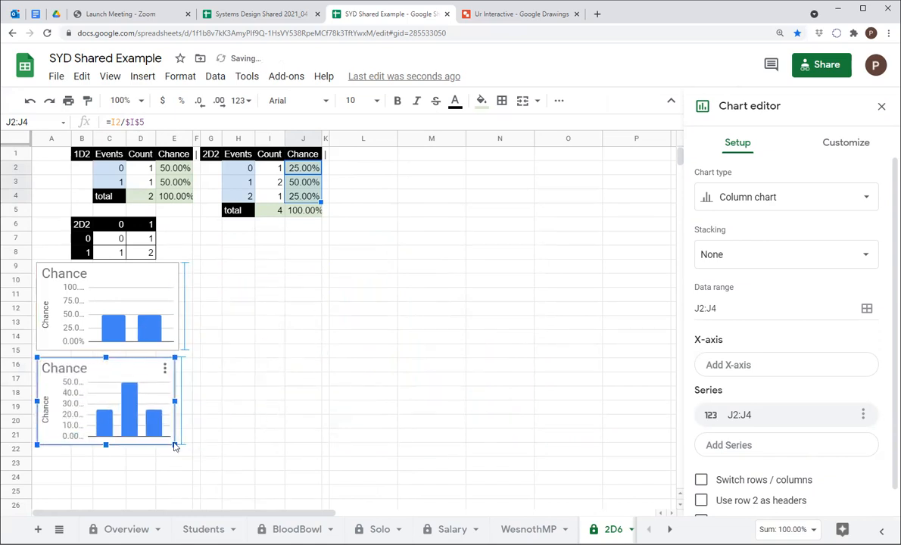
pyautogui.click(261, 349)
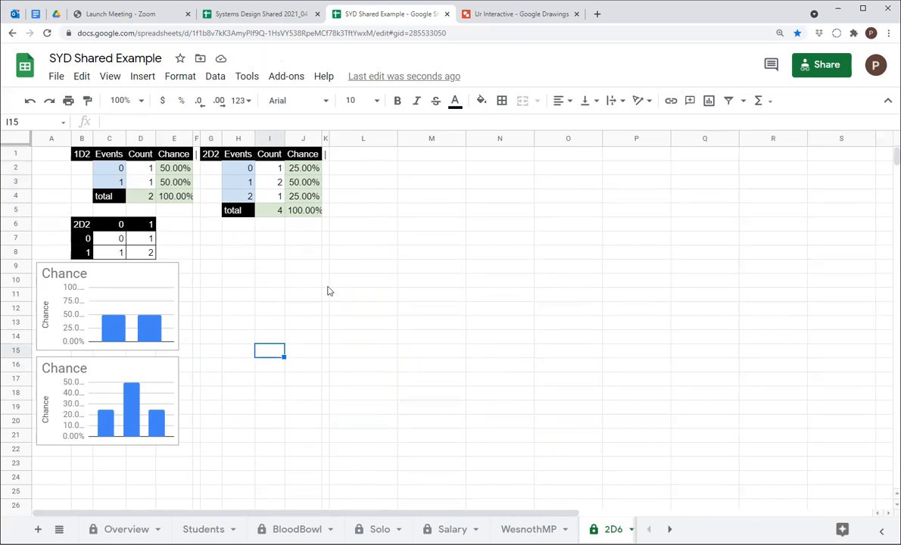
# Examine the count and chance of the 2D2 event 1 in I3 and J3 against event 0
pyautogui.click(277, 187)
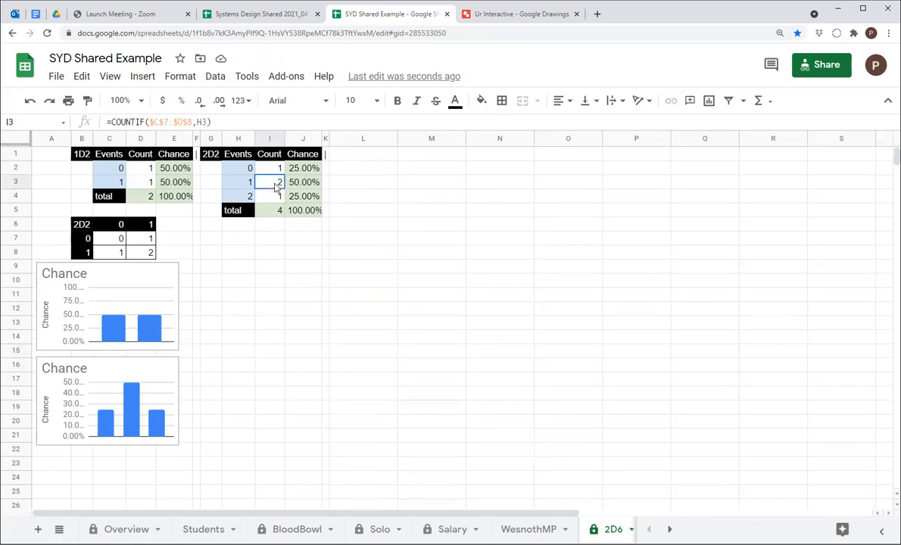
pyautogui.press('Right')
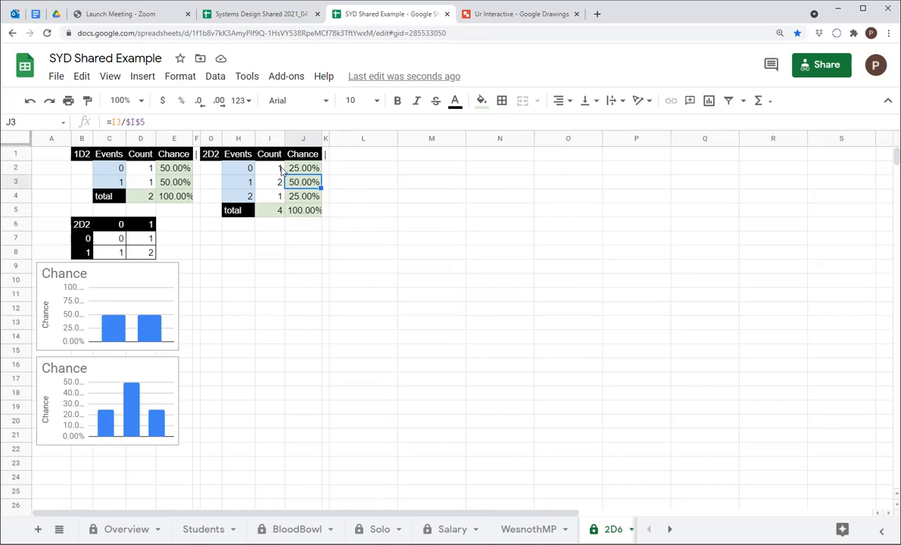
pyautogui.click(235, 167)
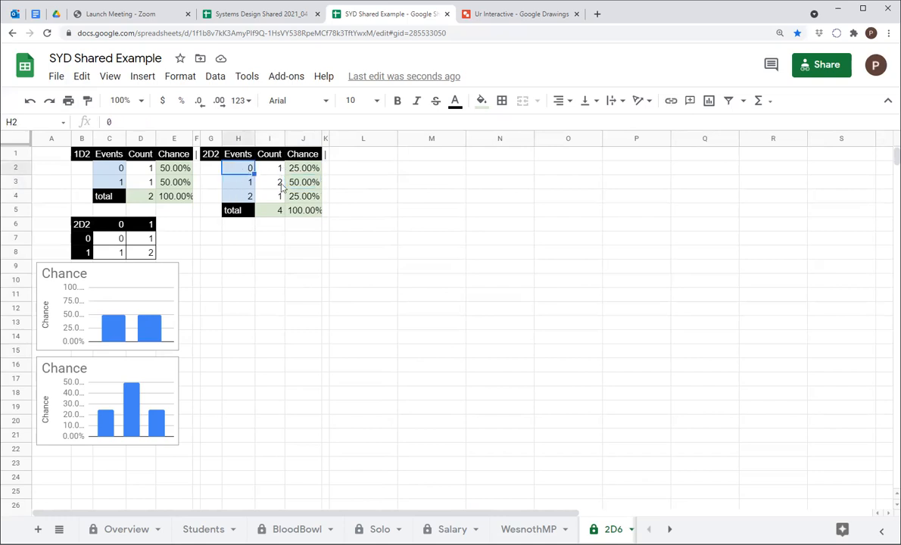
pyautogui.click(305, 185)
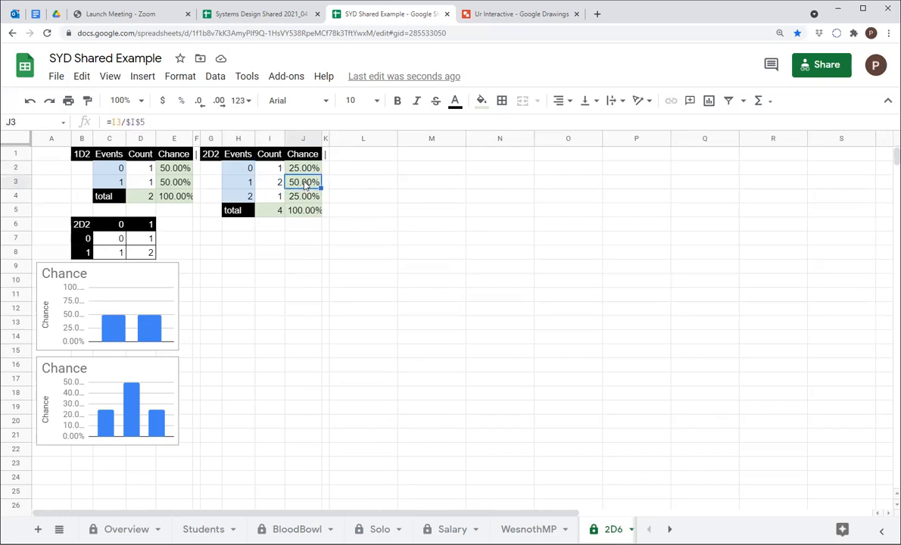
# Examine the 2D2 table's rows for events 0, 1 and 2, comparing their counts and chances
pyautogui.click(231, 182)
pyautogui.click(261, 182)
pyautogui.click(300, 184)
pyautogui.click(248, 183)
pyautogui.click(246, 172)
pyautogui.press('Down')
pyautogui.press('Down')
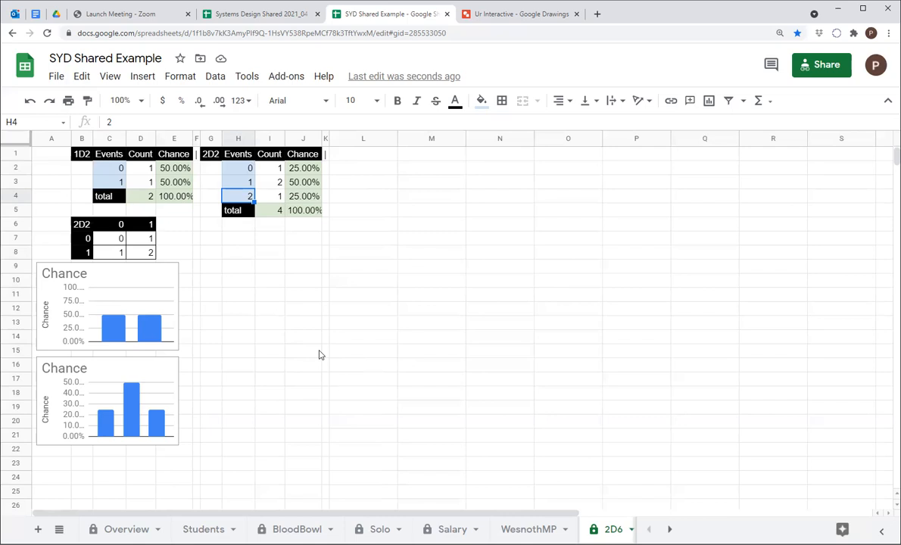
pyautogui.click(337, 150)
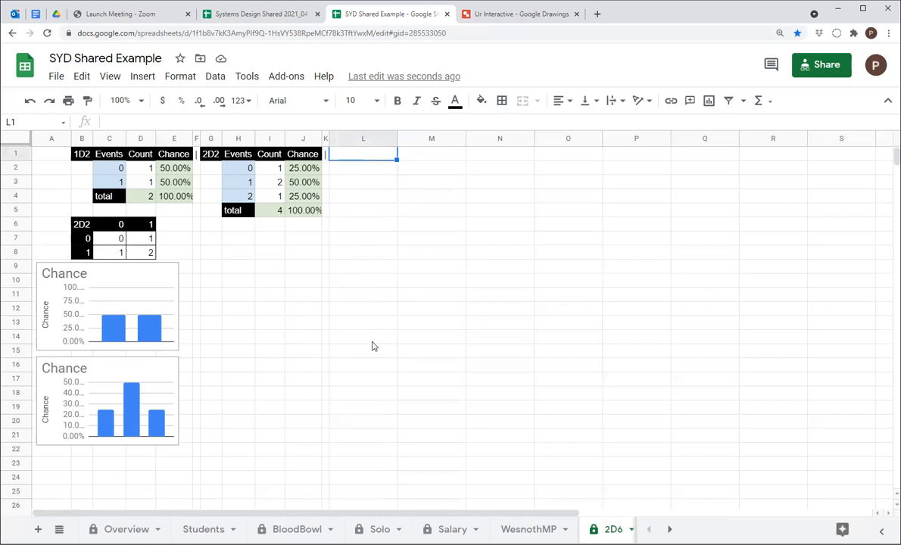
pyautogui.write('1D')
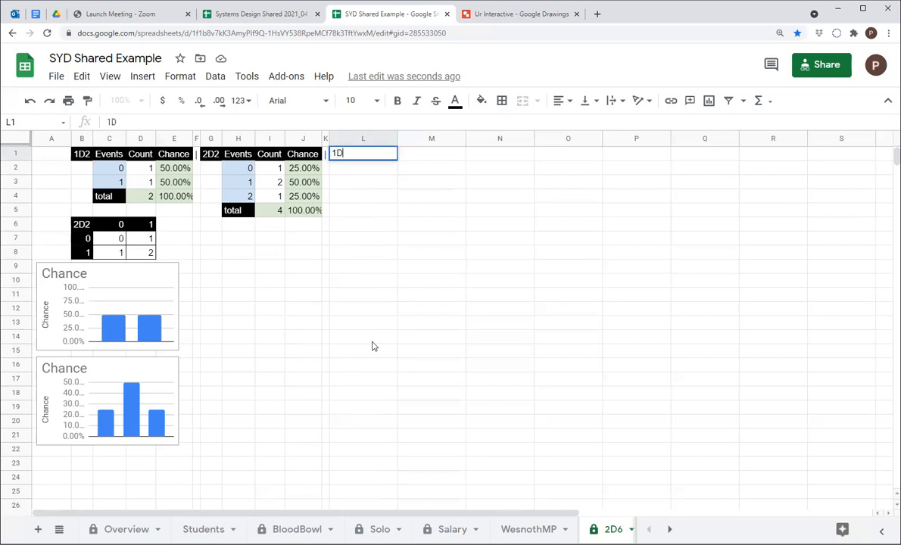
pyautogui.write('6')
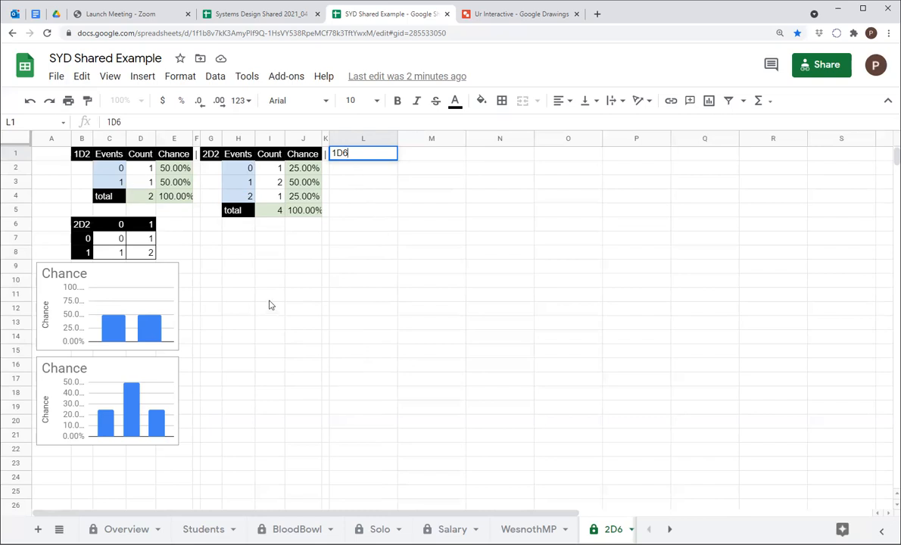
pyautogui.press('Escape')
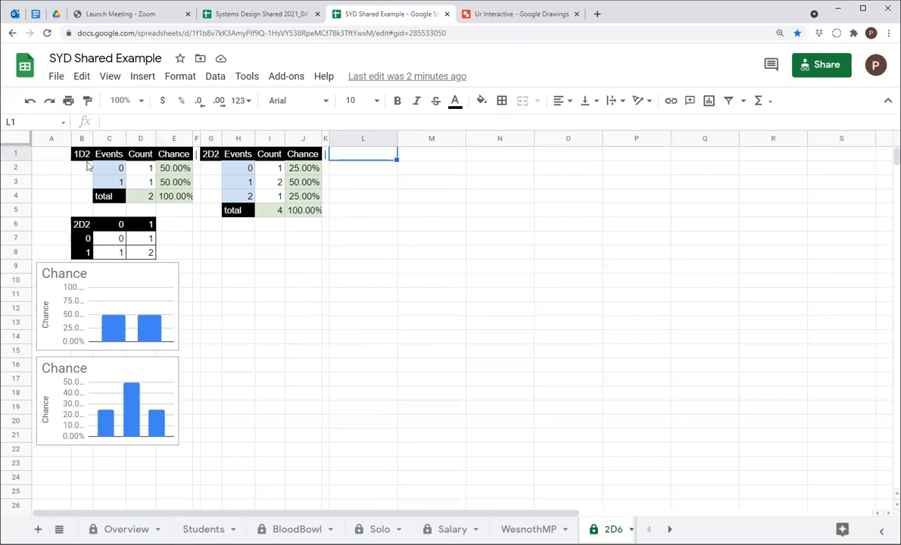
# Copy the 1D2 header row B1:E1 to L1:O1 and rename the copied table label to 1D6
pyautogui.click(82, 154)
pyautogui.keyDown('shift'); pyautogui.click(173, 157); pyautogui.keyUp('shift')
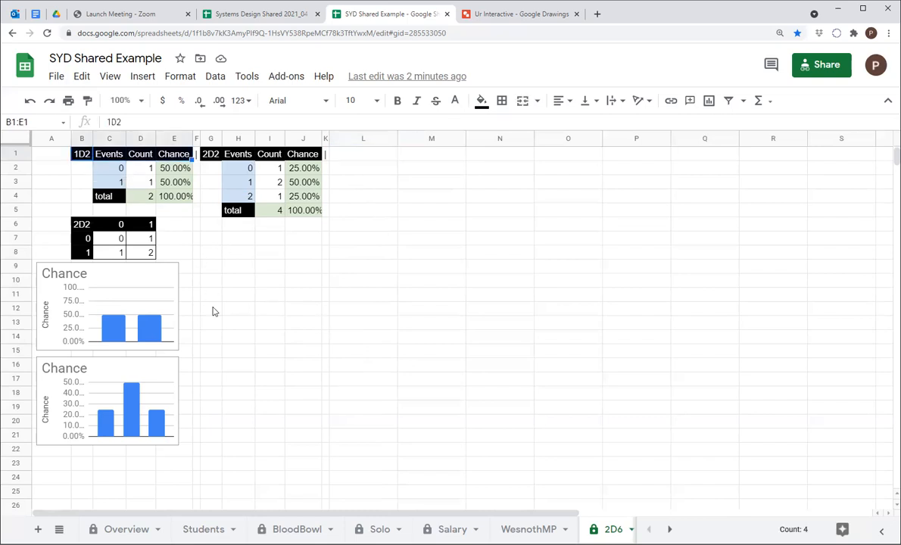
pyautogui.hotkey('ctrl', 'c')
pyautogui.click(347, 151)
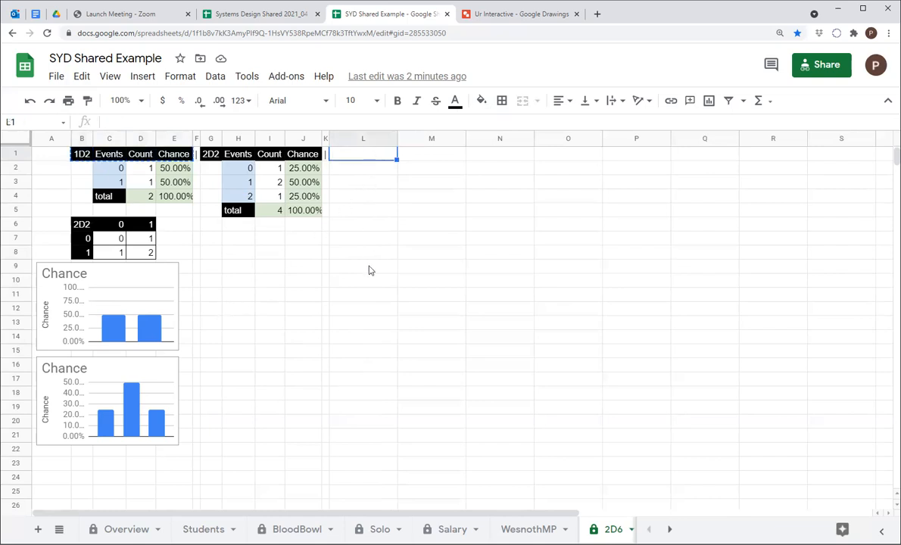
pyautogui.hotkey('ctrl', 'v')
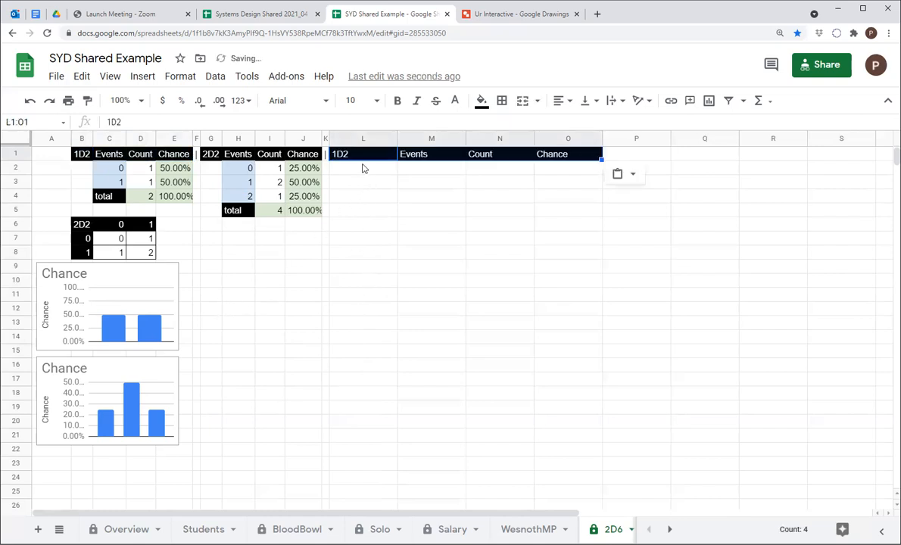
pyautogui.doubleClick(340, 154)
pyautogui.write('6')
pyautogui.press('Return')
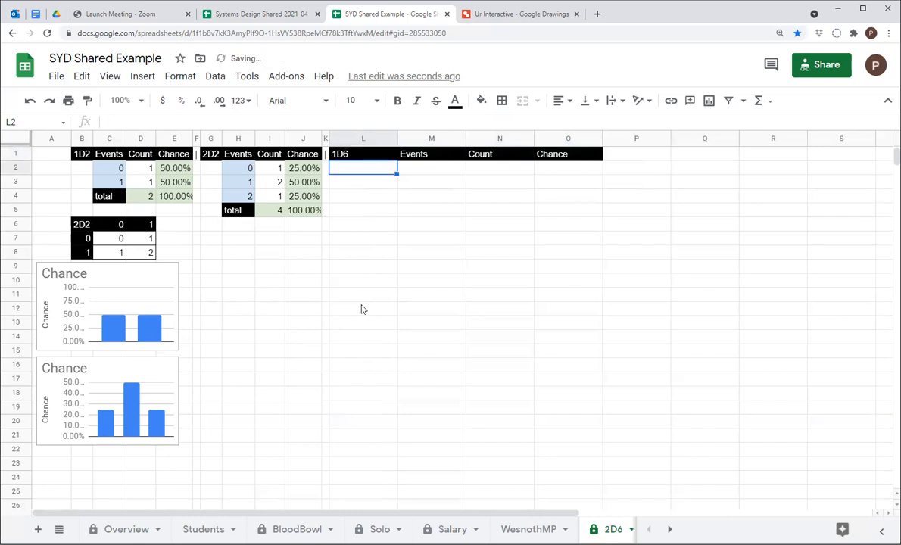
# Fit the widths of columns L to O to their header text
pyautogui.click(377, 144)
pyautogui.keyDown('shift'); pyautogui.click(568, 139); pyautogui.keyUp('shift')
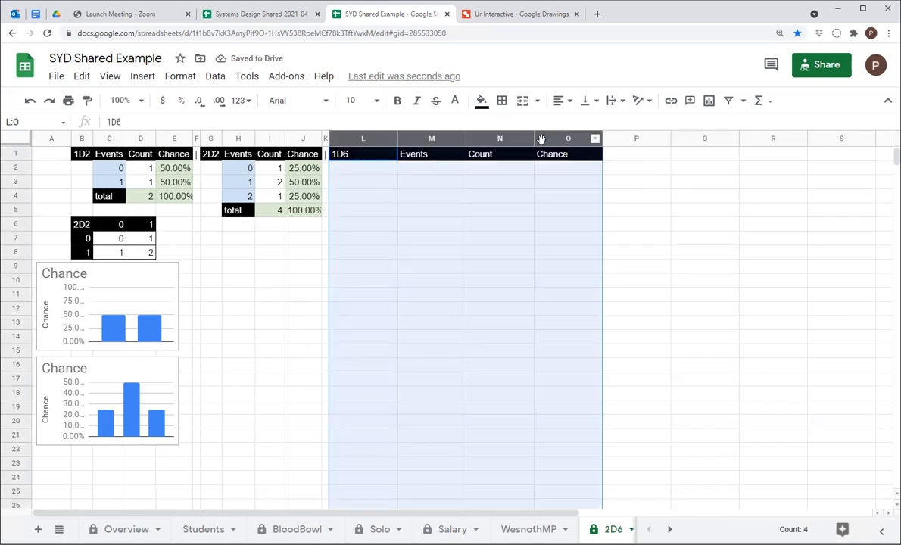
pyautogui.doubleClick(534, 138)
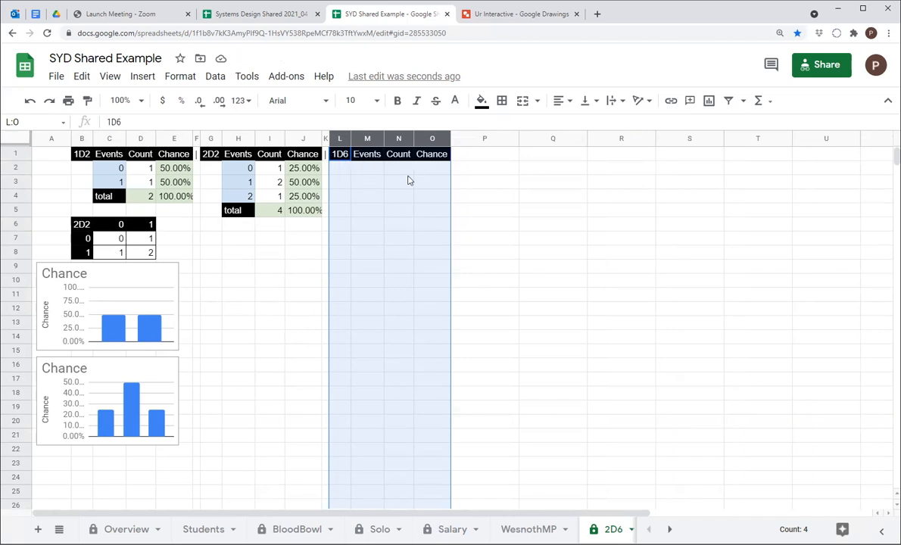
# Enter the 1D6 events 1 through 6 in M2:M7
pyautogui.click(371, 172)
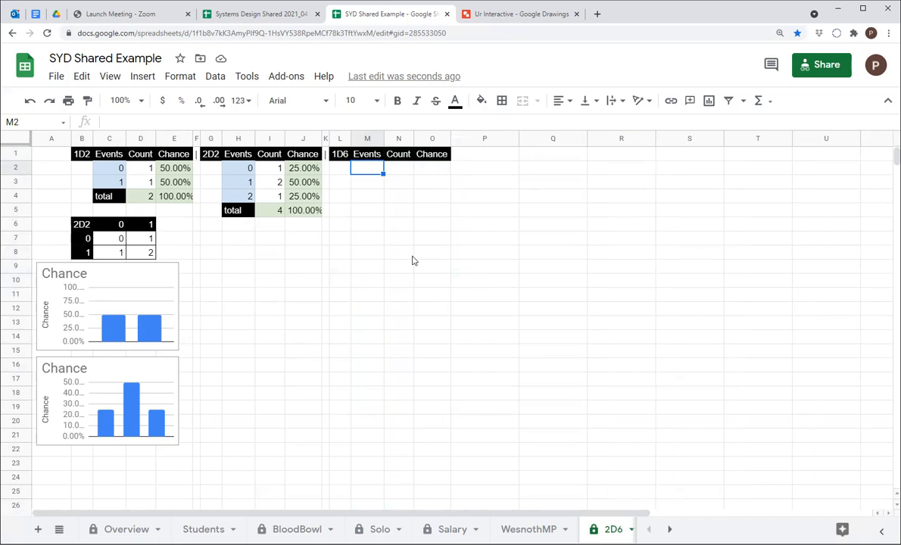
pyautogui.write('1 2 3 4 5 ')
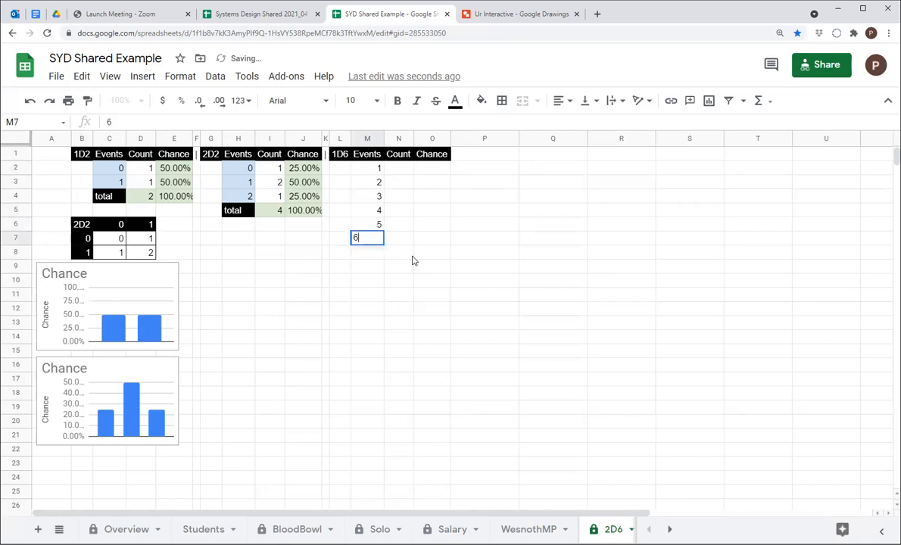
pyautogui.write('6')
pyautogui.press('Return')
# Enter a count of 1 for each 1D6 event in N2:N7
pyautogui.press('Right')
pyautogui.press('Up')
pyautogui.press('Up')
pyautogui.press('Up')
pyautogui.press('Up')
pyautogui.press('Up')
pyautogui.press('Up')
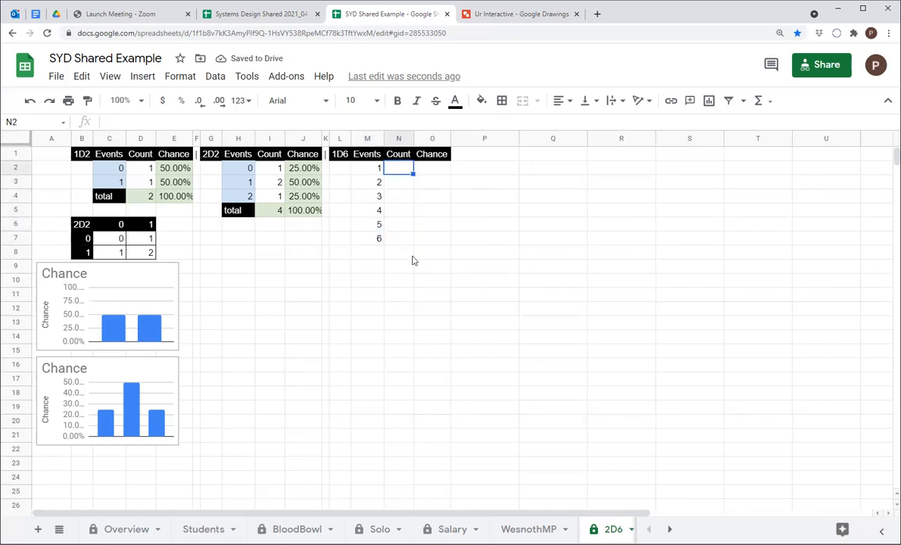
pyautogui.write('1')
pyautogui.press('Return')
pyautogui.write('1 1 1 1 1')
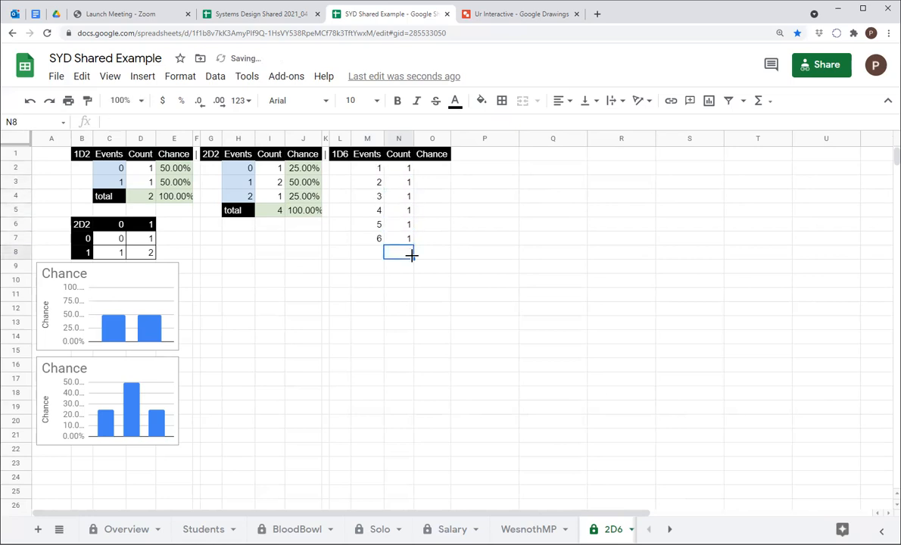
# Add a row labelled total in M8 and sum the 1D6 counts in N8 with =sum(N2:N7)
pyautogui.press('Left')
pyautogui.write('t')
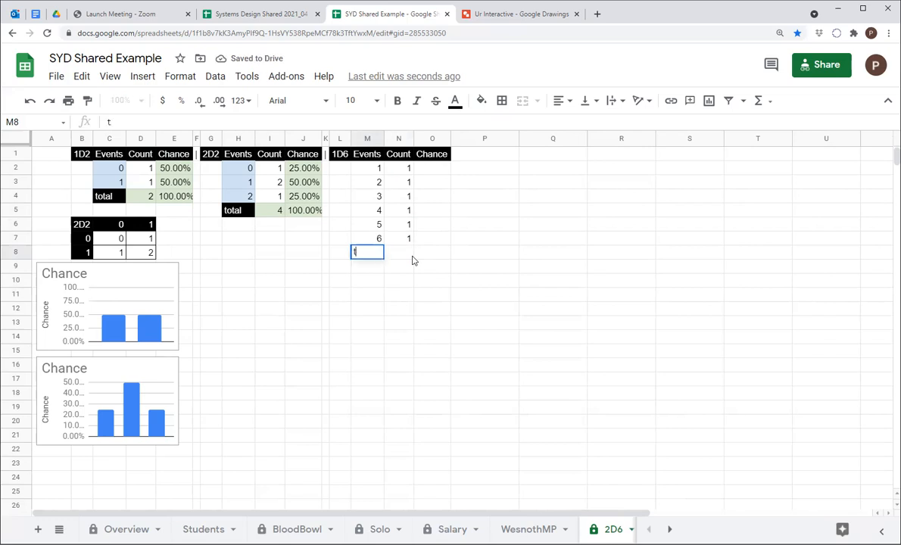
pyautogui.write('otal')
pyautogui.press('Tab')
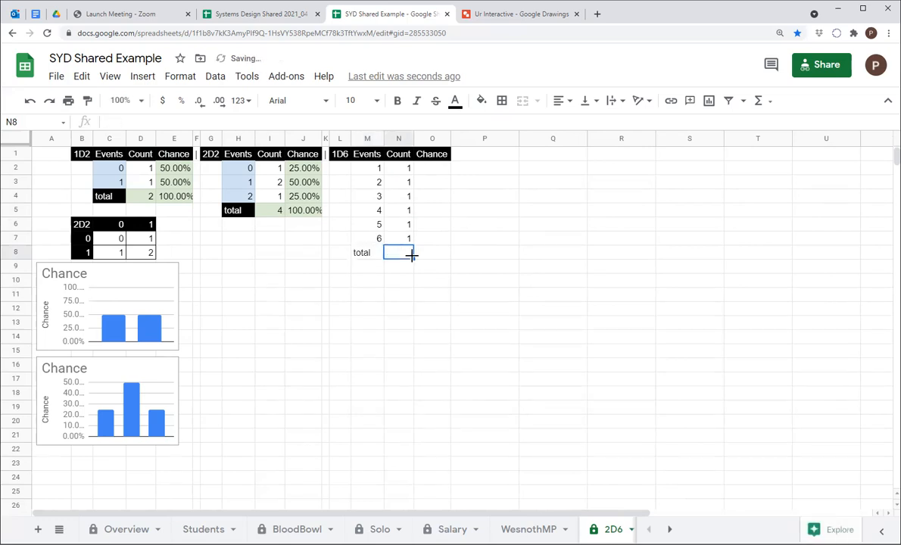
pyautogui.write('=sum')
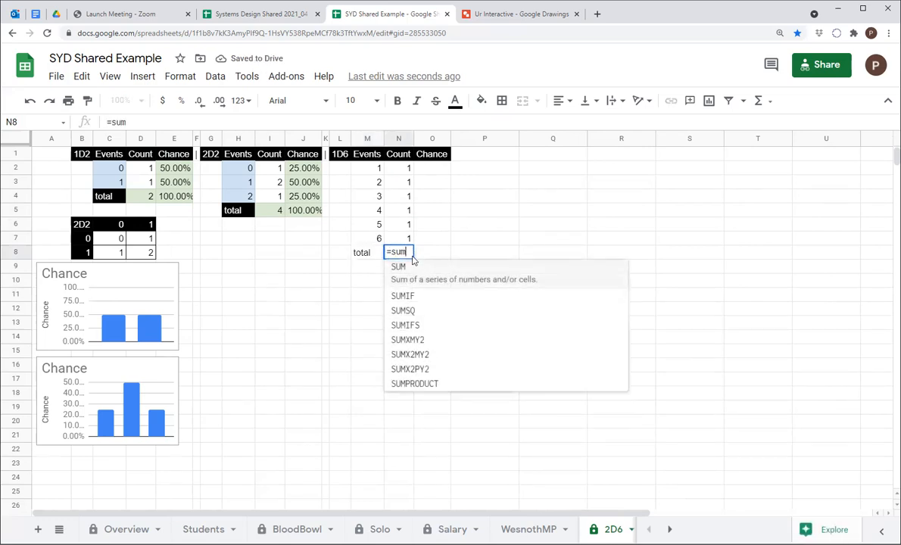
pyautogui.write('(')
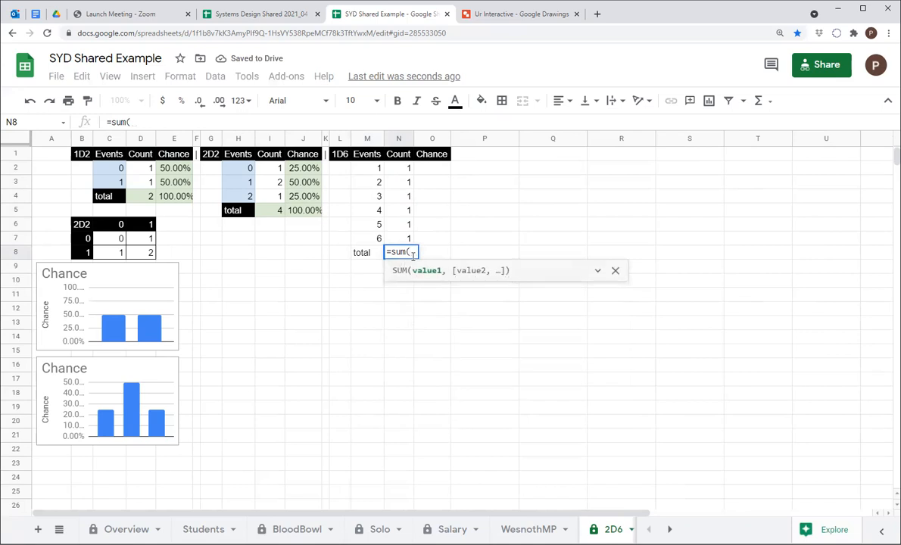
pyautogui.press('Up')
pyautogui.hotkey('shift', 'Up')
pyautogui.hotkey('shift', 'Up')
pyautogui.hotkey('shift', 'Up')
pyautogui.hotkey('shift', 'Up')
pyautogui.hotkey('shift', 'Up')
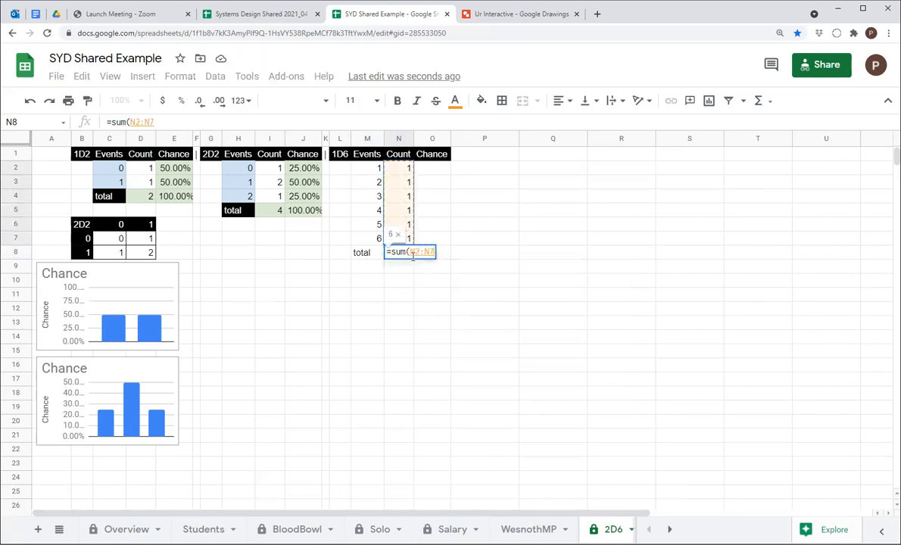
pyautogui.write(')')
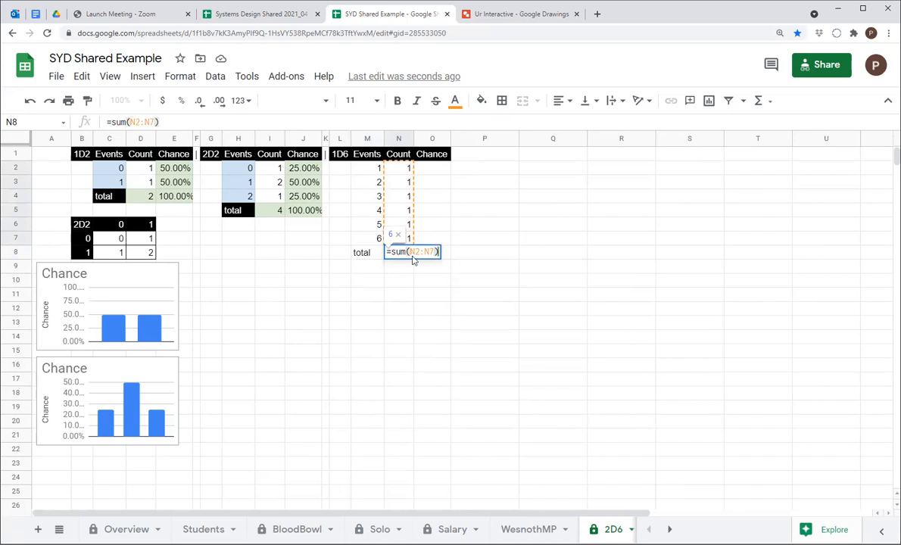
pyautogui.press('Return')
# Calculate the chance of the first 1D6 event in O2 with the formula =N2/N8
pyautogui.press('Right')
pyautogui.press('Up')
pyautogui.press('Up')
pyautogui.press('Up')
pyautogui.press('Up')
pyautogui.press('Up')
pyautogui.press('Up')
pyautogui.press('Up')
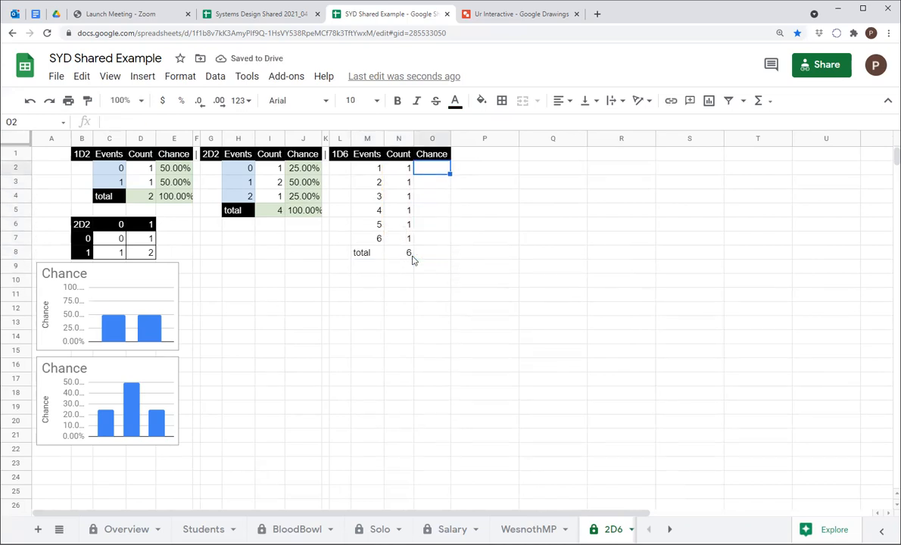
pyautogui.write('=N2')
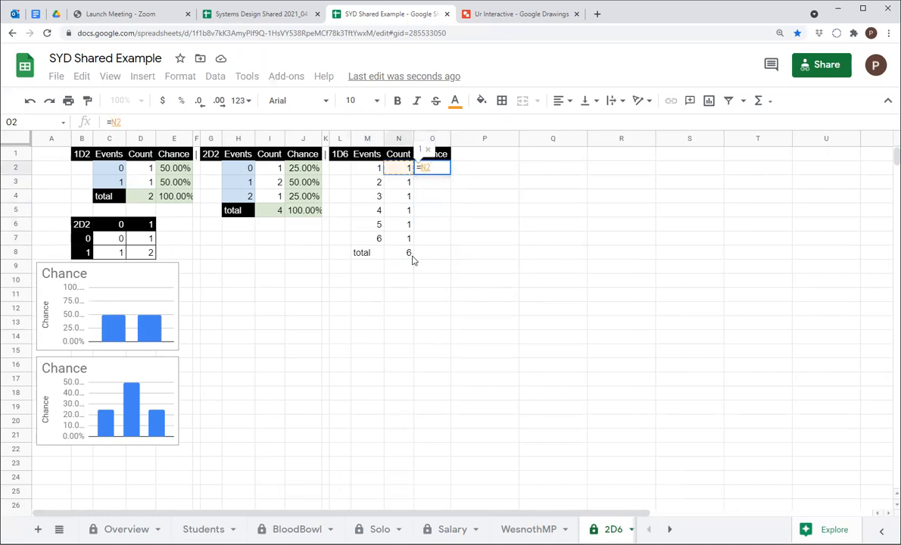
pyautogui.write('/')
pyautogui.press('Down')
pyautogui.press('Down')
pyautogui.press('Down')
pyautogui.press('Down')
pyautogui.press('Down')
pyautogui.press('Down')
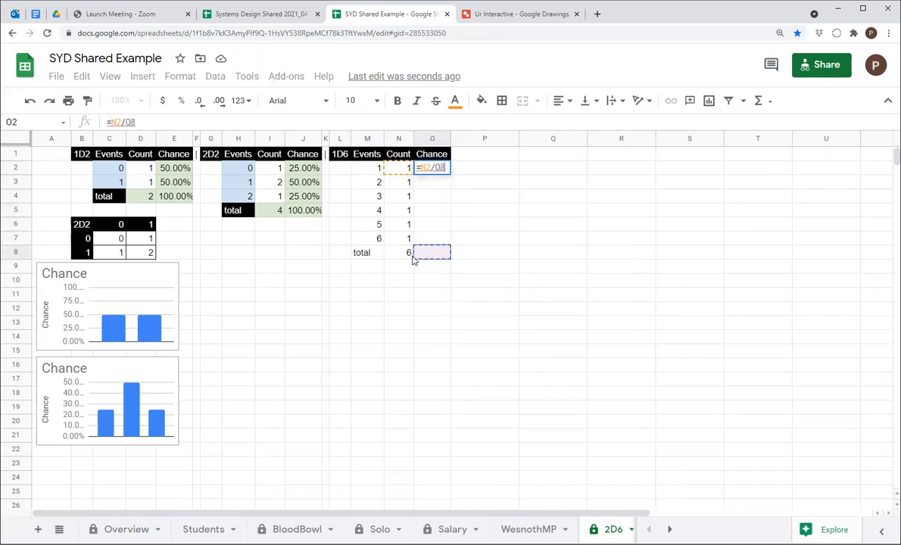
pyautogui.press('Left')
pyautogui.press('Return')
# Make the total reference in O2 absolute so the formula reads =N2/$N$8
pyautogui.press('Up')
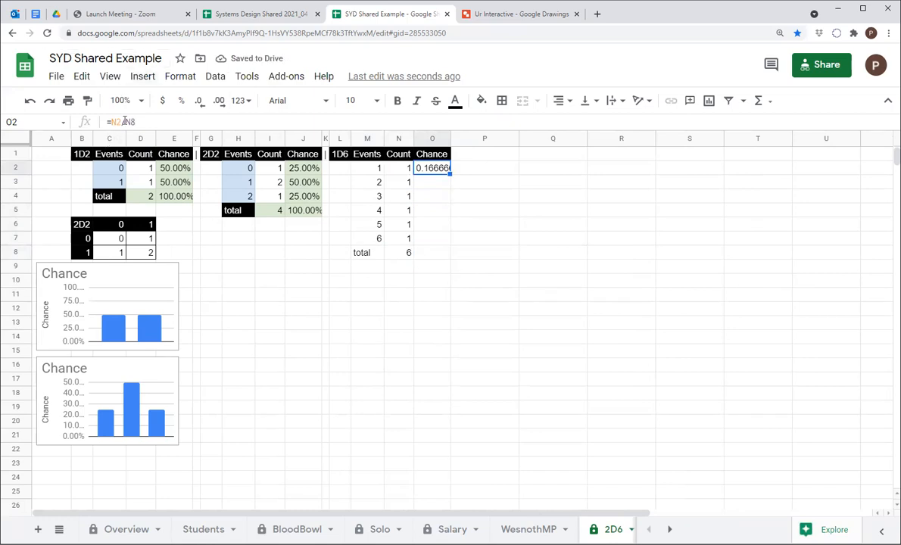
pyautogui.press('F2')
pyautogui.click(124, 122)
pyautogui.write('$')
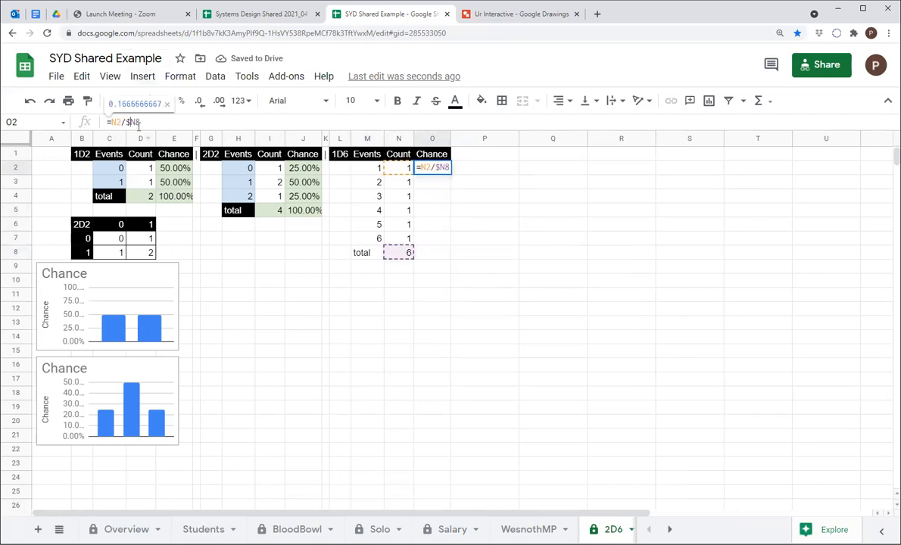
pyautogui.click(135, 122)
pyautogui.write('$')
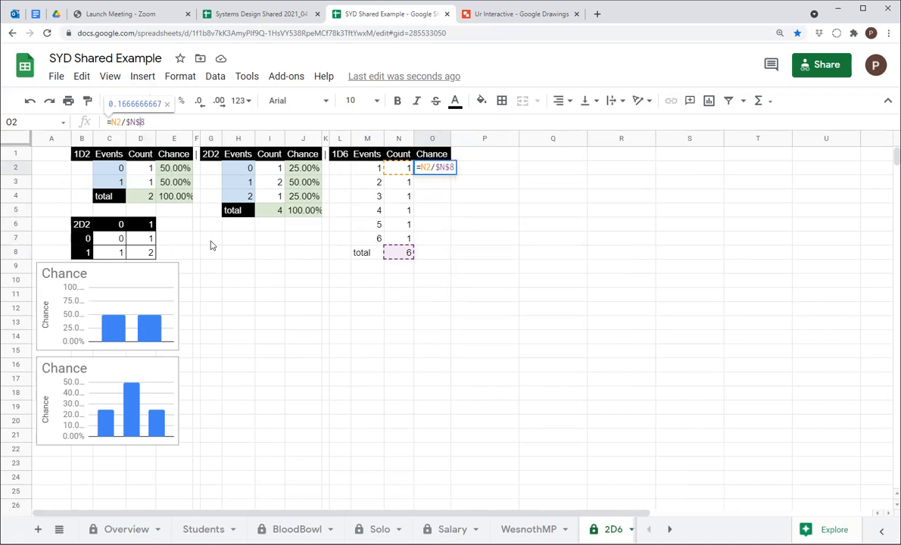
pyautogui.press('Return')
# Format the O2 chance as a percentage and fill it down through O7
pyautogui.click(418, 171)
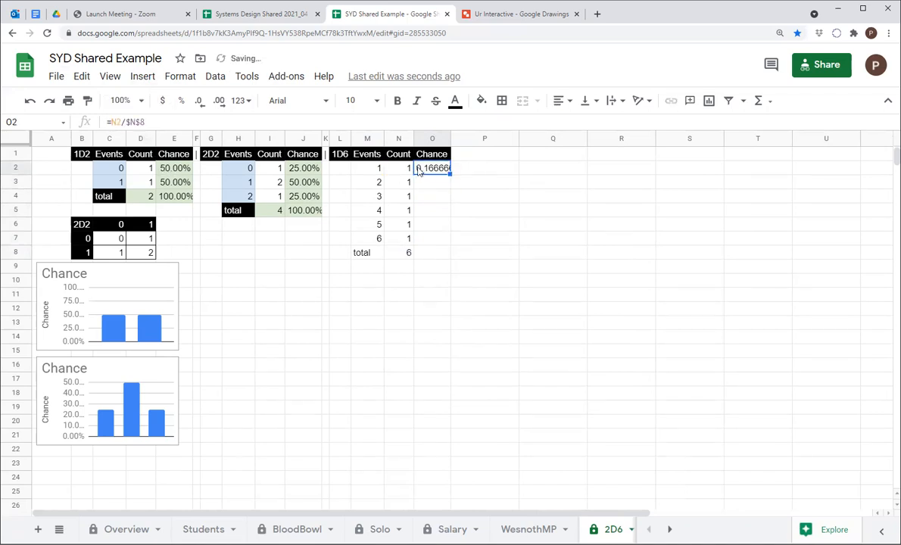
pyautogui.click(181, 101)
pyautogui.moveTo(451, 174); pyautogui.dragTo(459, 240)
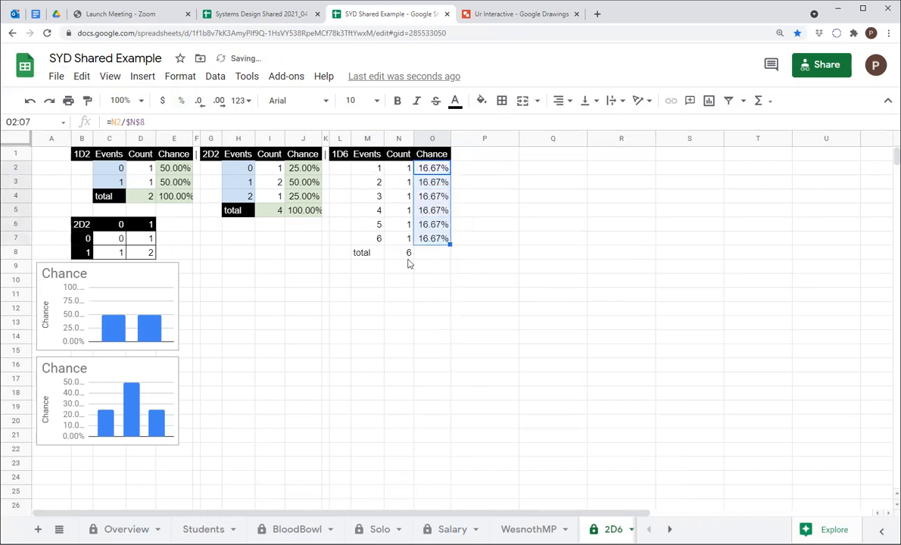
# Extend the total formula from N8 into O8 to sum the 1D6 chances
pyautogui.click(404, 255)
pyautogui.moveTo(413, 258); pyautogui.dragTo(437, 257)
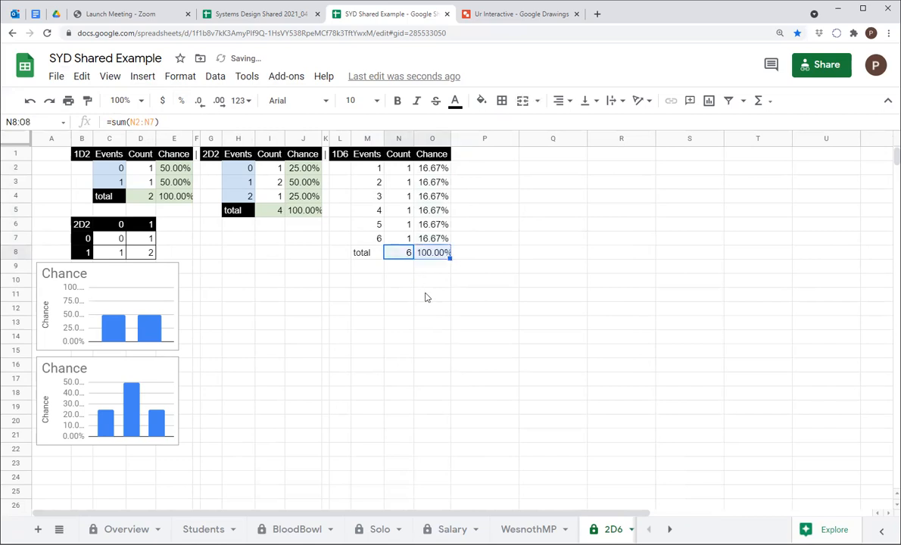
pyautogui.click(441, 256)
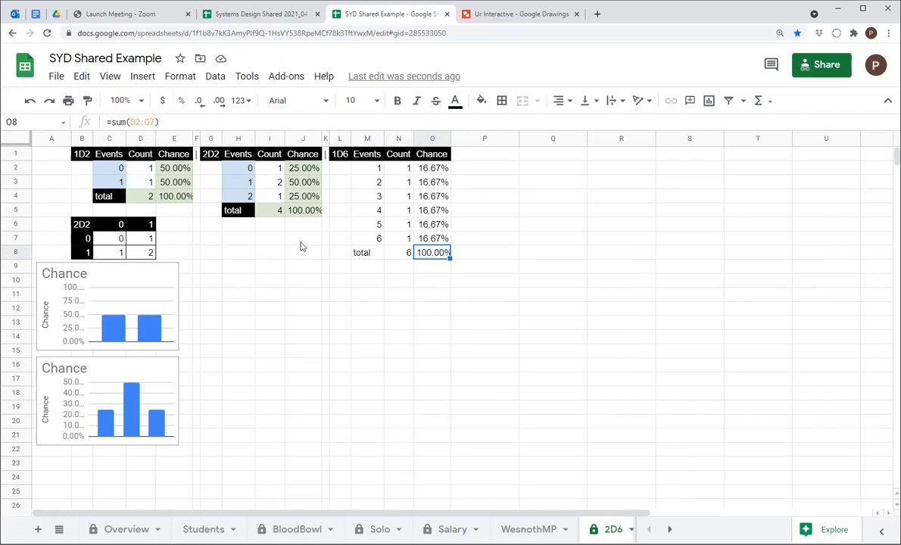
# Copy the 2D2 table's black total-label formatting to M8 and its blue event formatting to M2:M7
pyautogui.click(239, 215)
pyautogui.click(87, 99)
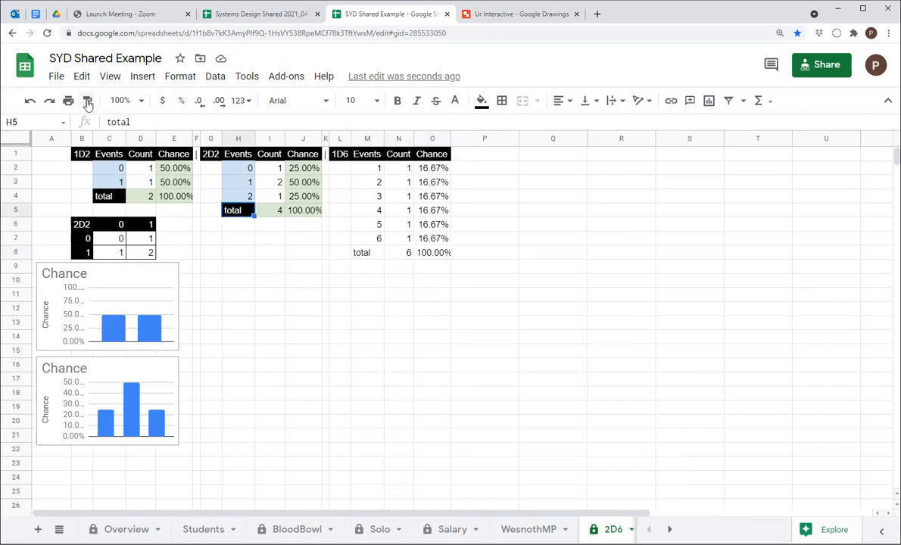
pyautogui.click(360, 254)
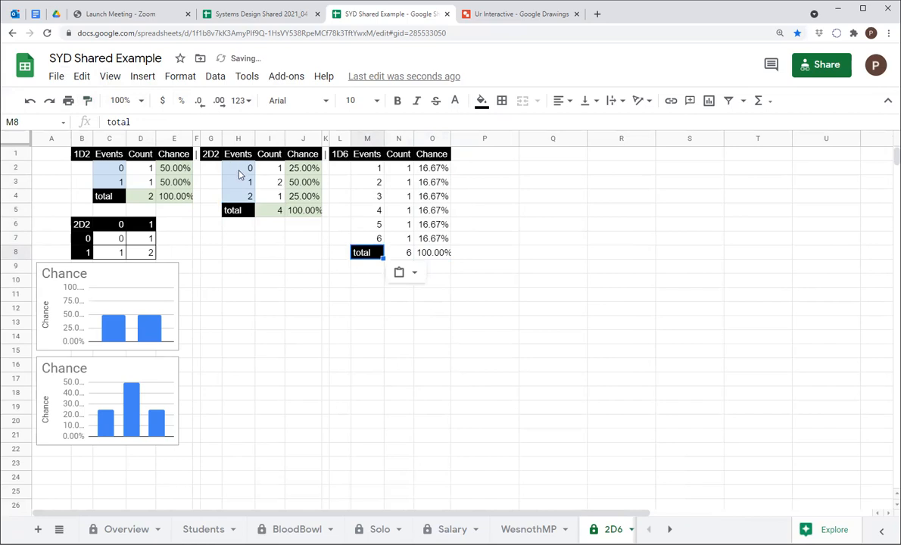
pyautogui.click(236, 168)
pyautogui.click(87, 102)
pyautogui.moveTo(370, 168); pyautogui.dragTo(373, 239)
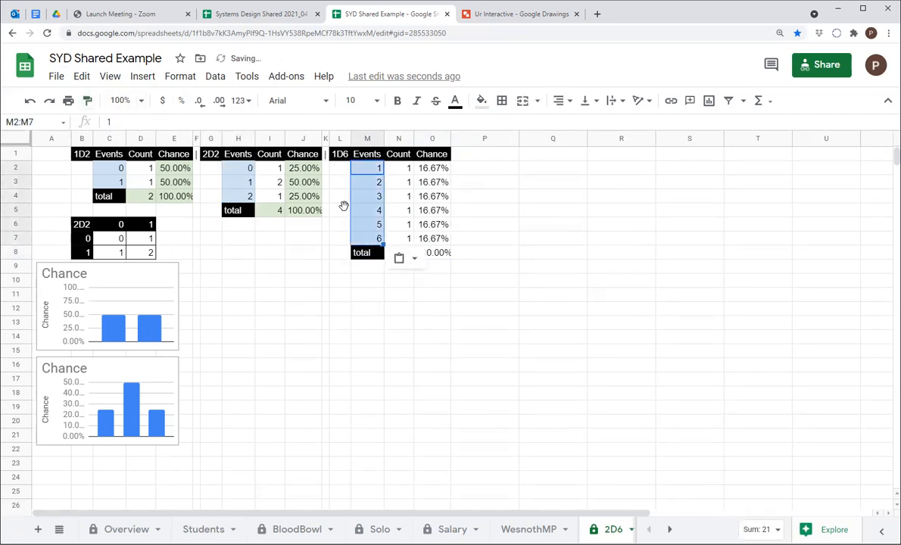
# Copy the 2D2 table's green chance formatting from J2 to the 1D6 cells O2:O8 and the count total N8
pyautogui.click(303, 168)
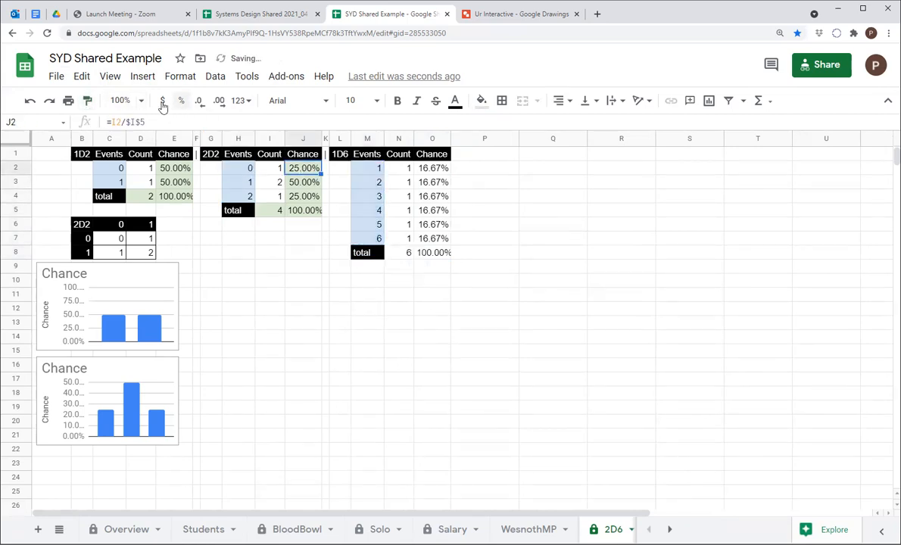
pyautogui.click(87, 101)
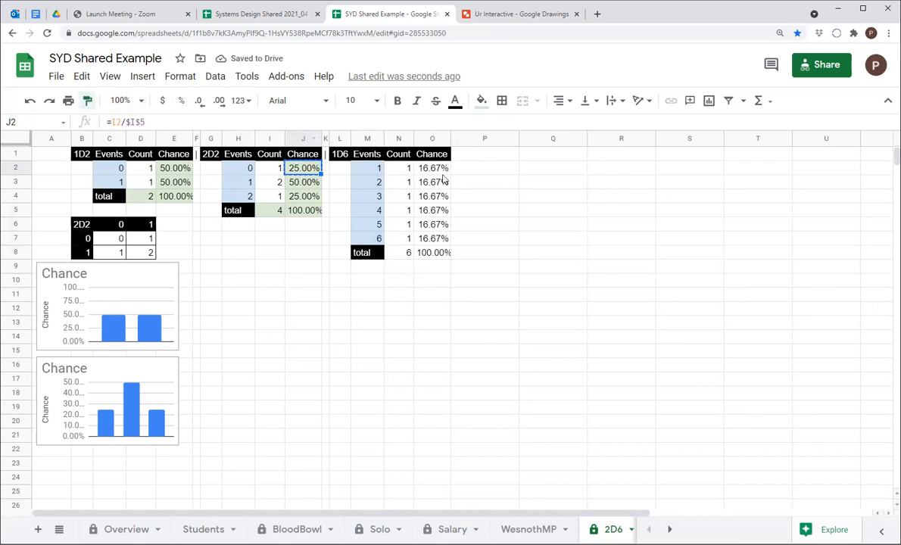
pyautogui.moveTo(424, 168); pyautogui.dragTo(442, 257)
pyautogui.click(442, 257)
pyautogui.hotkey('ctrl', 'c')
pyautogui.click(399, 254)
pyautogui.hotkey('ctrl', 'v')
pyautogui.click(408, 299)
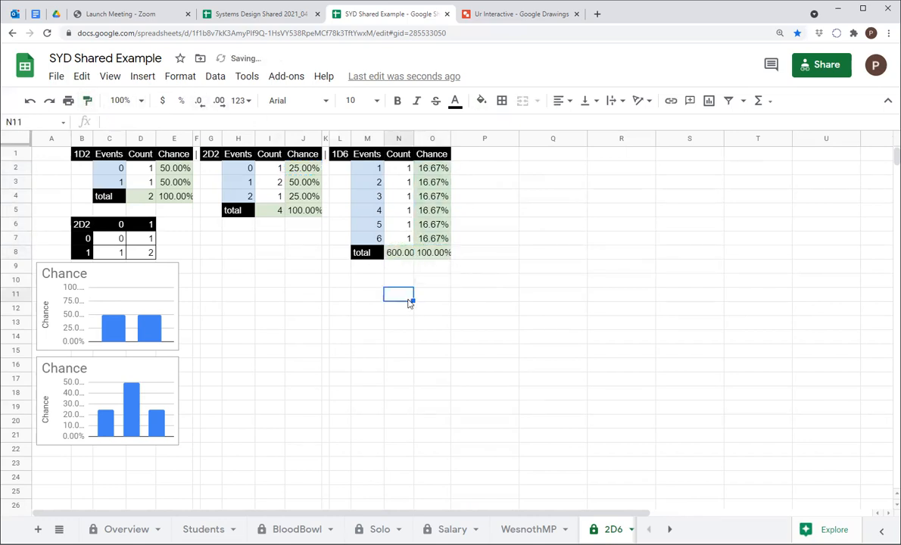
# Format the 1D6 count total in N8 as a plain number with no decimal places
pyautogui.click(390, 253)
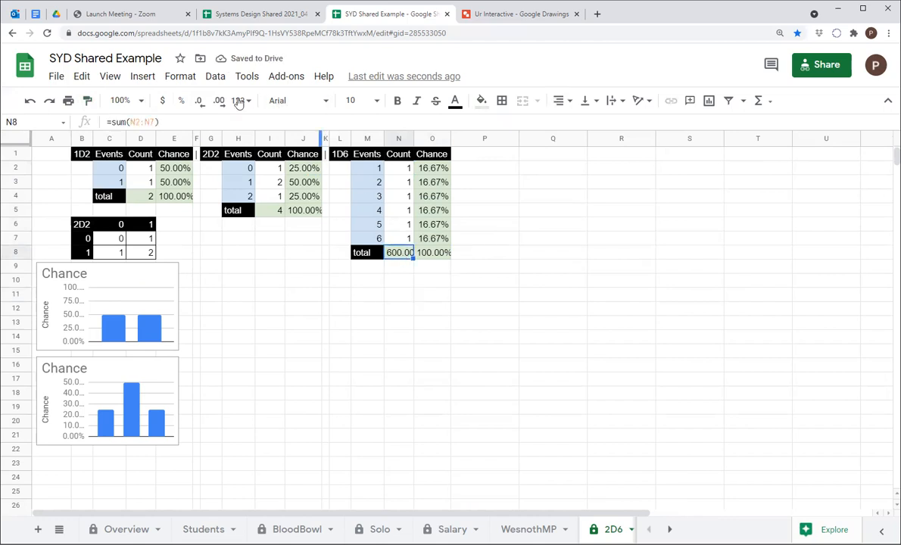
pyautogui.click(175, 79)
pyautogui.moveTo(225, 137)
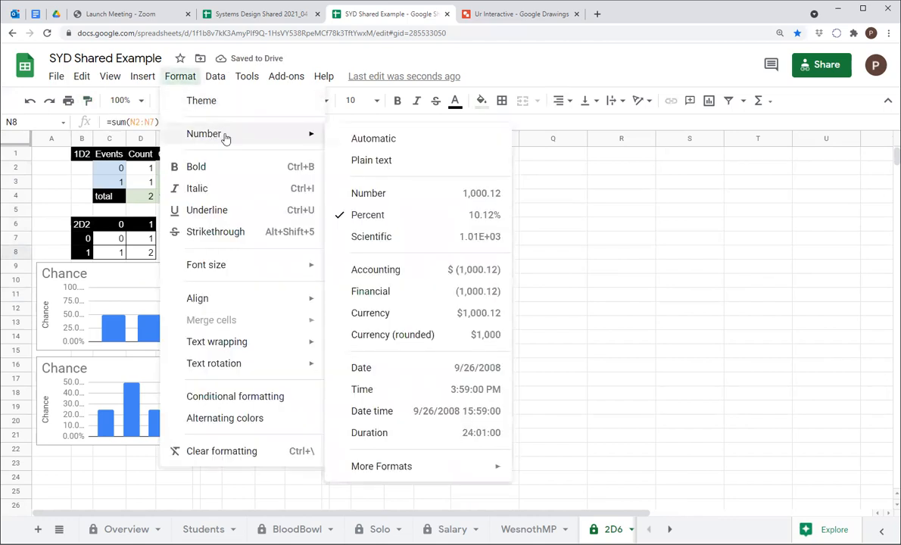
pyautogui.click(394, 194)
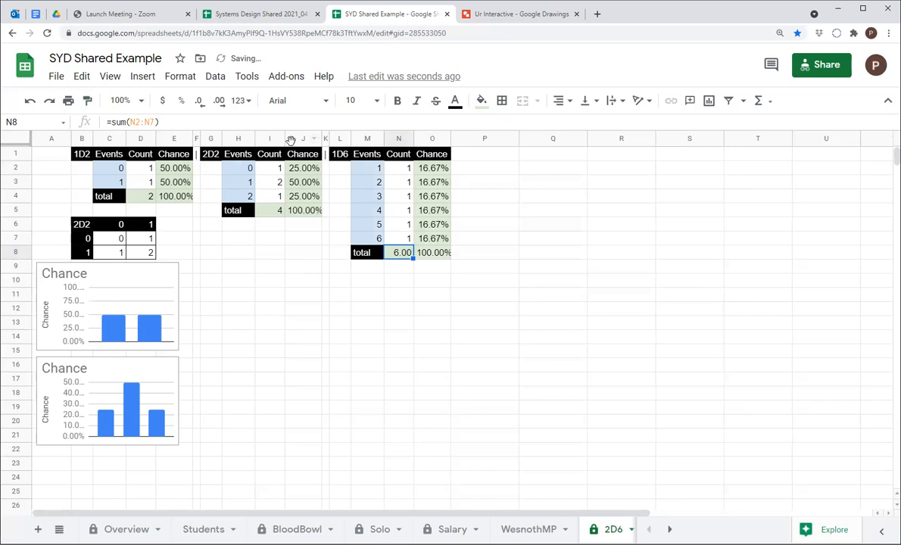
pyautogui.click(199, 100)
pyautogui.click(199, 100)
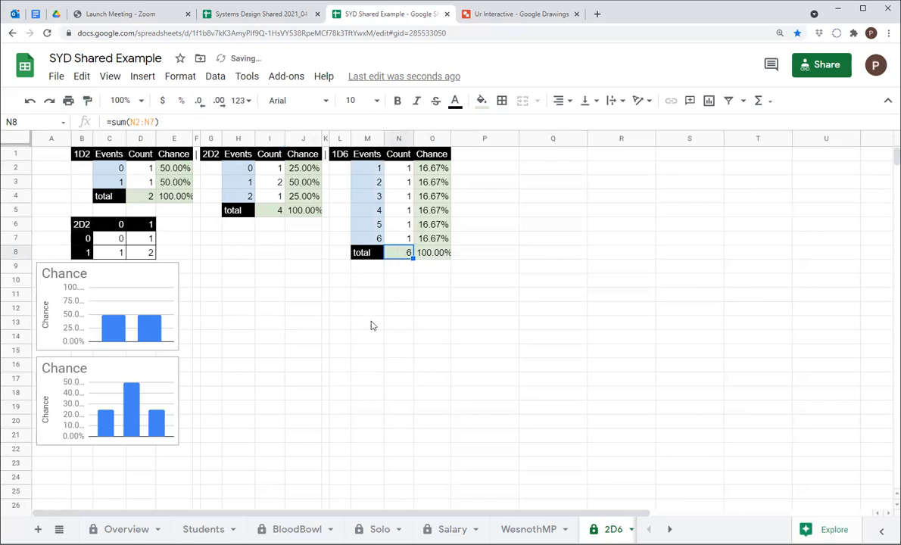
pyautogui.click(458, 352)
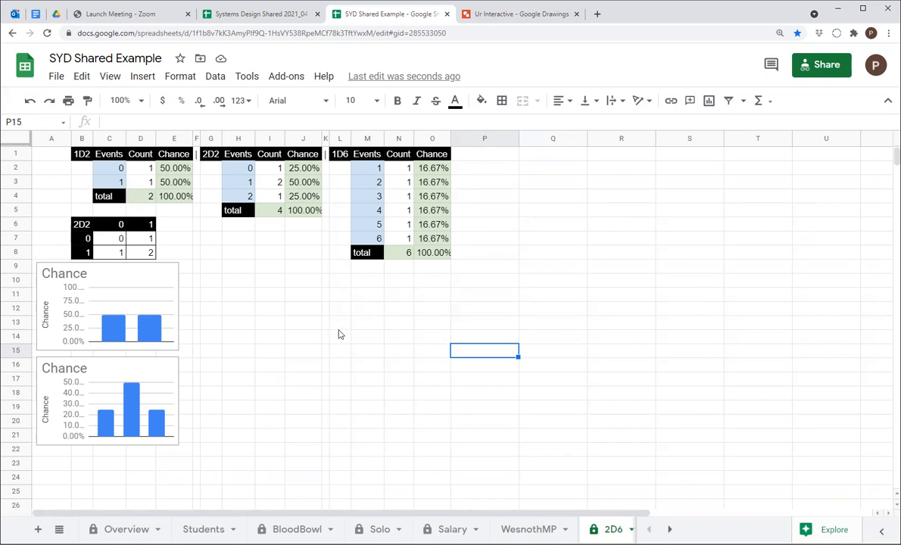
# Add the column heading orHigher in P1 beside the 1D6 table's Chance heading
pyautogui.click(454, 153)
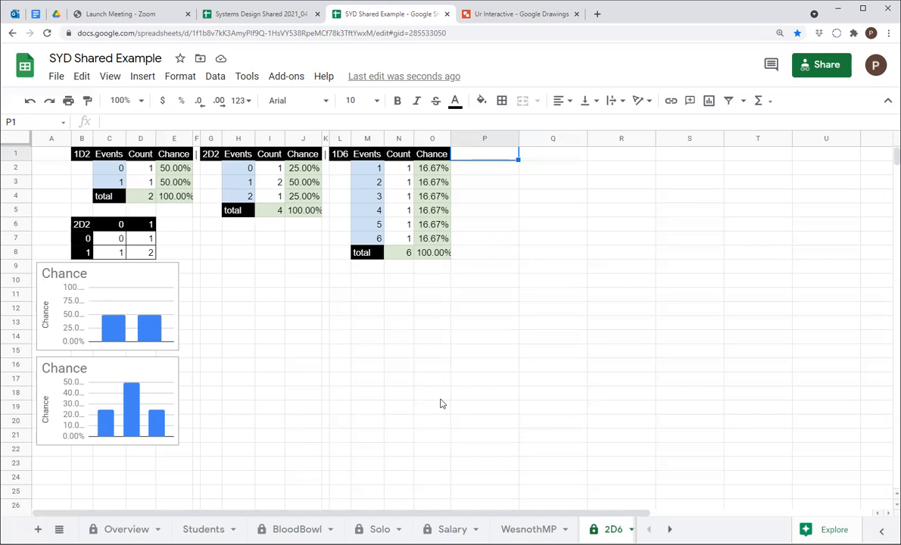
pyautogui.write('orHigher')
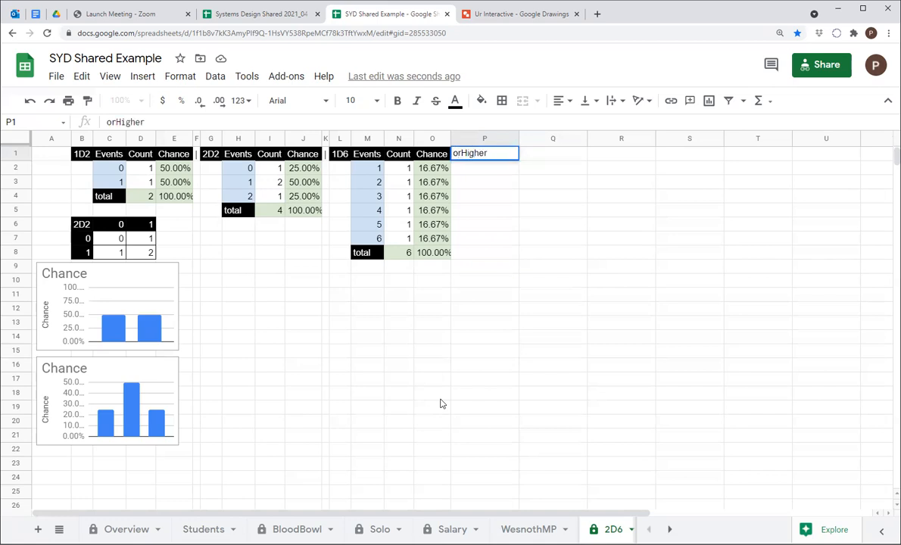
pyautogui.press('Return')
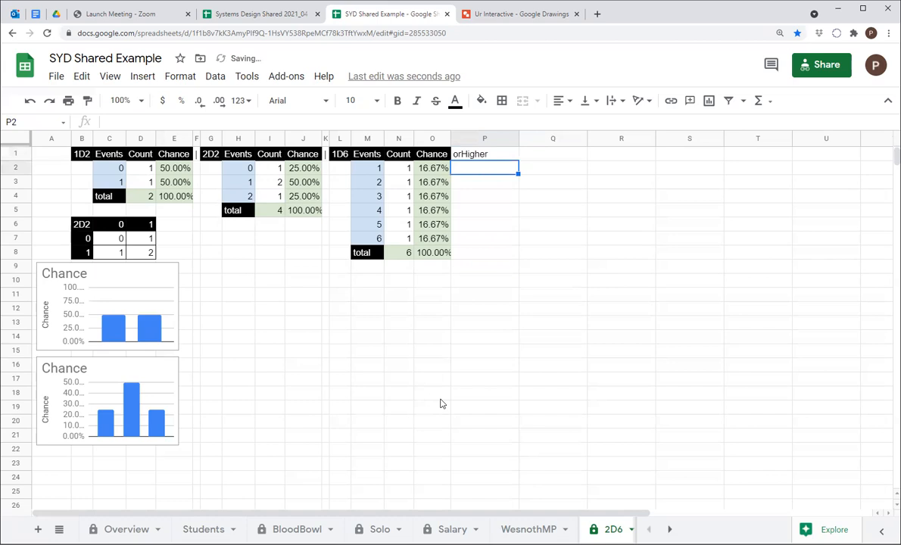
# Add the header "orLower" in cell Q1, next to the orHigher header of the 1D6 table
pyautogui.press('Up')
pyautogui.press('Right')
pyautogui.write('orLower')
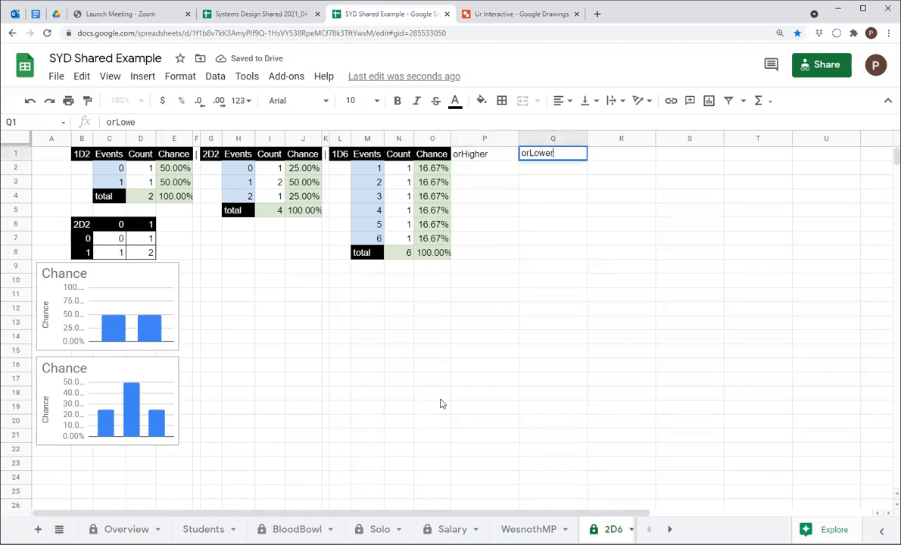
pyautogui.press('Return')
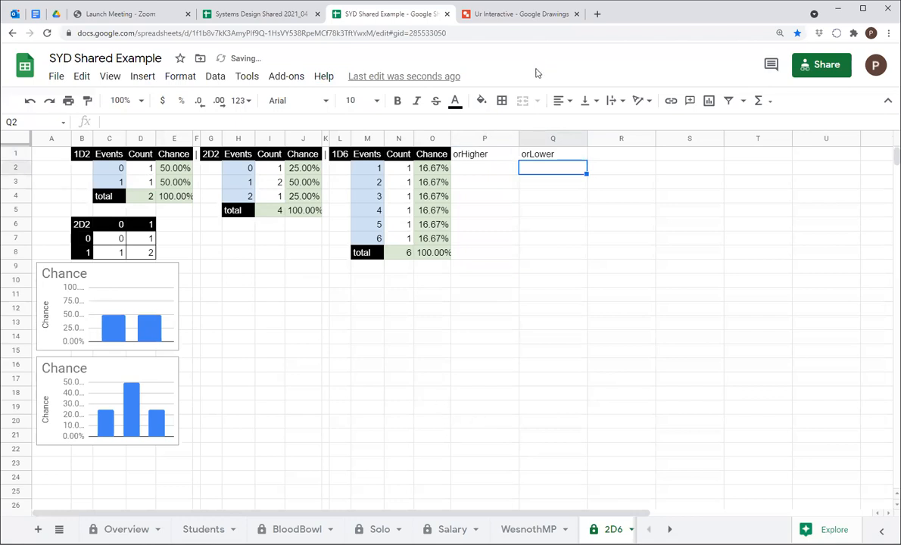
# Fit the widths of columns P and Q to their header text
pyautogui.moveTo(519, 137); pyautogui.dragTo(517, 137)
pyautogui.doubleClick(517, 137)
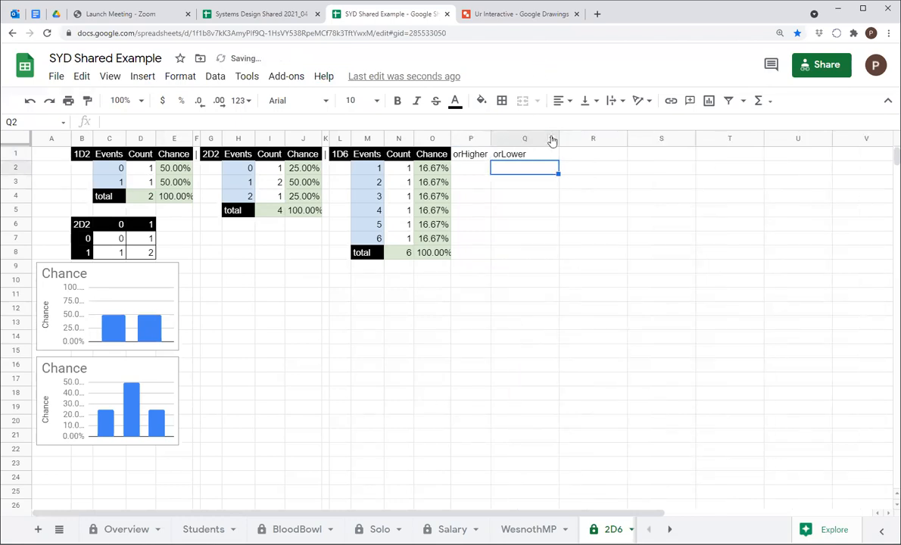
pyautogui.doubleClick(558, 137)
# In the orHigher column, make P7 reference the chance of rolling a 6 with the formula =O7
pyautogui.click(468, 169)
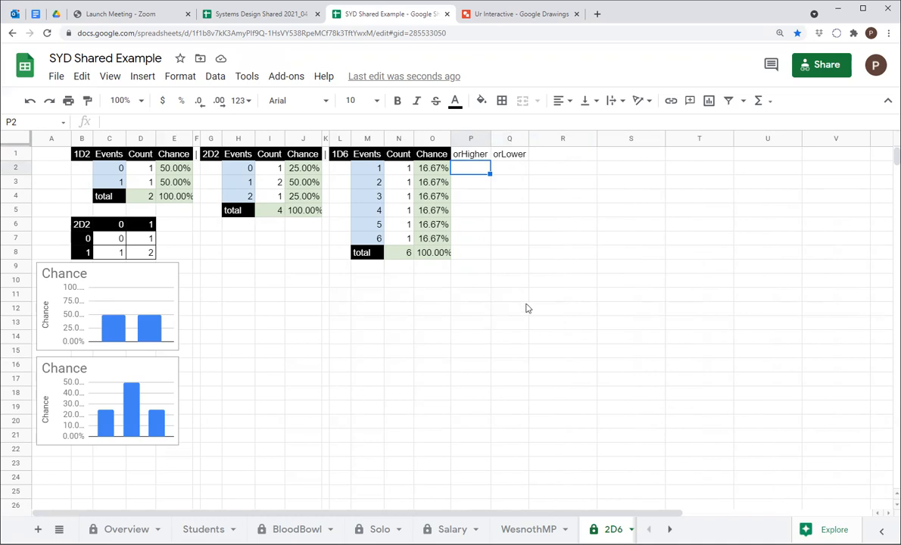
pyautogui.click(473, 239)
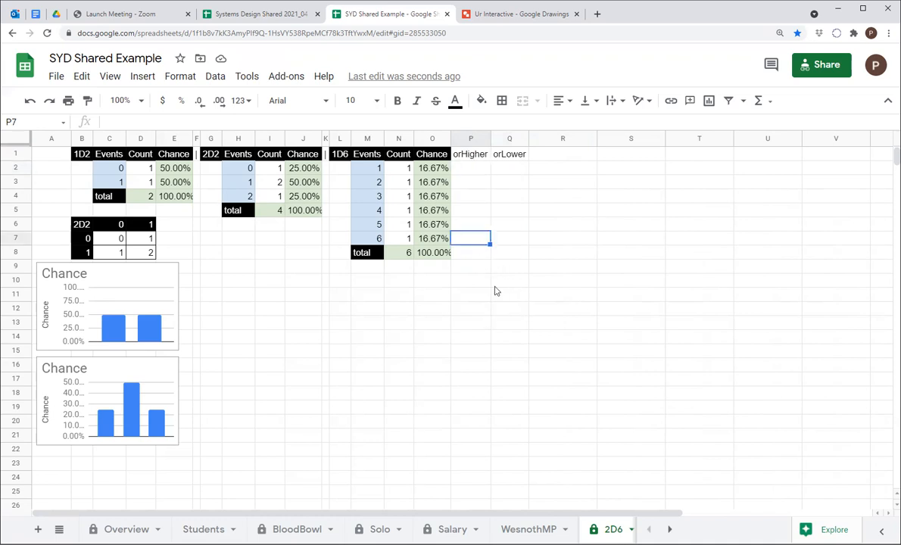
pyautogui.click(484, 252)
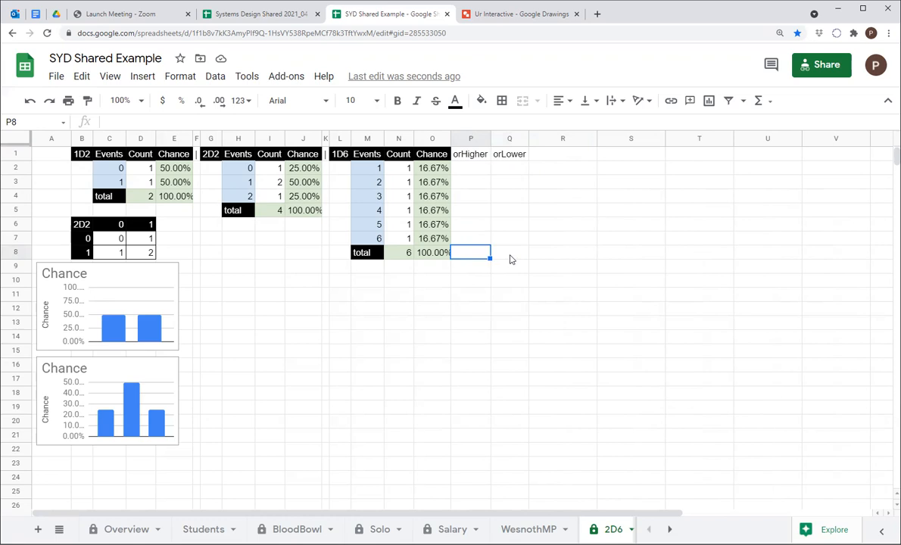
pyautogui.keyDown('shift'); pyautogui.click(510, 259); pyautogui.keyUp('shift')
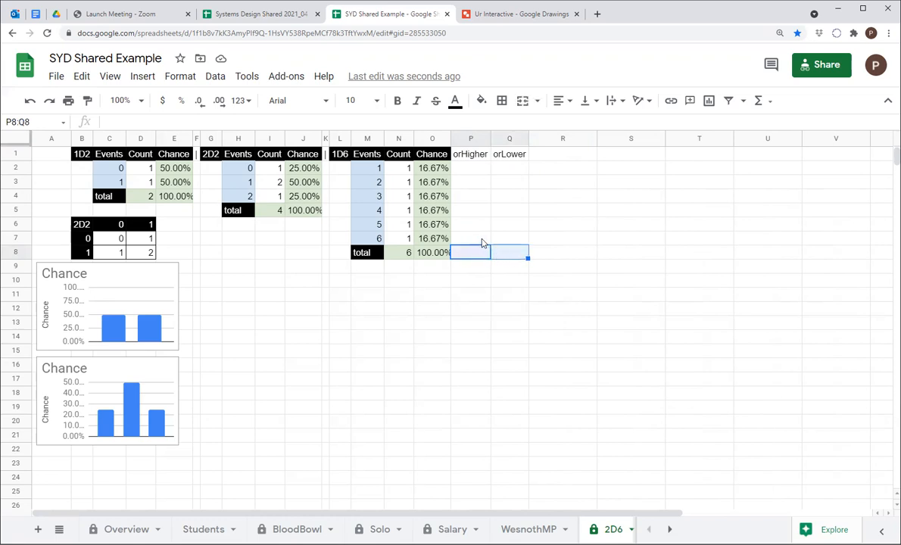
pyautogui.click(482, 240)
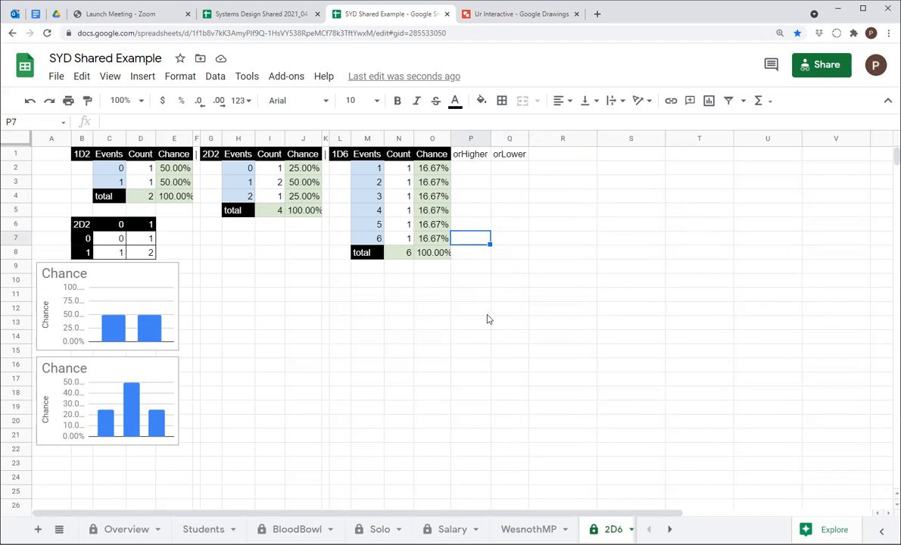
pyautogui.write('=')
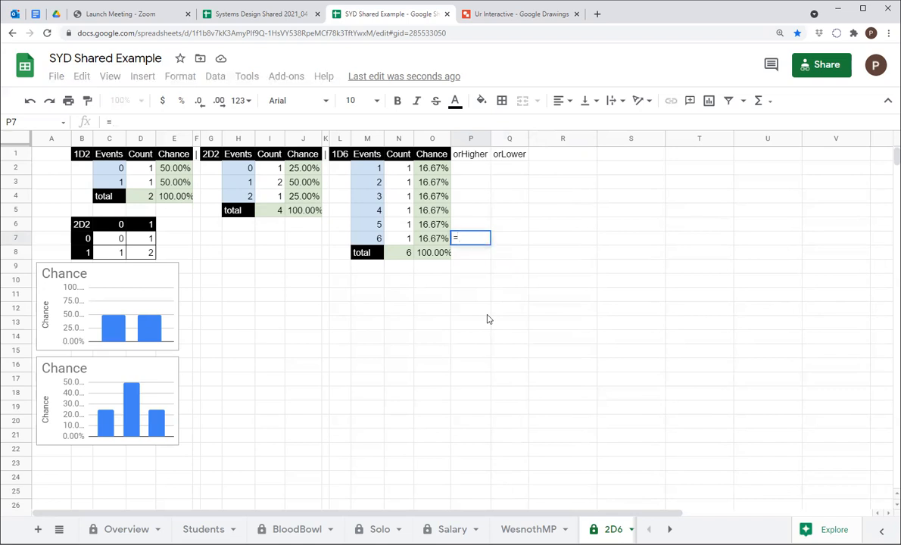
pyautogui.press('Left')
pyautogui.press('Return')
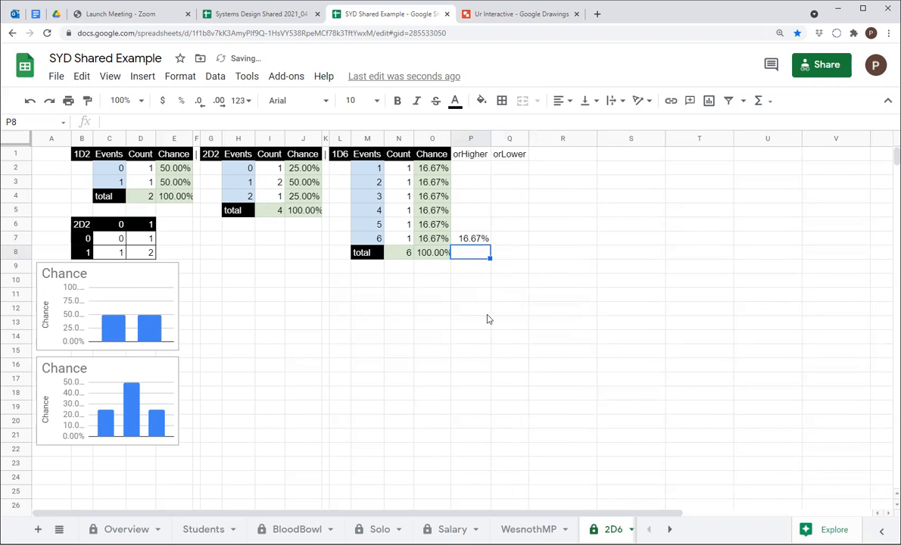
# Enter the cumulative orHigher formula =O6+P7 in P6 for the event 5
pyautogui.press('Up')
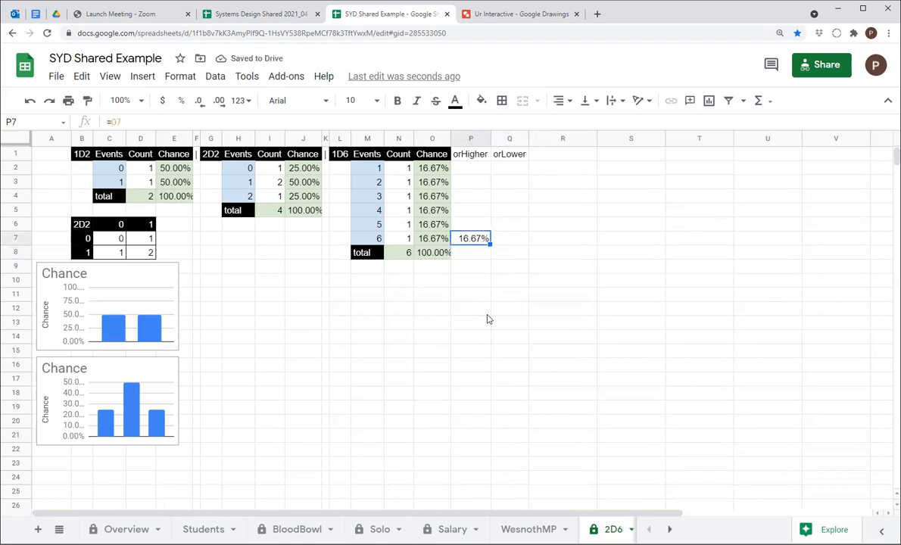
pyautogui.press('Up')
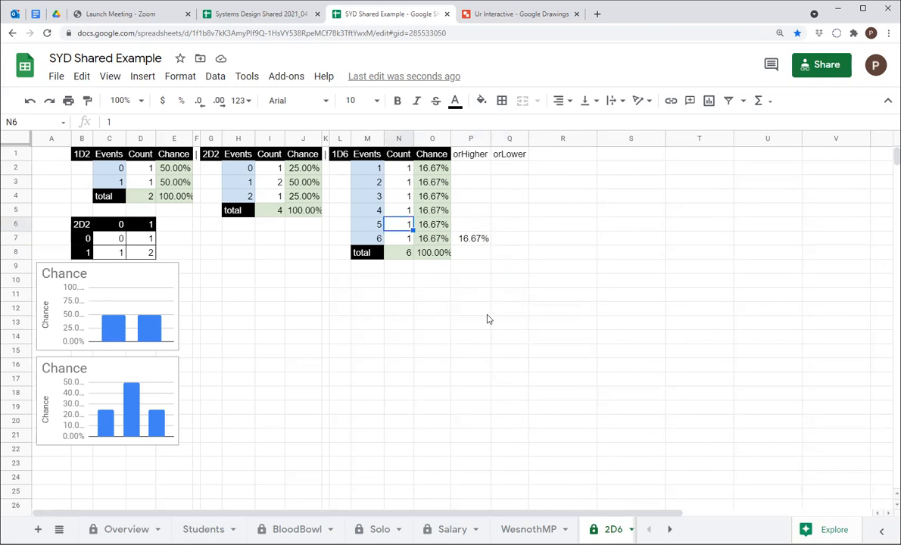
pyautogui.press('Down')
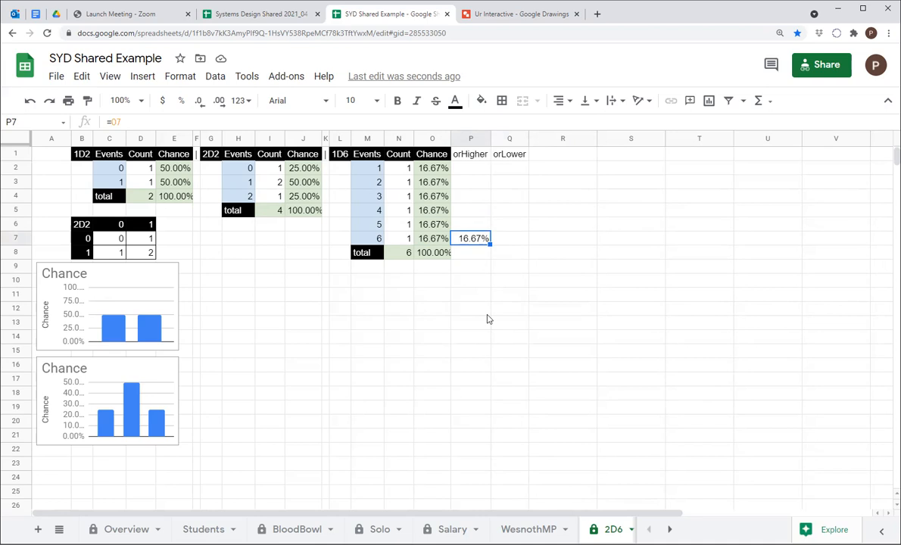
pyautogui.press('Up')
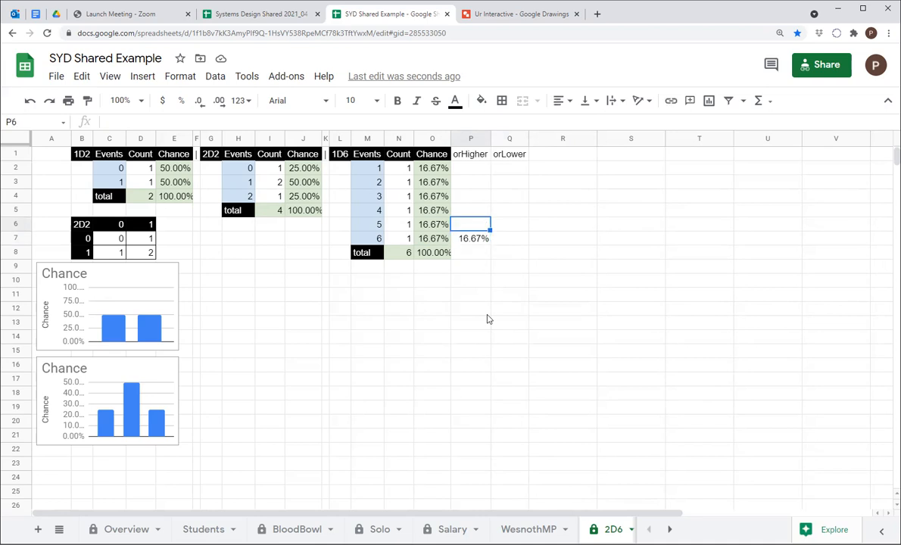
pyautogui.write('=')
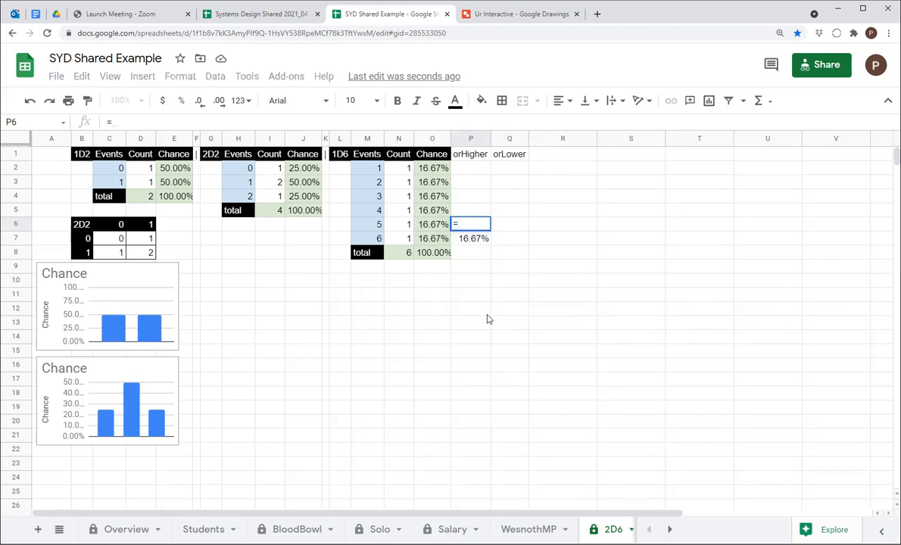
pyautogui.press('Left')
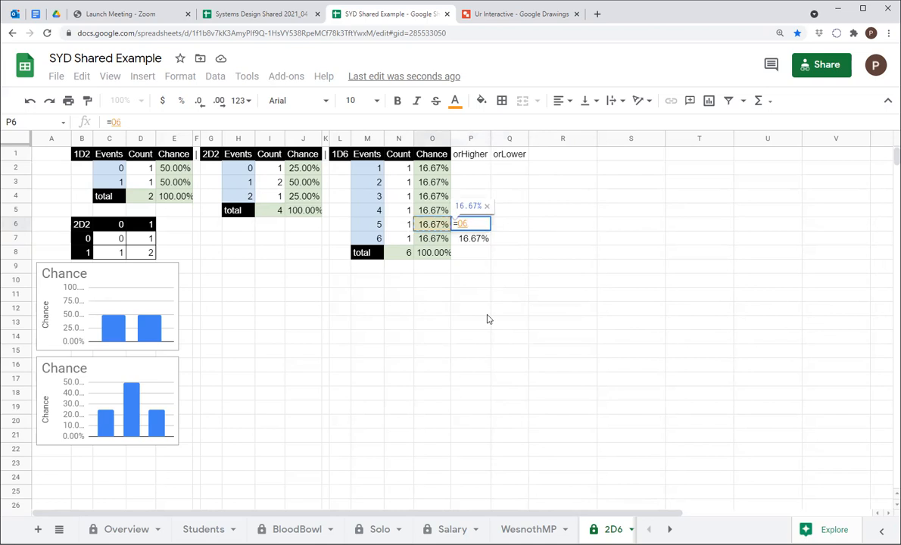
pyautogui.write('+P7')
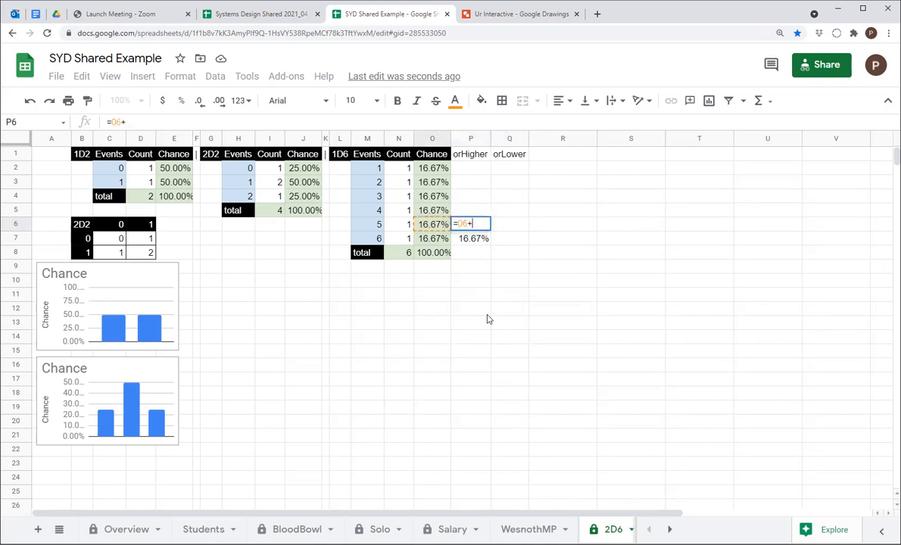
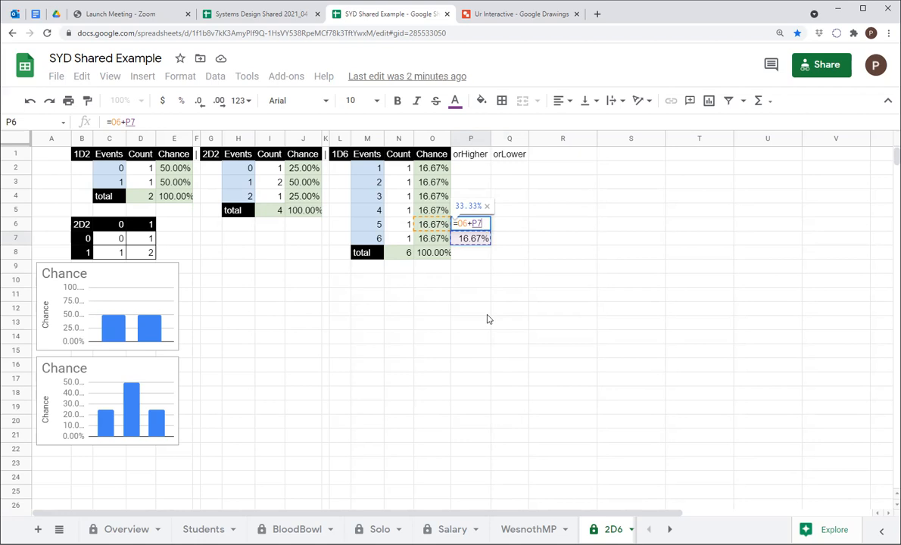
pyautogui.press('Return')
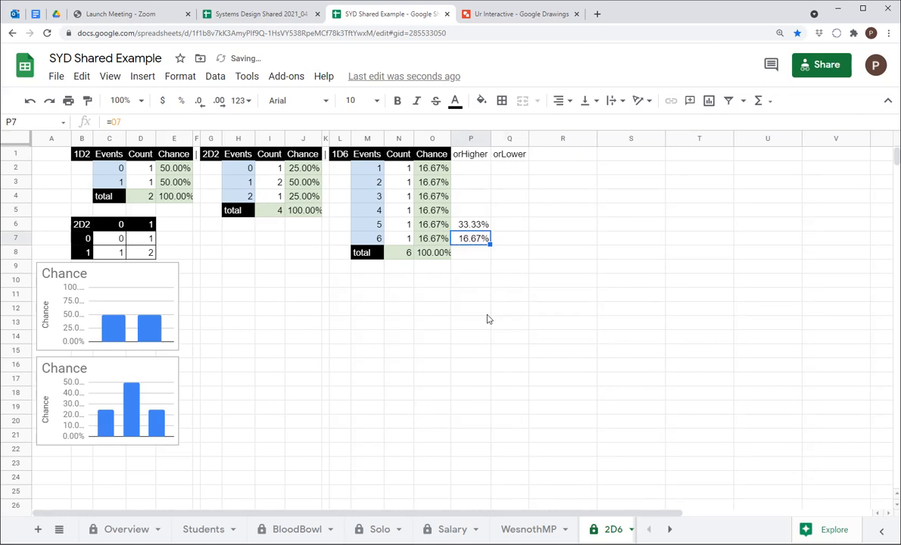
# Examine how the orHigher value in P6 relates to the events 5 and 6 and their chances
pyautogui.press('Up')
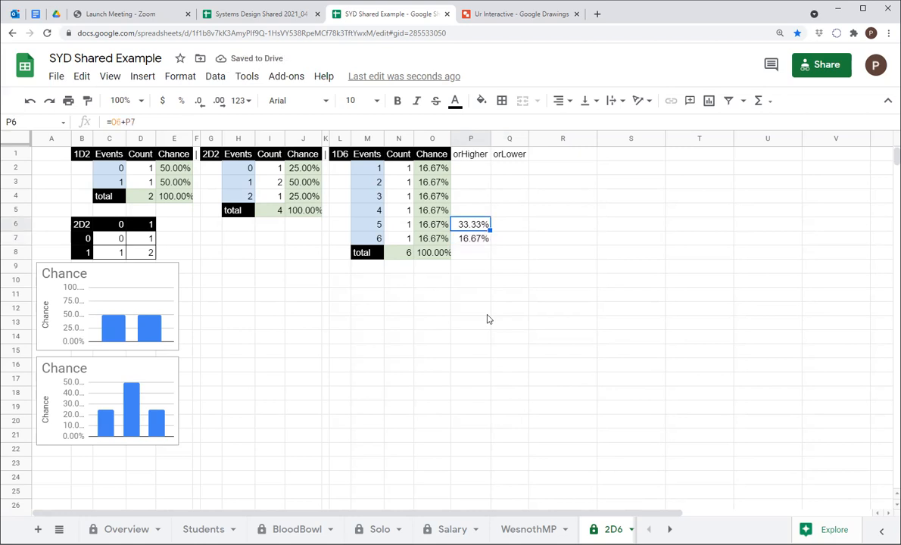
pyautogui.press('Left')
pyautogui.press('Left')
pyautogui.press('Left')
pyautogui.press('Right')
pyautogui.press('Right')
pyautogui.press('Right')
pyautogui.press('Left')
pyautogui.press('Left')
pyautogui.press('Left')
pyautogui.press('Down')
pyautogui.press('Up')
pyautogui.press('Down')
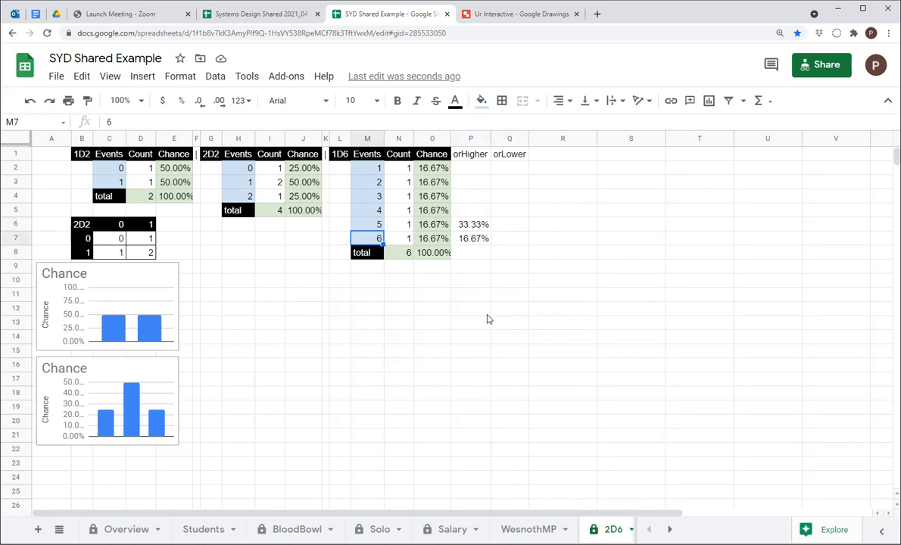
pyautogui.press('Right')
pyautogui.press('Right')
pyautogui.press('Right')
# Fill the cumulative formula from P6 upward through P2 to complete the orHigher column
pyautogui.press('Up')
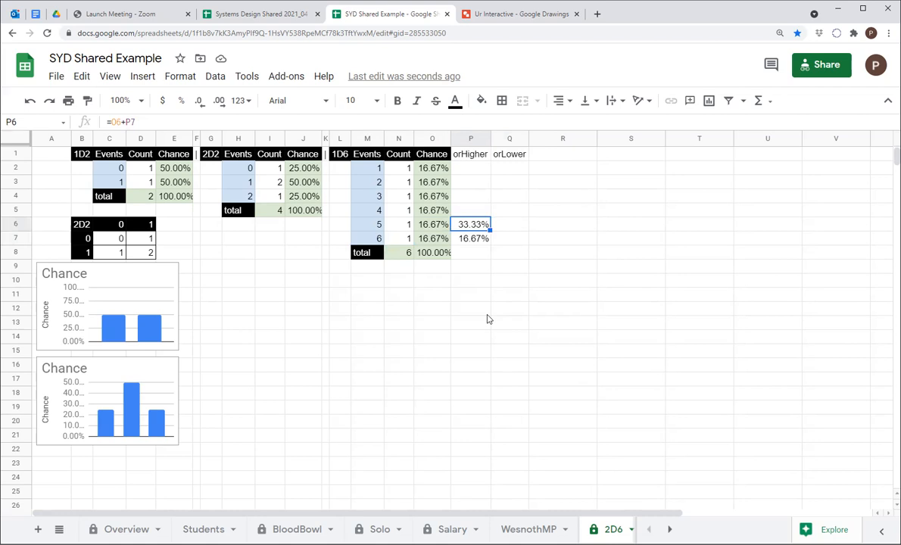
pyautogui.moveTo(492, 233); pyautogui.dragTo(488, 168)
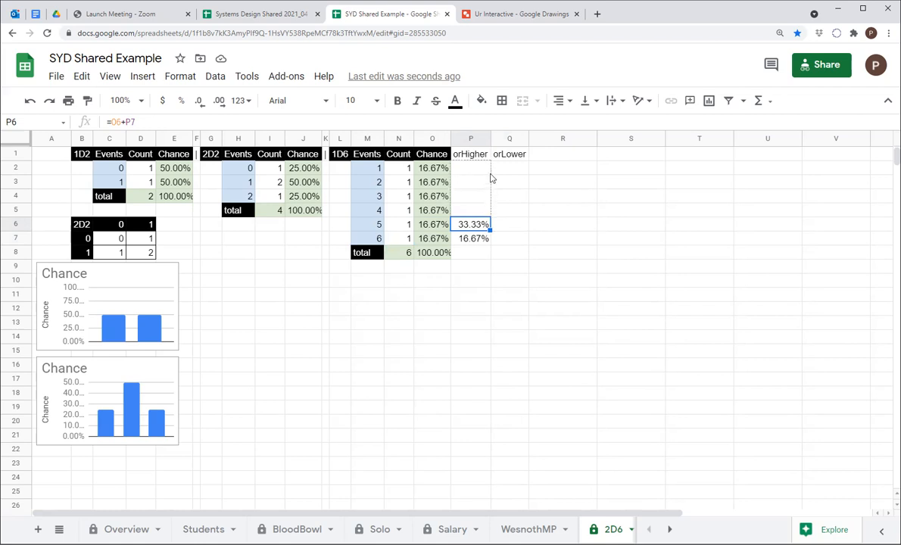
pyautogui.click(520, 271)
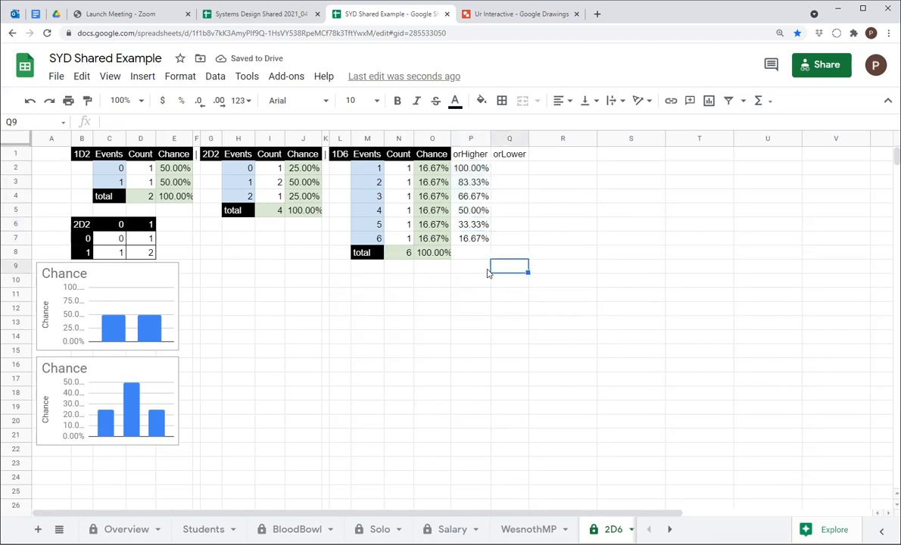
# Check the filled orHigher formulas from P5 up to P2, undoing any accidental cell move
pyautogui.click(463, 211)
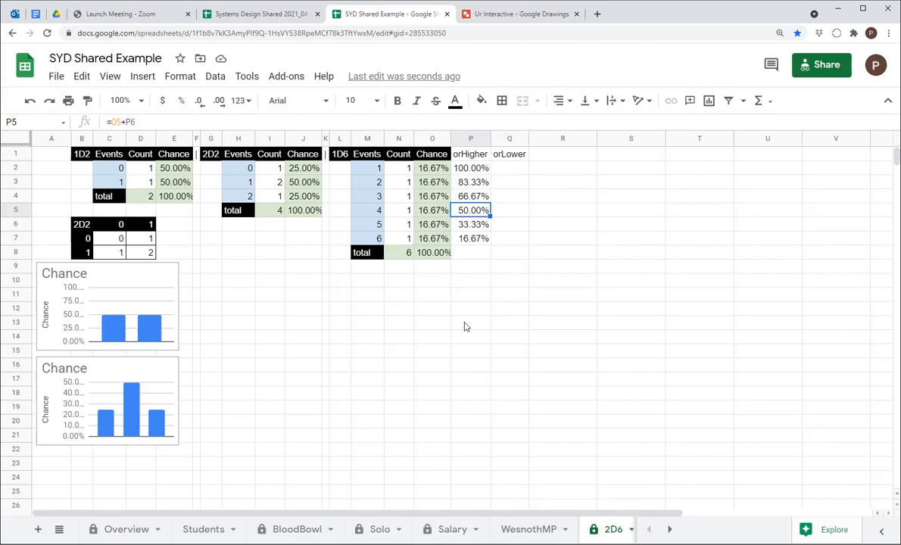
pyautogui.moveTo(473, 204); pyautogui.dragTo(471, 200)
pyautogui.hotkey('ctrl', 'z')
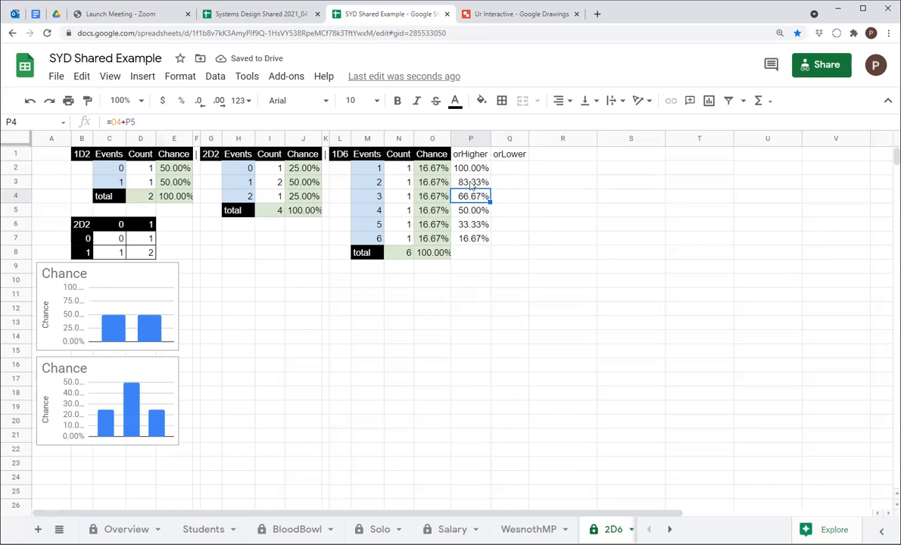
pyautogui.click(468, 183)
pyautogui.click(476, 170)
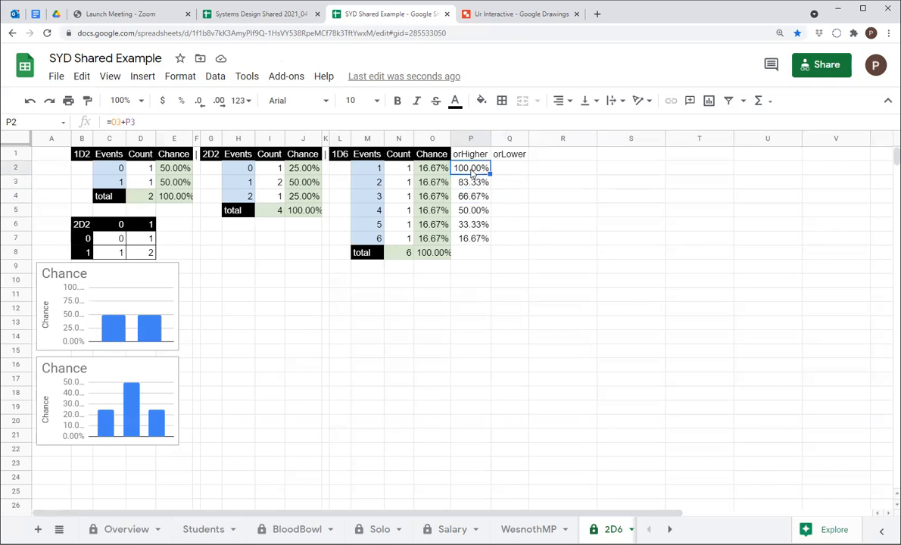
# Copy the black header formatting from the Chance header in O1 to the orHigher and orLower headers in P1:Q1
pyautogui.click(426, 155)
pyautogui.click(87, 100)
pyautogui.moveTo(456, 154); pyautogui.dragTo(507, 155)
# Start the orLower column by entering the formula =O2 in Q2
pyautogui.click(509, 170)
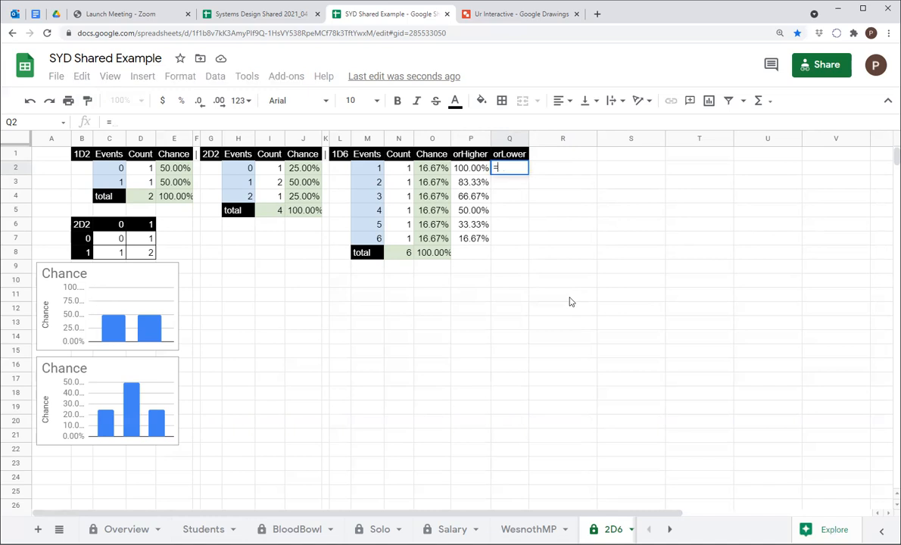
pyautogui.write('=O2')
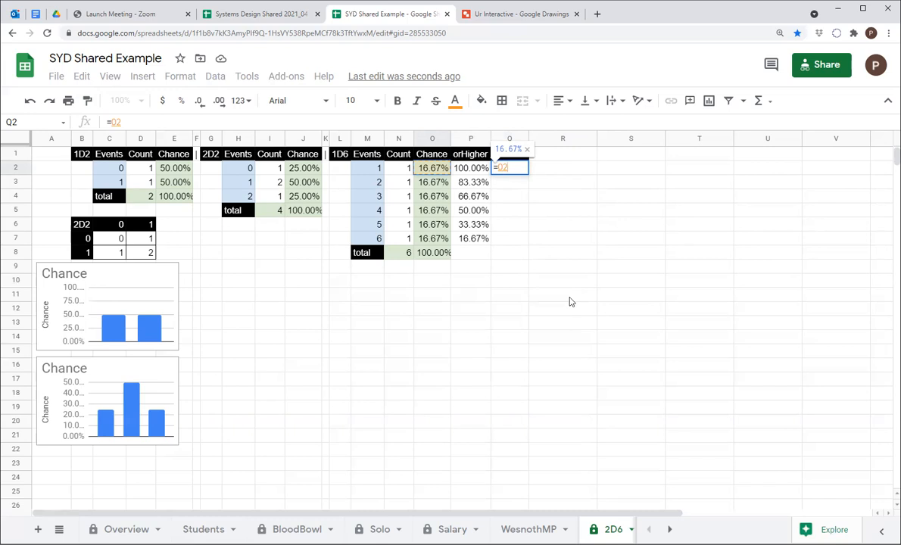
pyautogui.press('Return')
# Enter the cumulative orLower formula =O3+Q2 in Q3 for the event 2
pyautogui.write('=')
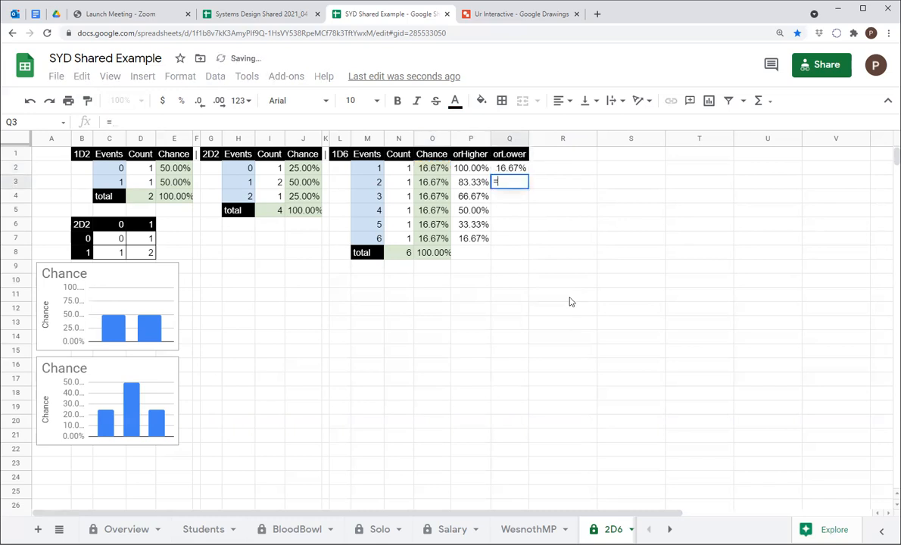
pyautogui.write('O3')
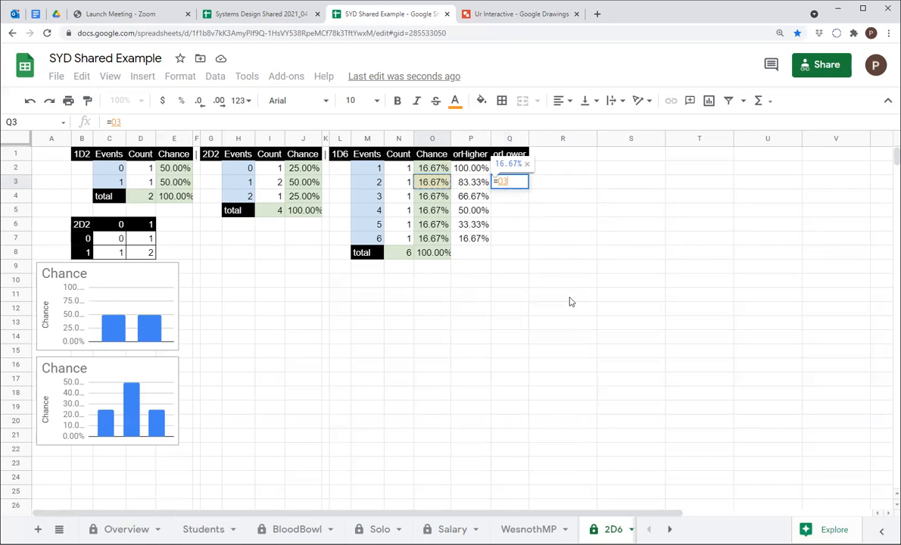
pyautogui.write('+Q2')
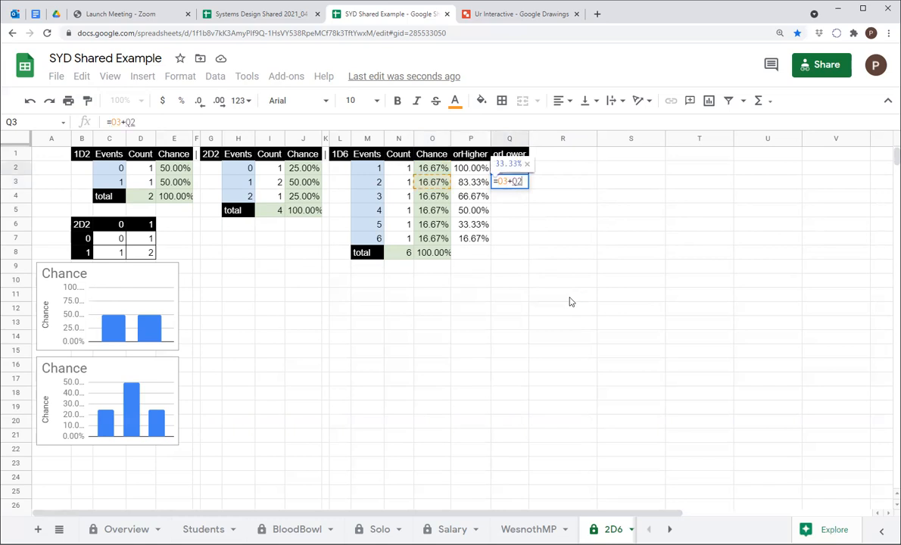
pyautogui.press('Return')
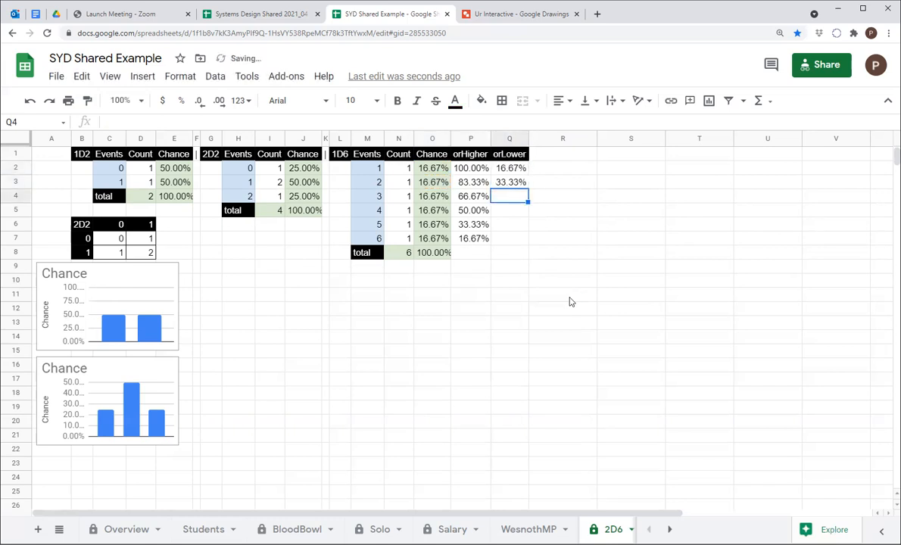
# Fill the cumulative formula from Q3 down through Q7 to complete the orLower column
pyautogui.click(520, 185)
pyautogui.moveTo(528, 189); pyautogui.dragTo(525, 243)
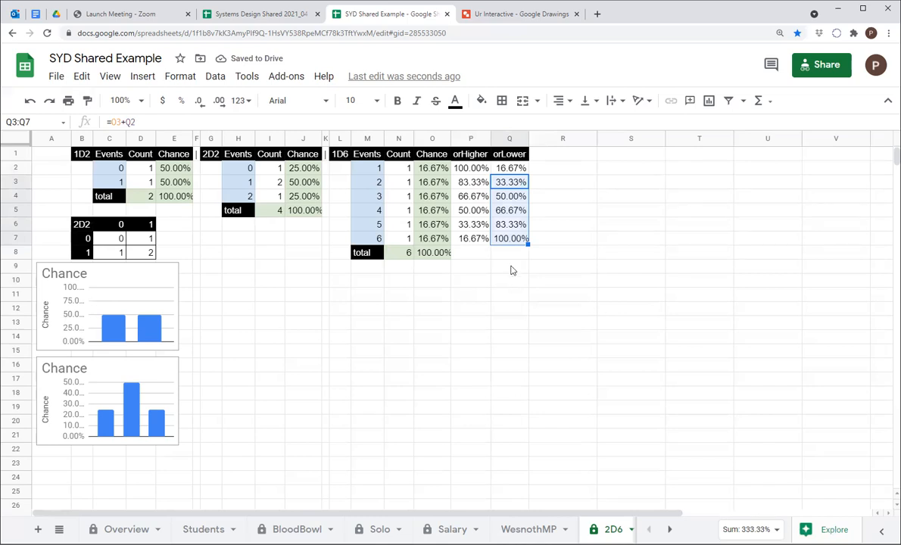
pyautogui.click(511, 257)
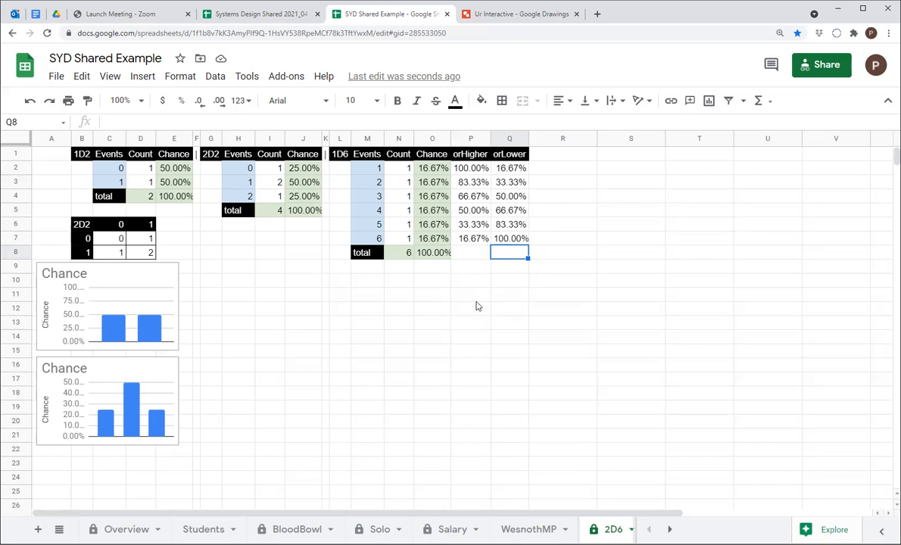
# Label L10 as 2D6 and enter the die values 1 to 6 across M10:R10
pyautogui.click(340, 283)
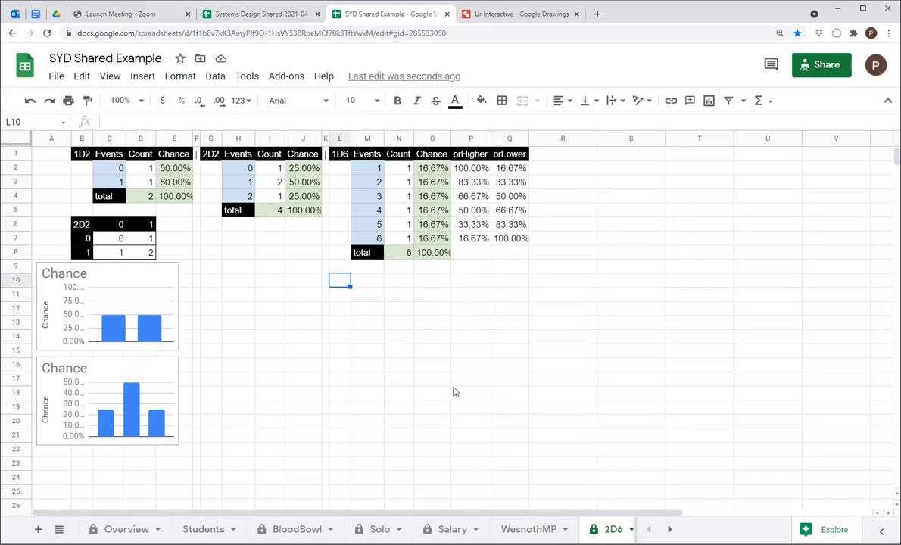
pyautogui.write('2D6')
pyautogui.press('Return')
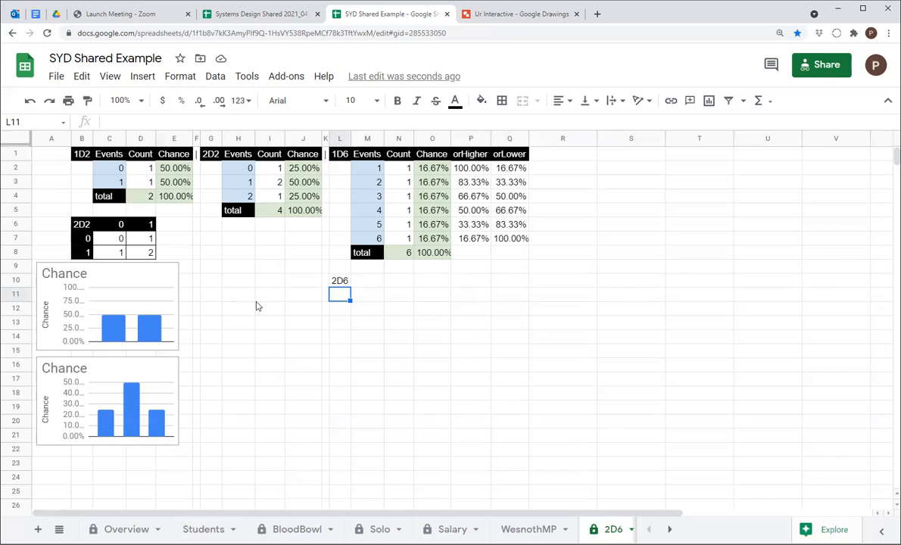
pyautogui.click(360, 282)
pyautogui.write('1')
pyautogui.press('Tab')
pyautogui.write('2')
pyautogui.press('Tab')
pyautogui.write('3')
pyautogui.press('Tab')
pyautogui.write('4')
pyautogui.press('Tab')
pyautogui.write('5')
pyautogui.press('Tab')
pyautogui.write('6')
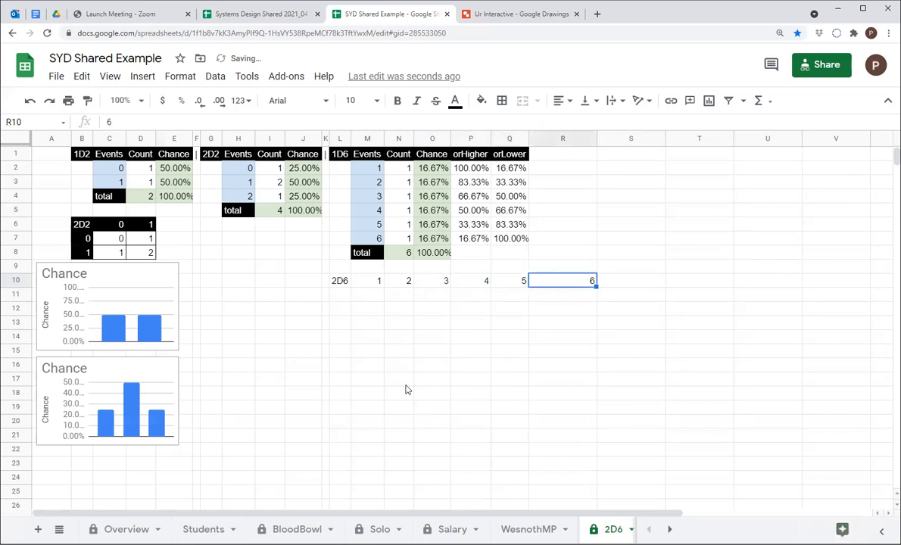
# Enter the second die's values 1 to 6 down L11:L16 below the 2D6 label
pyautogui.press('Left')
pyautogui.press('Left')
pyautogui.press('Left')
pyautogui.press('Left')
pyautogui.press('Left')
pyautogui.press('Left')
pyautogui.press('Down')
pyautogui.write('1 2 3 4 5 6')
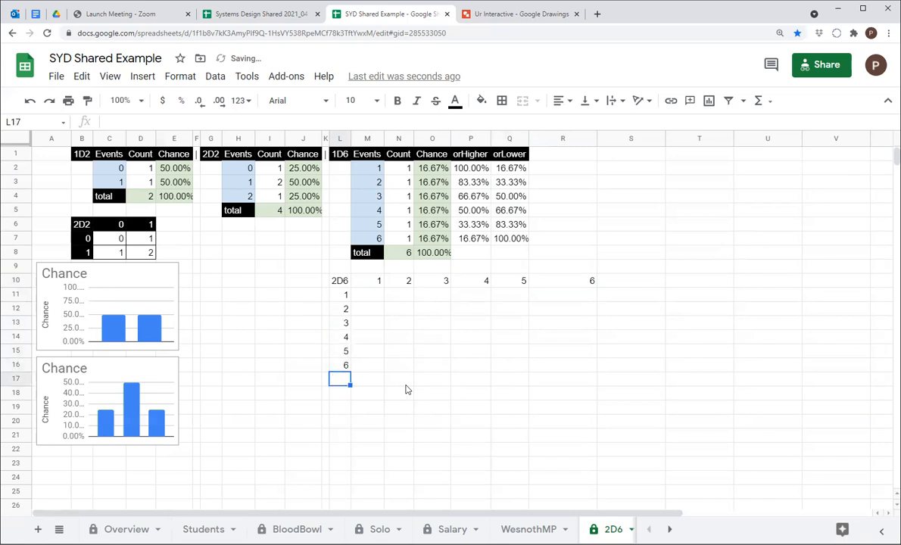
# Copy the black formatting of the total label in M8 to the 2D6 grid headers in L10:L16 and M10:R10
pyautogui.click(371, 253)
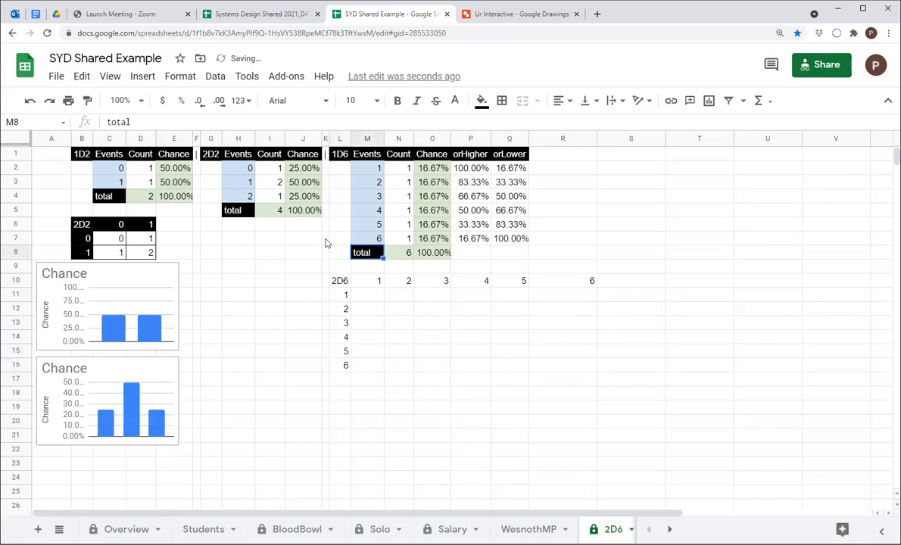
pyautogui.click(87, 99)
pyautogui.moveTo(339, 281); pyautogui.dragTo(346, 366)
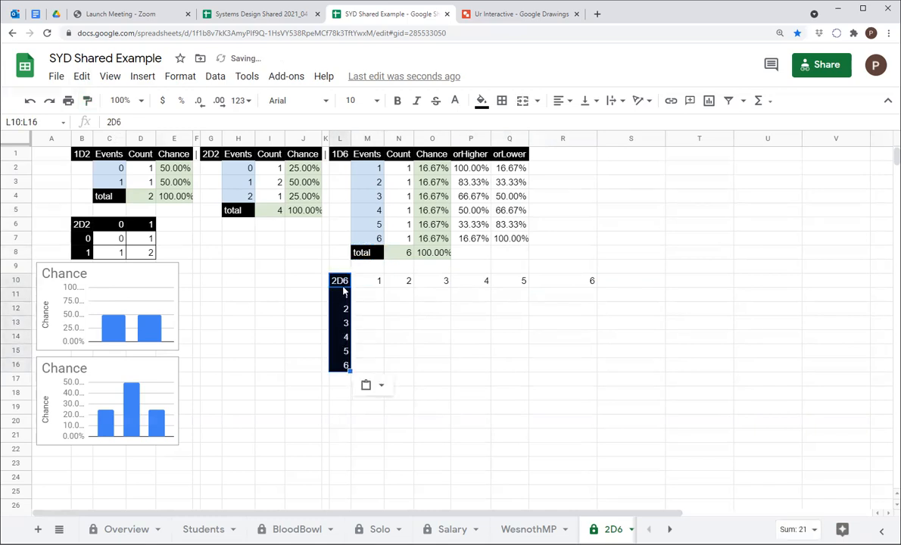
pyautogui.click(87, 100)
pyautogui.moveTo(371, 281); pyautogui.dragTo(574, 289)
# Apply borders to all cells of the 2D6 grid in M11:R16
pyautogui.click(368, 294)
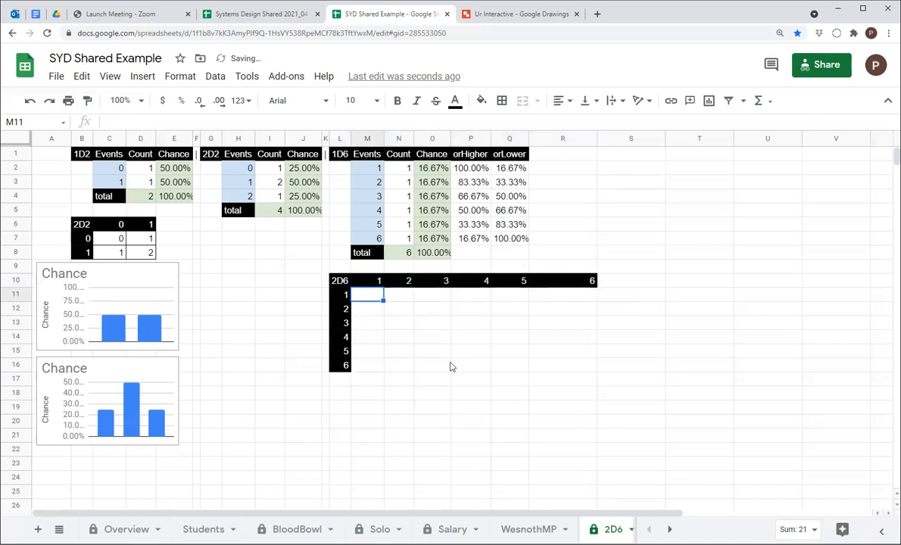
pyautogui.keyDown('shift'); pyautogui.click(569, 364); pyautogui.keyUp('shift')
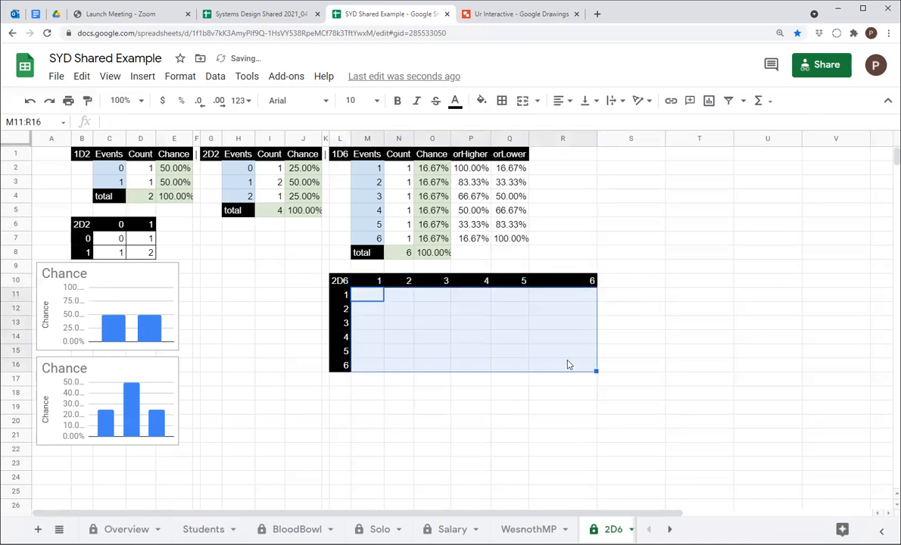
pyautogui.click(501, 100)
pyautogui.click(508, 126)
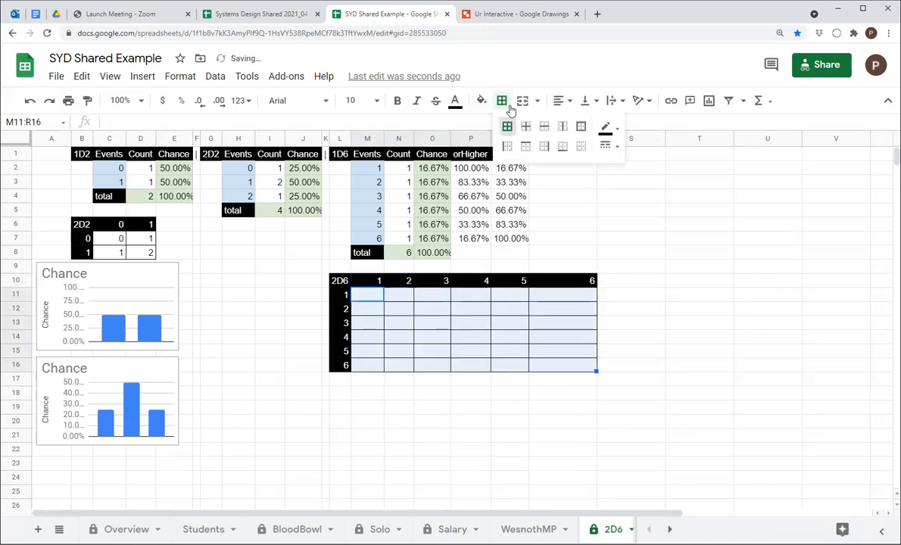
pyautogui.click(462, 420)
# Enter the formula =L11+M10 in M11 to add the two die values
pyautogui.click(371, 296)
pyautogui.write('=')
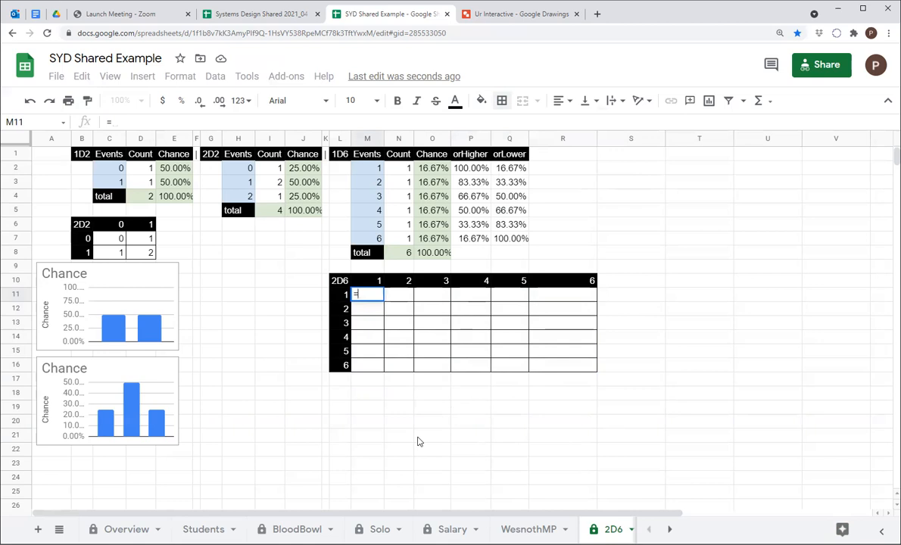
pyautogui.press('Left')
pyautogui.press('Up')
pyautogui.press('Down')
pyautogui.write('+')
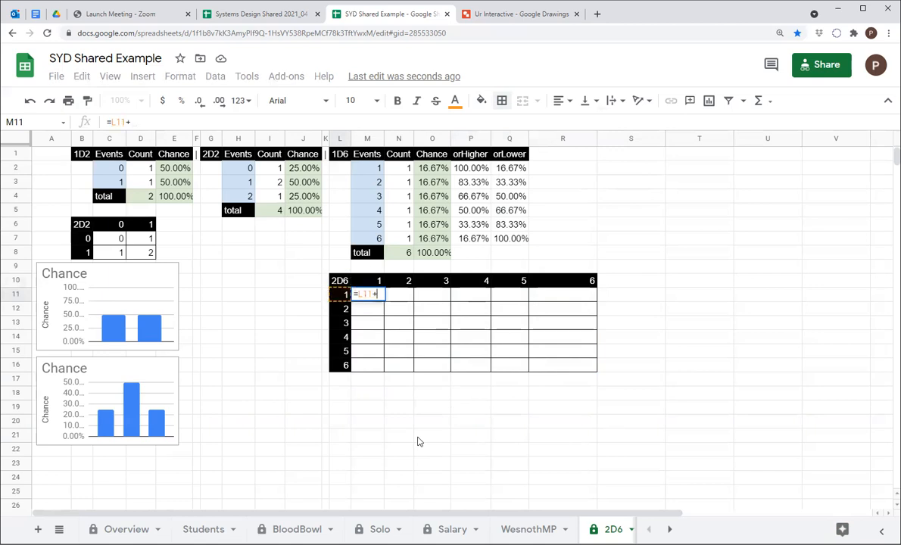
pyautogui.press('Up')
pyautogui.press('Return')
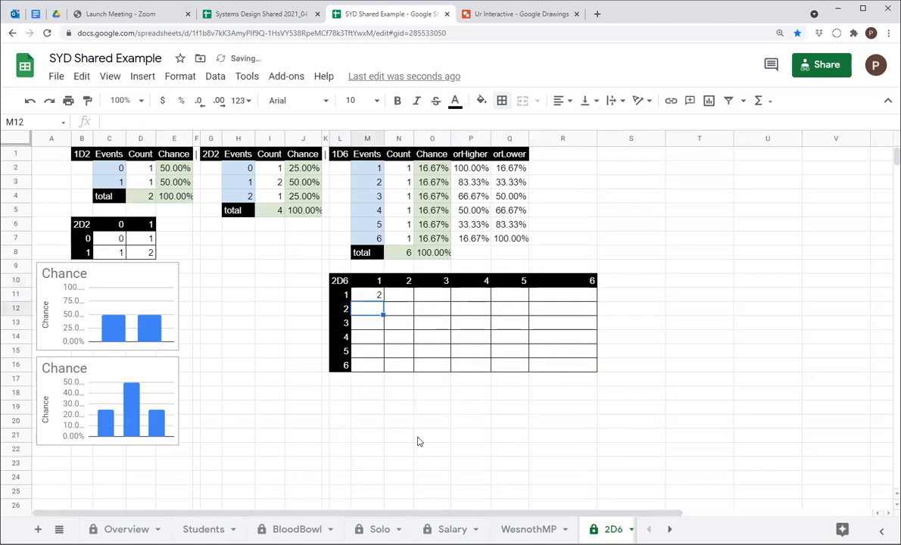
# Lock the header column and header row references in M11, making the formula =$L11+M$10
pyautogui.press('Up')
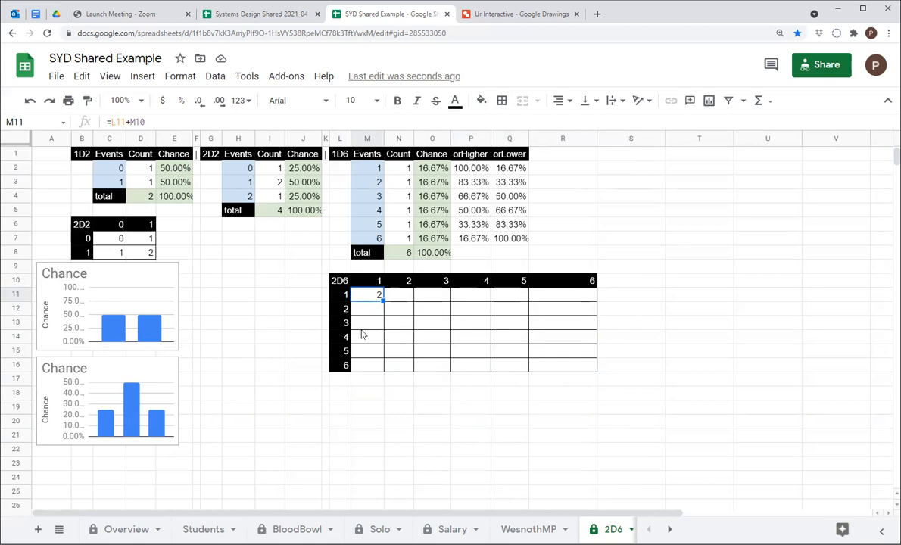
pyautogui.click(340, 138)
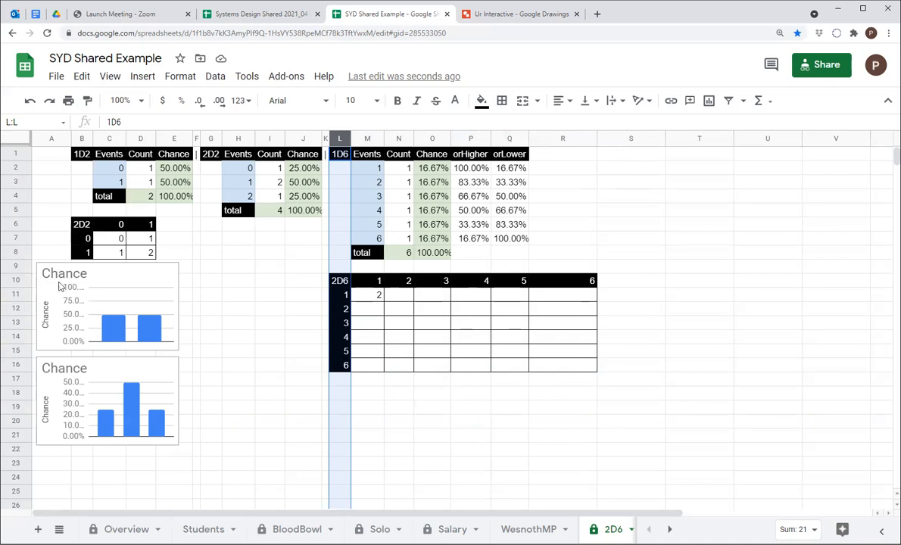
pyautogui.click(21, 282)
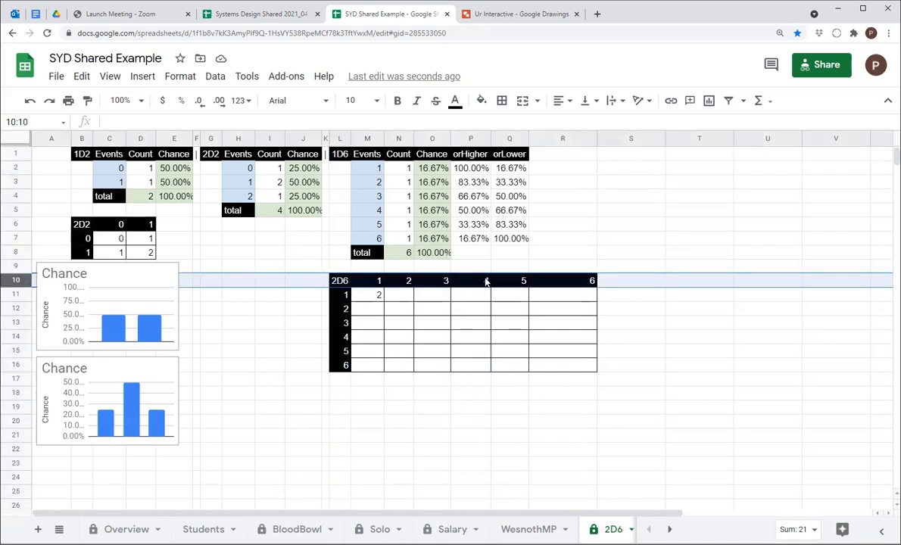
pyautogui.click(369, 297)
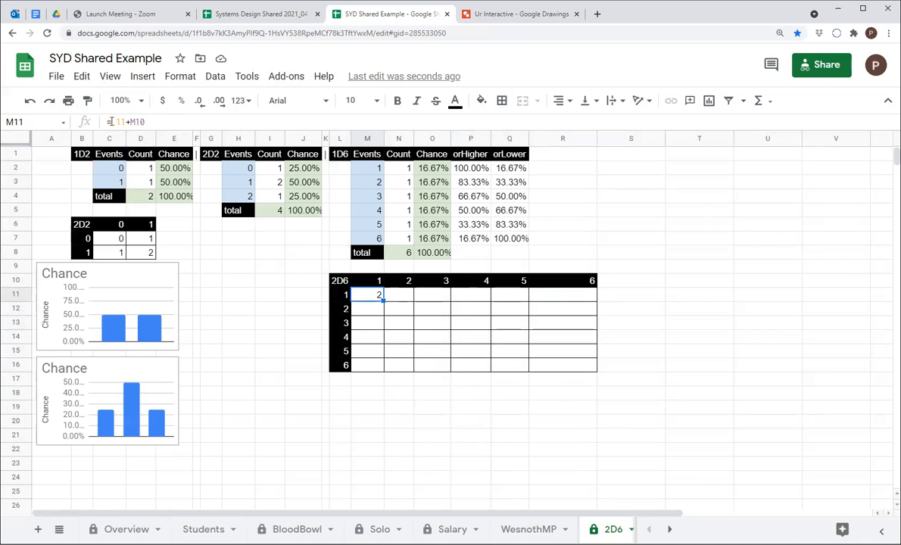
pyautogui.click(110, 121)
pyautogui.write('$')
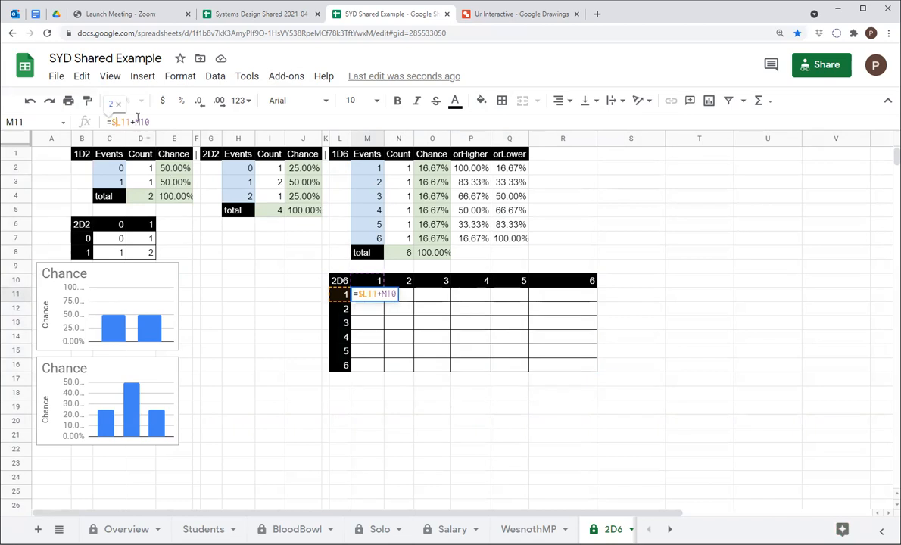
pyautogui.click(140, 121)
pyautogui.write('$')
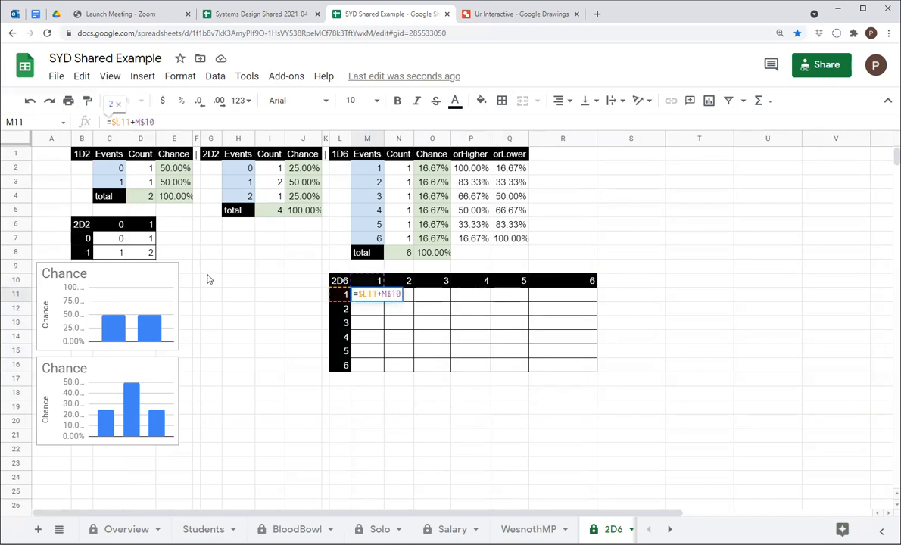
pyautogui.click(239, 297)
# Fill the M11 formula down to row 16 and across to column R, and narrow column R to fit the grid
pyautogui.click(374, 296)
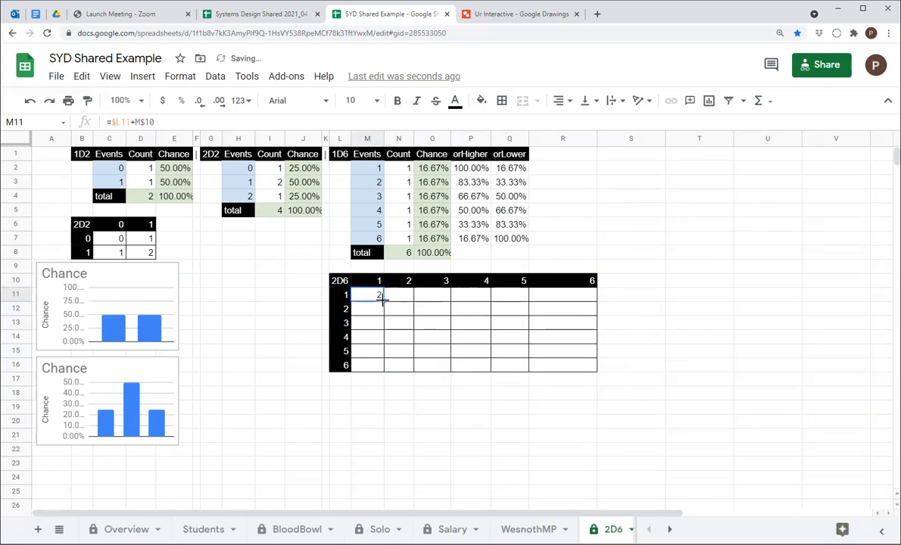
pyautogui.doubleClick(383, 302)
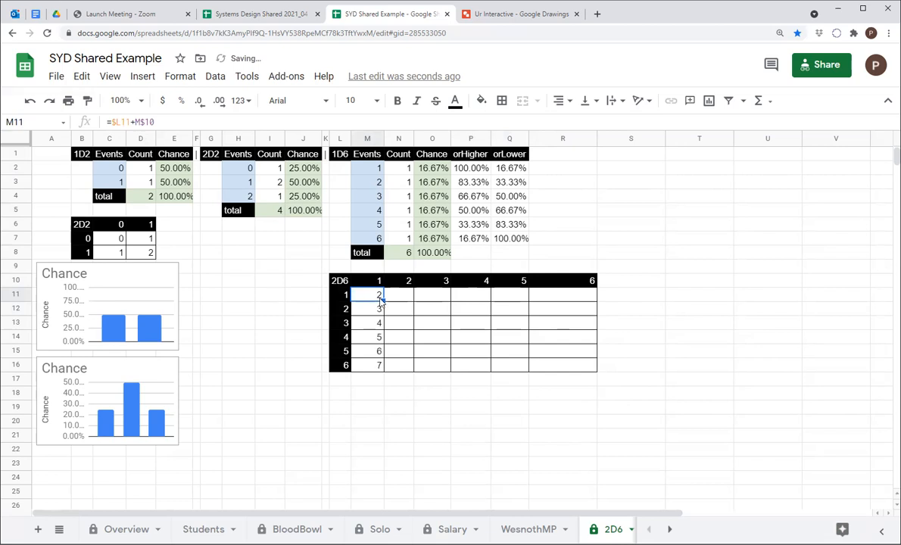
pyautogui.keyDown('shift'); pyautogui.click(378, 366); pyautogui.keyUp('shift')
pyautogui.moveTo(382, 370); pyautogui.dragTo(559, 364)
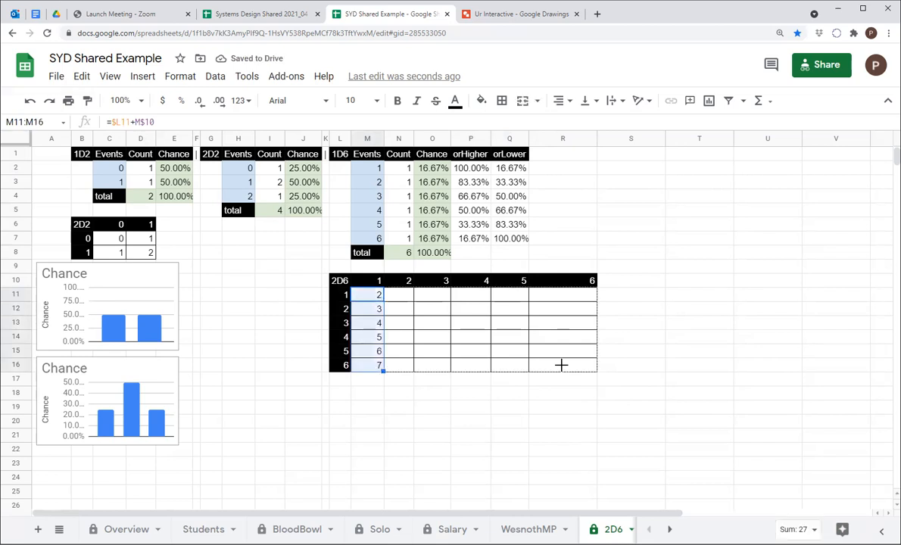
pyautogui.click(513, 447)
pyautogui.moveTo(596, 139); pyautogui.dragTo(554, 139)
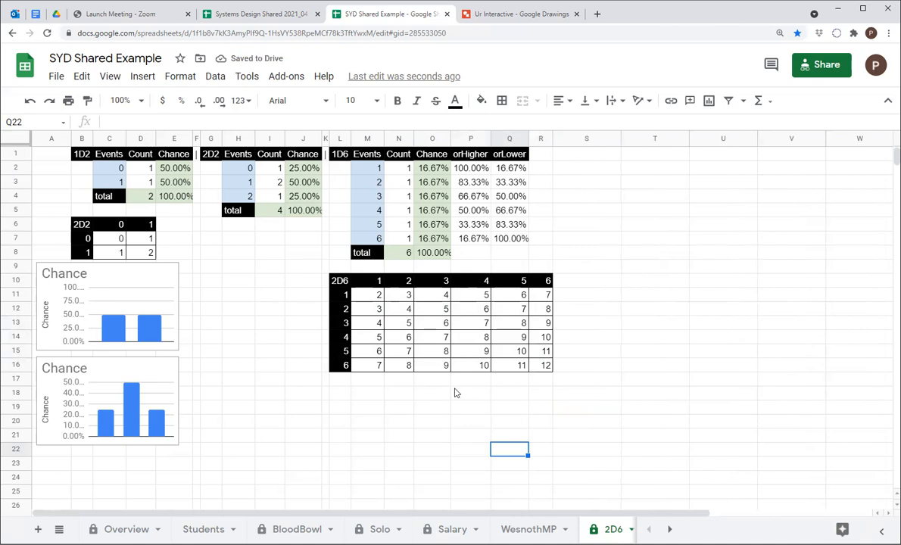
# Examine the 2D6 sums in the corner cells M11 and R16 and in their neighbours M12, N11, Q16 and R15
pyautogui.click(371, 296)
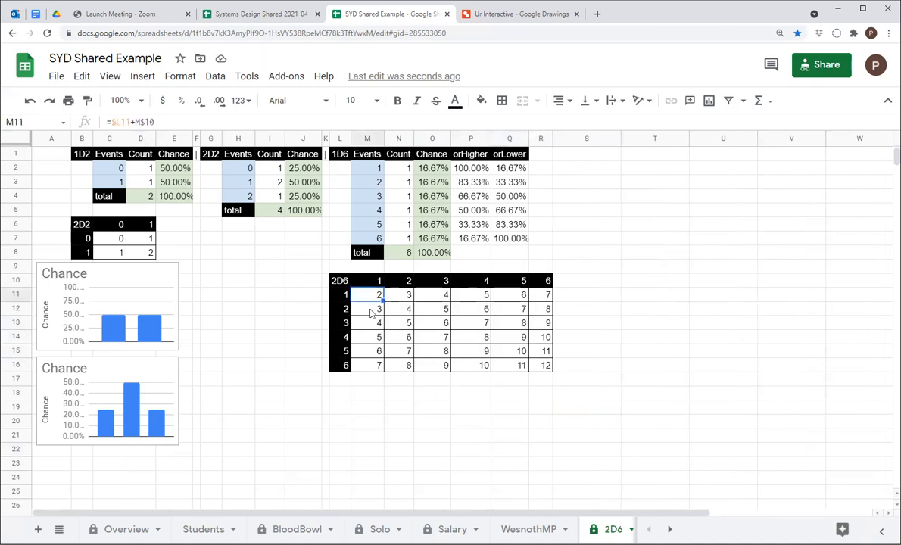
pyautogui.click(543, 366)
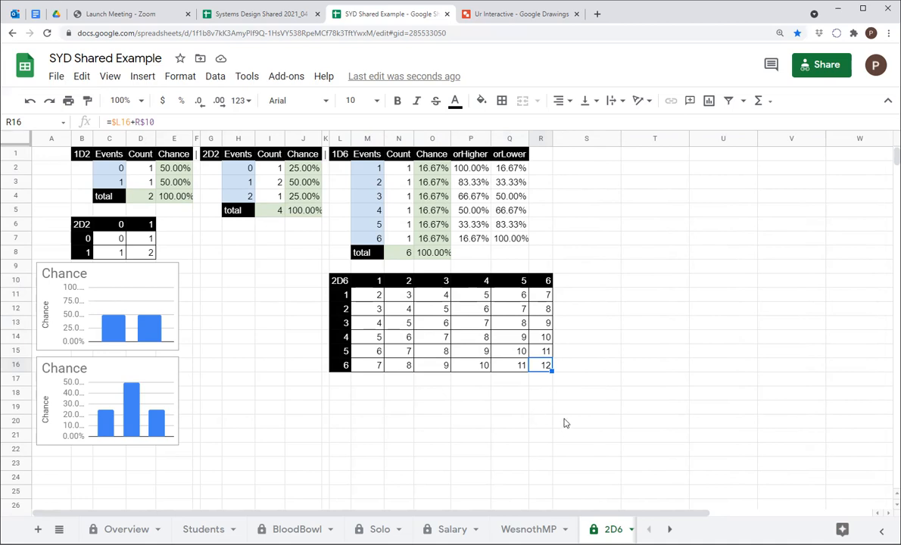
pyautogui.click(375, 297)
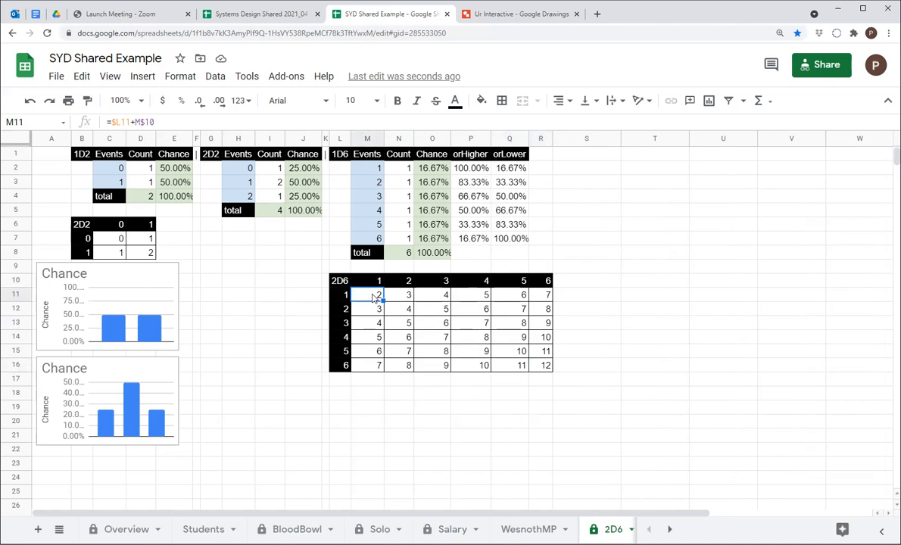
pyautogui.click(542, 369)
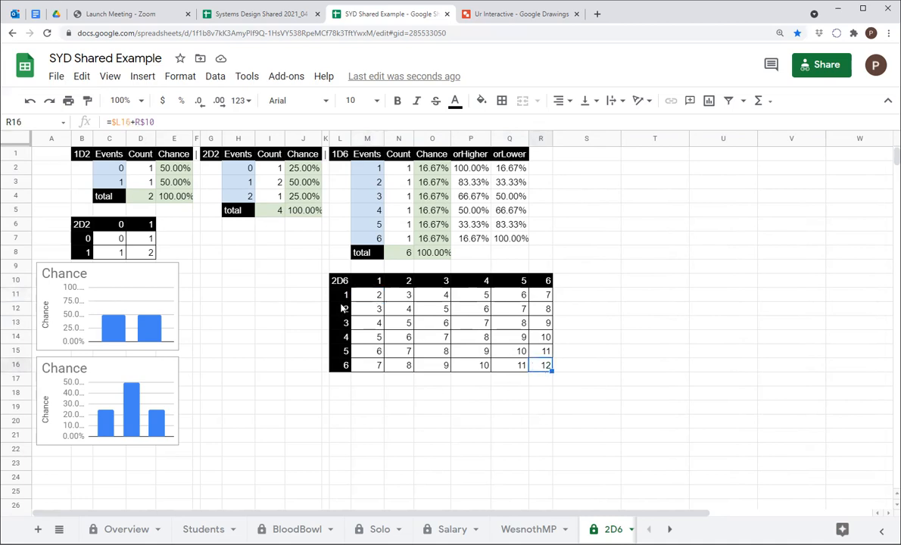
pyautogui.click(371, 311)
pyautogui.click(402, 301)
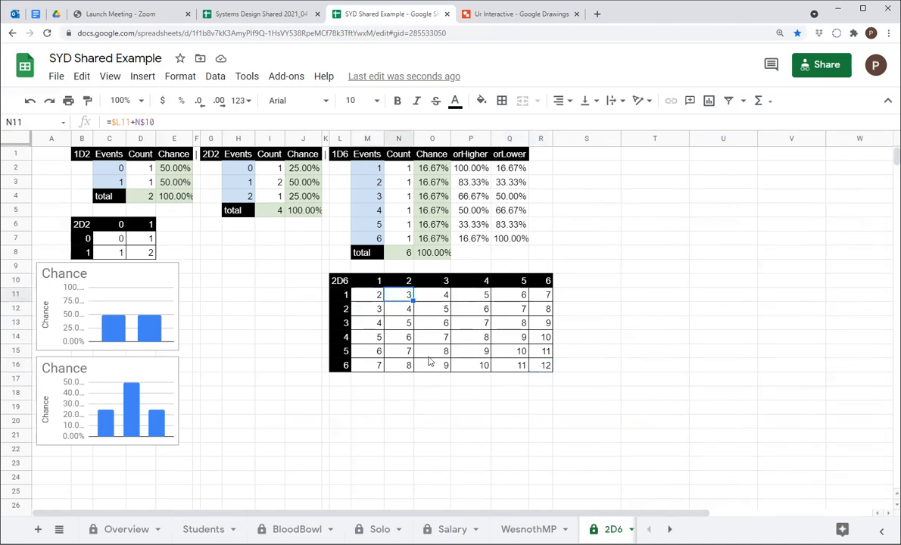
pyautogui.click(521, 367)
pyautogui.click(546, 352)
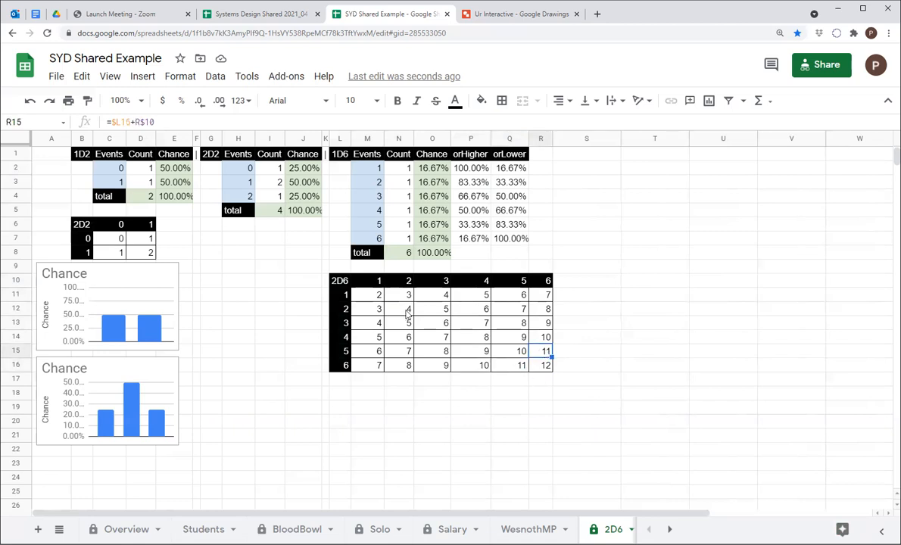
# Start a color scale conditional format rule for the 2D6 sums in M11:R16
pyautogui.moveTo(368, 295); pyautogui.dragTo(534, 368)
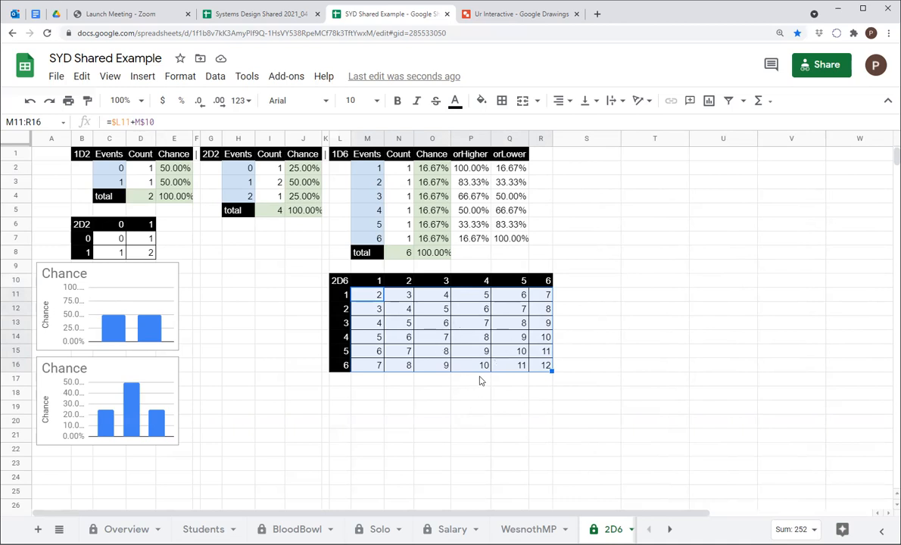
pyautogui.click(181, 78)
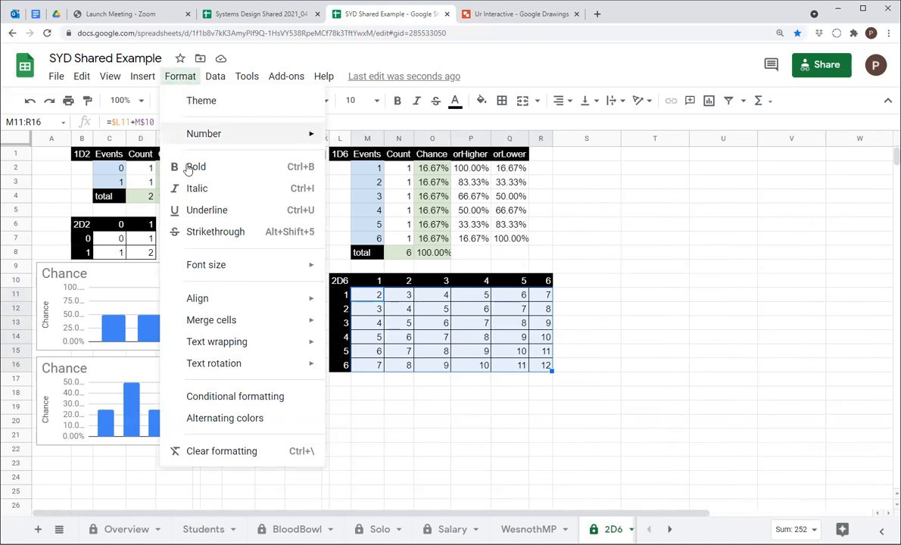
pyautogui.click(243, 404)
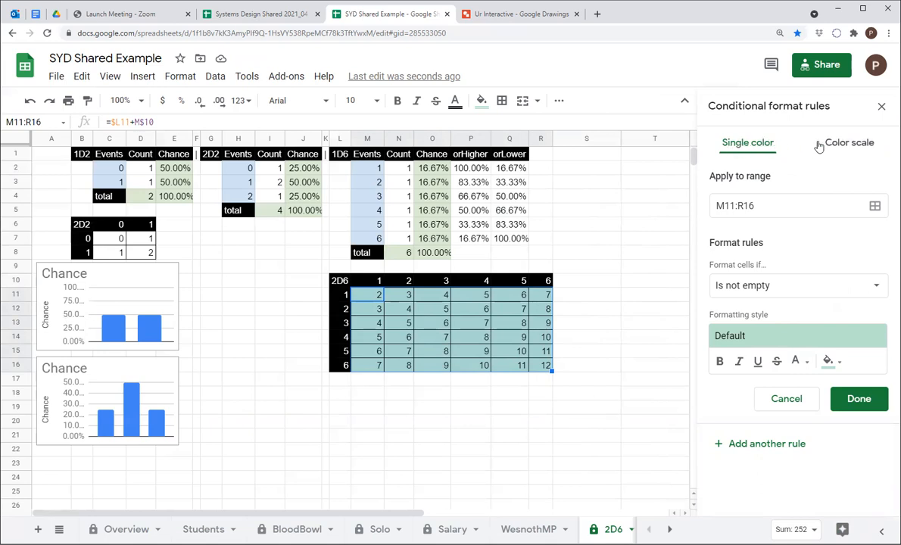
pyautogui.click(849, 144)
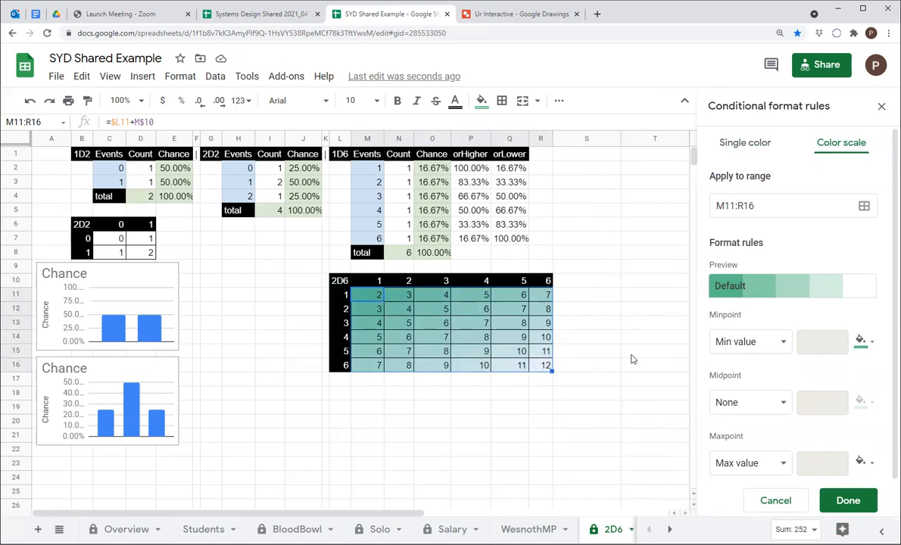
# Set the color scale's midpoint to 50 percent with white as its color
pyautogui.scroll(-1, 758, 341)
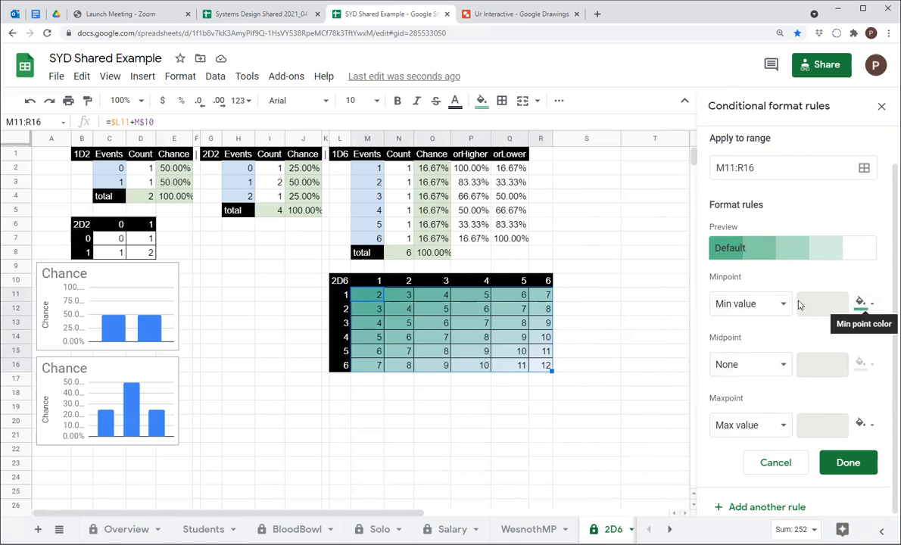
pyautogui.click(787, 371)
pyautogui.click(787, 371)
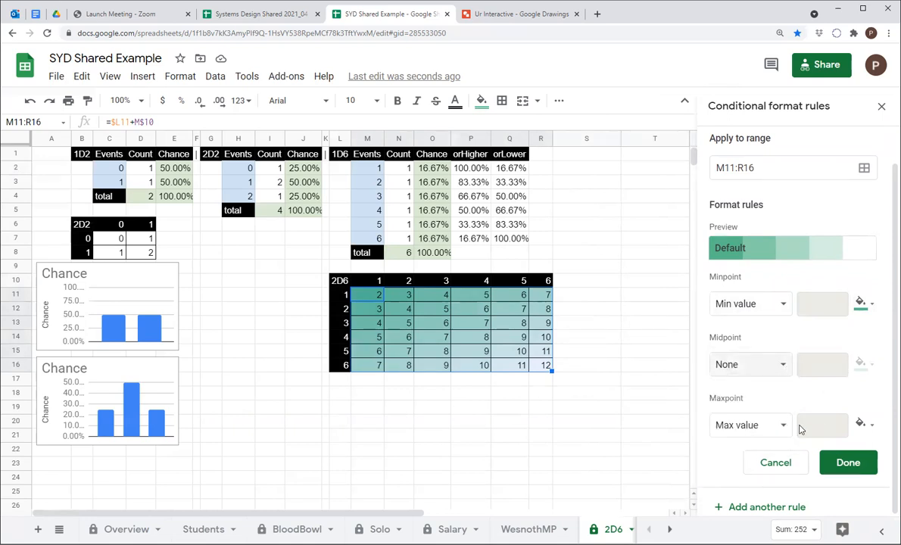
pyautogui.click(780, 367)
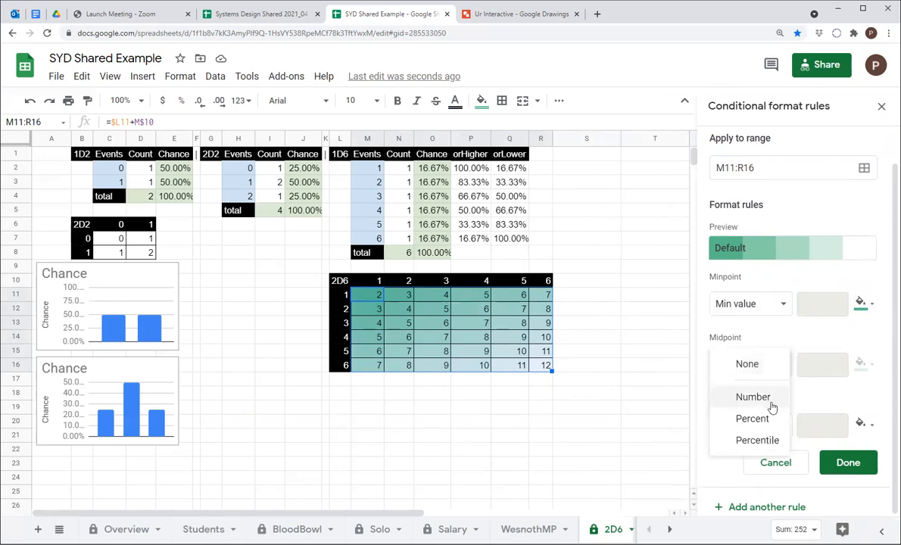
pyautogui.click(749, 417)
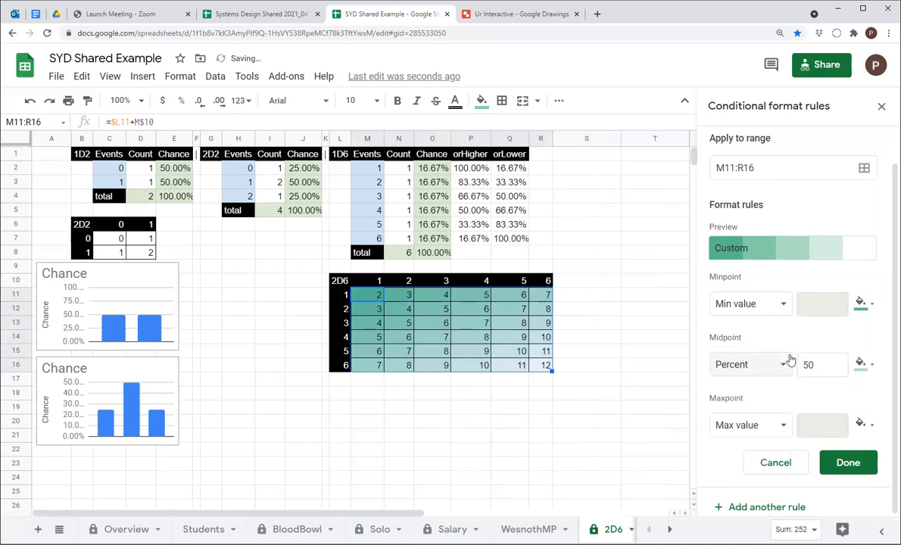
pyautogui.click(860, 365)
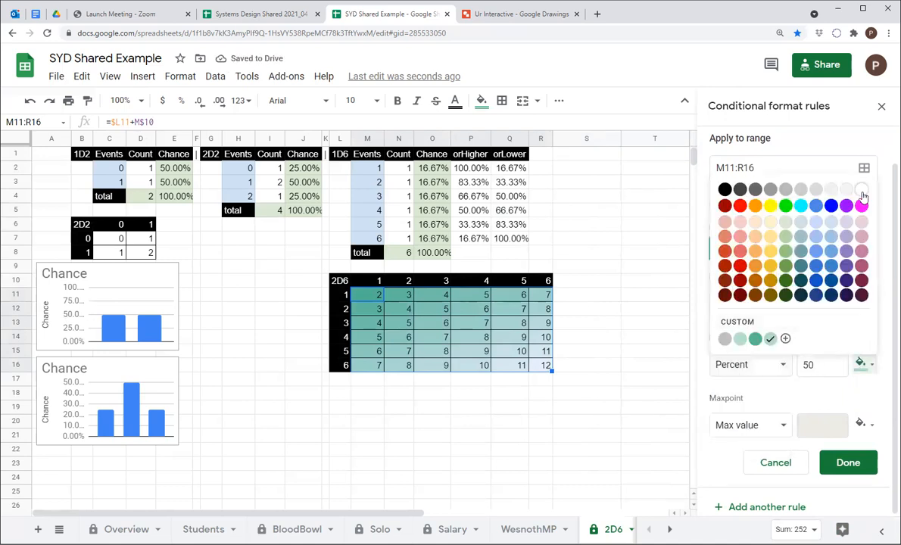
pyautogui.click(800, 189)
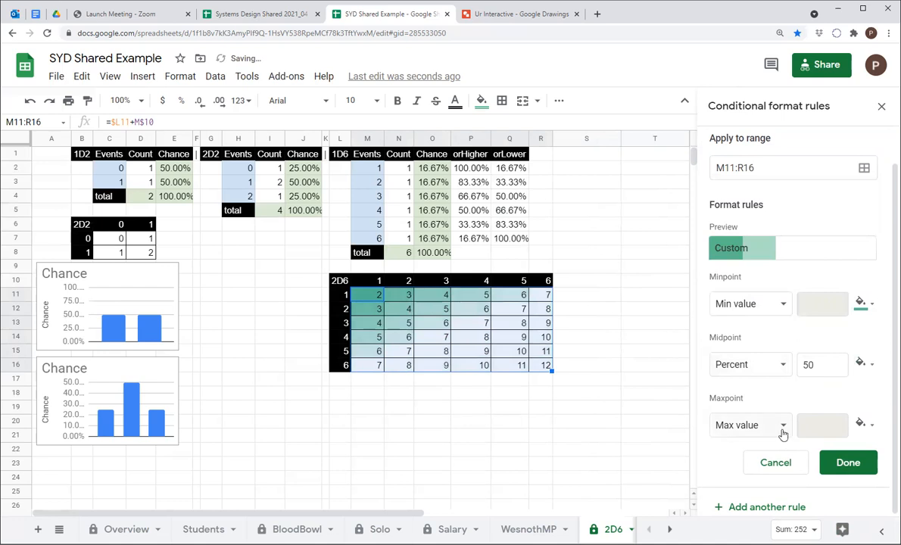
# Color the scale's maxpoint red and finish the conditional format rule for M11:R16
pyautogui.click(860, 425)
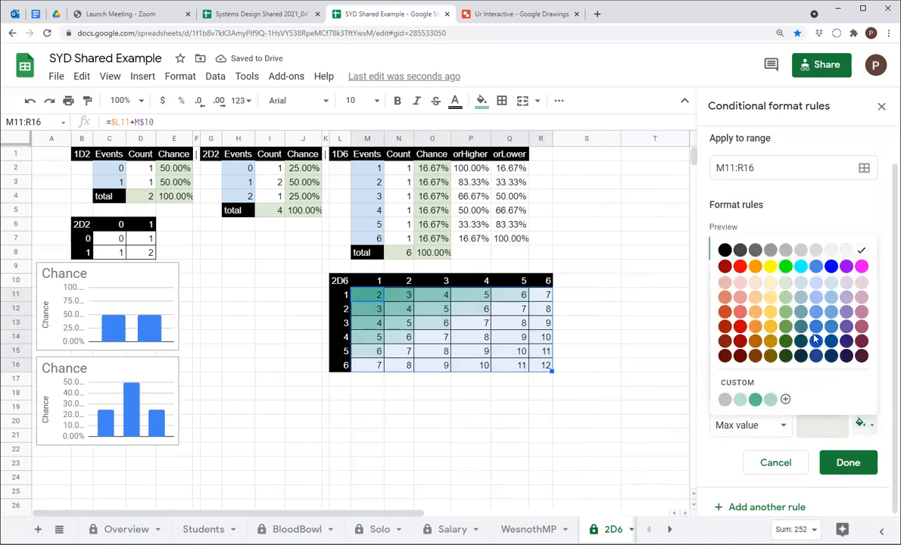
pyautogui.click(740, 266)
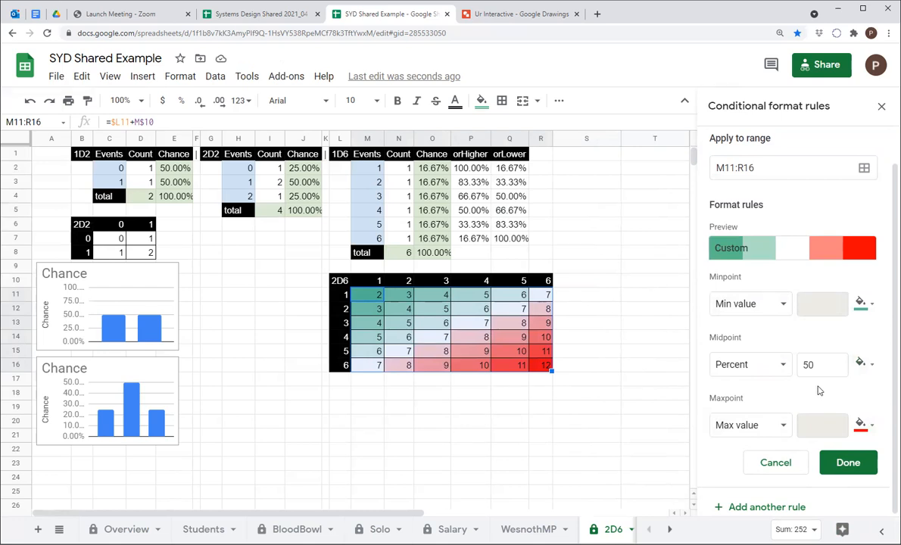
pyautogui.click(848, 461)
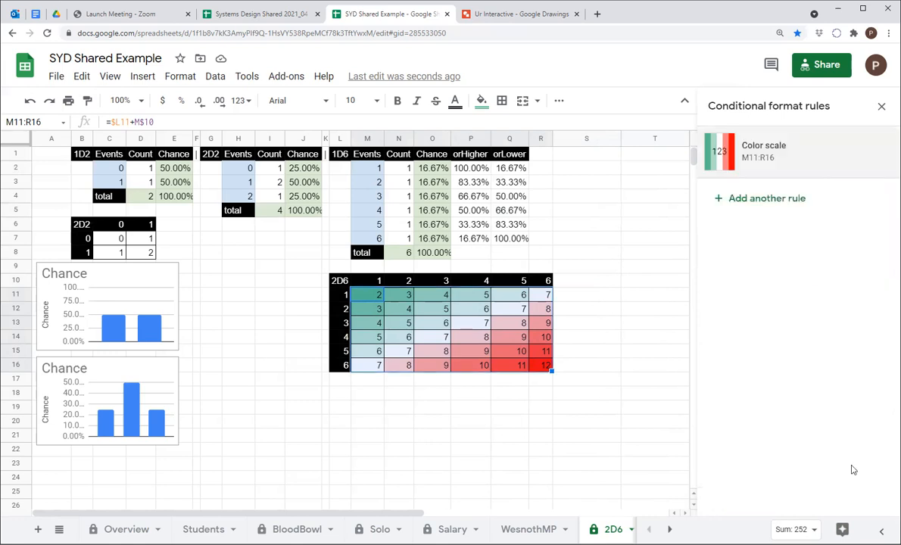
pyautogui.click(881, 106)
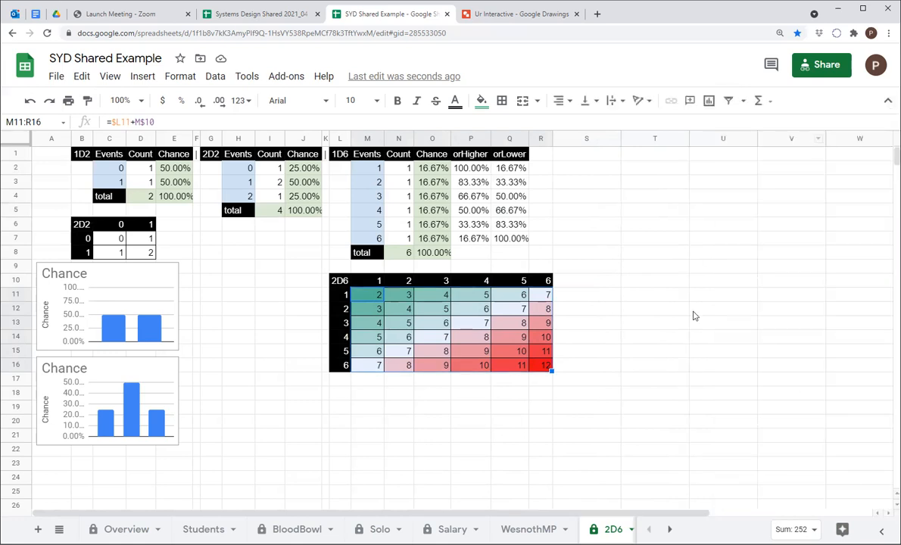
pyautogui.click(613, 394)
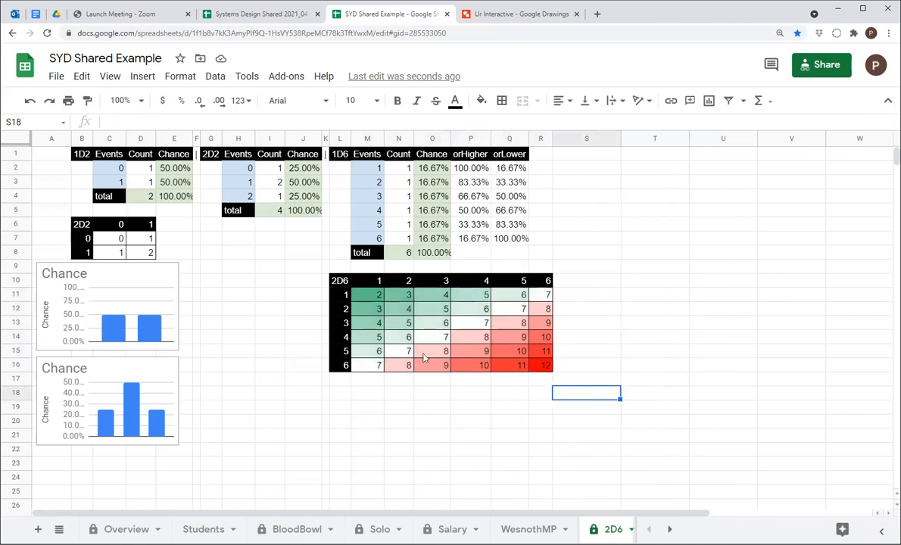
# Examine the 2D6 grid's low corner, the diagonal of sevens from M16 to R11, and the high corner R16
pyautogui.click(373, 297)
pyautogui.click(401, 295)
pyautogui.click(370, 364)
pyautogui.click(399, 351)
pyautogui.click(433, 337)
pyautogui.click(472, 323)
pyautogui.click(511, 309)
pyautogui.click(542, 295)
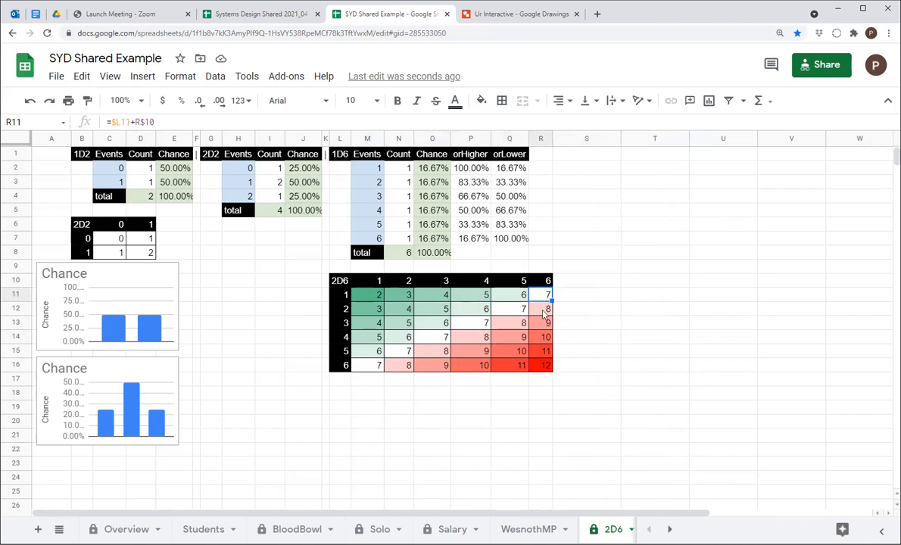
pyautogui.click(542, 366)
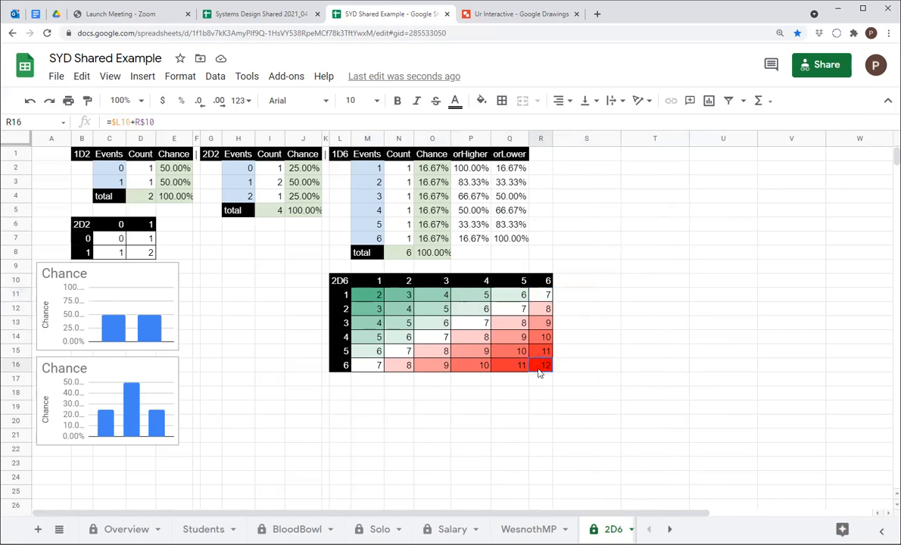
pyautogui.click(558, 426)
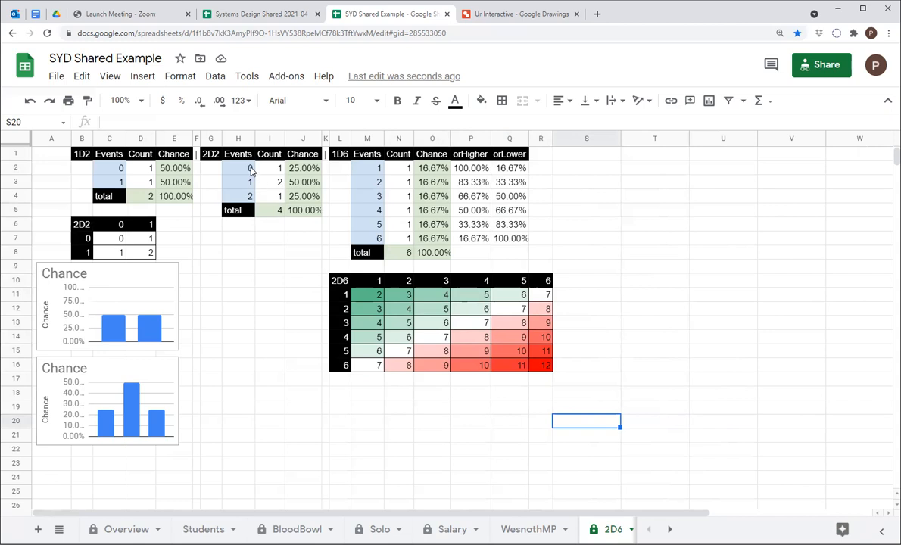
# Copy the 1D6 table's header row L1:Q1 to the range starting at S1
pyautogui.hotkey('ctrl', 'Up')
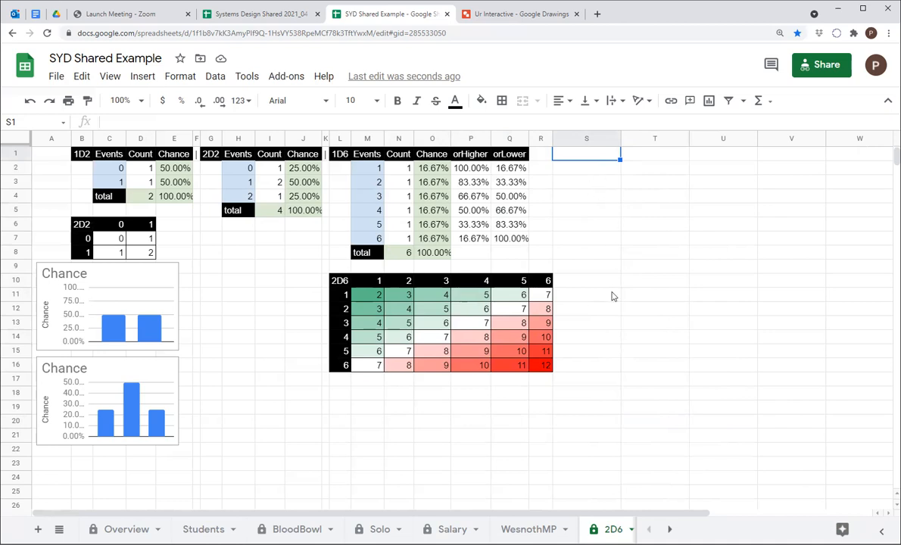
pyautogui.write('2')
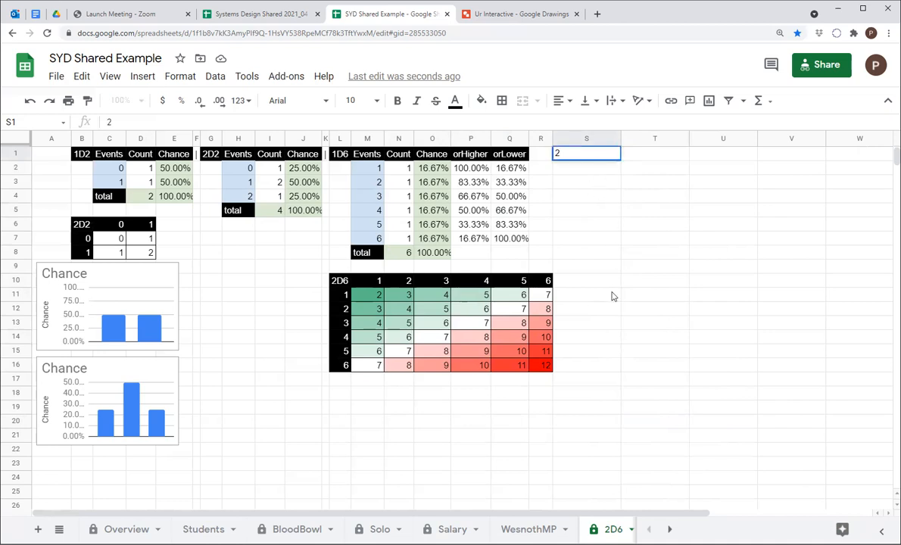
pyautogui.moveTo(335, 154); pyautogui.dragTo(523, 161)
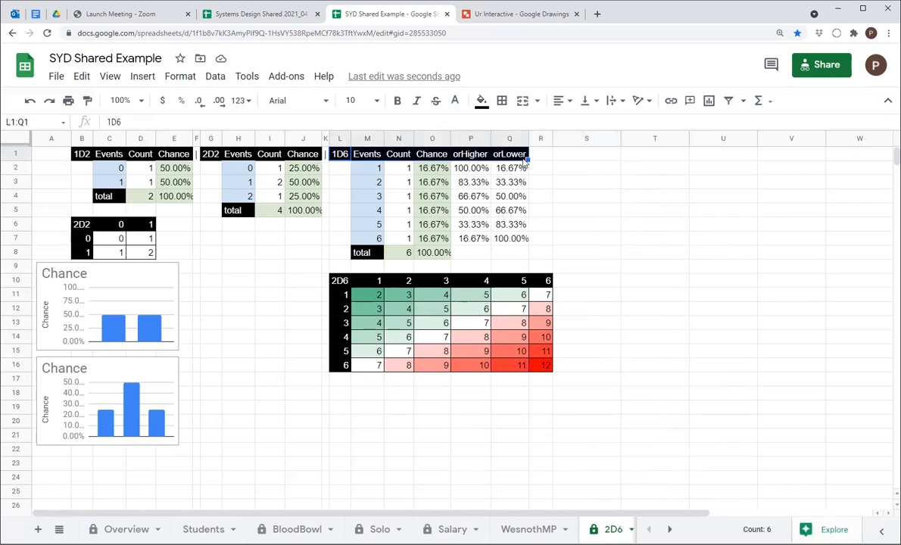
pyautogui.hotkey('ctrl', 'c')
pyautogui.click(585, 156)
pyautogui.hotkey('ctrl', 'v')
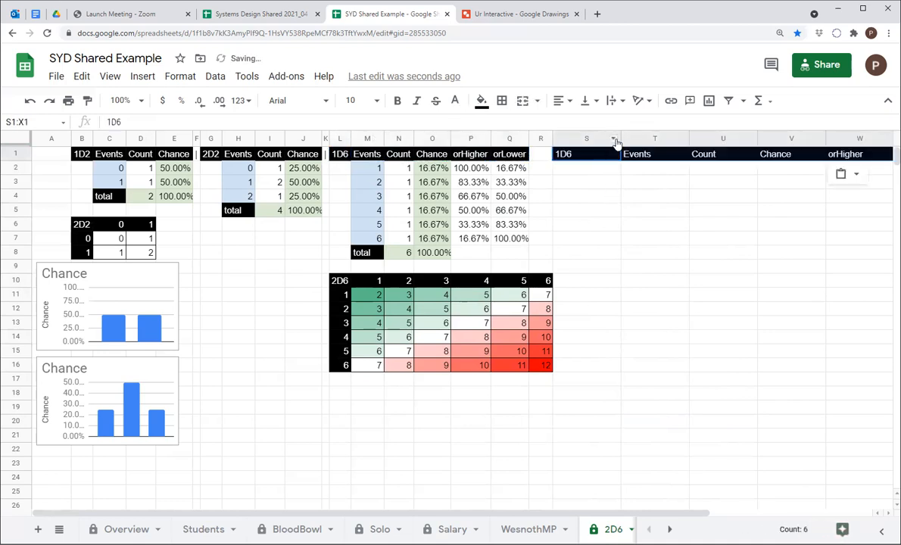
# Narrow columns S through X to fit the copied header labels
pyautogui.click(589, 138)
pyautogui.keyDown('shift'); pyautogui.click(854, 139); pyautogui.keyUp('shift')
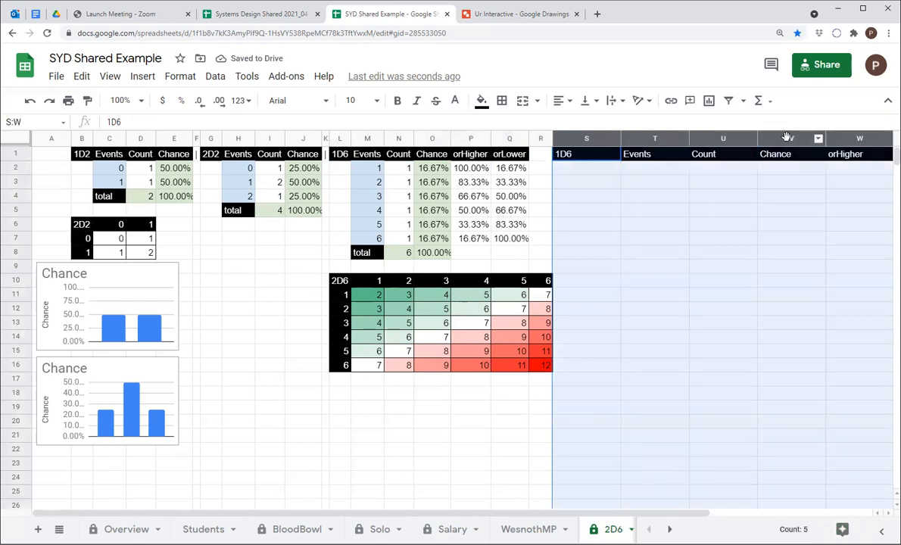
pyautogui.moveTo(757, 138); pyautogui.dragTo(720, 138)
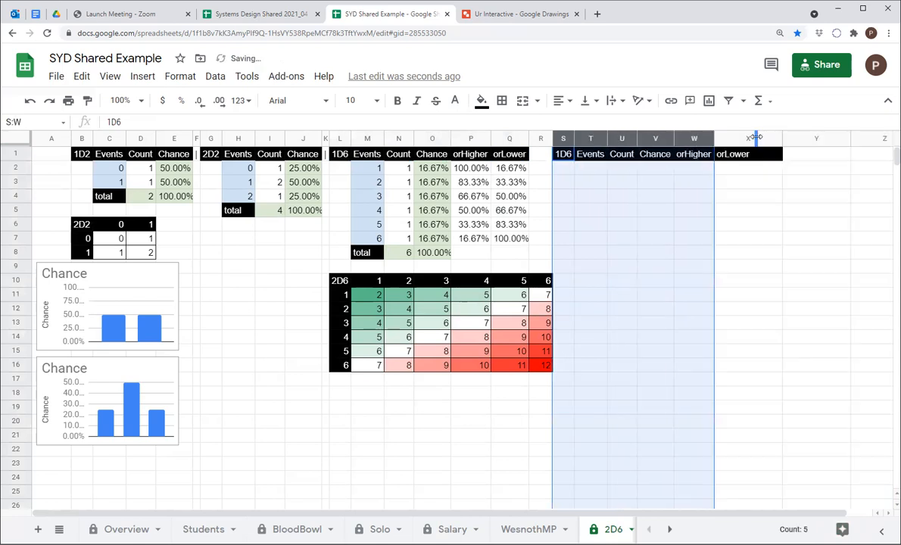
pyautogui.moveTo(782, 138); pyautogui.dragTo(751, 137)
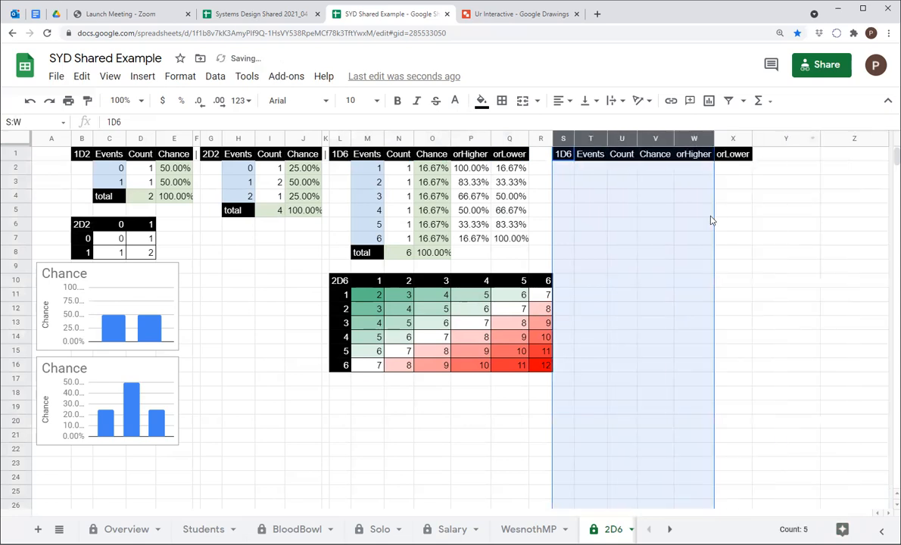
pyautogui.click(705, 223)
# Rename the new table's label in S1 as 2D6
pyautogui.click(564, 155)
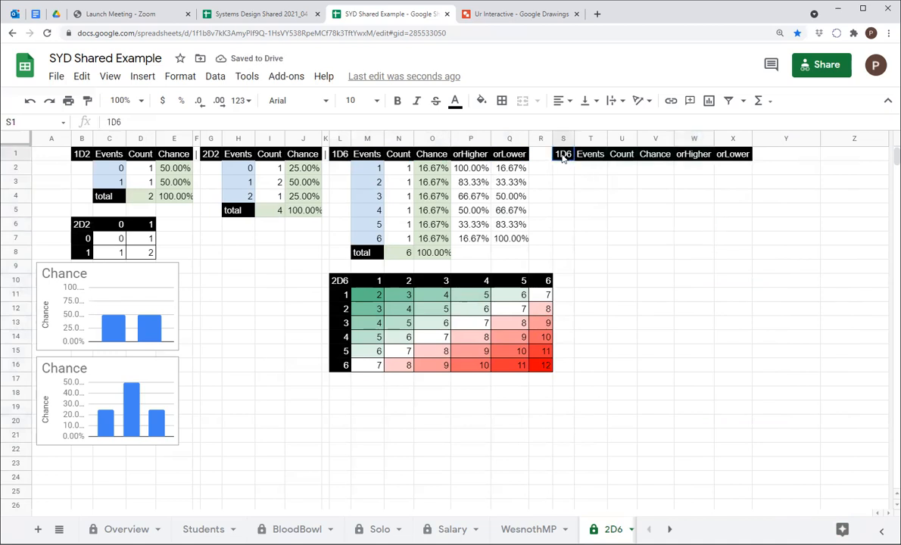
pyautogui.write('2D6')
pyautogui.press('Return')
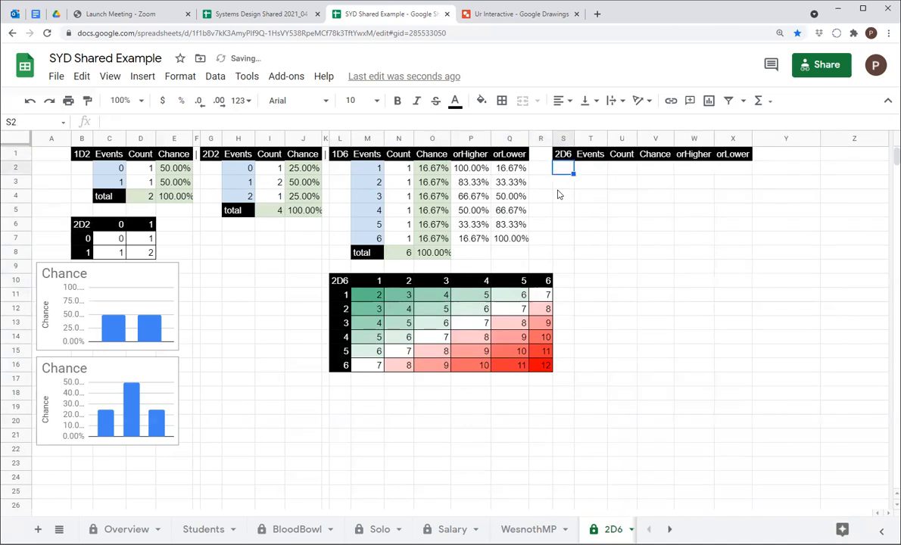
pyautogui.click(598, 171)
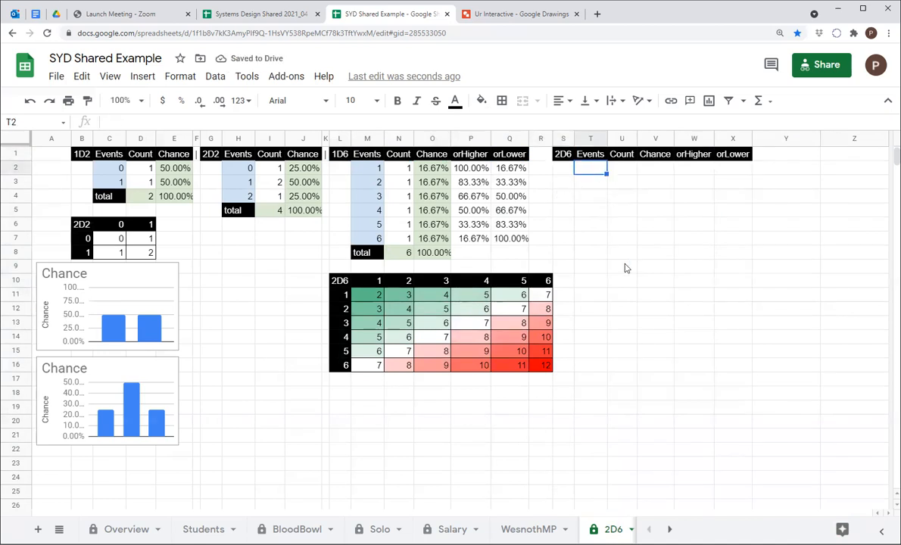
pyautogui.write('1')
pyautogui.press('Return')
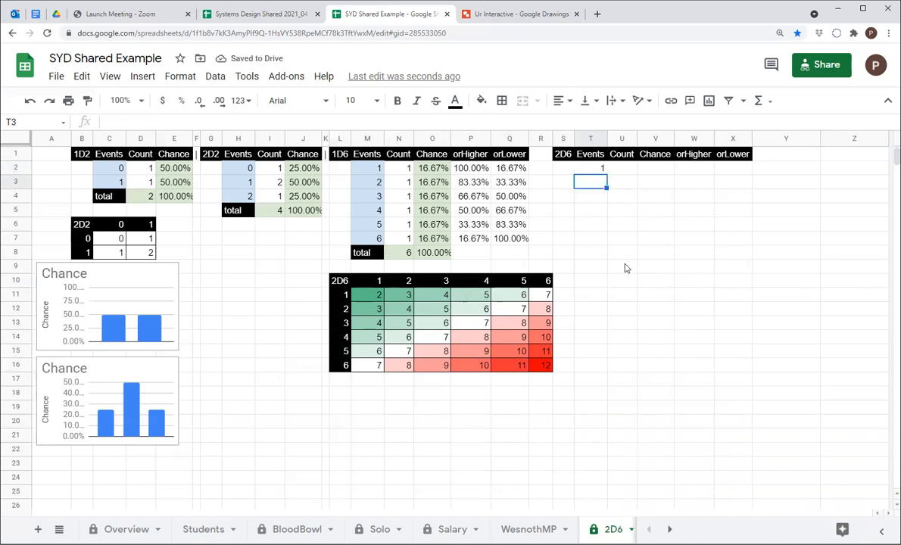
pyautogui.moveTo(368, 302); pyautogui.dragTo(541, 365)
pyautogui.click(564, 406)
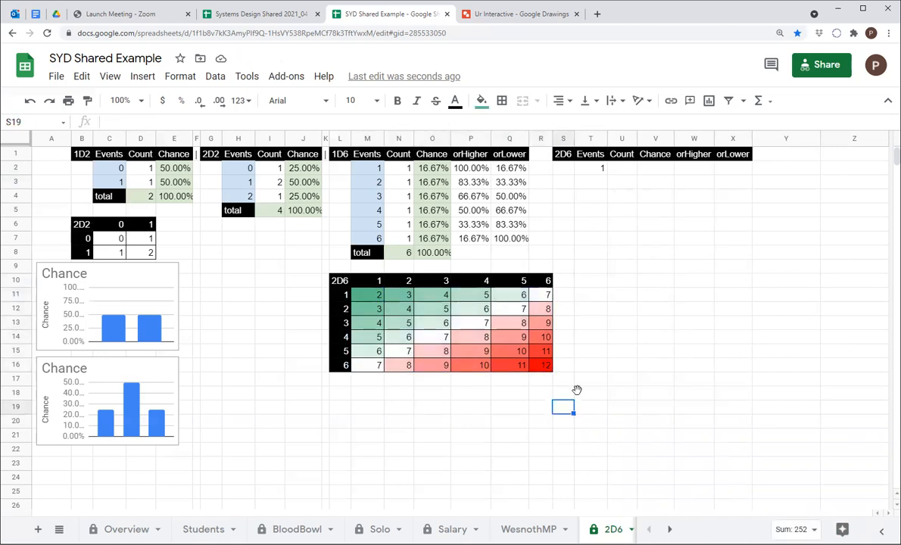
# List the 2D6 events 2 through 12 down the Events column in T2:T12
pyautogui.click(597, 170)
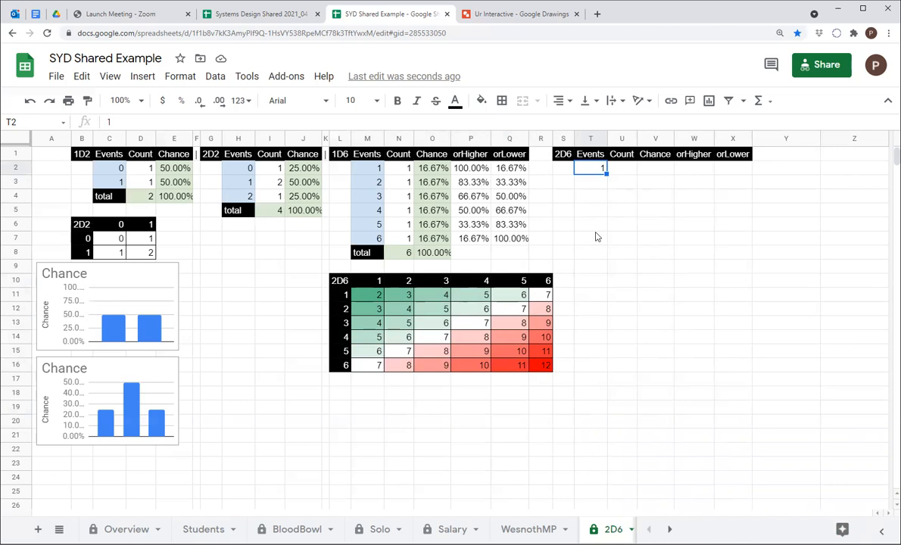
pyautogui.write('2')
pyautogui.press('Return')
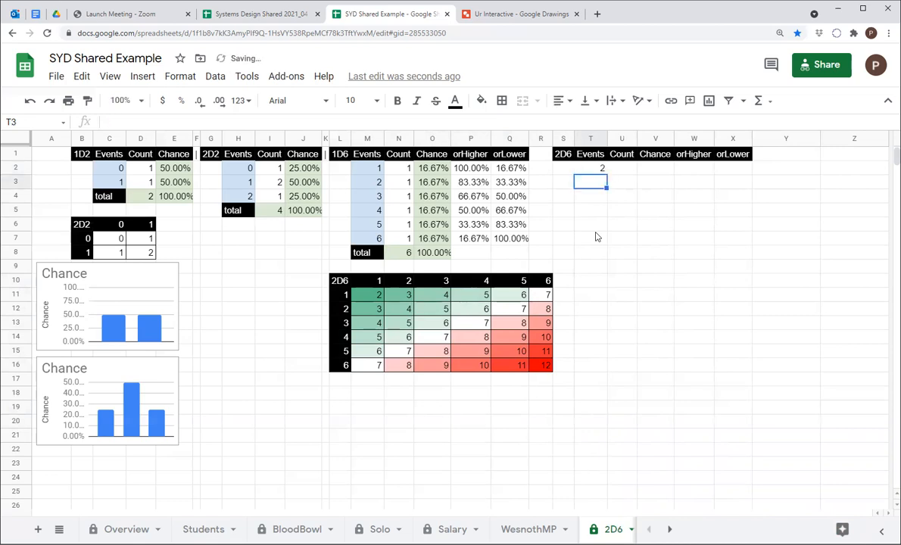
pyautogui.write('3 4 5 6 7 8')
pyautogui.press('Return')
pyautogui.write('9')
pyautogui.press('Return')
pyautogui.write('10')
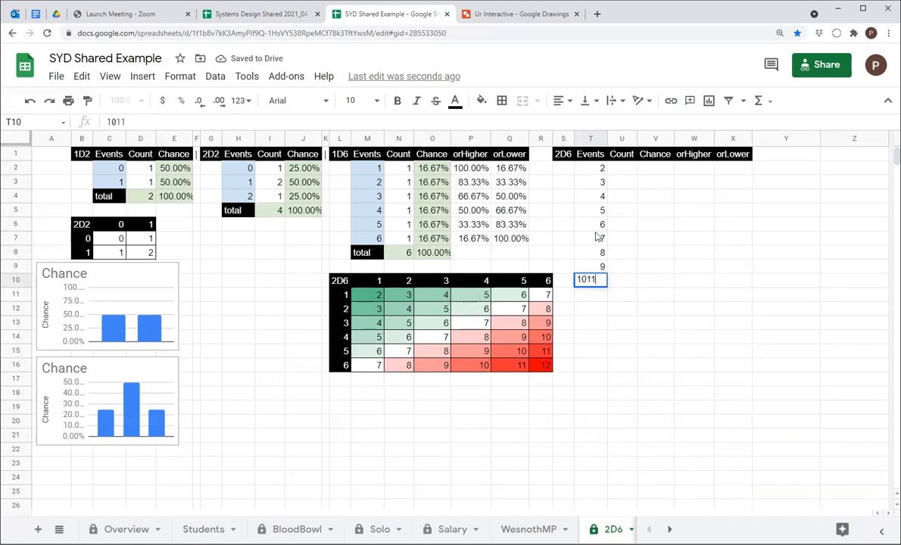
pyautogui.hotkey('shift', 'Return')
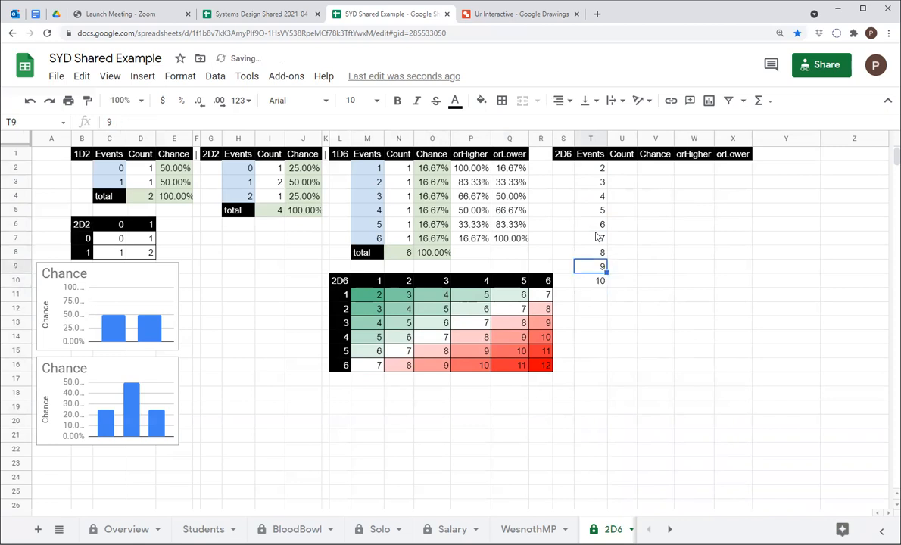
pyautogui.press('Down')
pyautogui.press('Down')
pyautogui.write('11')
pyautogui.press('Return')
pyautogui.write('12')
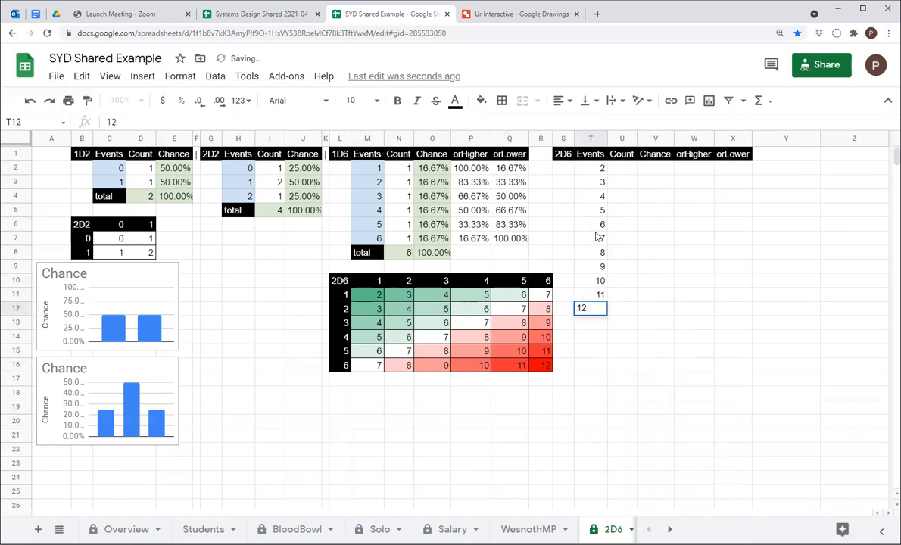
pyautogui.press('Tab')
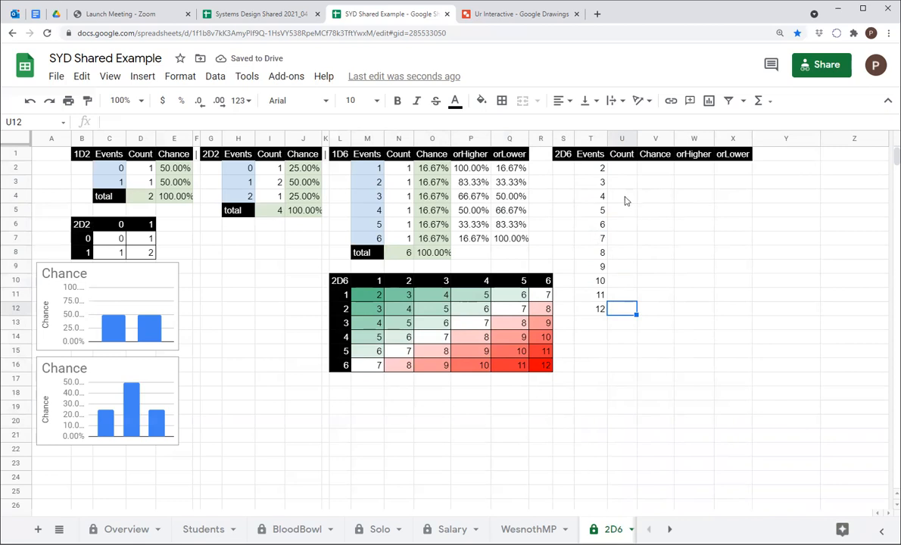
# Examine the COUNTIF formula in I2 of the 2D2 table
pyautogui.click(626, 169)
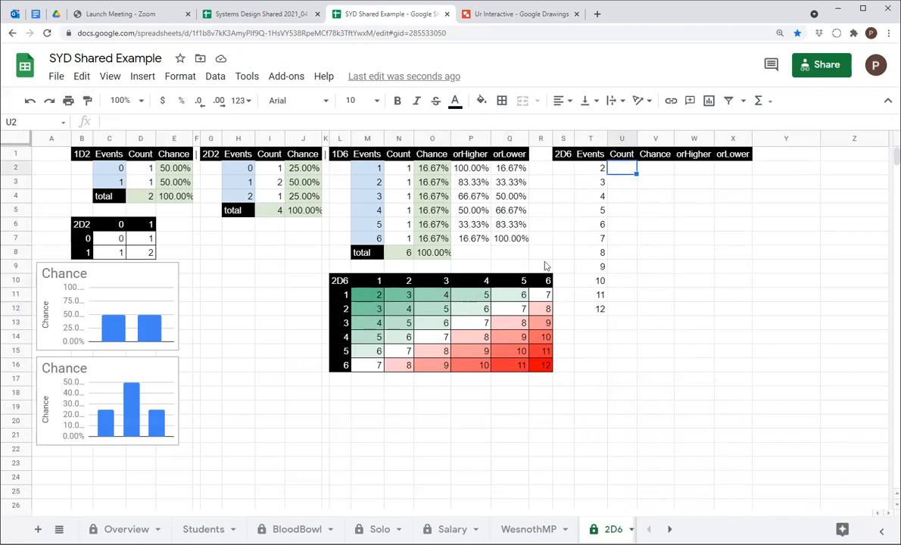
pyautogui.click(260, 167)
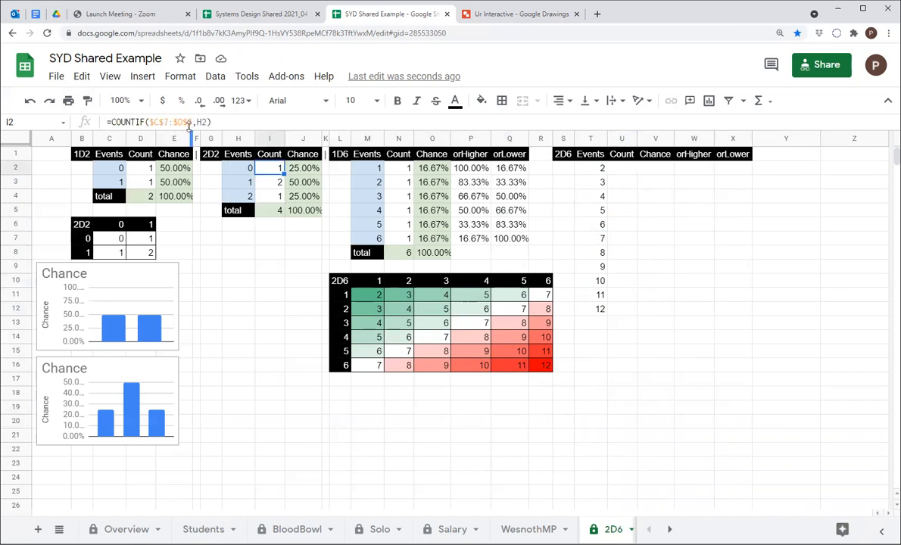
pyautogui.moveTo(210, 122); pyautogui.dragTo(103, 125)
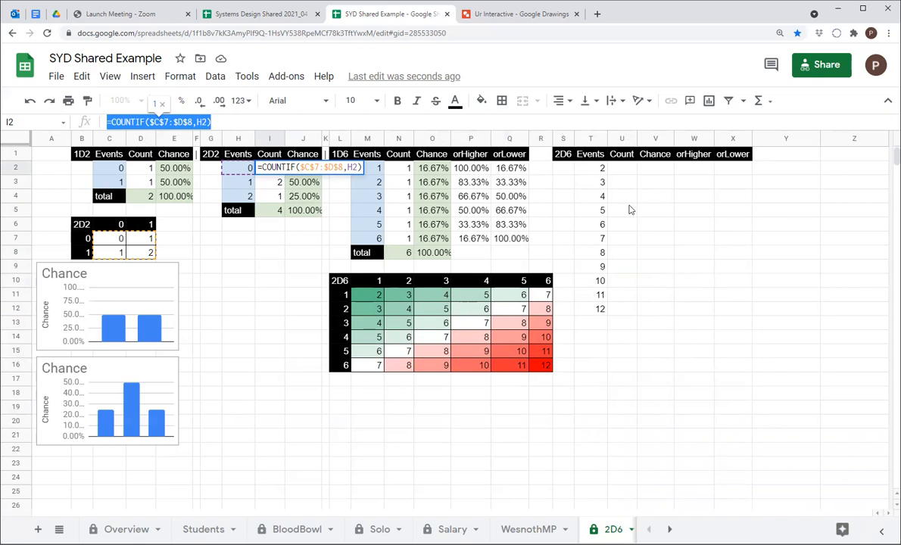
pyautogui.press('Escape')
# Enter =countif(M11:R16,T2) in U2 to count how often the first 2D6 event occurs in the sum grid
pyautogui.click(625, 168)
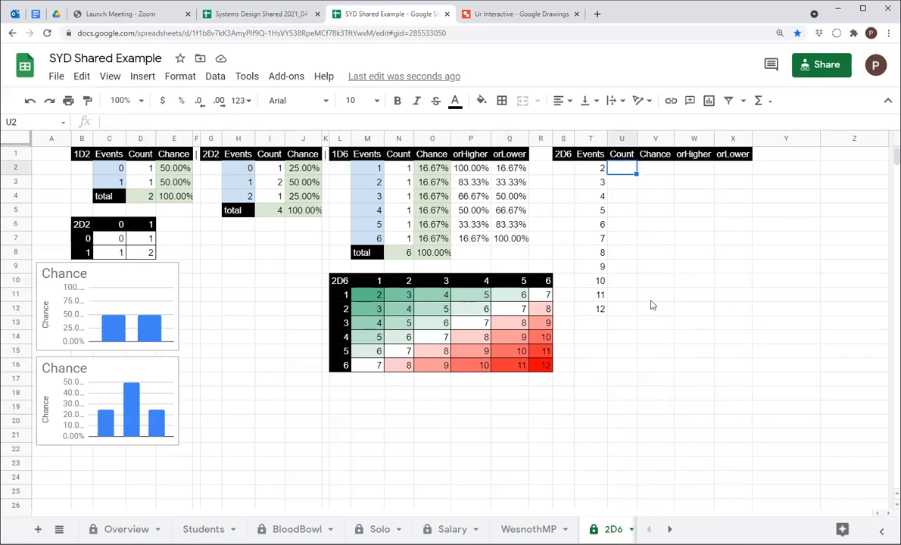
pyautogui.write('=')
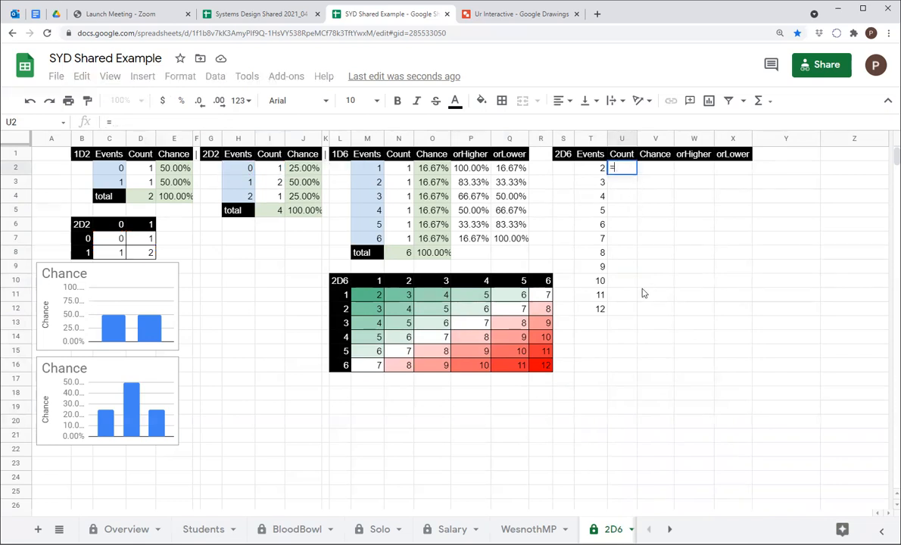
pyautogui.write('countif')
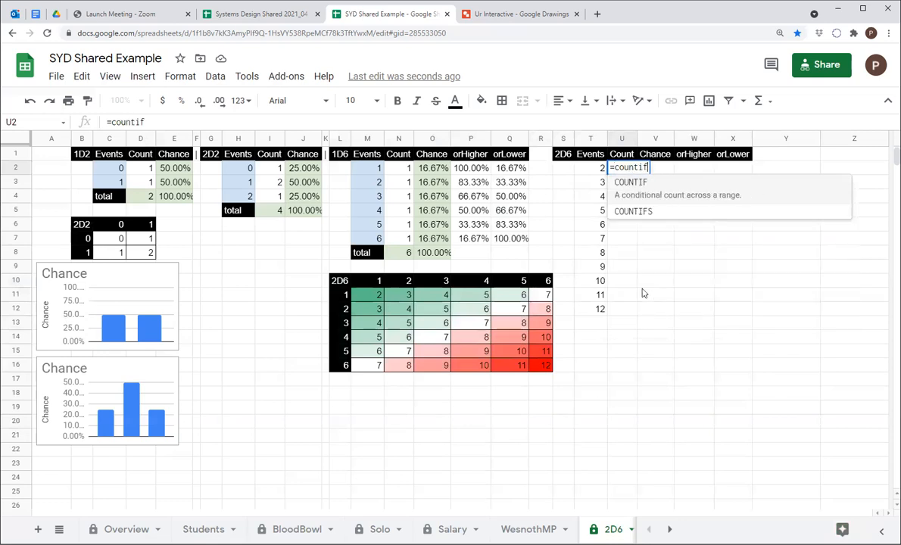
pyautogui.write('(')
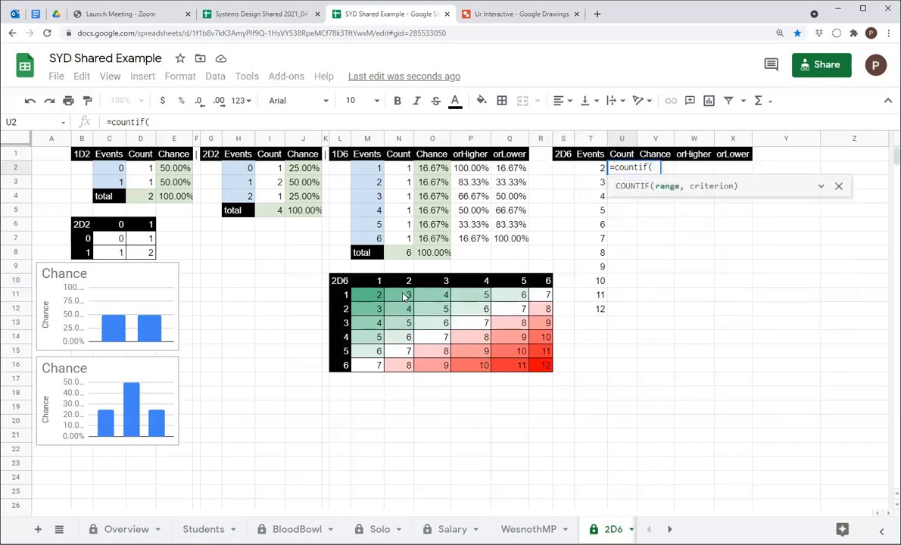
pyautogui.moveTo(374, 294); pyautogui.dragTo(537, 368)
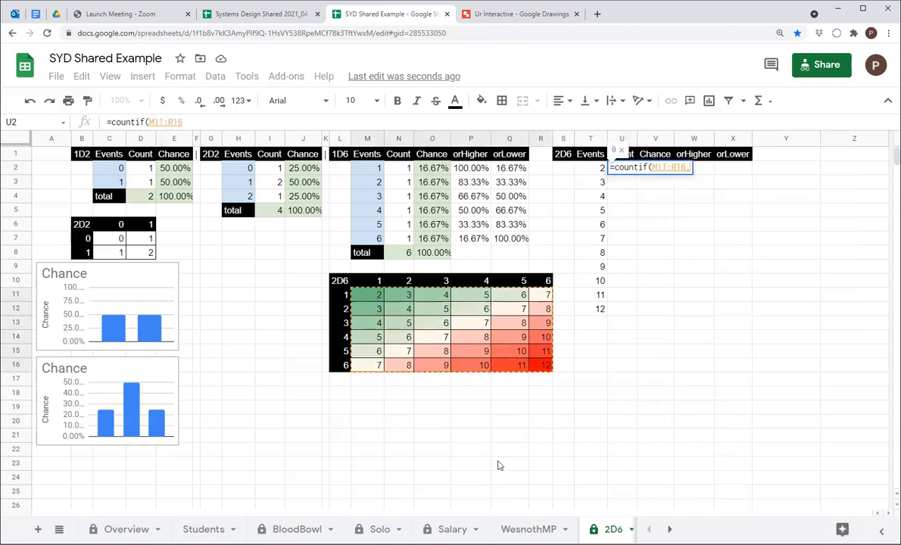
pyautogui.write(',')
pyautogui.click(599, 168)
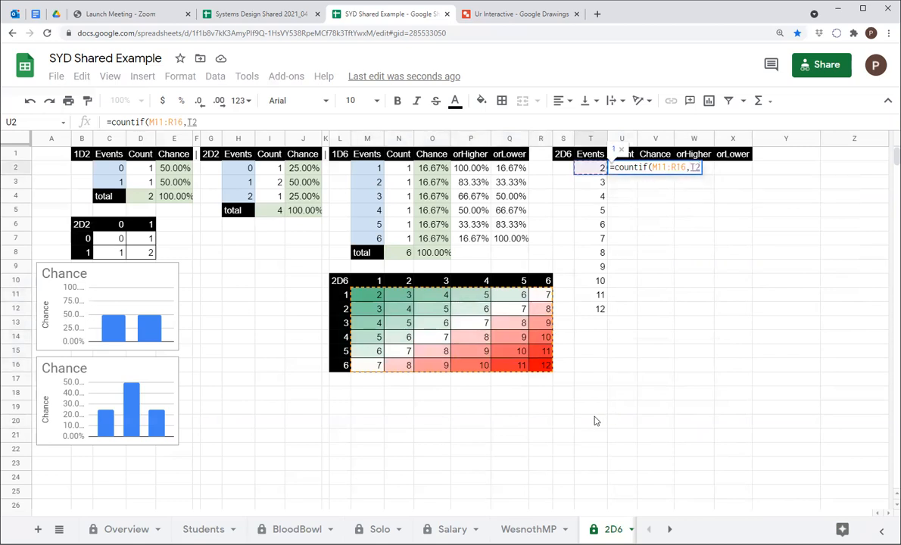
pyautogui.press('Return')
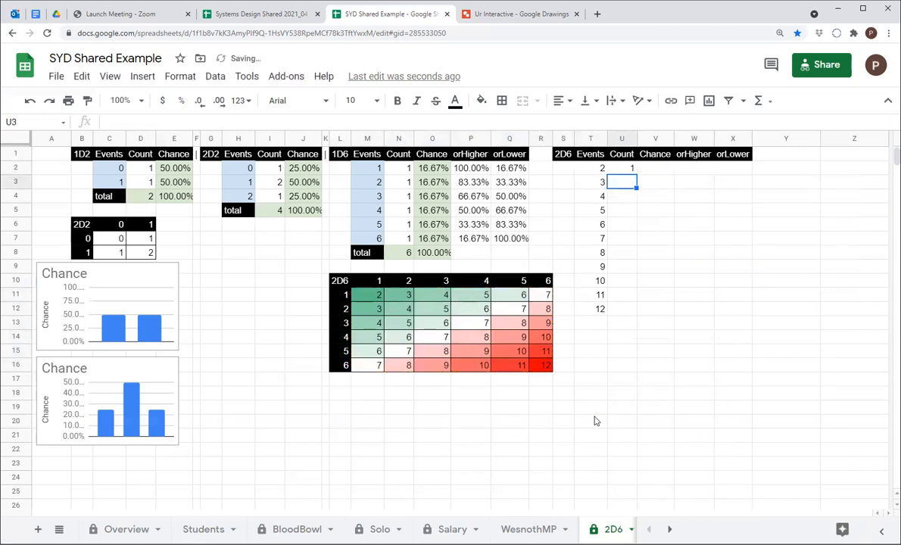
# Make the grid range in U2's formula absolute, as $M$11:$R$16
pyautogui.click(623, 170)
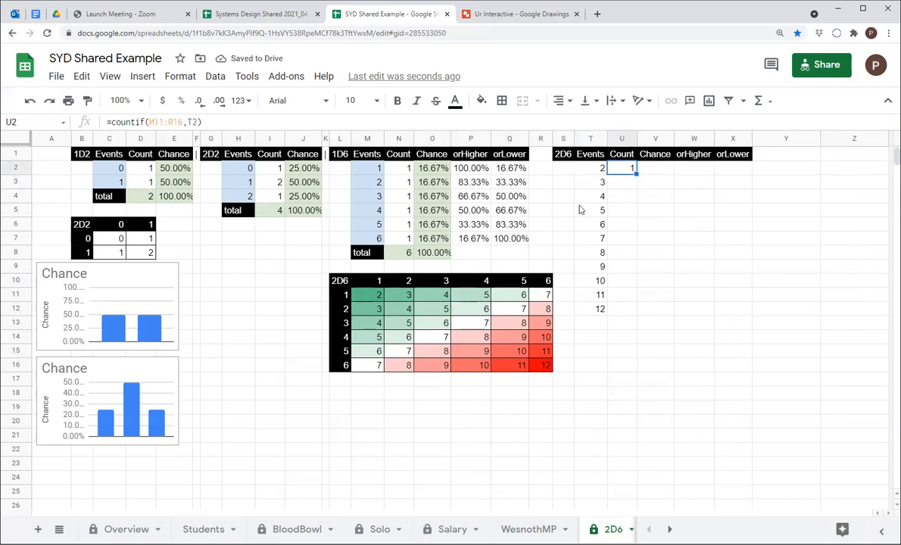
pyautogui.click(152, 123)
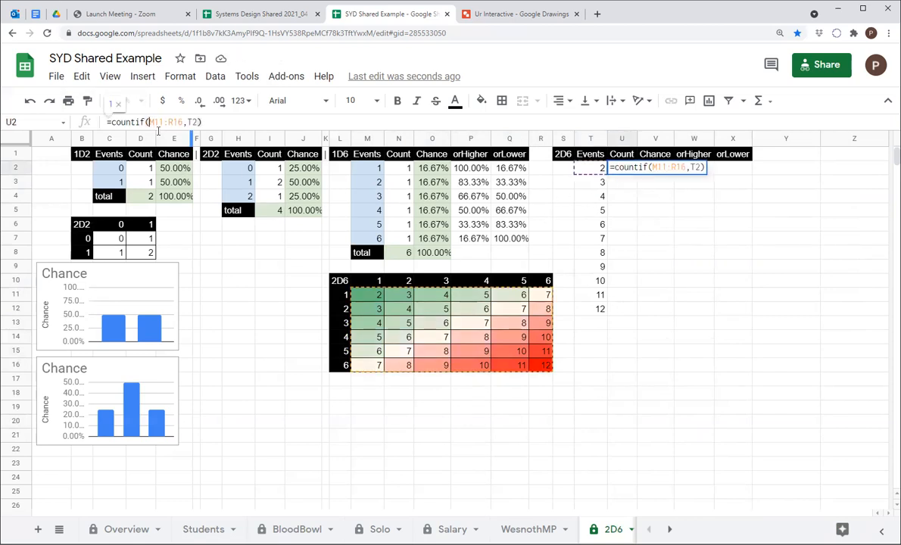
pyautogui.write('$')
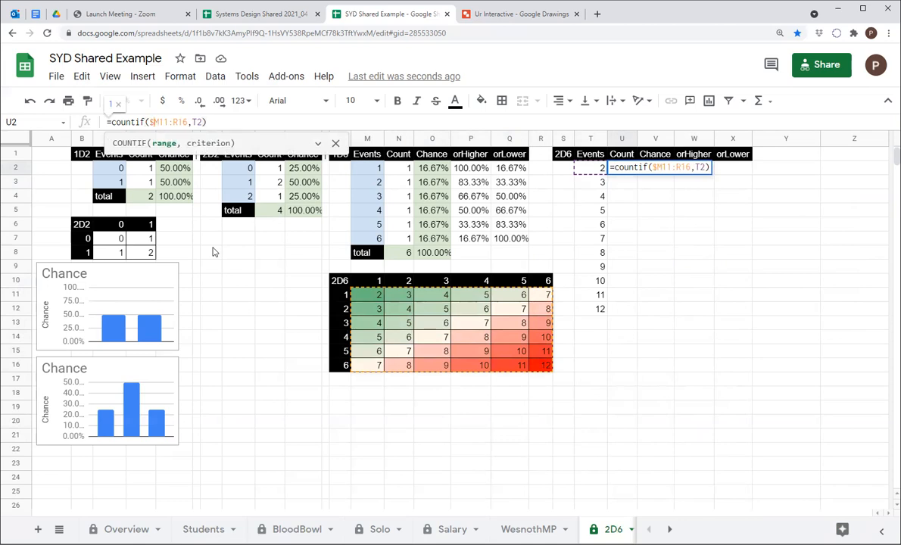
pyautogui.write('$$$')
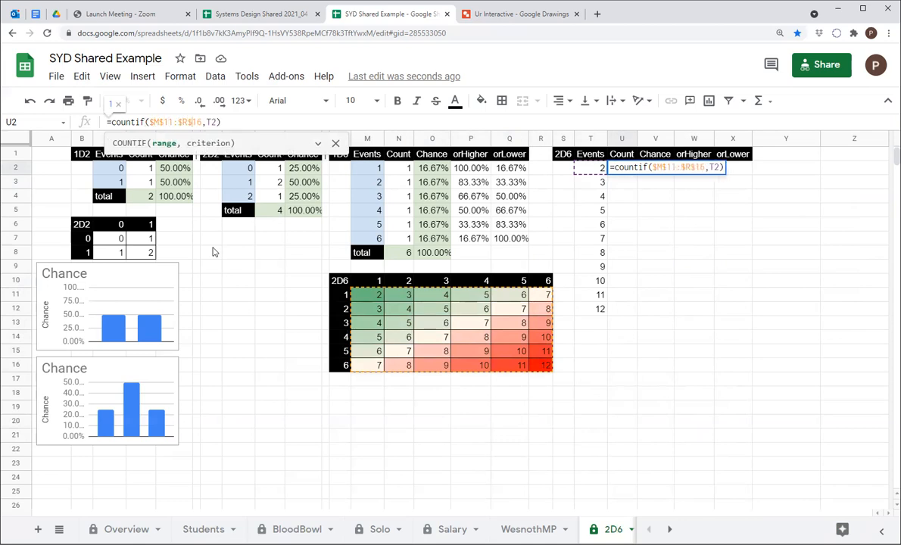
pyautogui.press('Right')
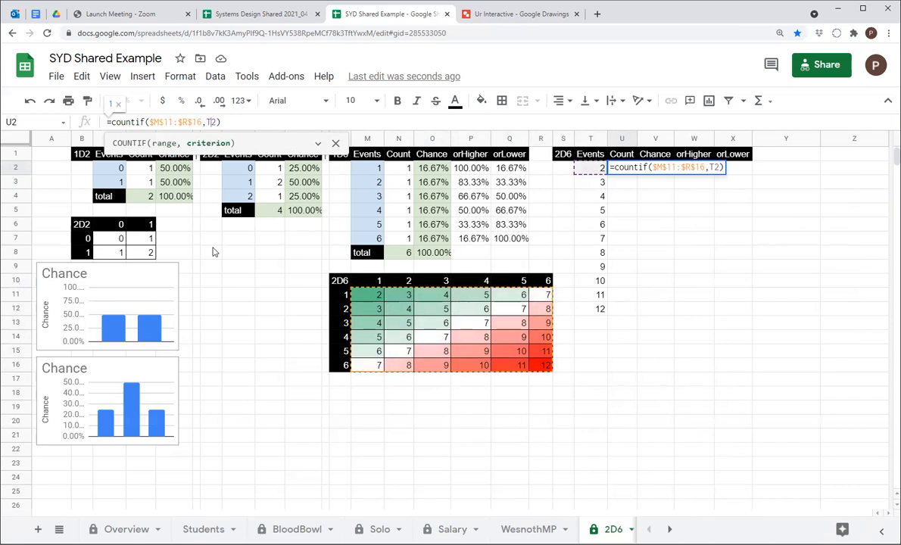
pyautogui.press('Return')
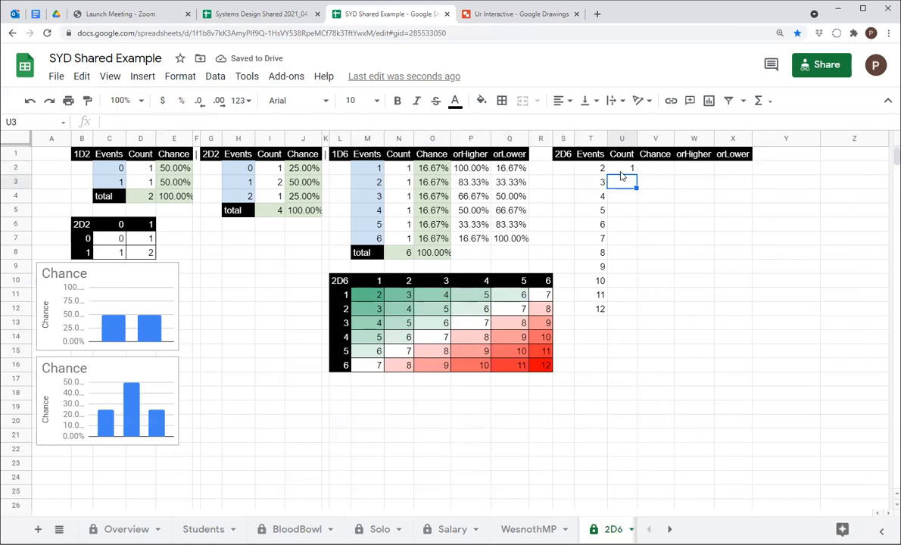
# Fill the U2 count formula down the Count column to U12
pyautogui.click(630, 170)
pyautogui.doubleClick(634, 173)
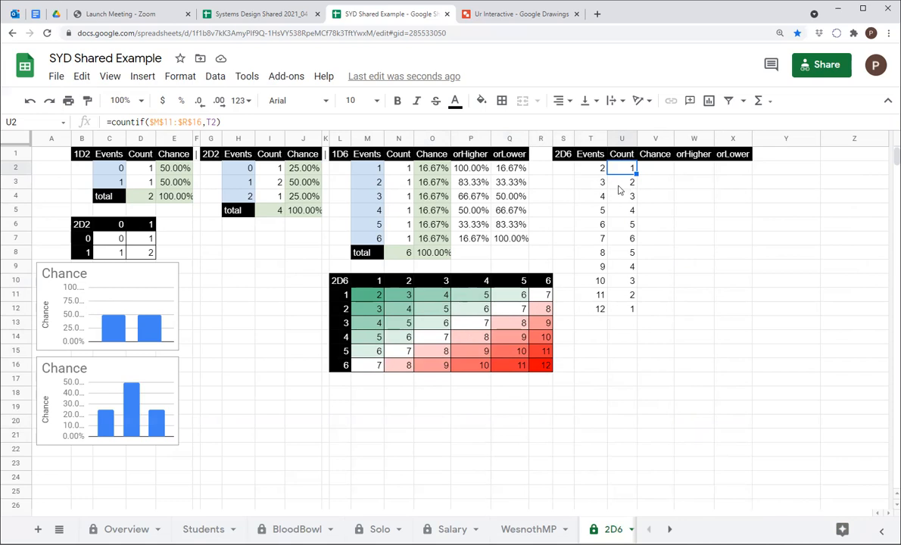
pyautogui.click(624, 242)
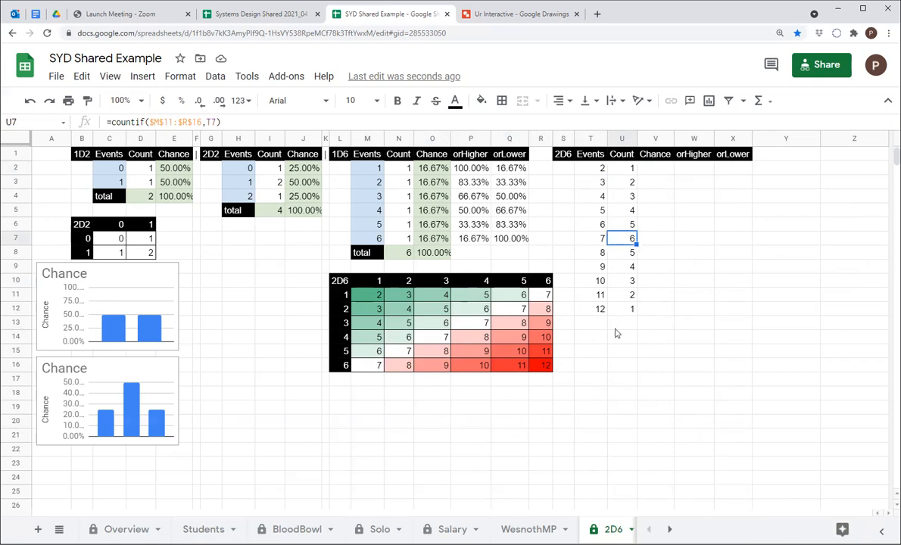
# Add a total row to the 2D6 table with the label total in T13 and =sum(U2:U12) in U13
pyautogui.click(586, 323)
pyautogui.write('total')
pyautogui.press('Tab')
pyautogui.write('=sum(')
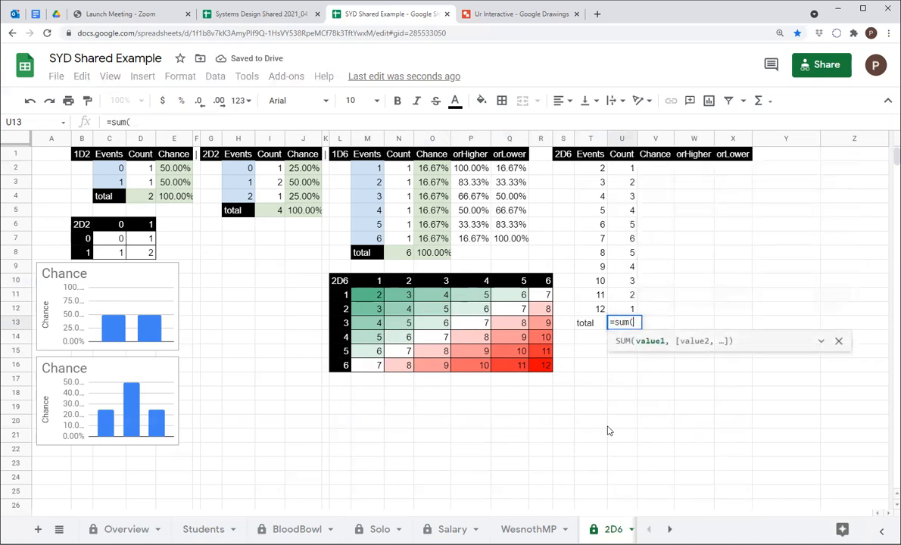
pyautogui.press('Up')
pyautogui.hotkey('shift', 'Up')
pyautogui.hotkey('shift', 'Up')
pyautogui.hotkey('shift', 'Up')
pyautogui.hotkey('shift', 'Up')
pyautogui.hotkey('shift', 'Up')
pyautogui.hotkey('shift', 'Up')
pyautogui.hotkey('shift', 'Up')
pyautogui.hotkey('shift', 'Up')
pyautogui.hotkey('shift', 'Up')
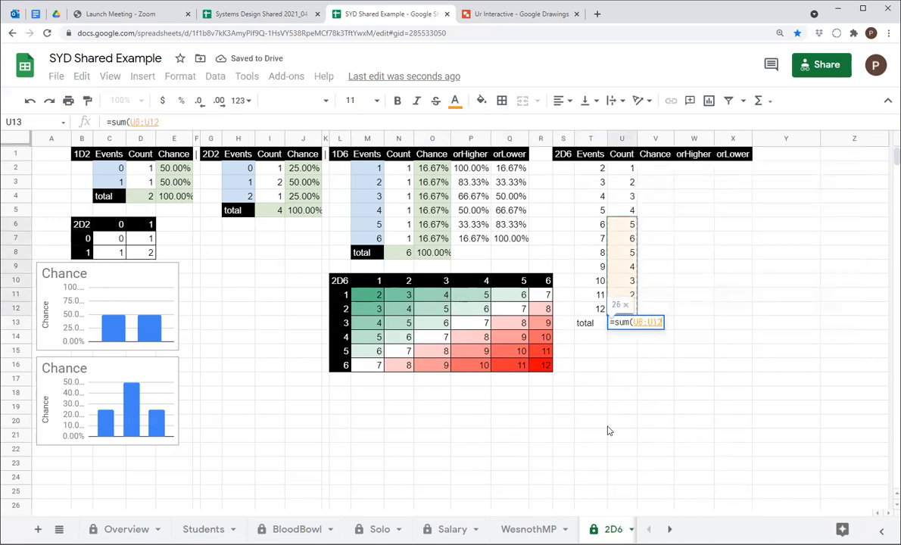
pyautogui.hotkey('shift', 'Up')
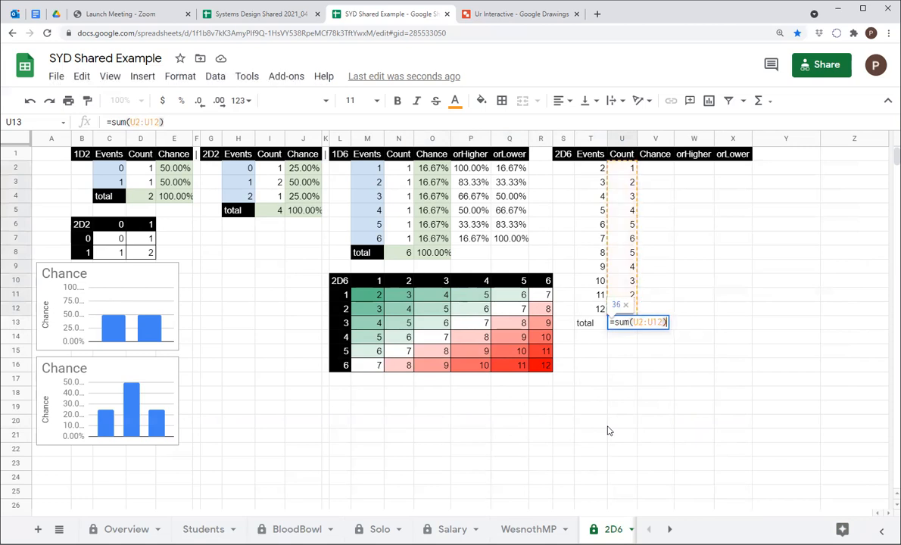
pyautogui.press('Tab')
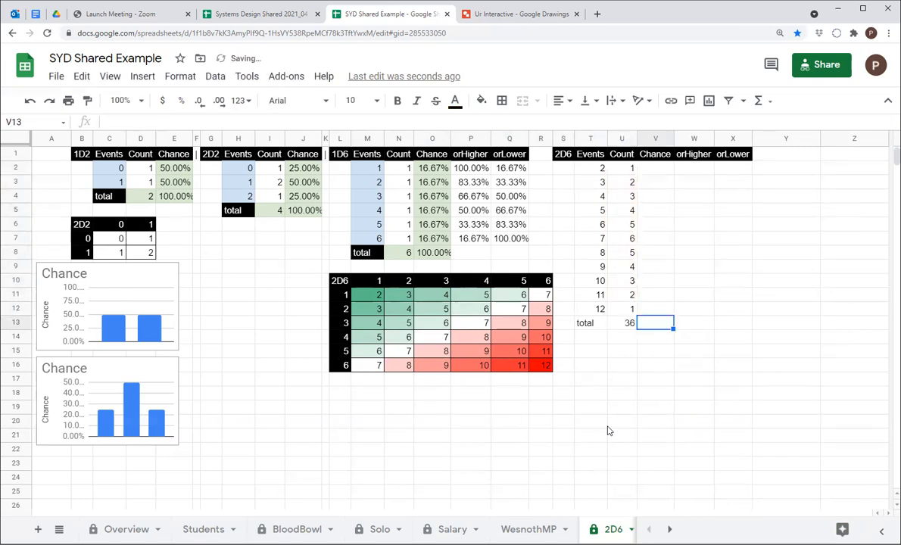
pyautogui.click(378, 281)
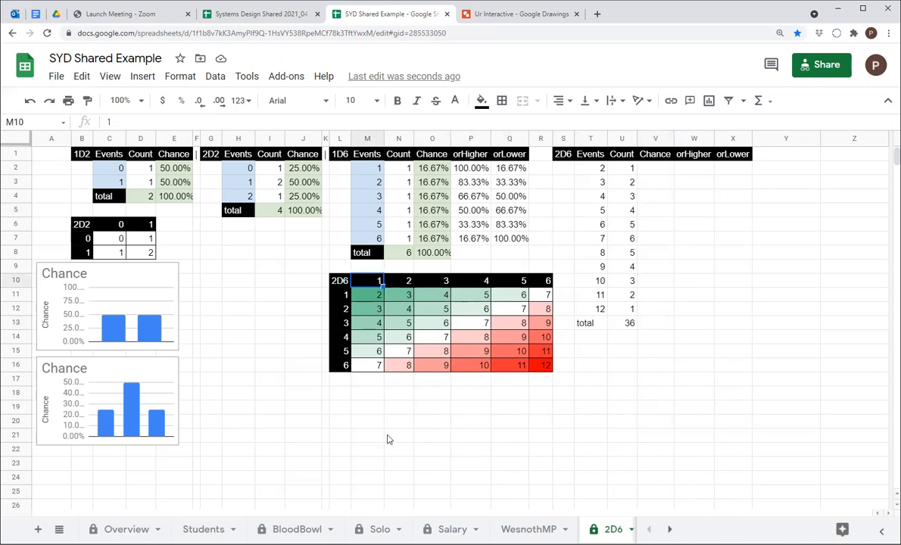
pyautogui.click(624, 324)
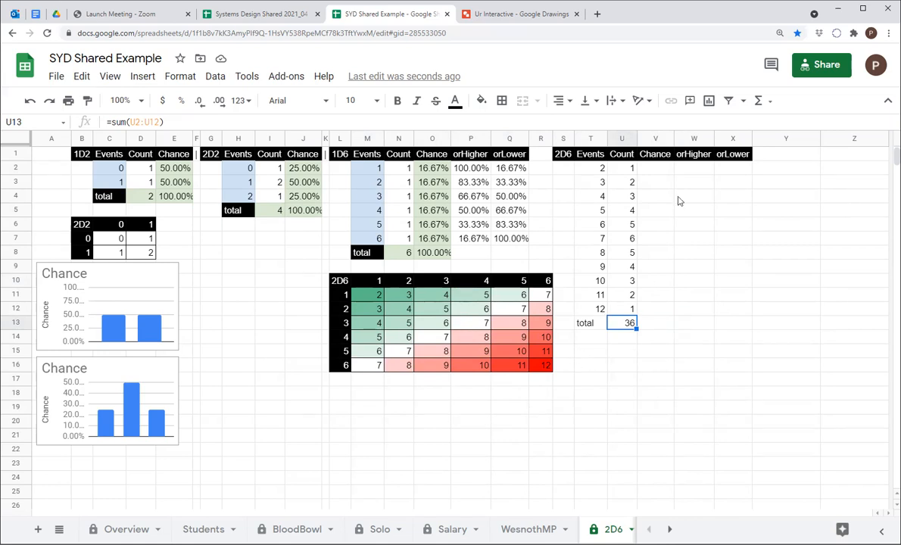
# Enter =U2/$U$13 in V2 to calculate the chance of the first 2D6 event
pyautogui.click(656, 170)
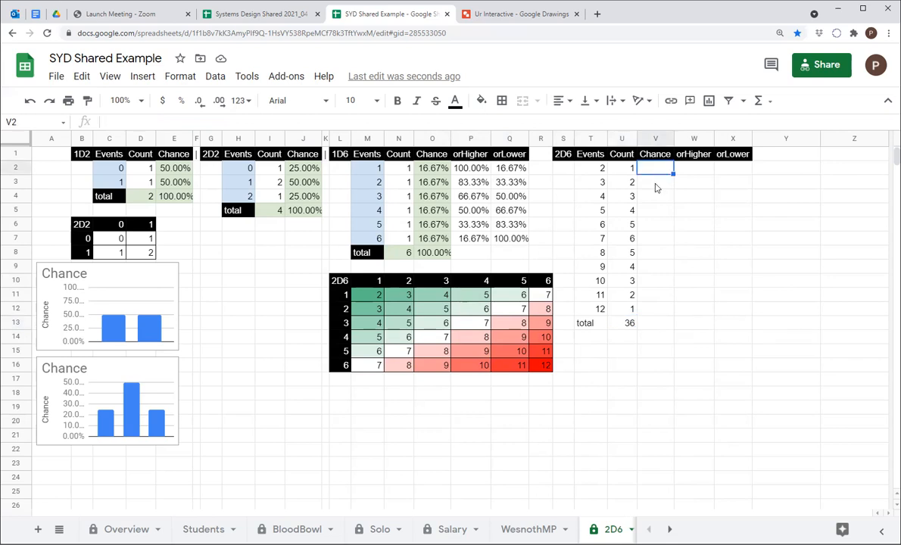
pyautogui.press('Left')
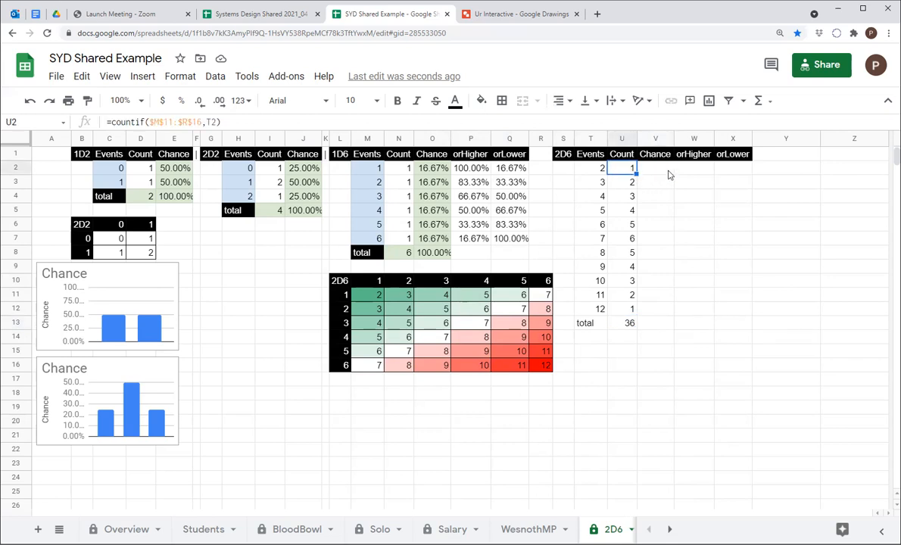
pyautogui.click(668, 172)
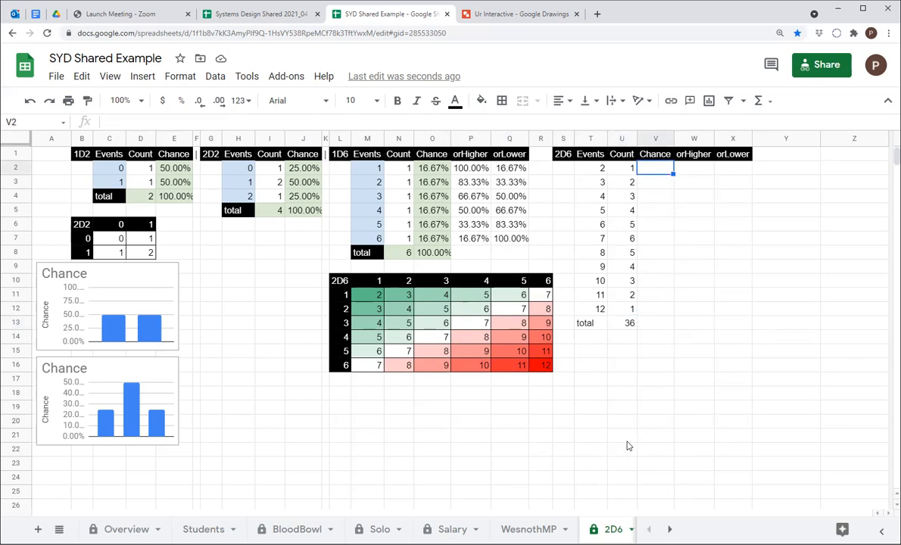
pyautogui.write('=')
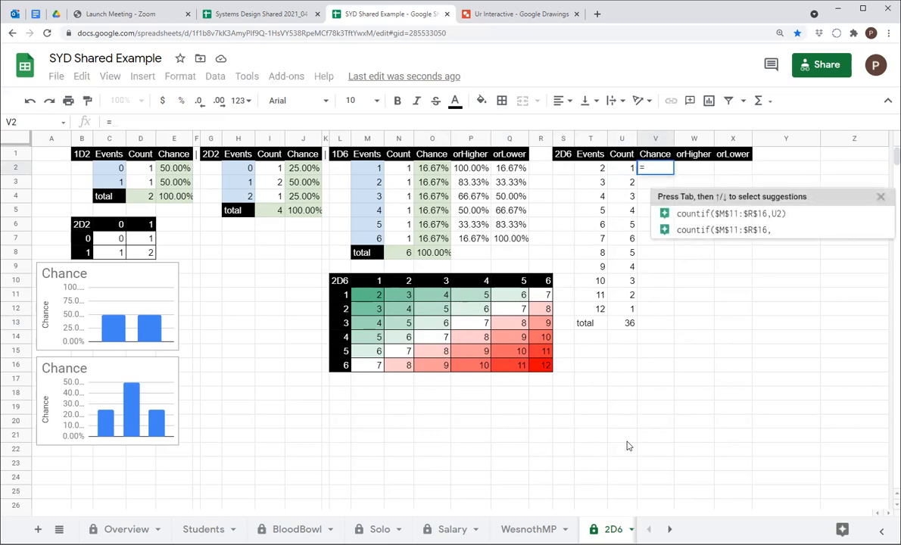
pyautogui.press('Left')
pyautogui.write('/')
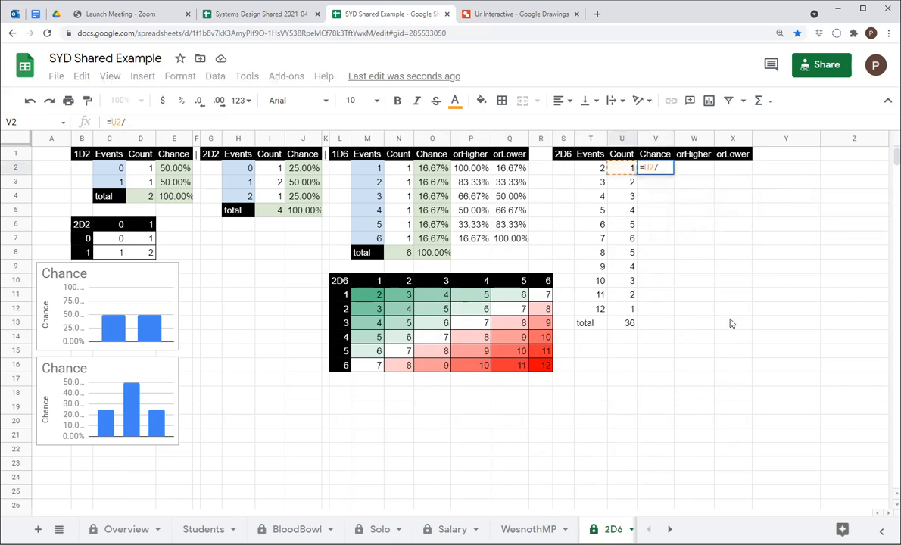
pyautogui.click(632, 324)
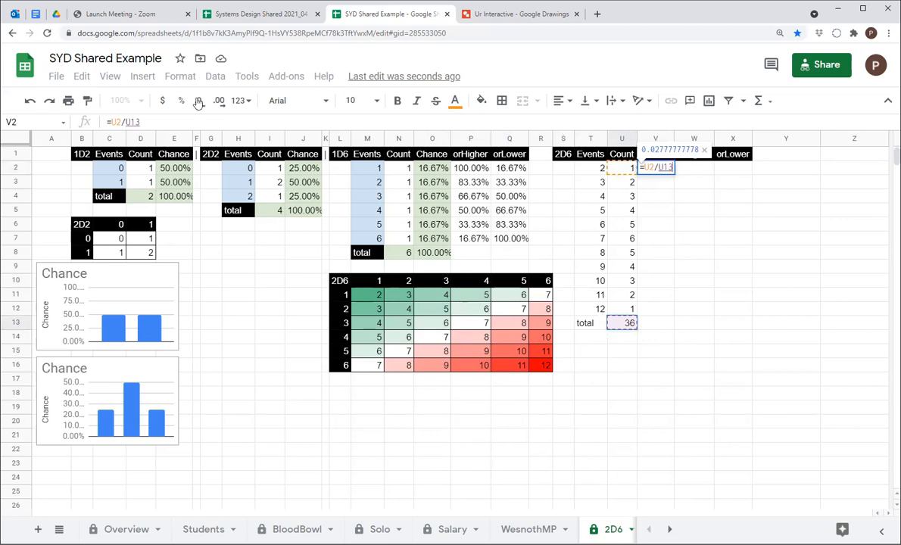
pyautogui.click(125, 123)
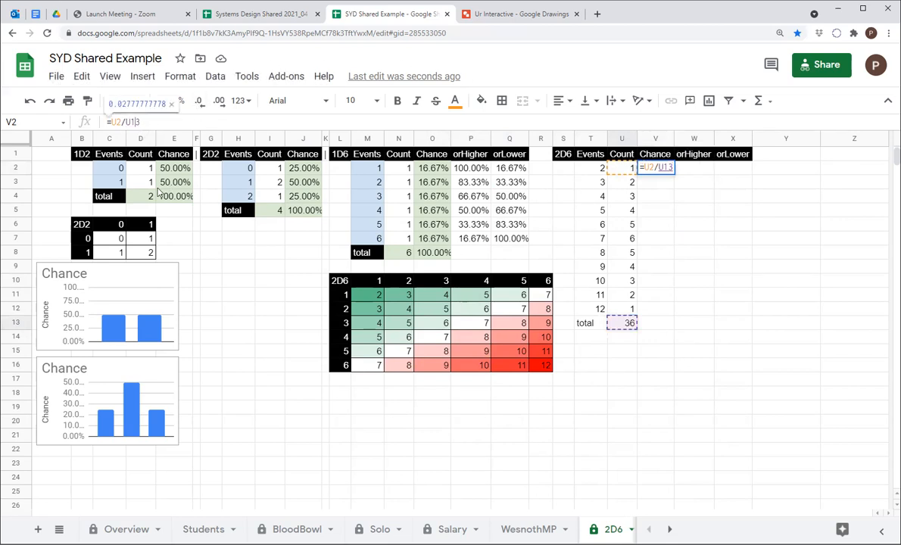
pyautogui.write('$U$')
pyautogui.press('Return')
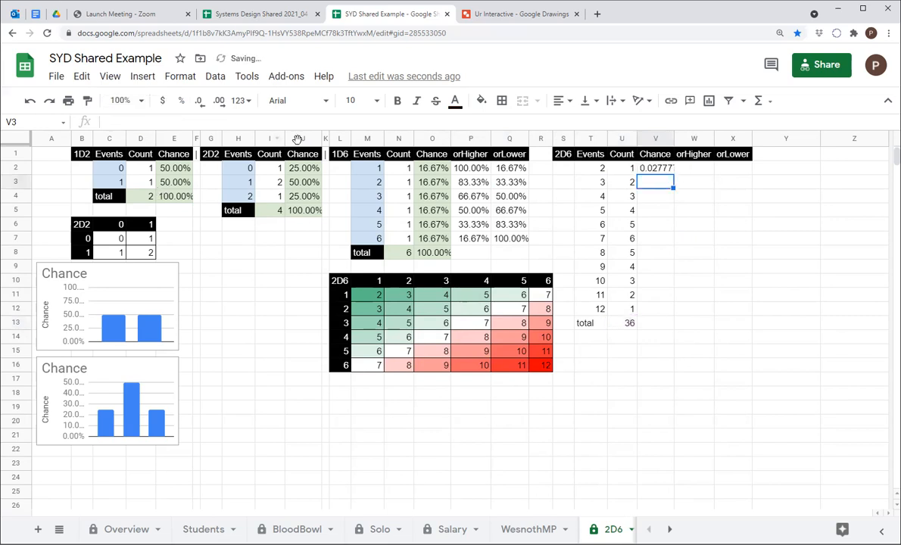
# Format V2 as a percentage and fill its formula down the Chance column to V12
pyautogui.click(647, 170)
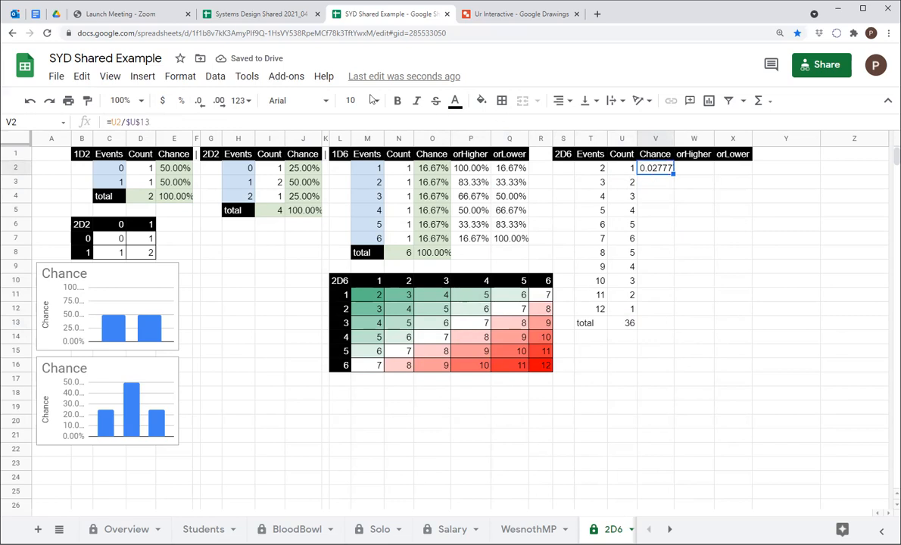
pyautogui.click(186, 105)
pyautogui.moveTo(673, 173); pyautogui.dragTo(665, 309)
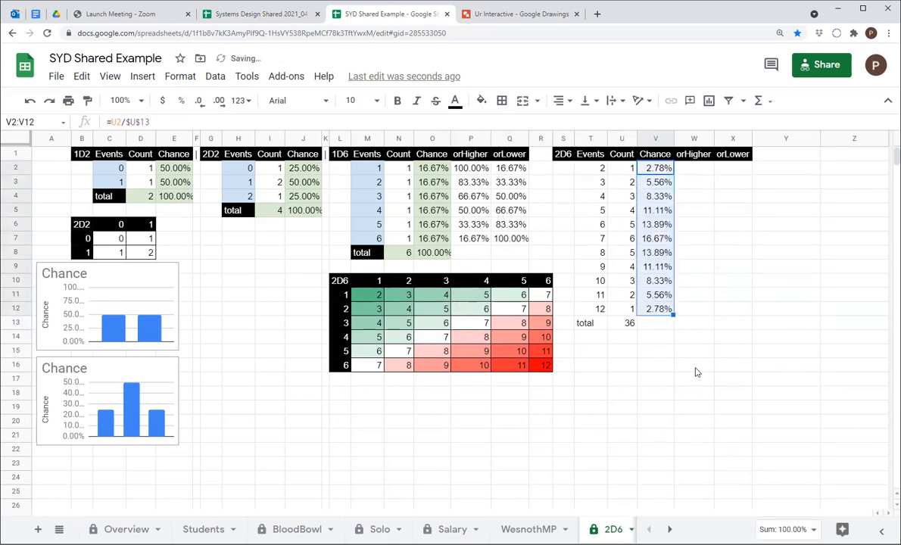
# Extend the total formula in U13 across to V13 so the 2D6 Chance column is summed too
pyautogui.click(664, 327)
pyautogui.click(626, 323)
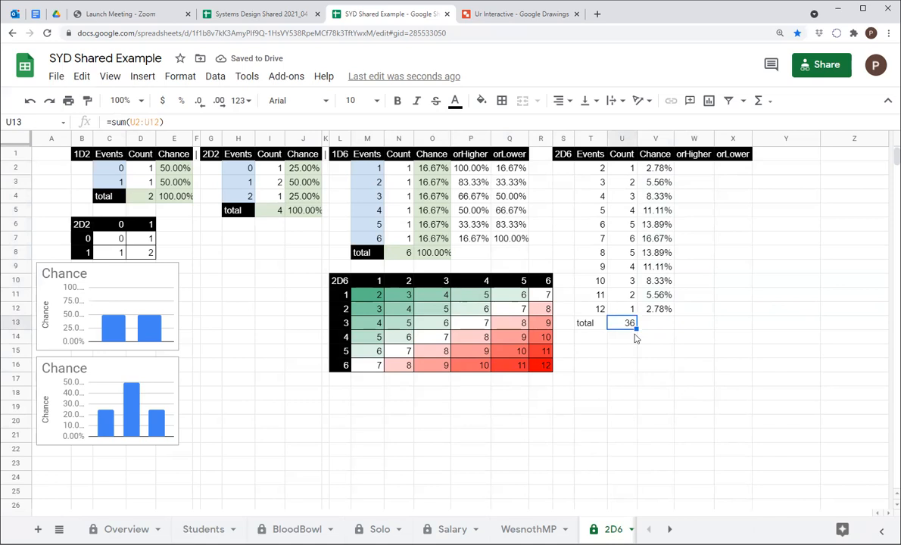
pyautogui.moveTo(642, 327); pyautogui.dragTo(644, 327)
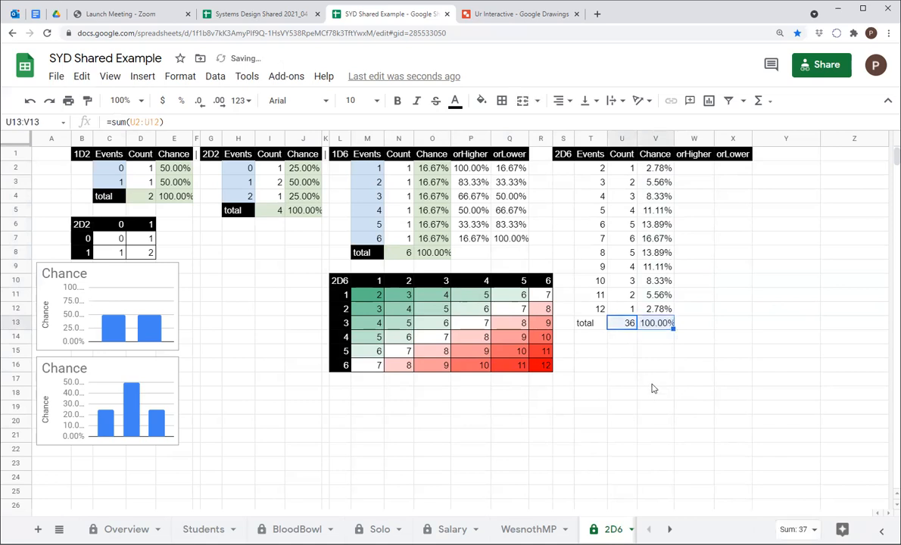
pyautogui.click(655, 322)
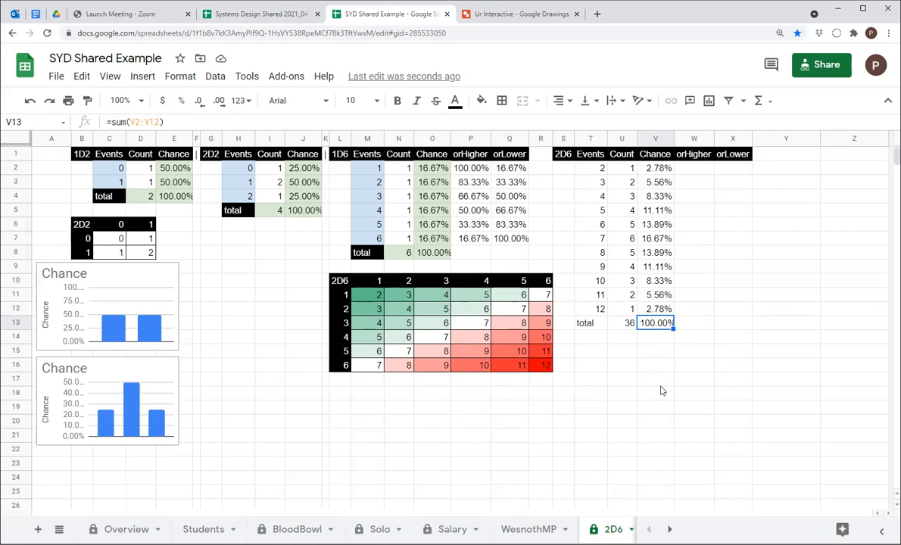
# Copy the blue format of the 1D6 event cell M2 onto the 2D6 events in T2:T12
pyautogui.click(370, 171)
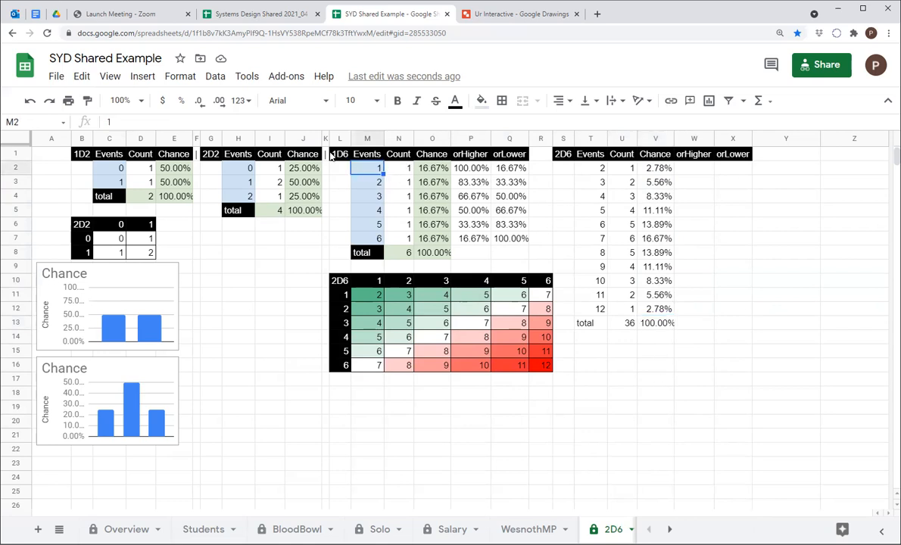
pyautogui.click(87, 100)
pyautogui.moveTo(596, 170); pyautogui.dragTo(598, 310)
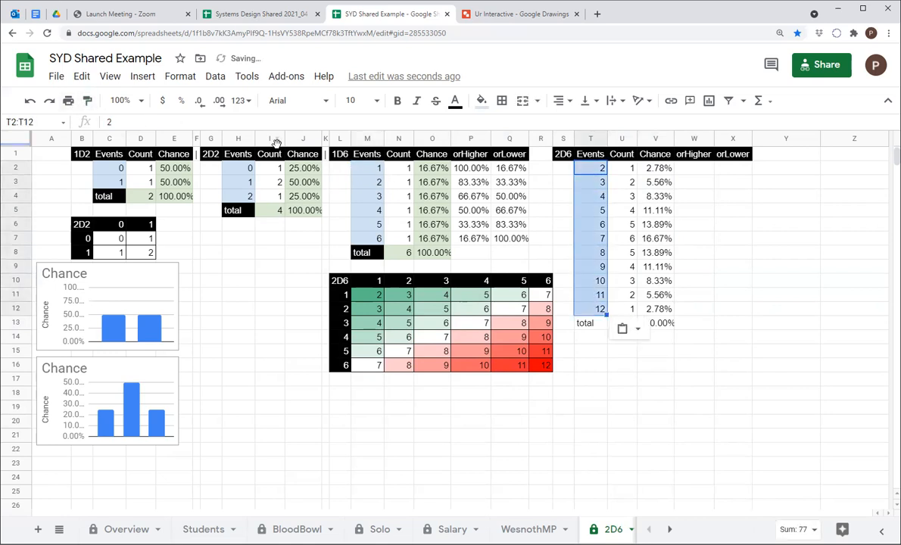
# Copy the green format of the 1D6 chance cell O4 onto the 2D6 totals in U13:V13
pyautogui.click(432, 196)
pyautogui.click(87, 100)
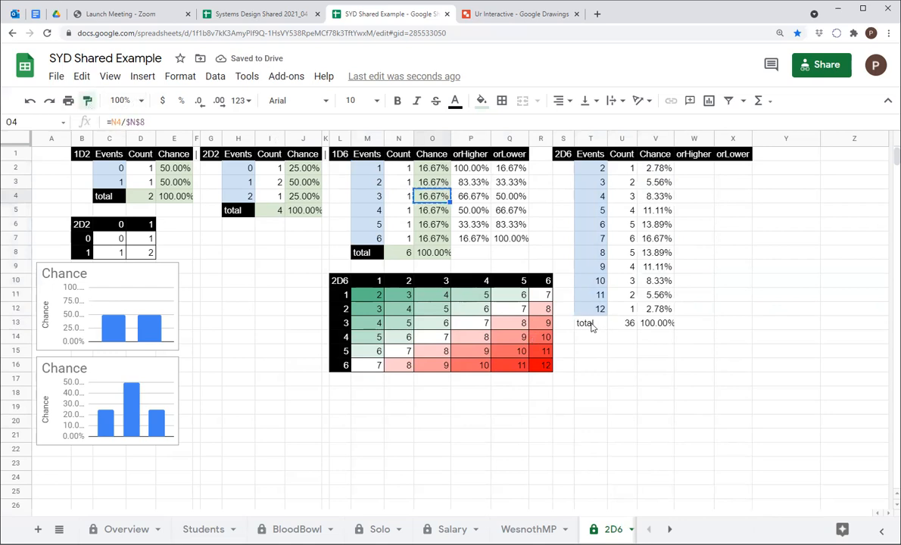
pyautogui.moveTo(627, 324); pyautogui.dragTo(664, 317)
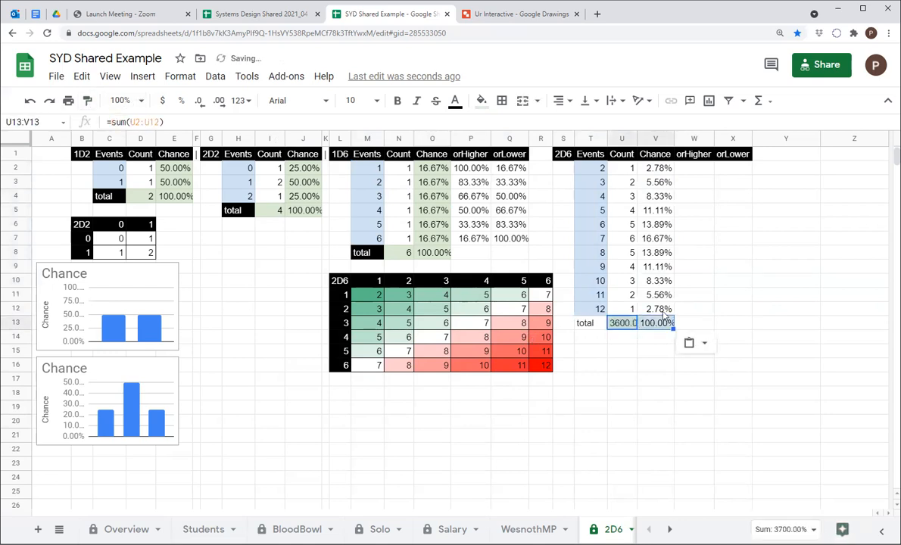
# Reformat the count total in U13 as a plain number without decimal places
pyautogui.click(623, 323)
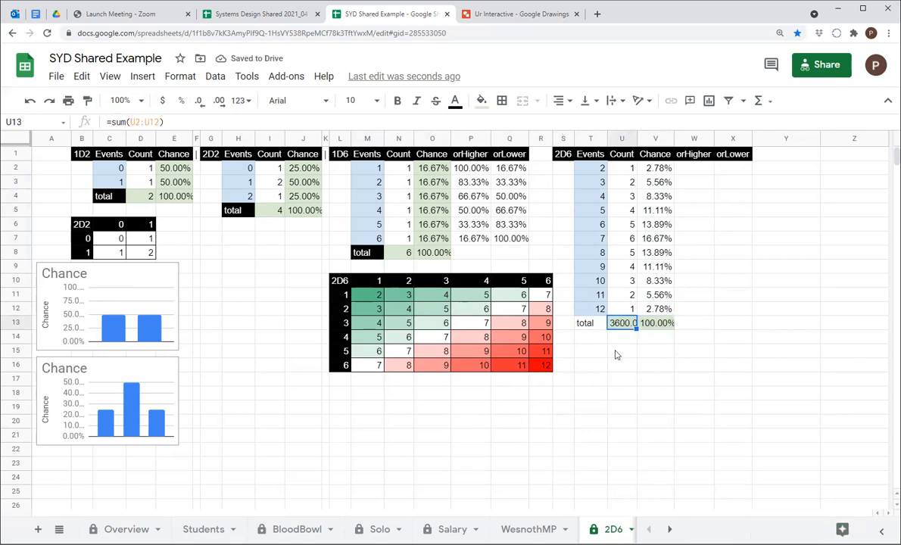
pyautogui.click(180, 76)
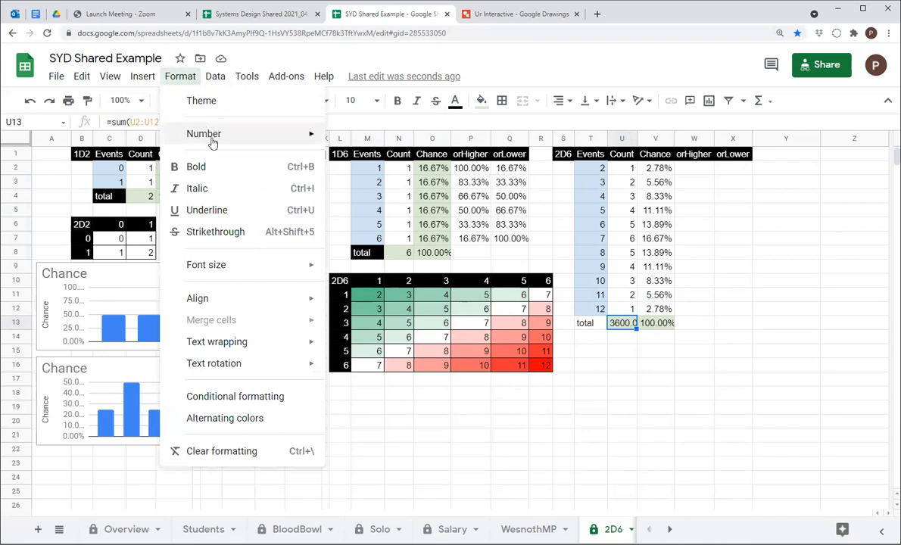
pyautogui.moveTo(212, 136)
pyautogui.click(399, 195)
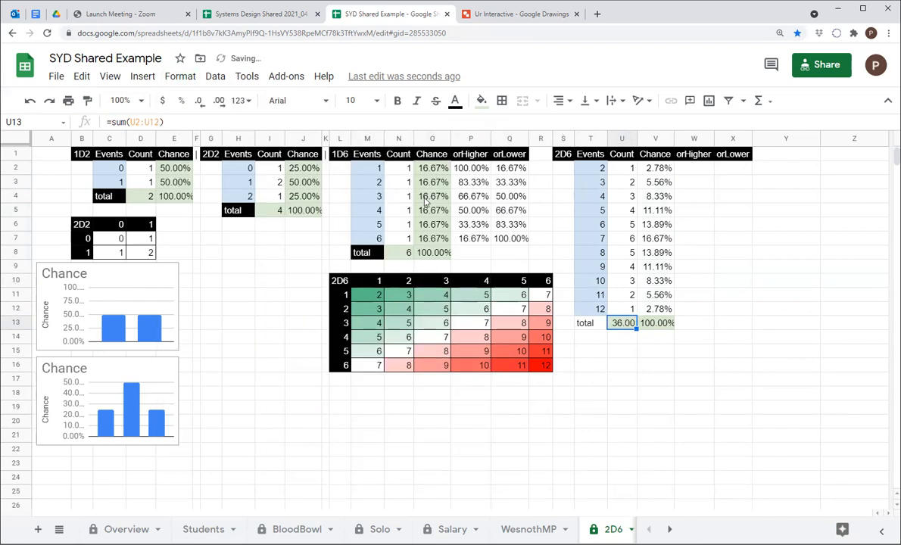
pyautogui.click(198, 101)
pyautogui.click(197, 100)
# Copy the black total label from M8 of the 1D6 table into T13
pyautogui.click(372, 258)
pyautogui.hotkey('ctrl', 'c')
pyautogui.click(592, 325)
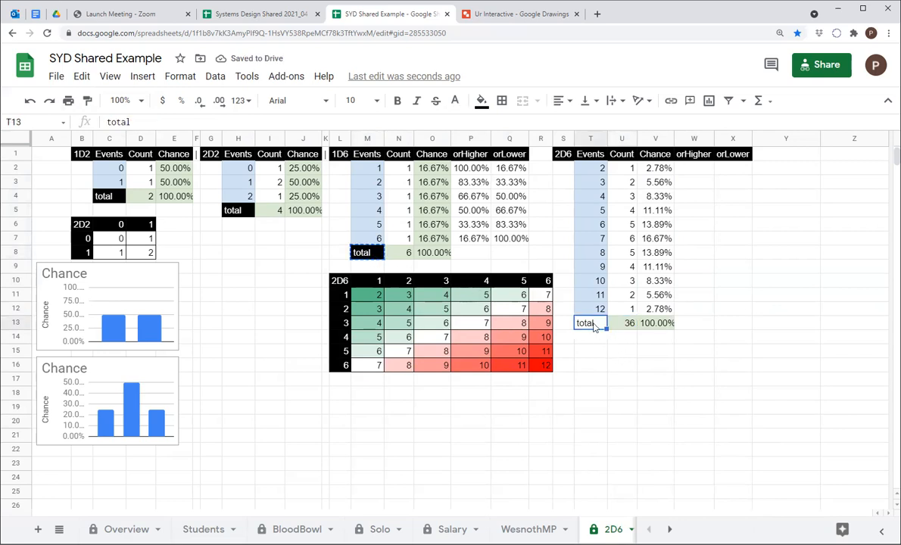
pyautogui.hotkey('ctrl', 'v')
pyautogui.click(610, 378)
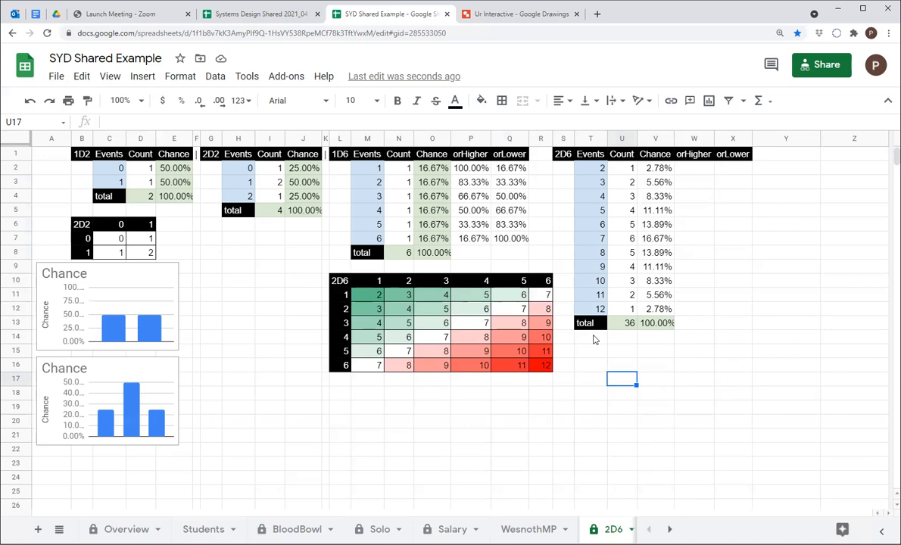
# Enter =V12 in W12 as the orHigher chance of the highest 2D6 event
pyautogui.click(701, 283)
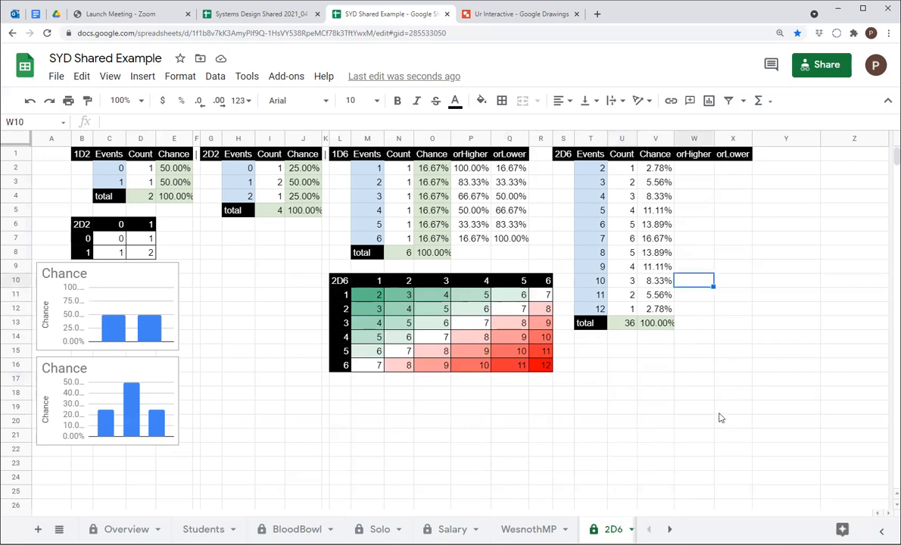
pyautogui.click(705, 311)
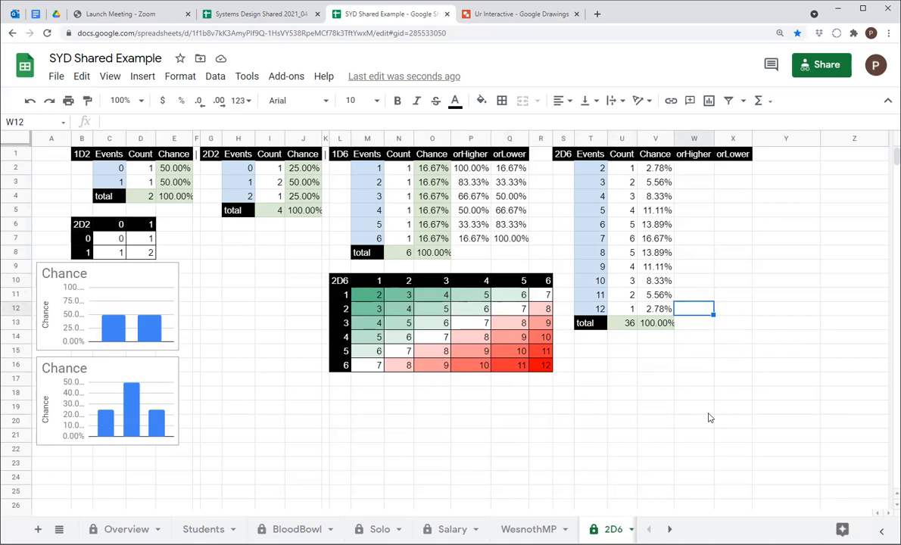
pyautogui.write('=')
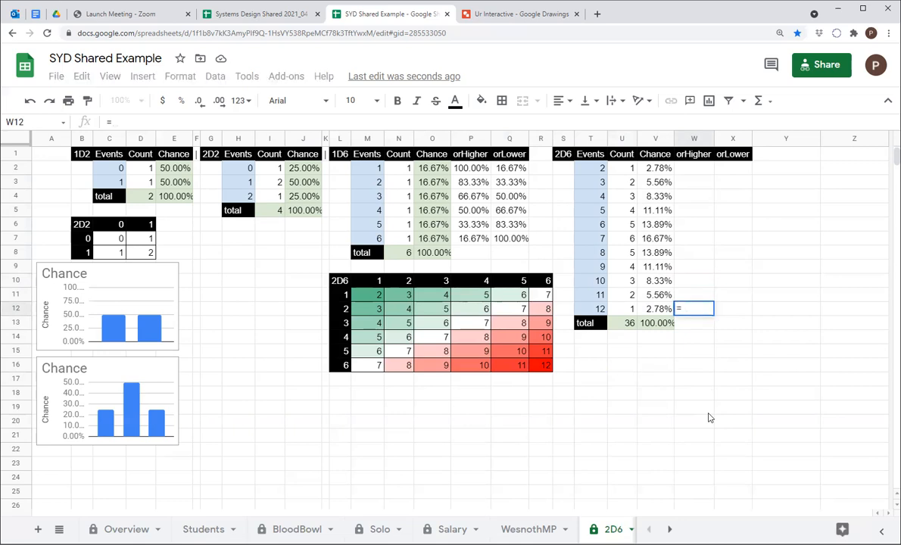
pyautogui.press('Left')
pyautogui.press('Return')
pyautogui.press('Up')
pyautogui.press('Up')
pyautogui.press('Left')
pyautogui.press('Right')
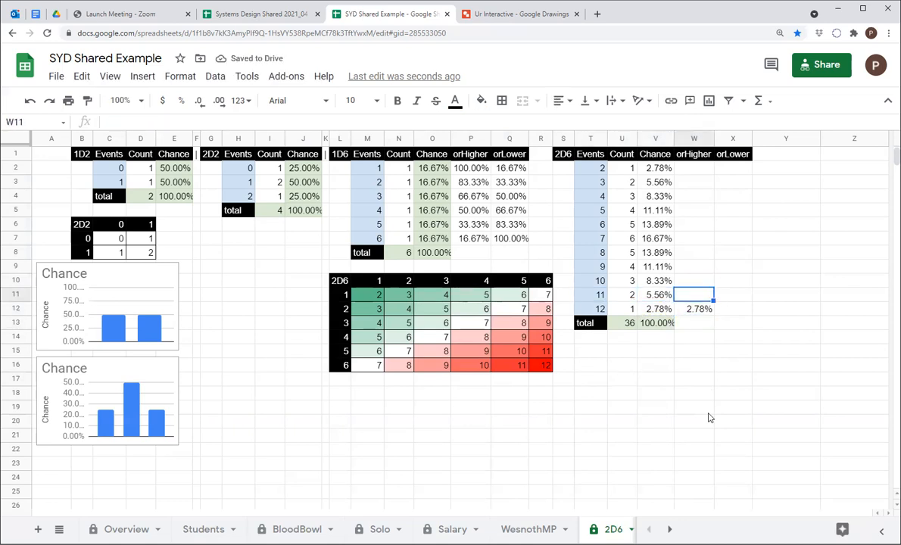
# Copy the green format of V13 onto the 2D6 chance values in V2:V12
pyautogui.press('Left')
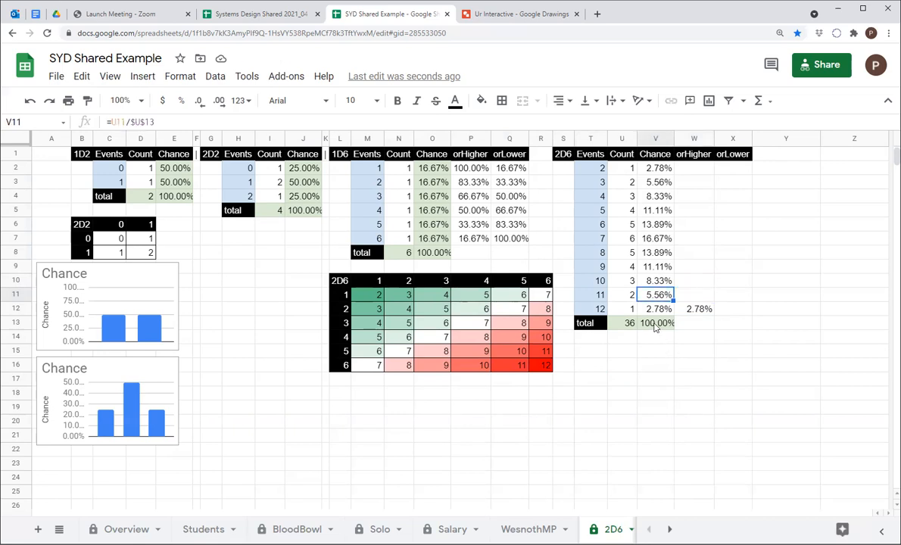
pyautogui.press('Down')
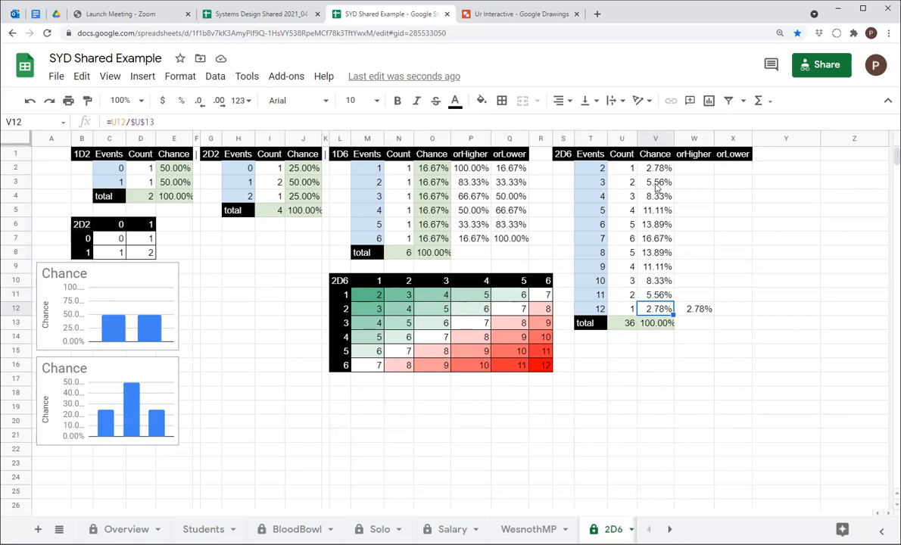
pyautogui.press('Down')
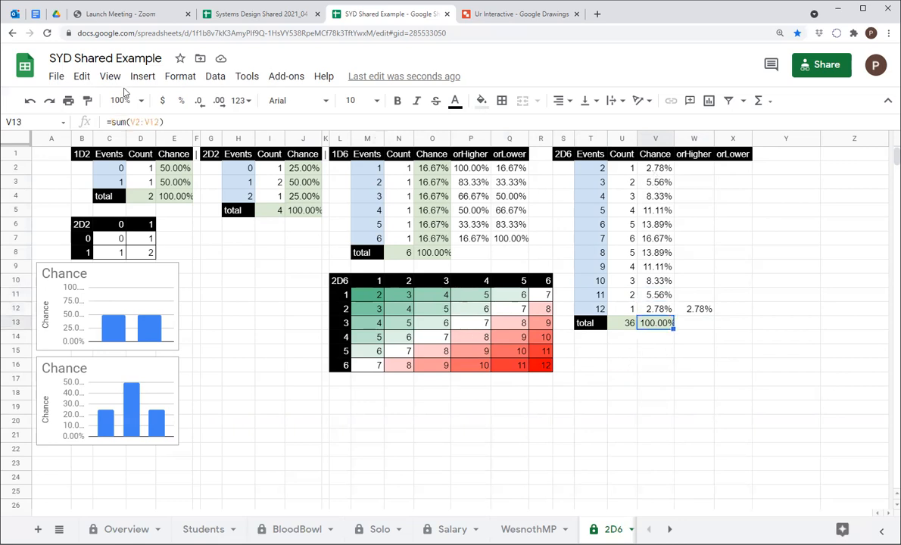
pyautogui.click(84, 104)
pyautogui.moveTo(655, 168); pyautogui.dragTo(659, 307)
# Enter the cumulative formula =V11+W12 in W11 and fill it up the orHigher column to W2
pyautogui.click(693, 295)
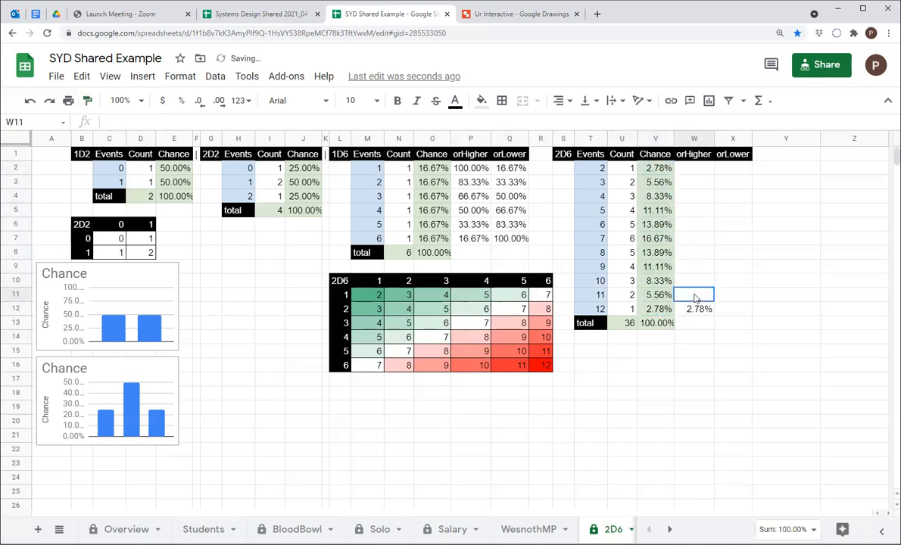
pyautogui.write('=V11')
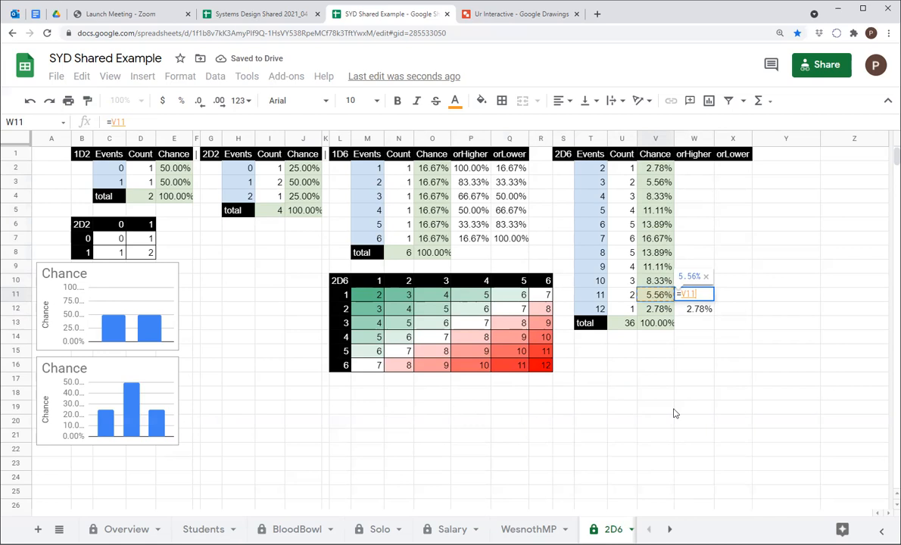
pyautogui.write('+')
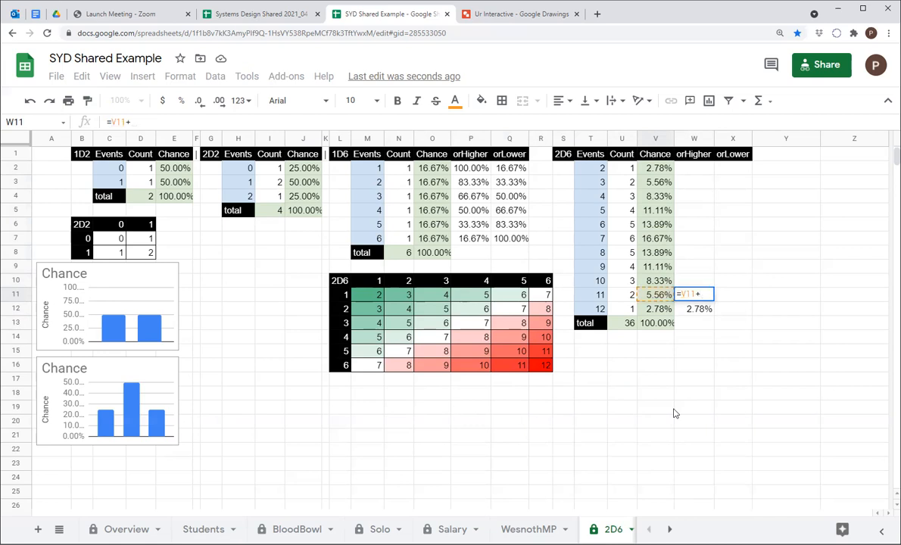
pyautogui.press('Down')
pyautogui.press('Return')
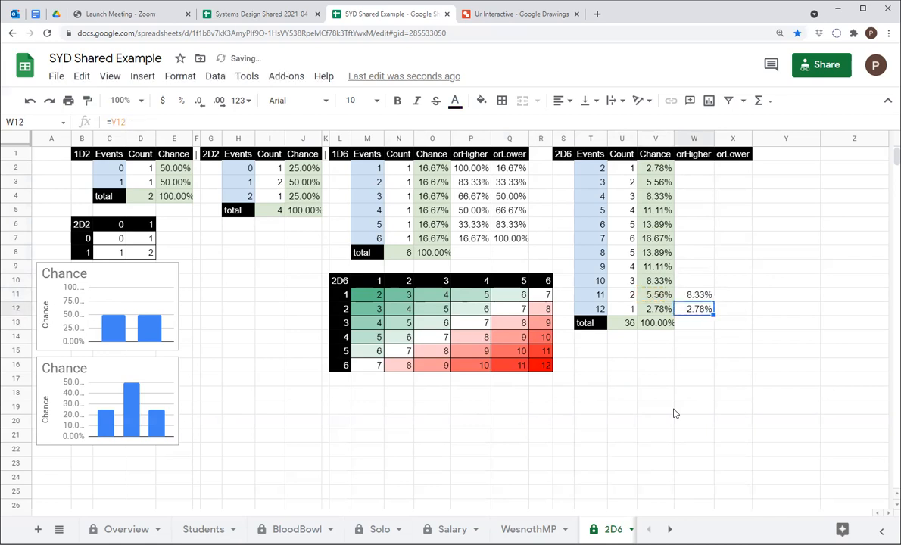
pyautogui.press('Up')
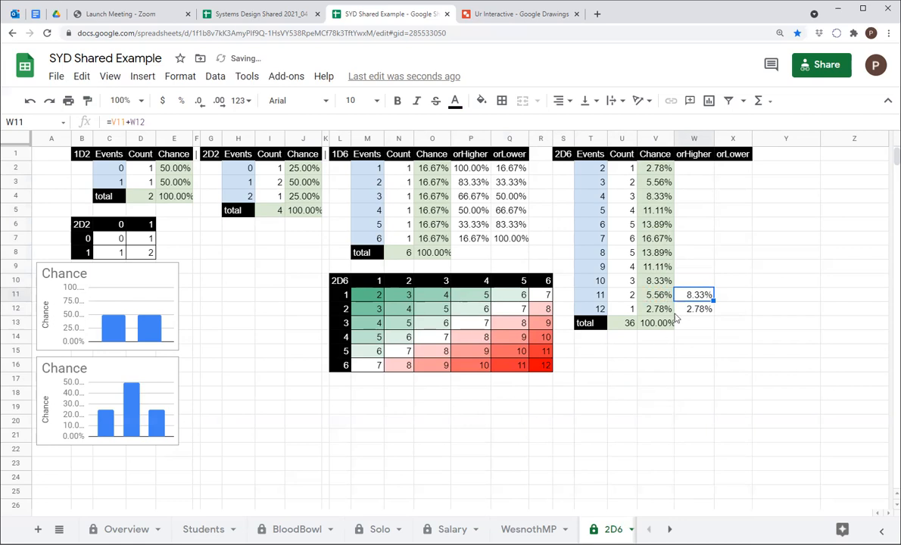
pyautogui.moveTo(713, 301); pyautogui.dragTo(714, 173)
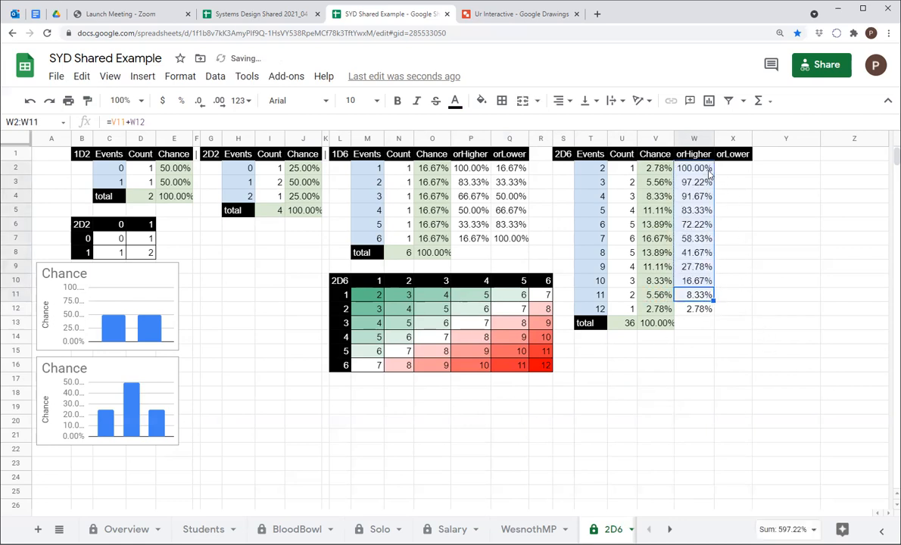
pyautogui.click(704, 174)
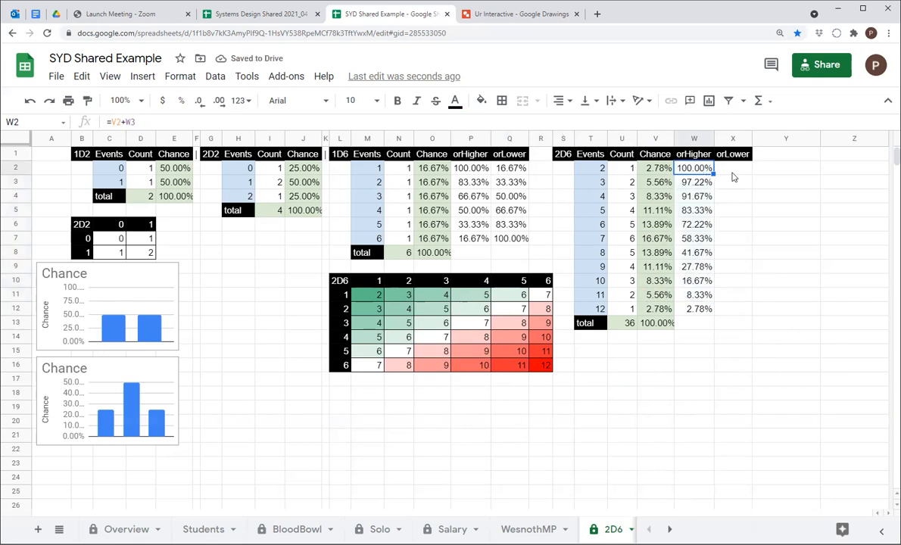
# Enter =V2 in X2 as the orLower chance of the lowest 2D6 event
pyautogui.click(736, 175)
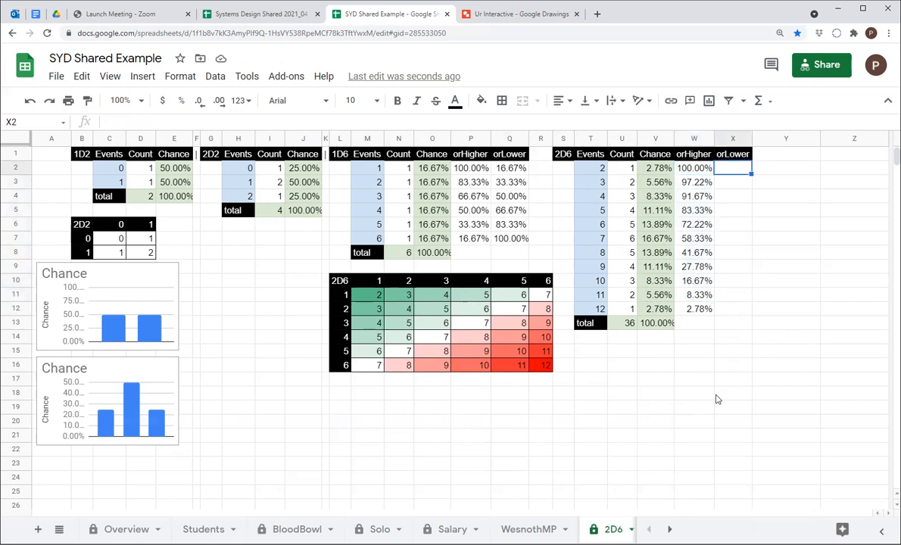
pyautogui.write('=V2')
pyautogui.press('Return')
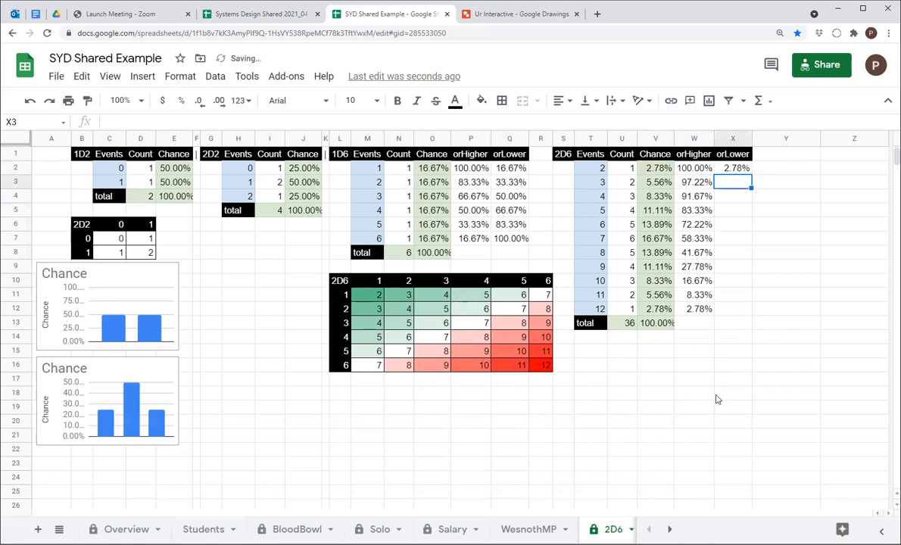
# Enter the cumulative formula =V3+X2 in X3 and fill it down the orLower column to X12
pyautogui.write('=V3')
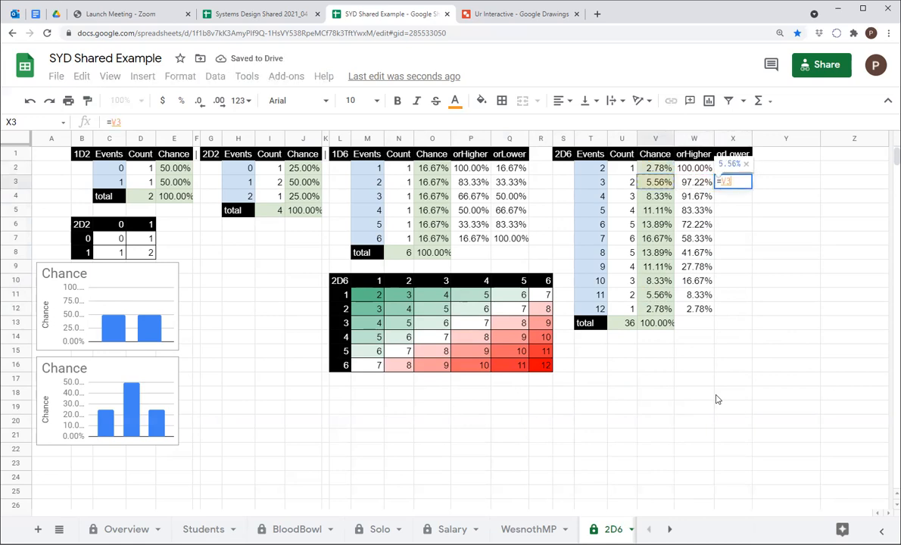
pyautogui.write('+X2')
pyautogui.press('Return')
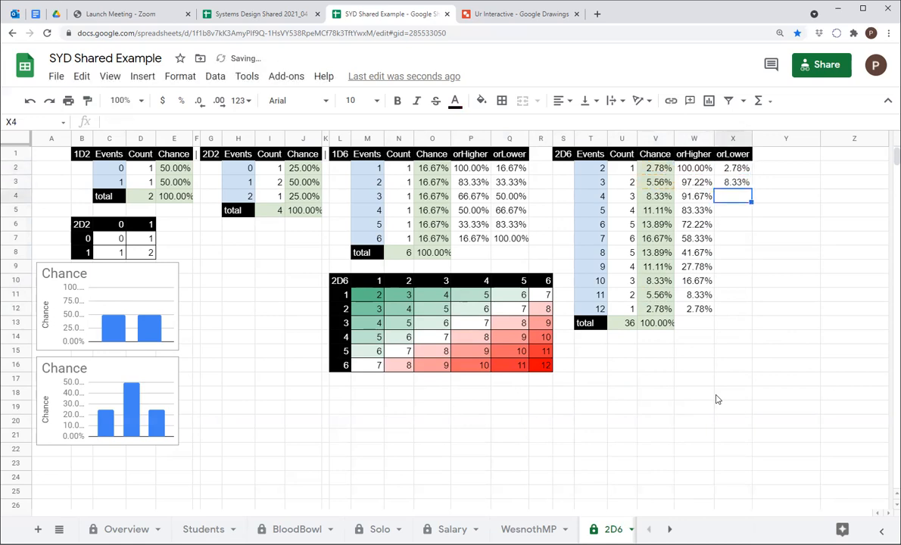
pyautogui.click(746, 184)
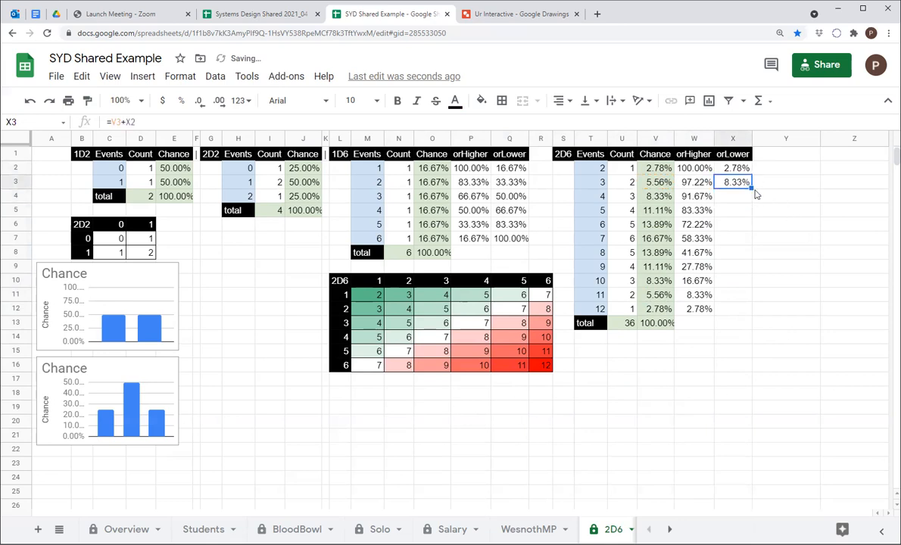
pyautogui.doubleClick(751, 189)
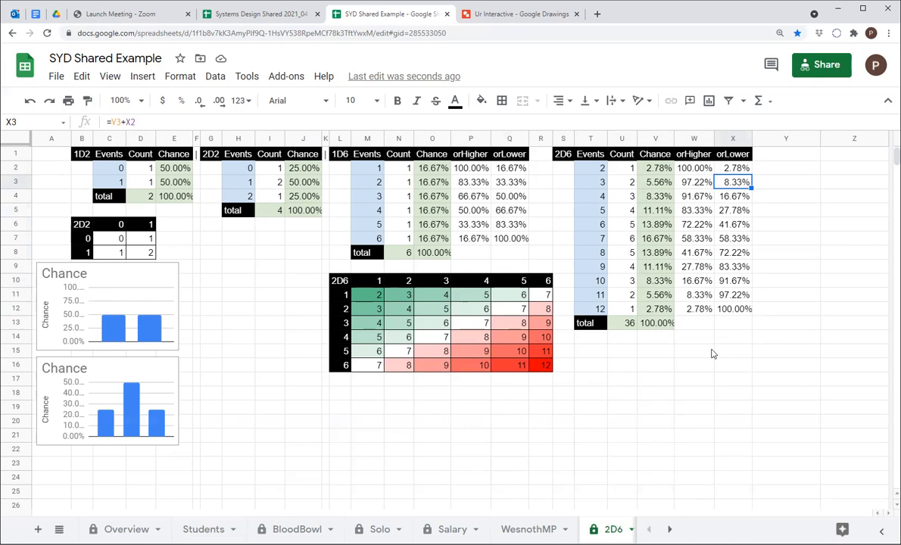
# Insert a column chart of the 1D6 chance values in O2:O7
pyautogui.click(398, 169)
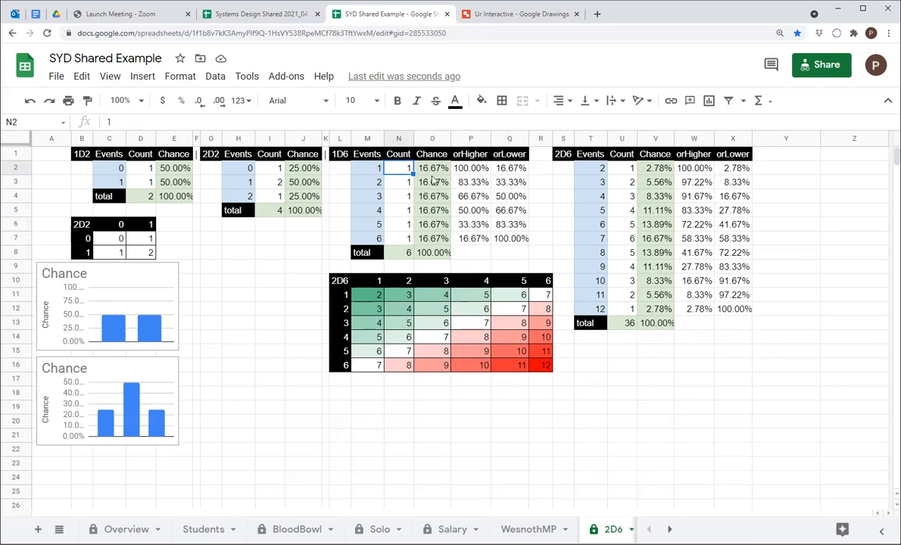
pyautogui.press('Right')
pyautogui.keyDown('shift'); pyautogui.click(434, 240); pyautogui.keyUp('shift')
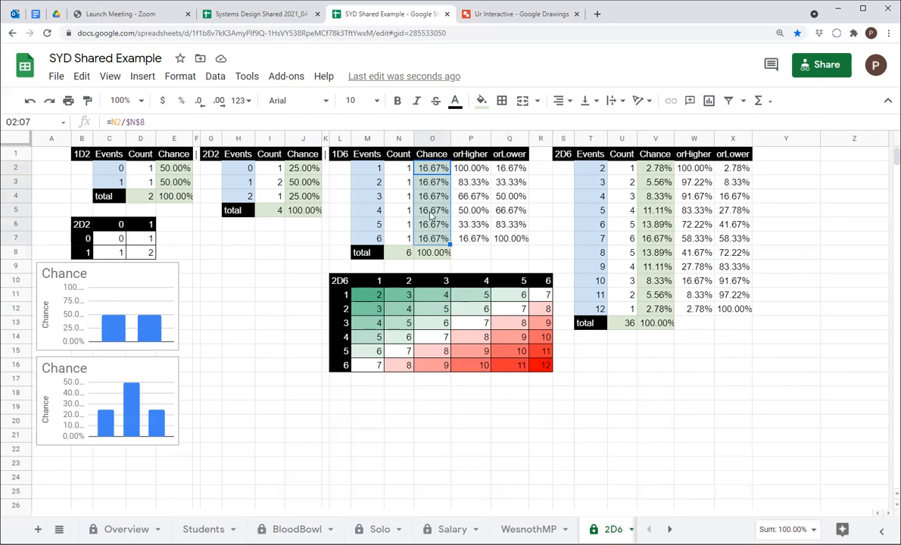
pyautogui.click(143, 77)
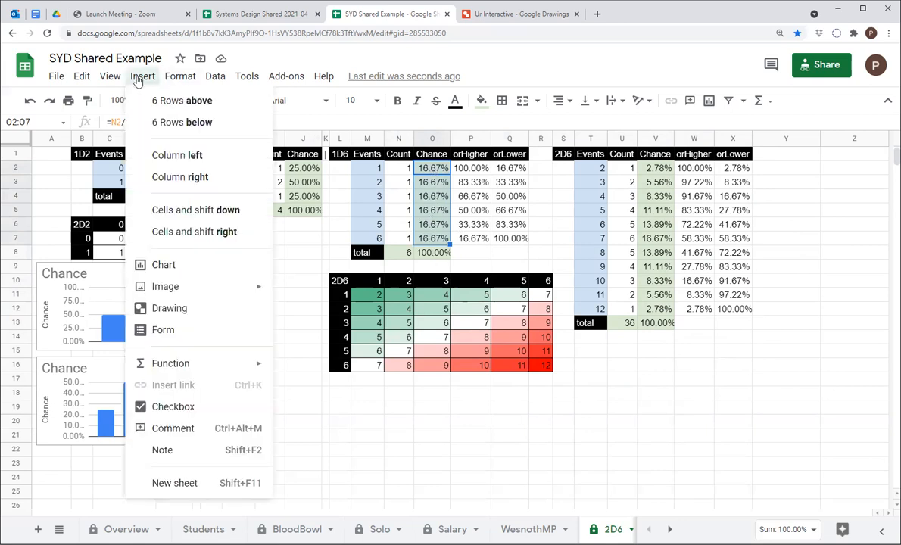
pyautogui.click(181, 265)
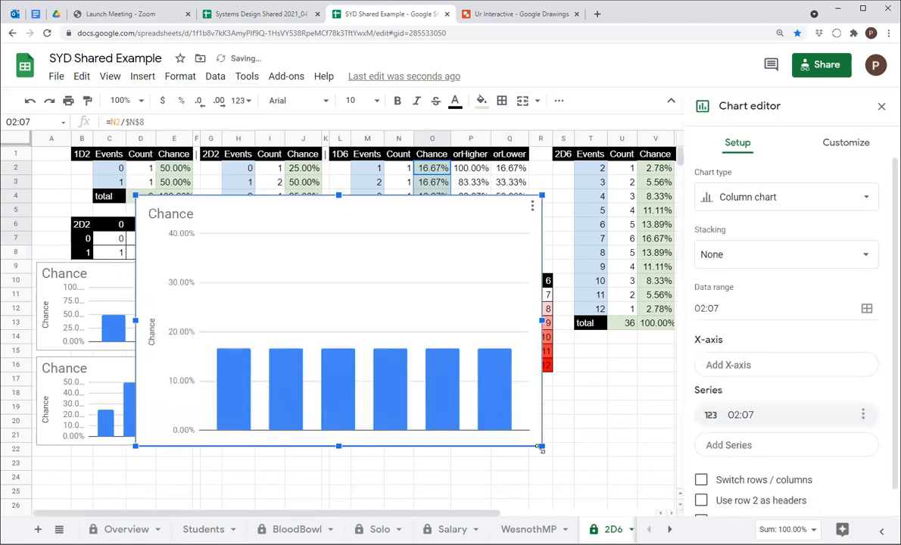
# Shrink the 1D6 chance chart and place it beside the 1D2 chart, clear of the 2D6 outcome grid
pyautogui.moveTo(542, 446); pyautogui.dragTo(381, 347)
pyautogui.moveTo(360, 307); pyautogui.dragTo(294, 293)
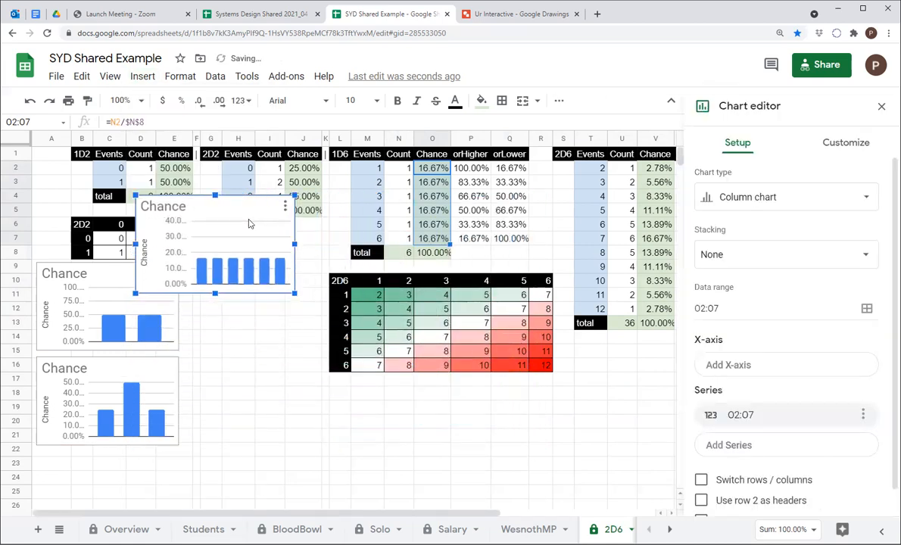
pyautogui.moveTo(269, 205); pyautogui.dragTo(336, 282)
pyautogui.moveTo(347, 361); pyautogui.dragTo(324, 345)
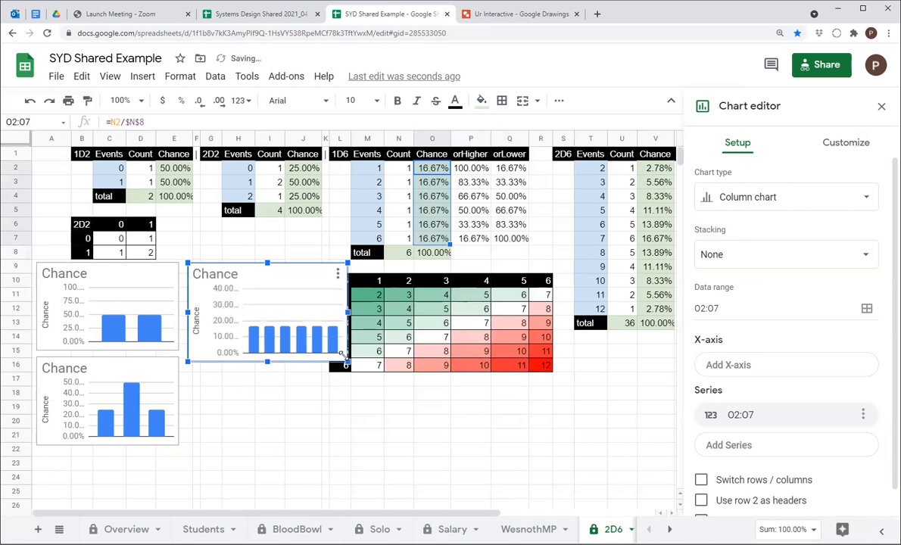
pyautogui.click(306, 422)
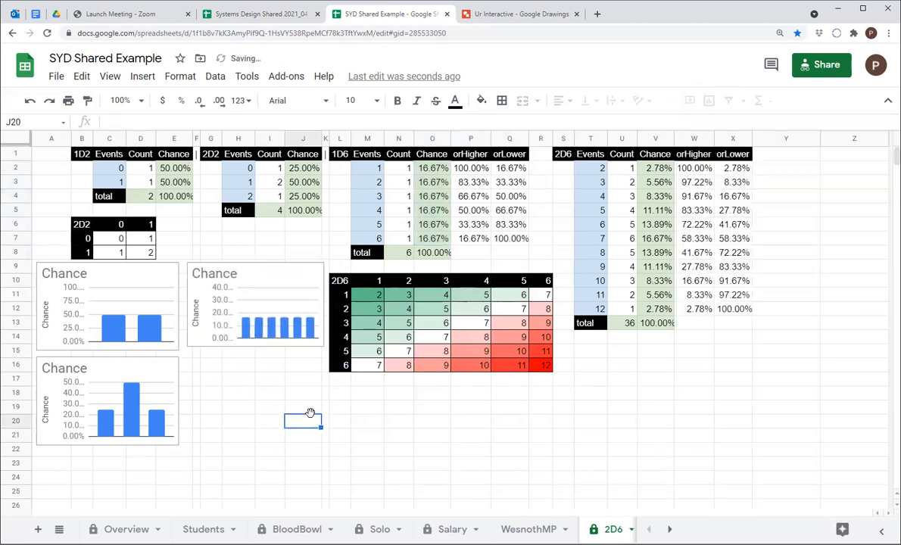
# Insert a column chart of the 2D6 chance values in V2:V12
pyautogui.click(643, 168)
pyautogui.keyDown('shift'); pyautogui.click(661, 309); pyautogui.keyUp('shift')
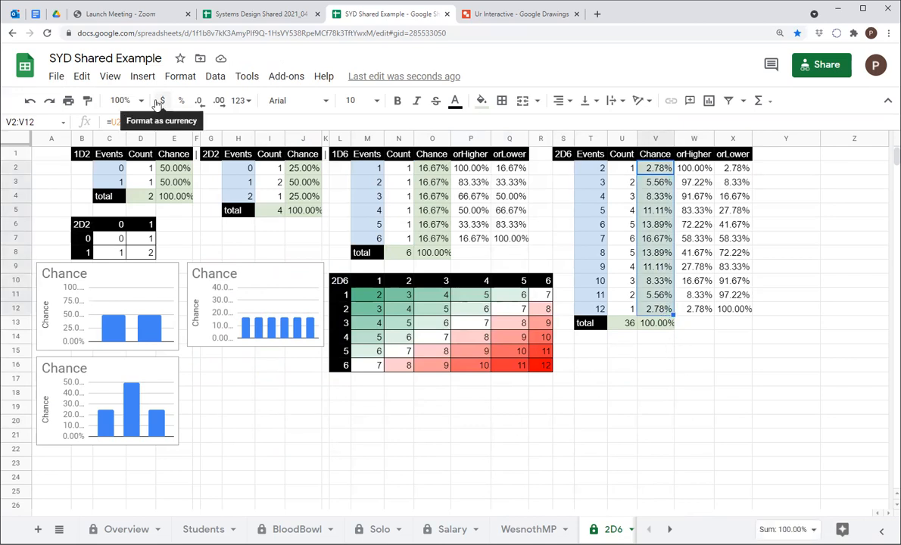
pyautogui.click(143, 77)
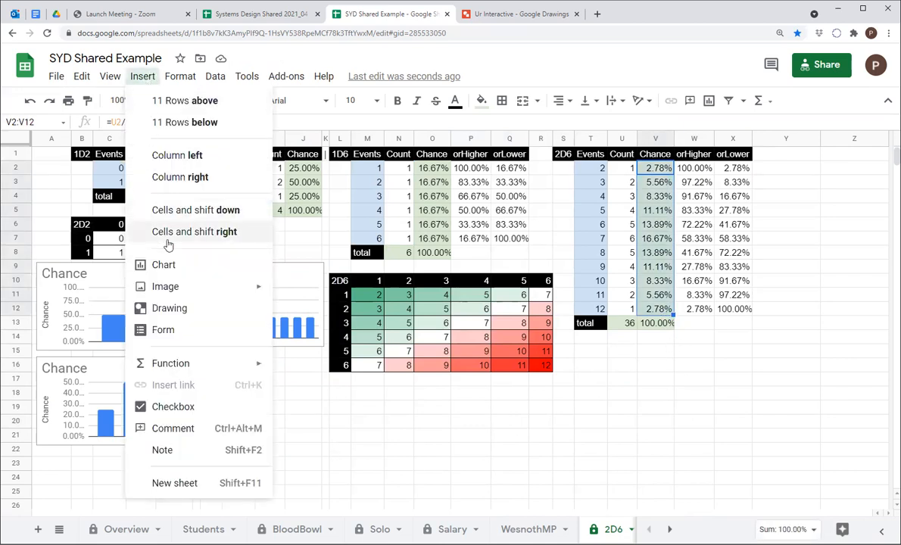
pyautogui.click(164, 266)
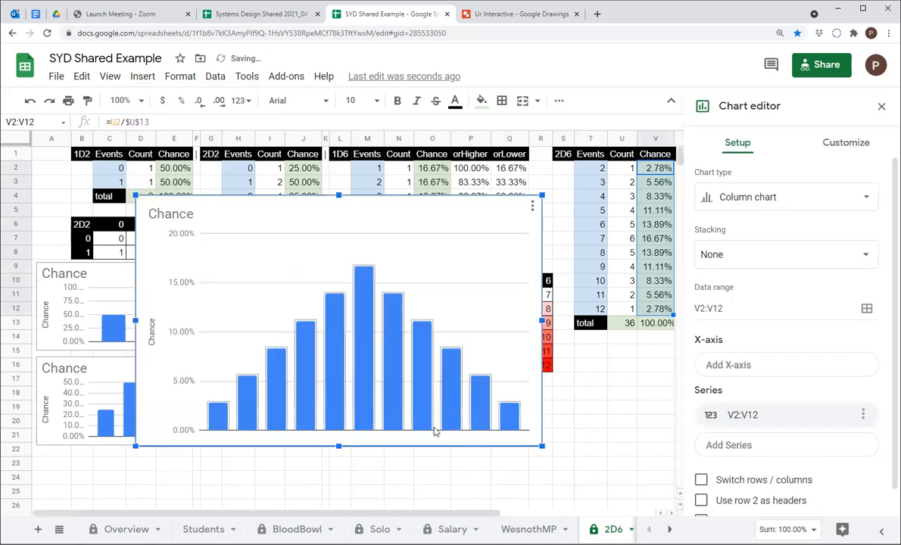
# Shrink the 2D6 chance chart and place it directly below the 2D6 outcome grid
pyautogui.moveTo(542, 447); pyautogui.dragTo(477, 407)
pyautogui.moveTo(402, 325); pyautogui.dragTo(368, 336)
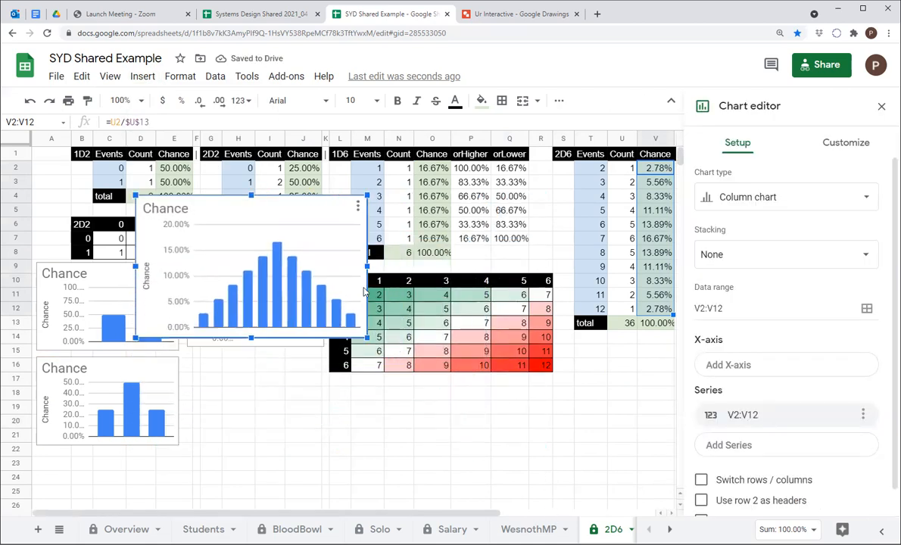
pyautogui.moveTo(350, 222); pyautogui.dragTo(400, 375)
pyautogui.click(435, 409)
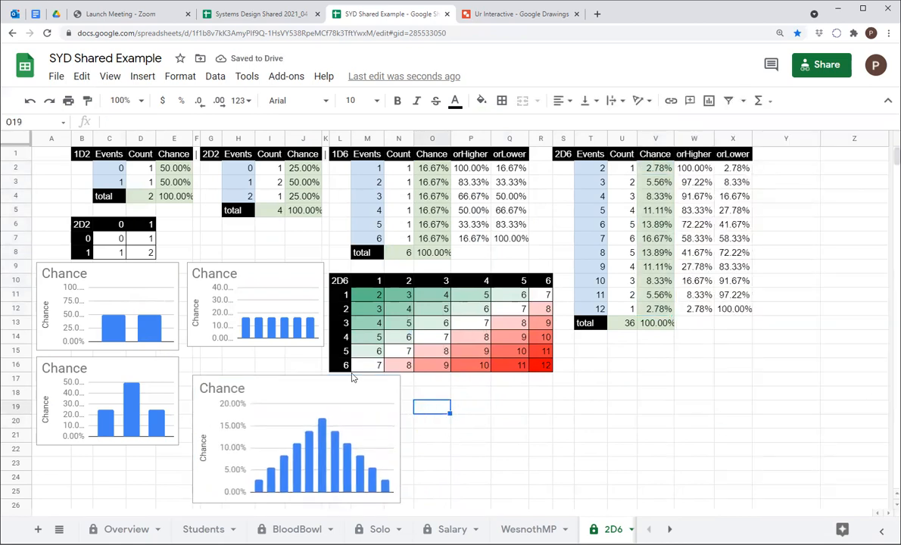
pyautogui.click(233, 401)
pyautogui.moveTo(286, 374); pyautogui.dragTo(427, 385)
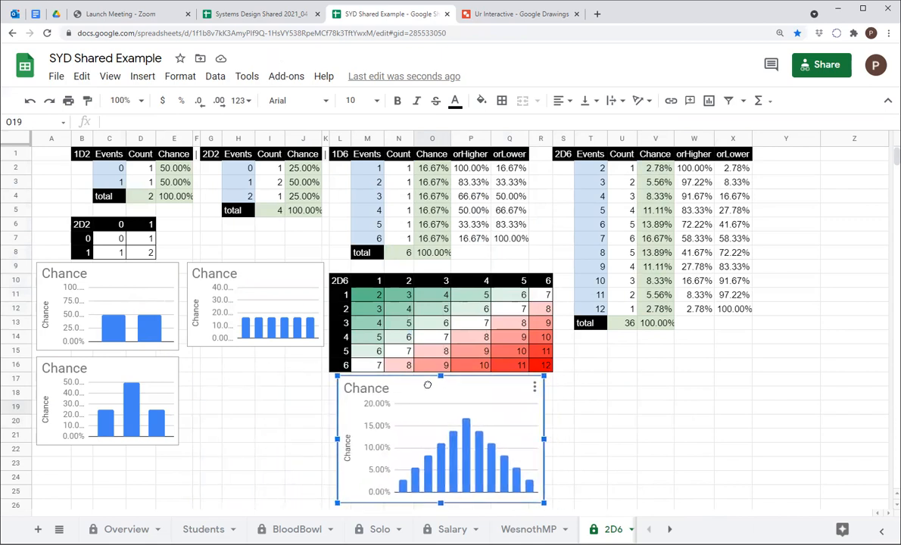
pyautogui.click(567, 408)
# Move the 2D2 chance chart next to the 2D6 chart, around rows 19 to 25, for comparing their shapes
pyautogui.click(165, 368)
pyautogui.moveTo(165, 368); pyautogui.dragTo(295, 416)
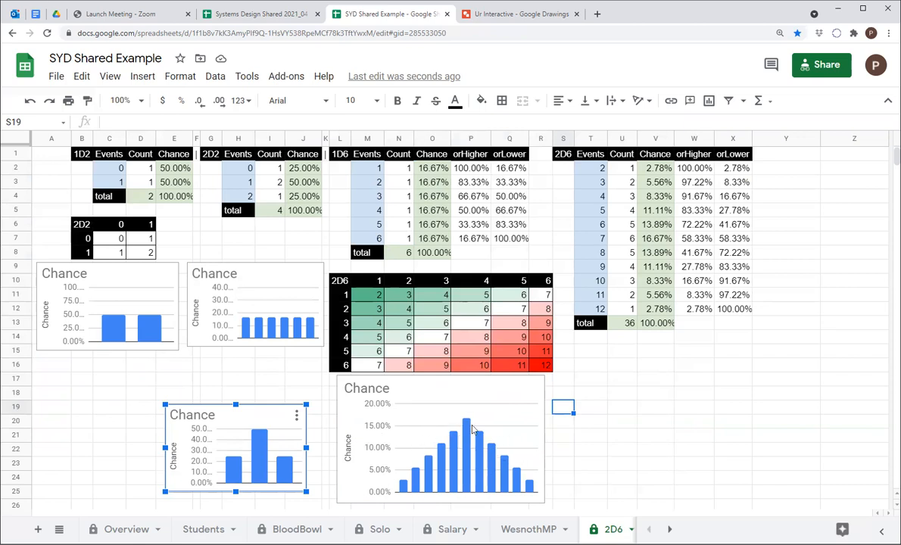
pyautogui.click(436, 413)
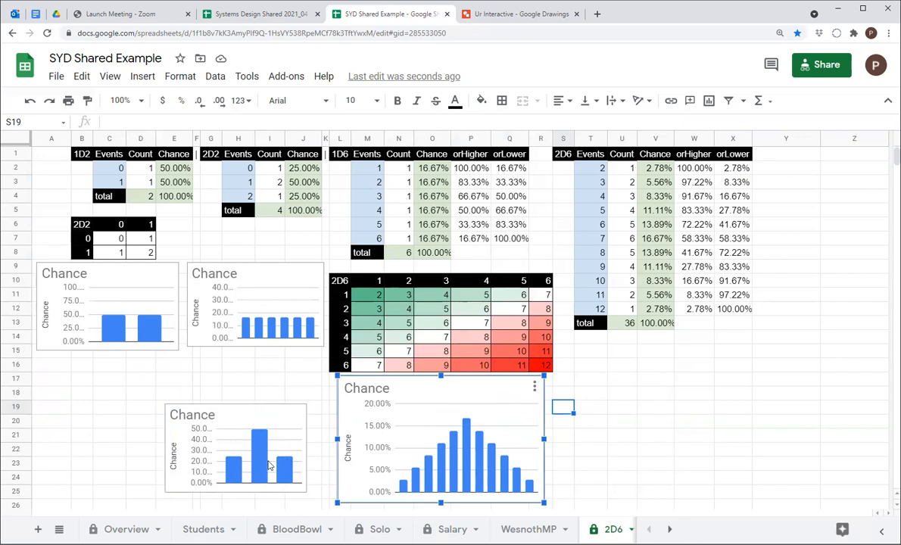
pyautogui.click(267, 467)
pyautogui.click(403, 485)
pyautogui.click(664, 421)
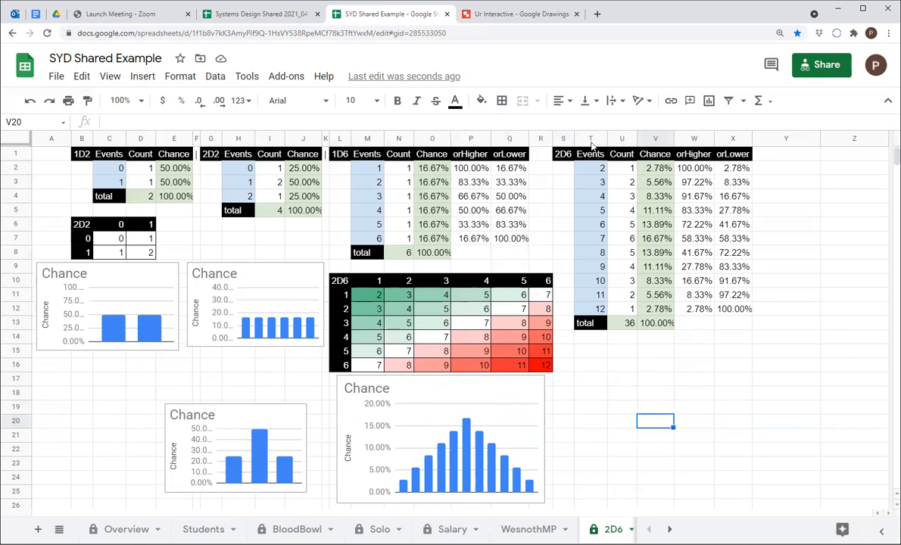
# Switch to the Ur Interactive drawing and examine the capture question, the board position and the Dice Table's rolls for moving 2
pyautogui.click(512, 15)
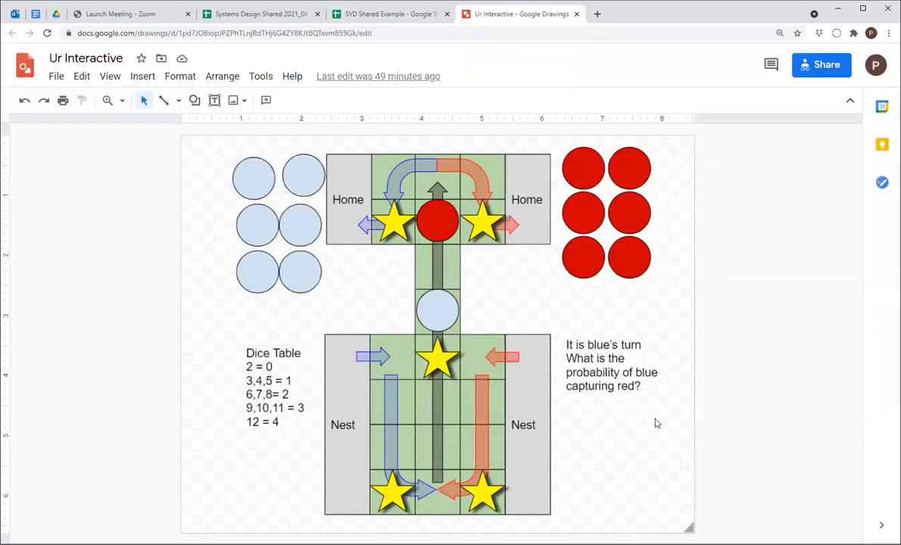
pyautogui.click(601, 358)
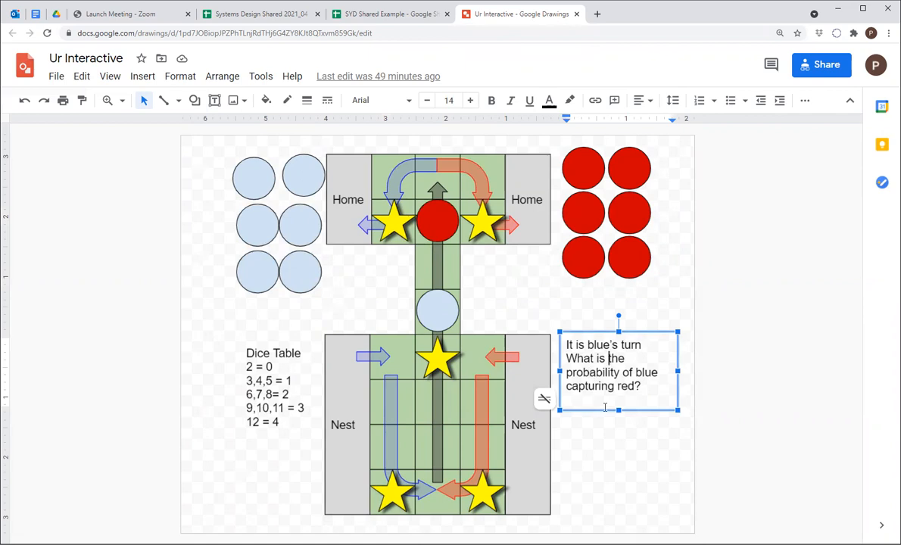
pyautogui.click(626, 471)
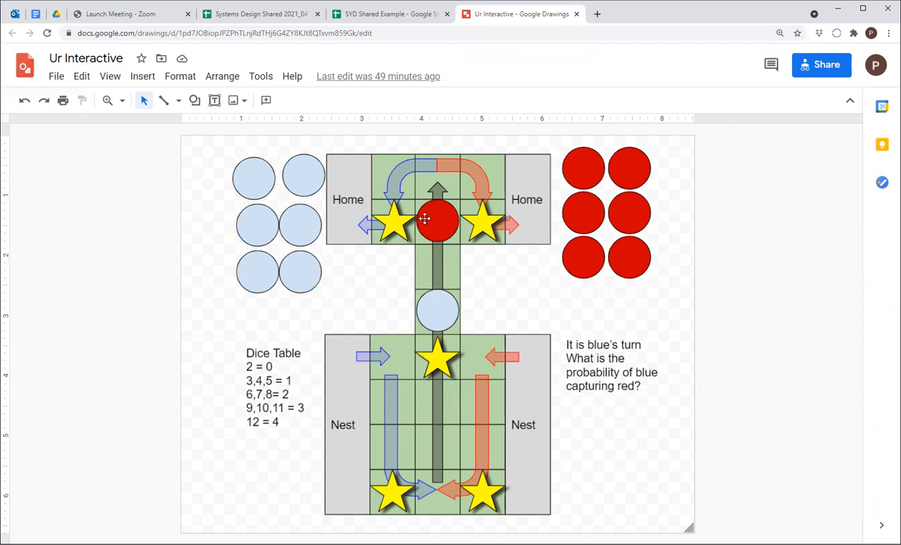
pyautogui.click(274, 367)
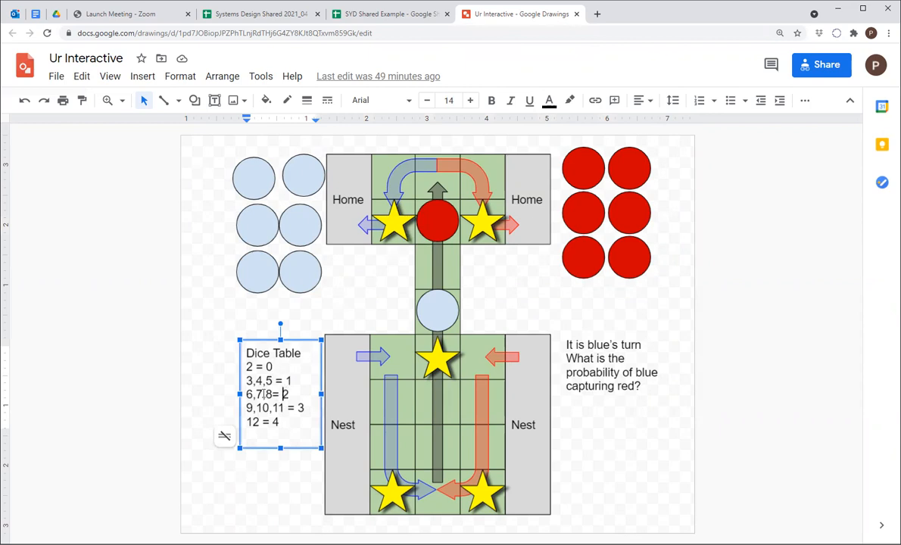
pyautogui.click(284, 393)
pyautogui.moveTo(283, 395); pyautogui.dragTo(288, 394)
pyautogui.click(305, 393)
pyautogui.doubleClick(273, 394)
pyautogui.doubleClick(285, 394)
# Return to the SYD Shared Example spreadsheet and check the combined chance of 2D6 events 6, 7 and 8 in V6:V8
pyautogui.click(354, 14)
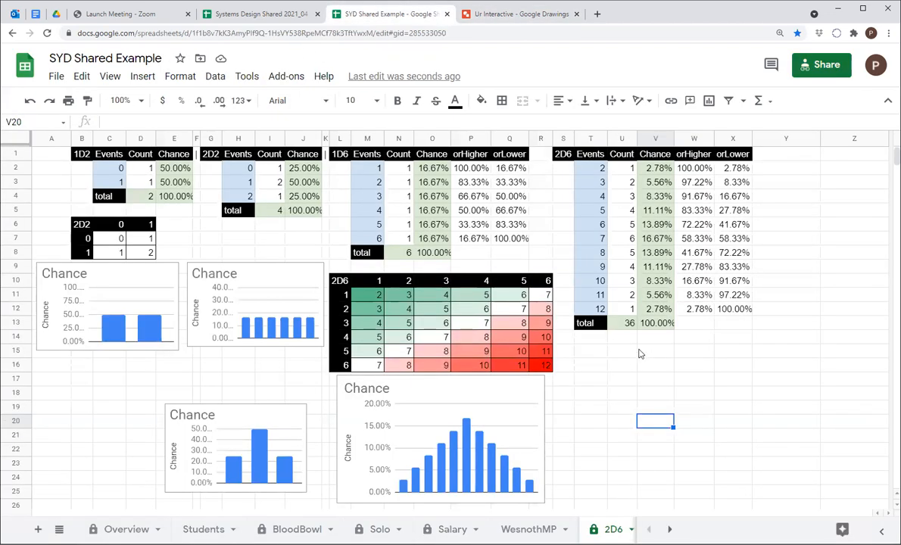
pyautogui.click(597, 229)
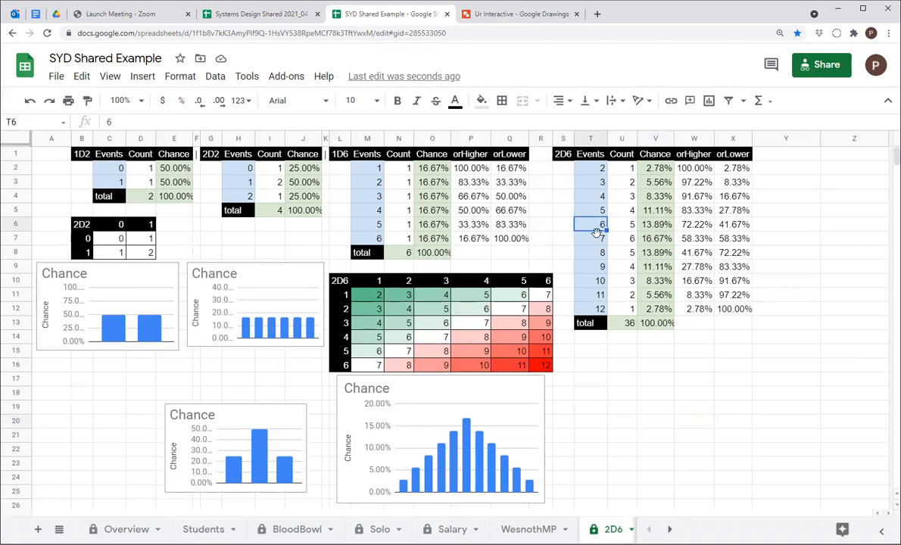
pyautogui.press('Down')
pyautogui.press('Down')
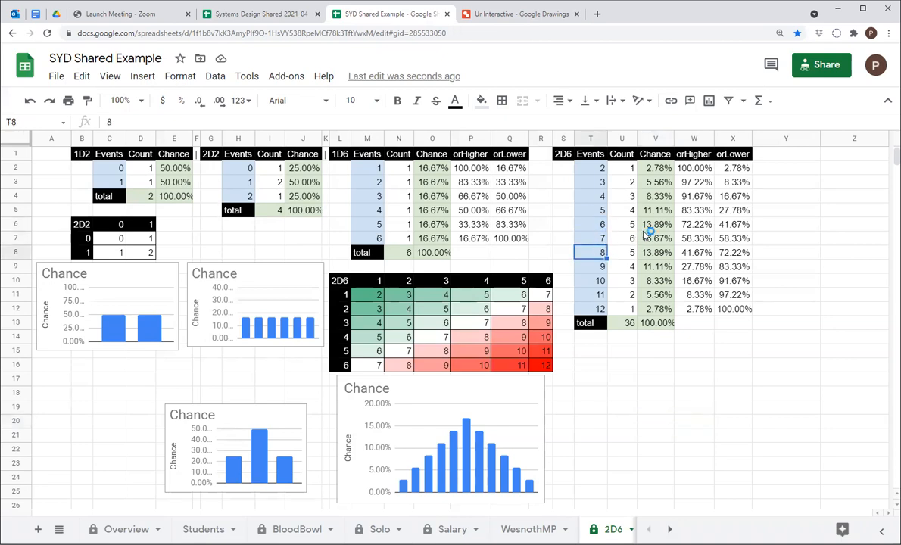
pyautogui.moveTo(649, 224); pyautogui.dragTo(656, 253)
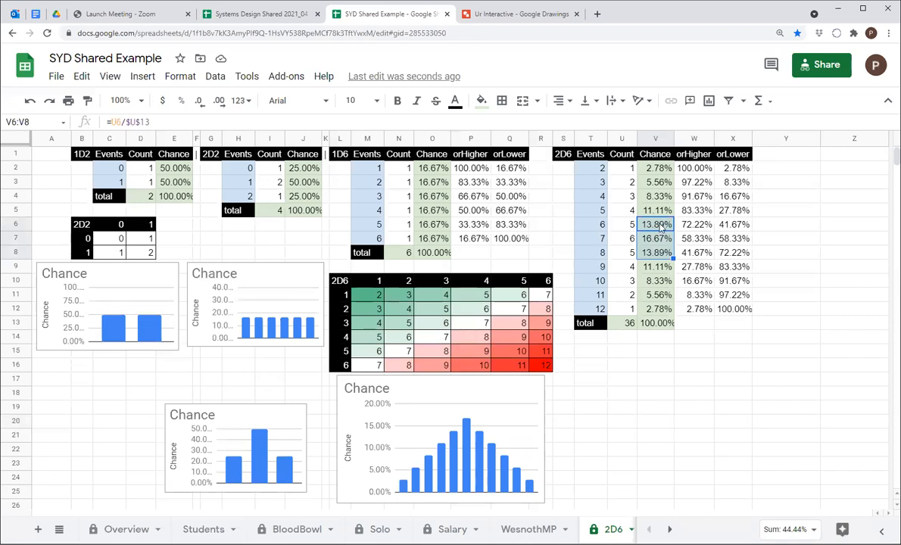
# Label U16 as UR and enter the formula =sum(V6:V8) in V16 for the capture probability
pyautogui.click(633, 368)
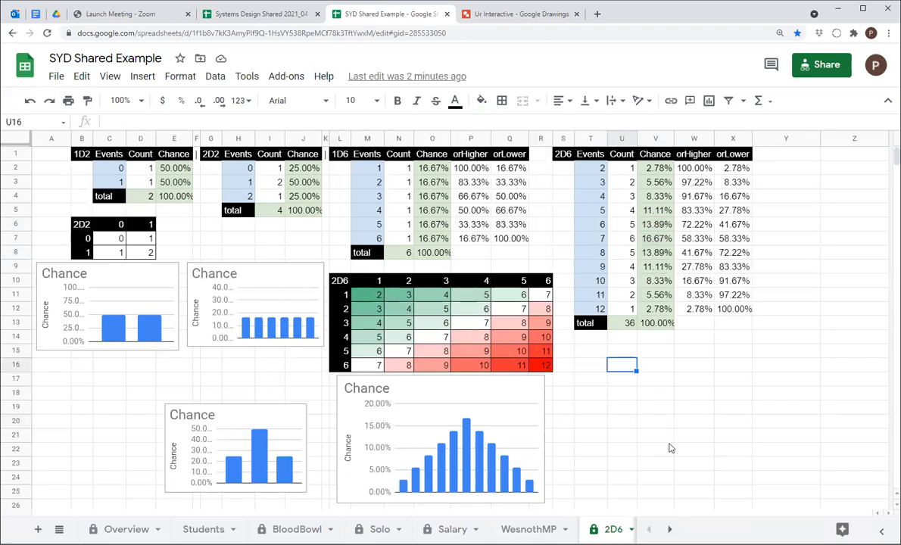
pyautogui.write('UR')
pyautogui.press('Tab')
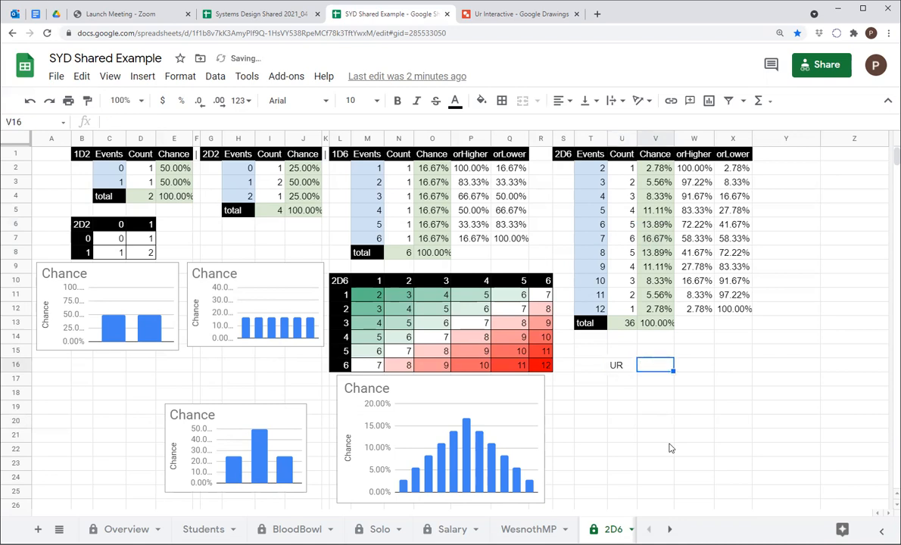
pyautogui.write('=su')
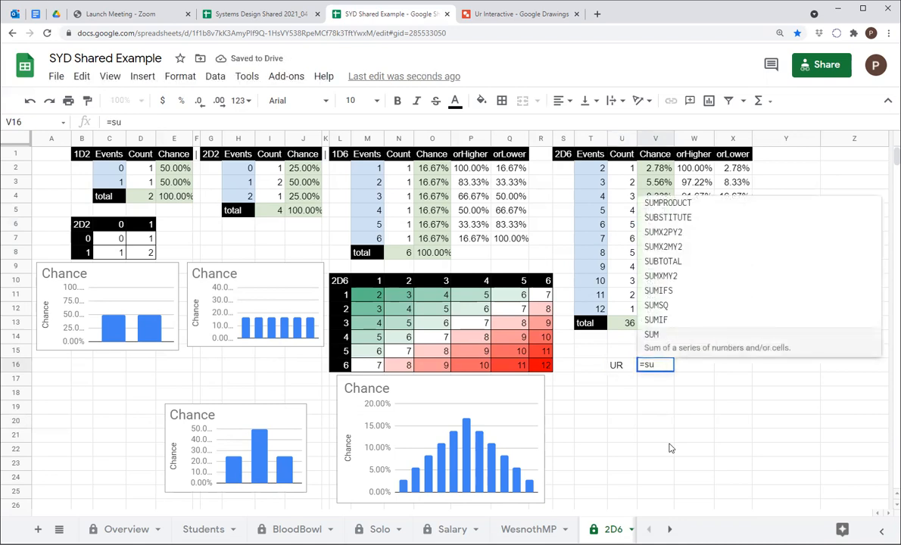
pyautogui.write('m(')
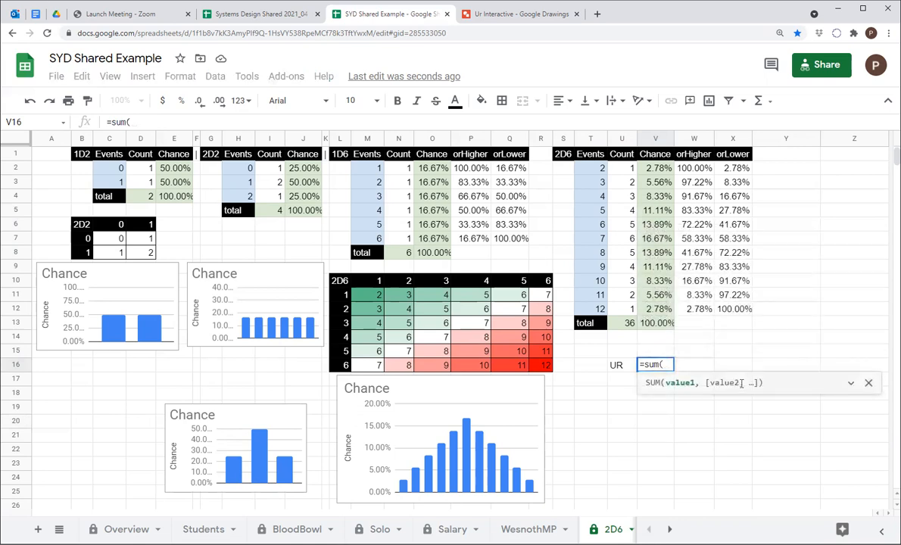
pyautogui.click(656, 225)
pyautogui.moveTo(656, 230); pyautogui.dragTo(659, 254)
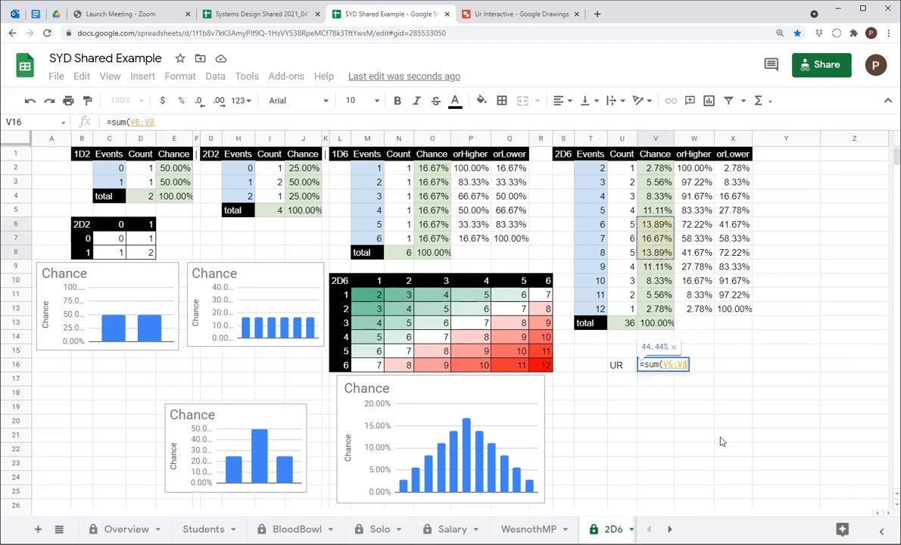
pyautogui.write(')')
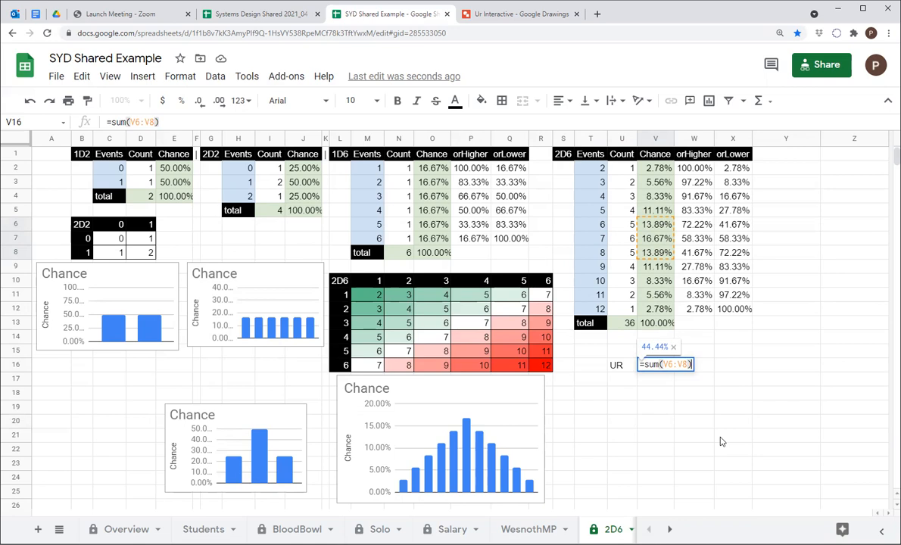
pyautogui.press('Return')
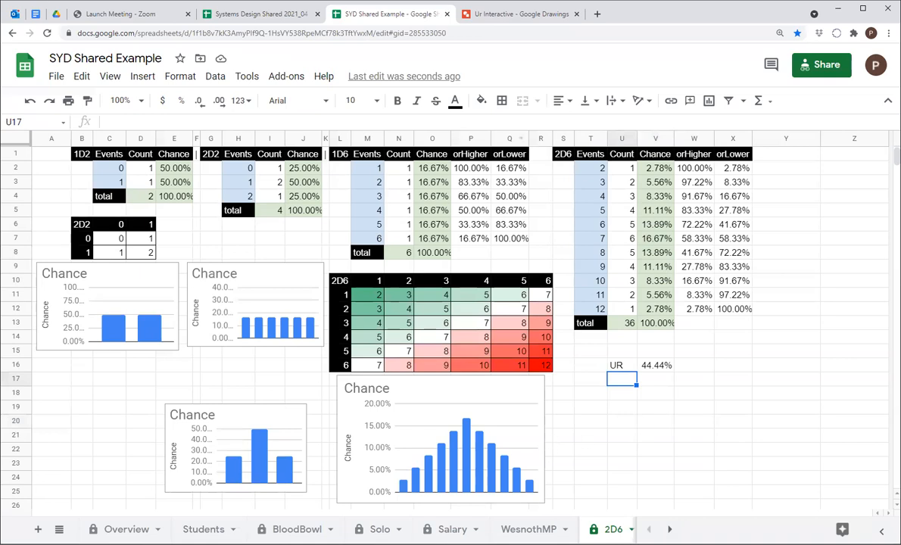
# Review the Ur Interactive drawing and the Systems Design Shared 2021_04 spreadsheet, returning to the SYD Shared Example spreadsheet
pyautogui.click(473, 15)
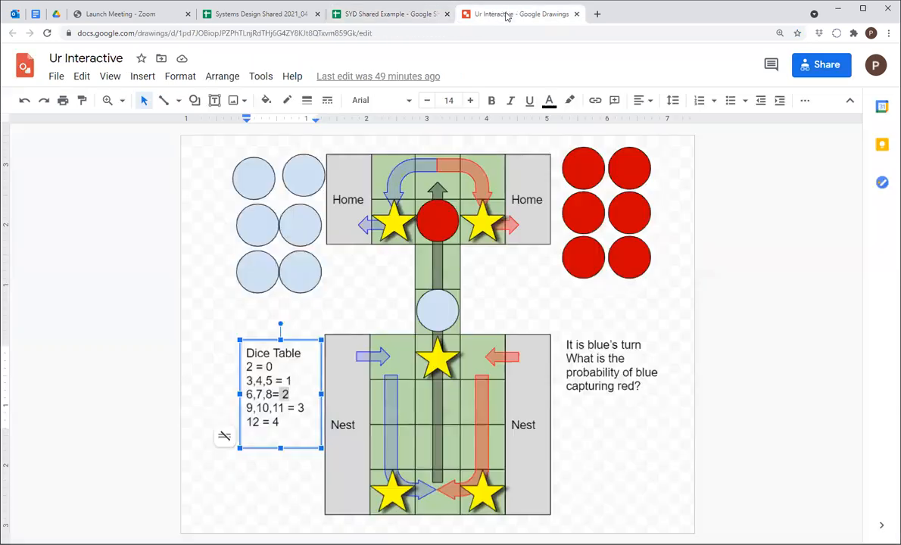
pyautogui.click(655, 446)
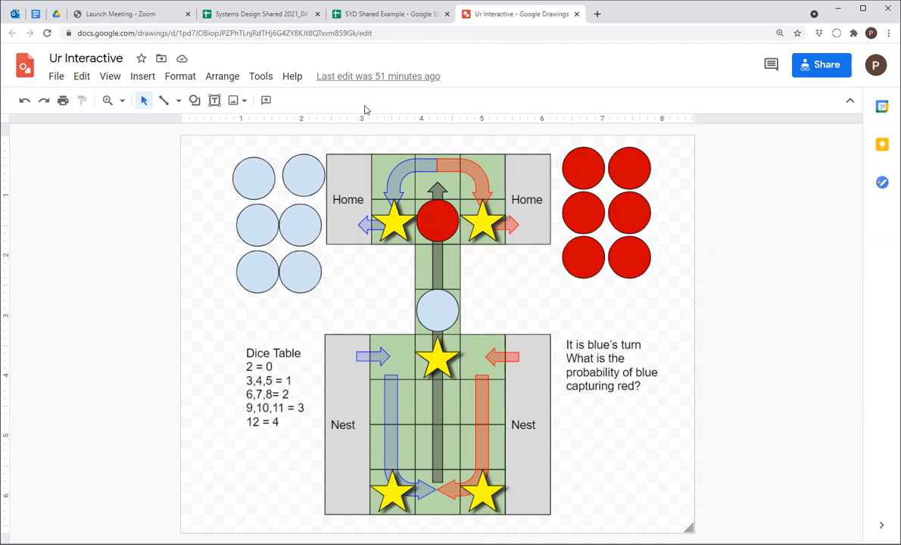
pyautogui.click(261, 13)
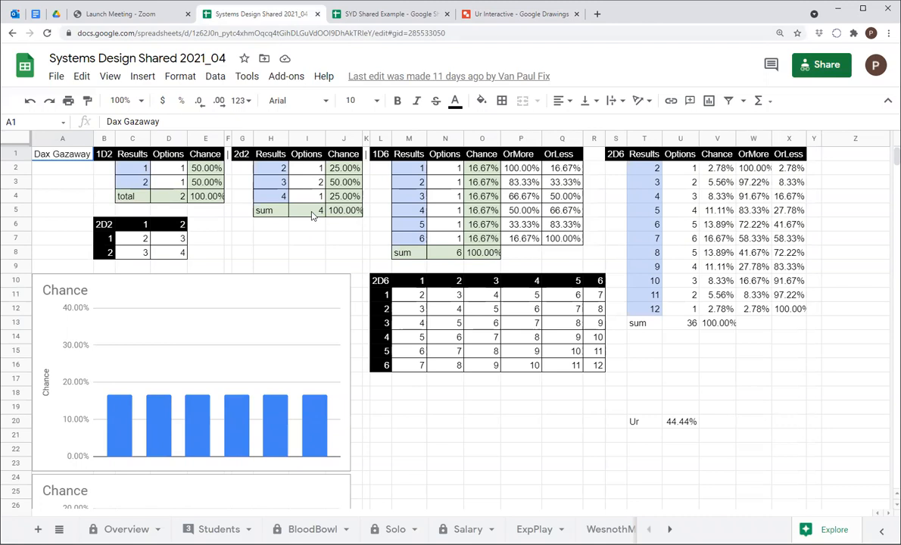
pyautogui.click(368, 14)
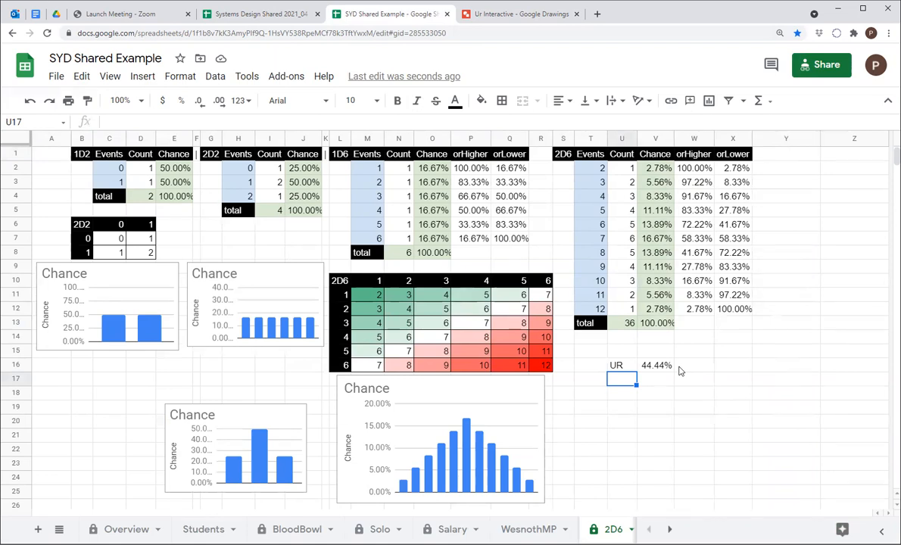
# Examine the total 7 in the 2D6 grid, check its count and chance in U7:V7, and compare it with the 1D6 chances in O5:O6
pyautogui.click(369, 367)
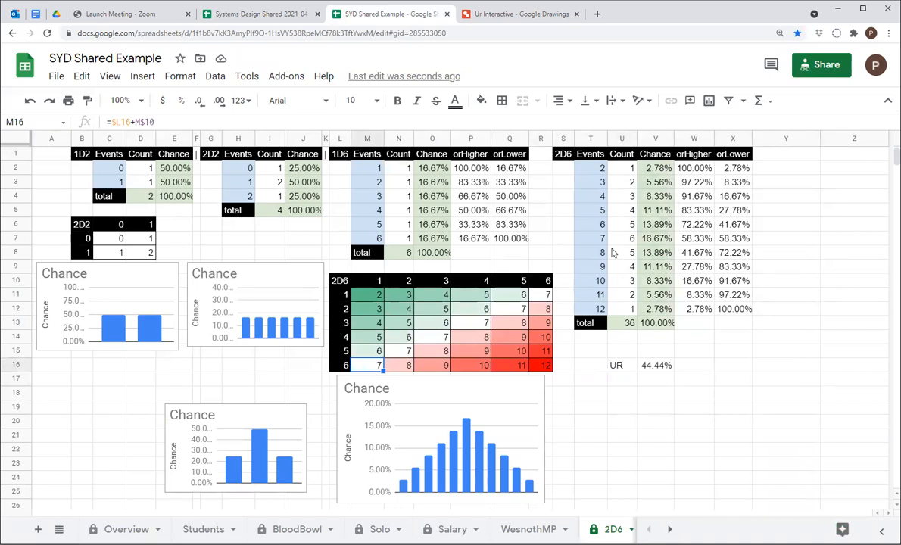
pyautogui.click(631, 239)
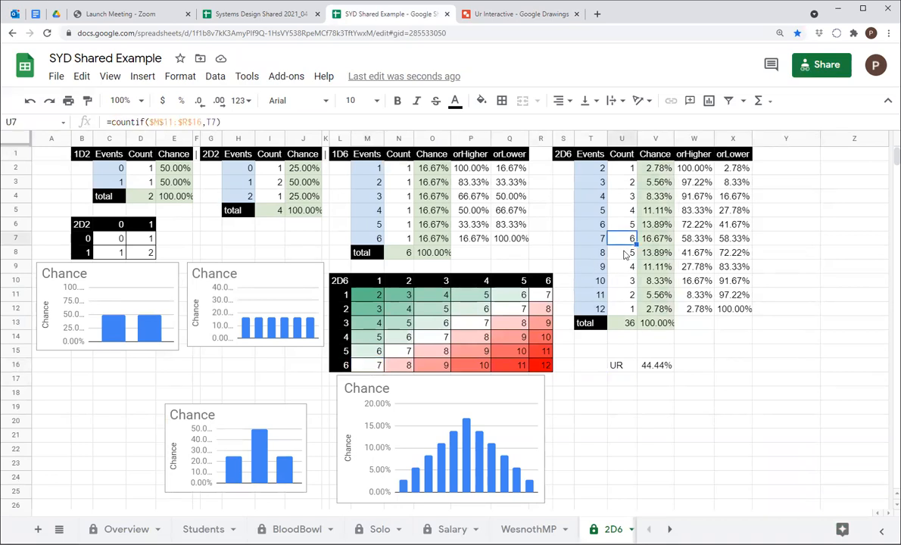
pyautogui.click(658, 240)
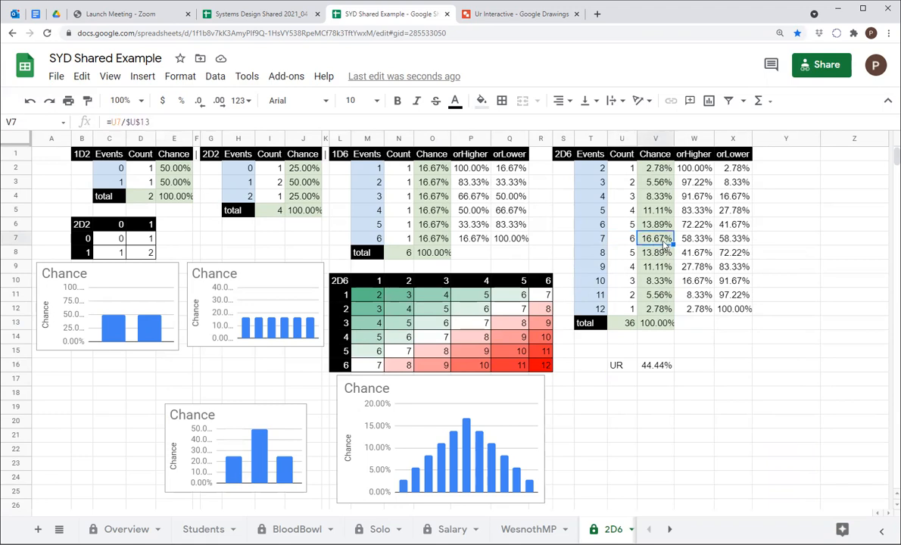
pyautogui.click(443, 214)
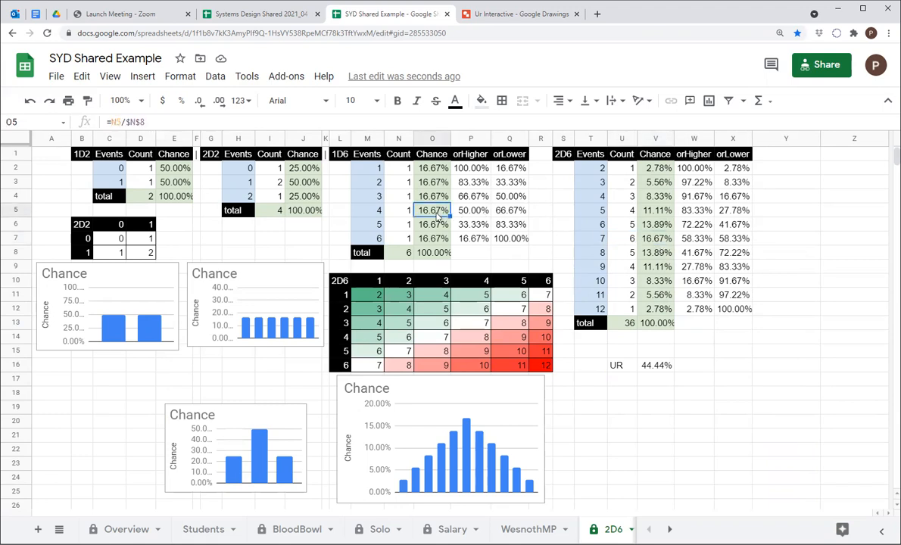
pyautogui.click(438, 226)
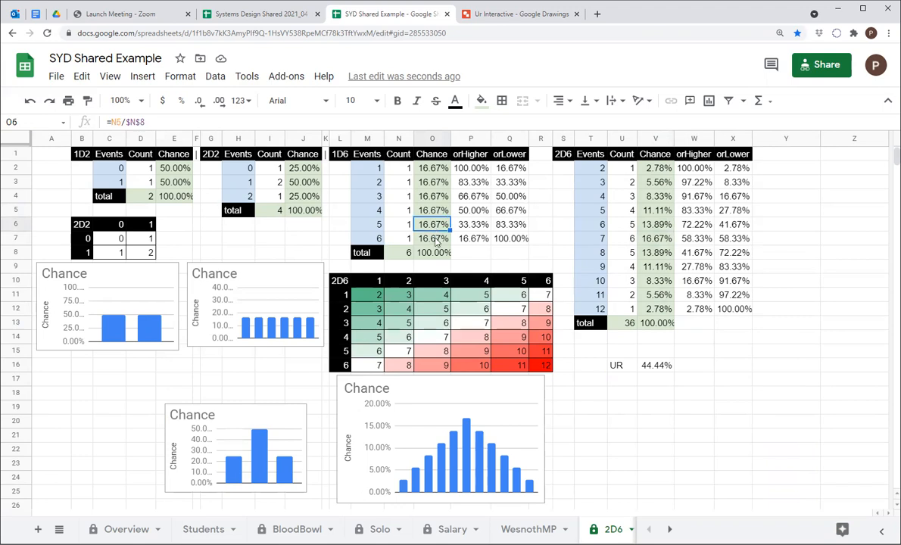
pyautogui.click(642, 238)
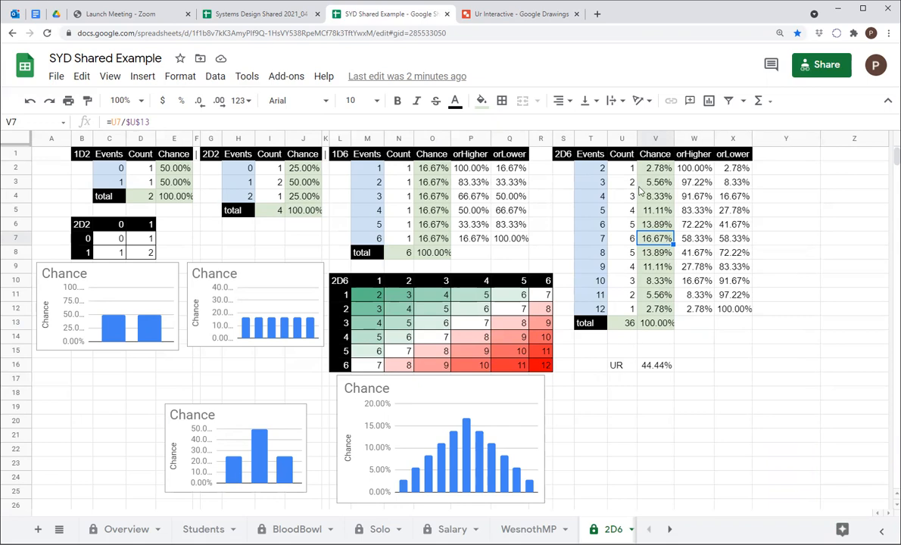
# Compare the chances of 2D6 events 7, 8 and 12 in the 2D6 Chance column
pyautogui.click(594, 168)
pyautogui.click(599, 312)
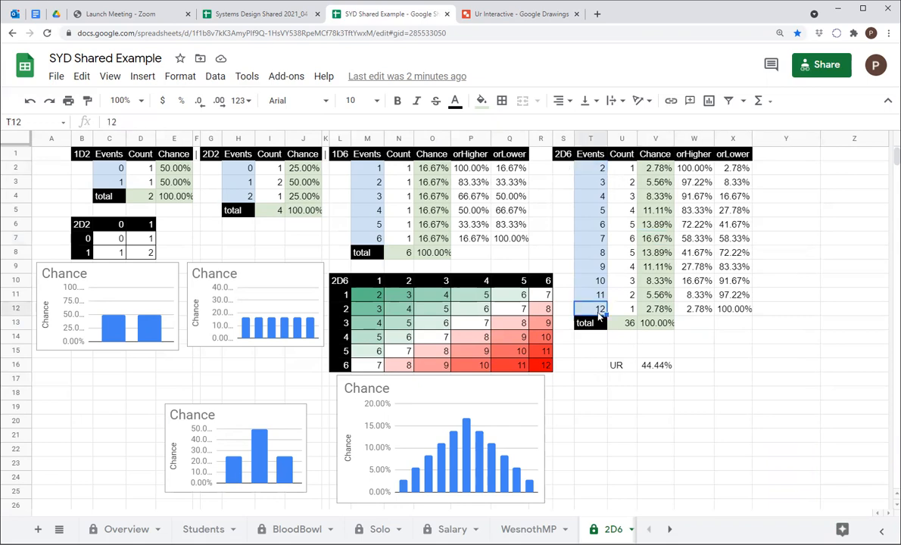
pyautogui.click(650, 311)
pyautogui.click(650, 241)
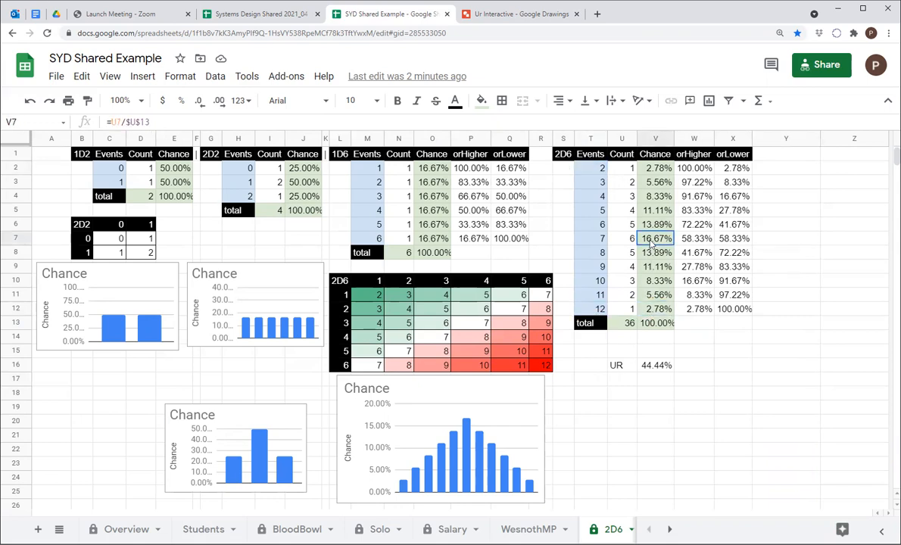
pyautogui.click(654, 311)
pyautogui.click(655, 253)
pyautogui.click(655, 241)
pyautogui.click(653, 310)
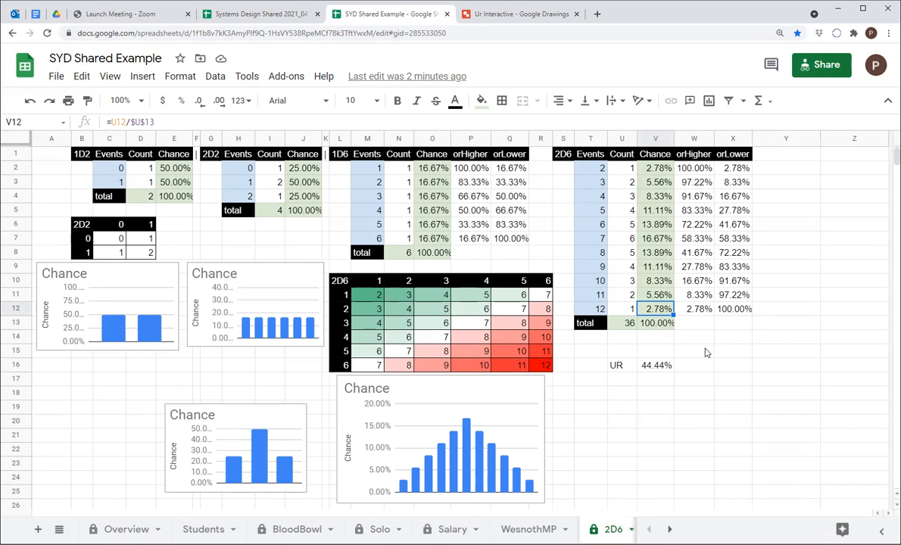
# Check the 2D6 orHigher values for events 3, 7 and 8 in column W
pyautogui.click(698, 184)
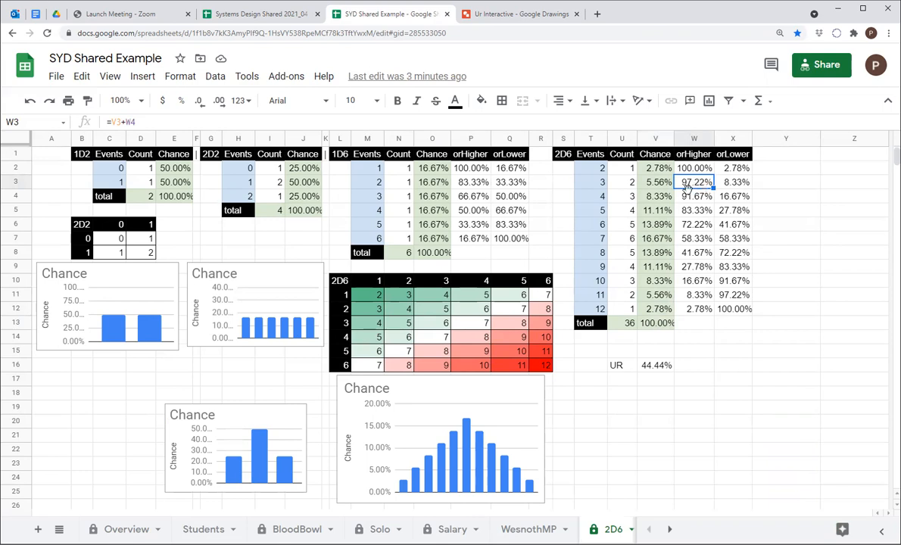
pyautogui.click(692, 239)
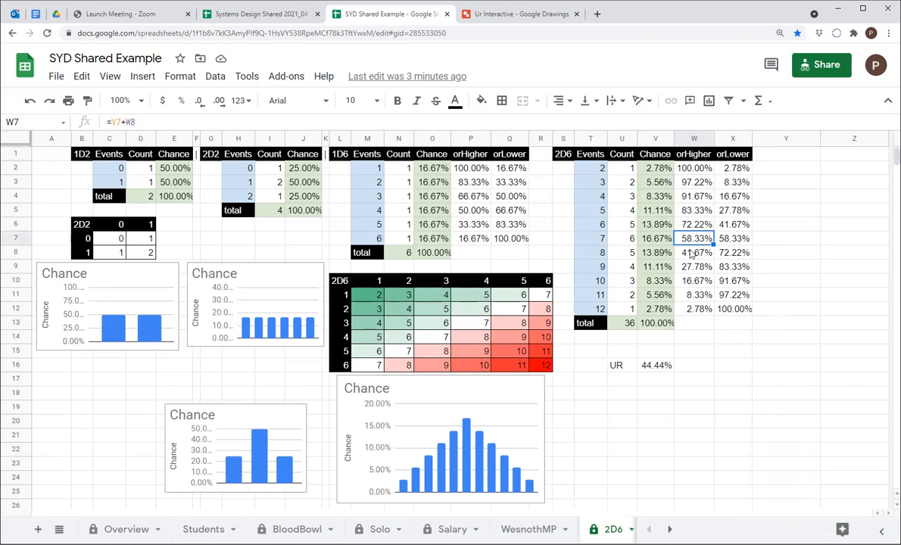
pyautogui.press('Down')
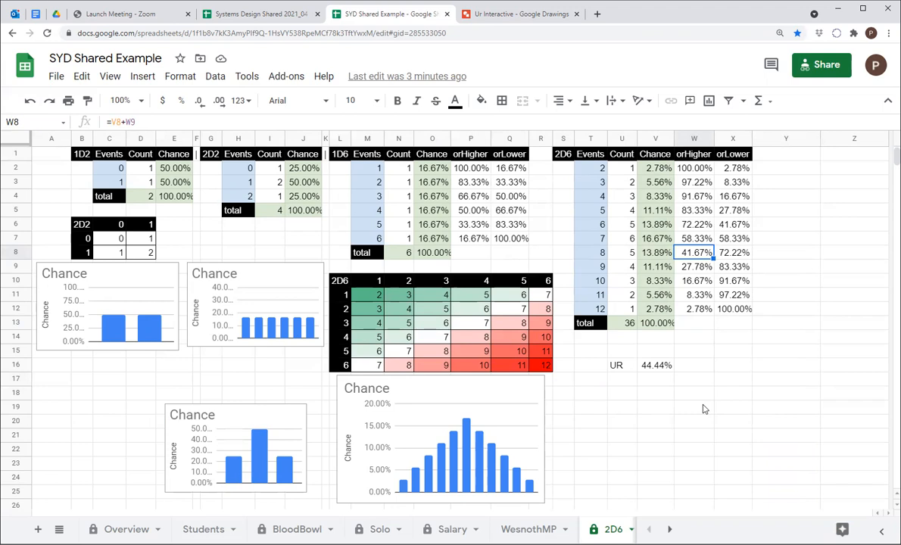
# Outline the doubles diagonal of the 2D6 grid (M11, N12, O13, P14, Q15 and R16) with yellow outer borders
pyautogui.click(371, 298)
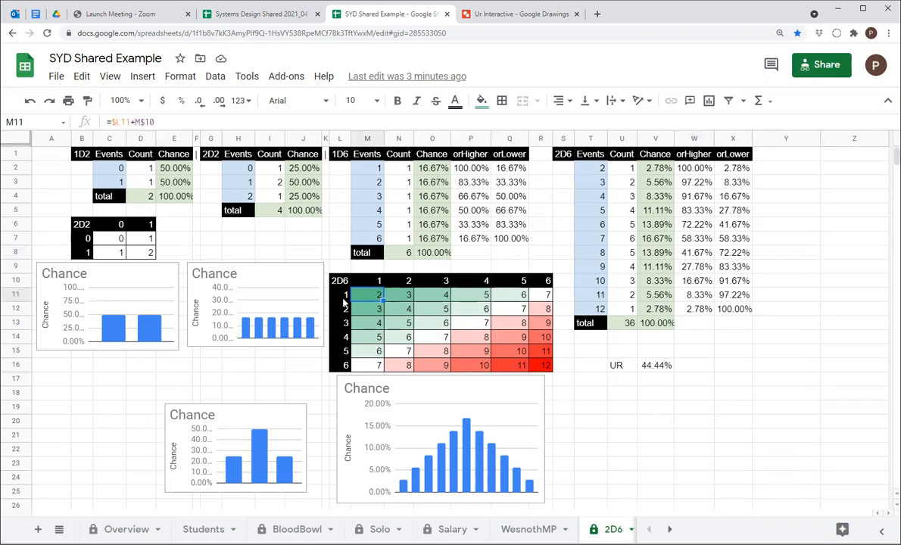
pyautogui.keyDown('ctrl'); pyautogui.click(403, 315); pyautogui.keyUp('ctrl')
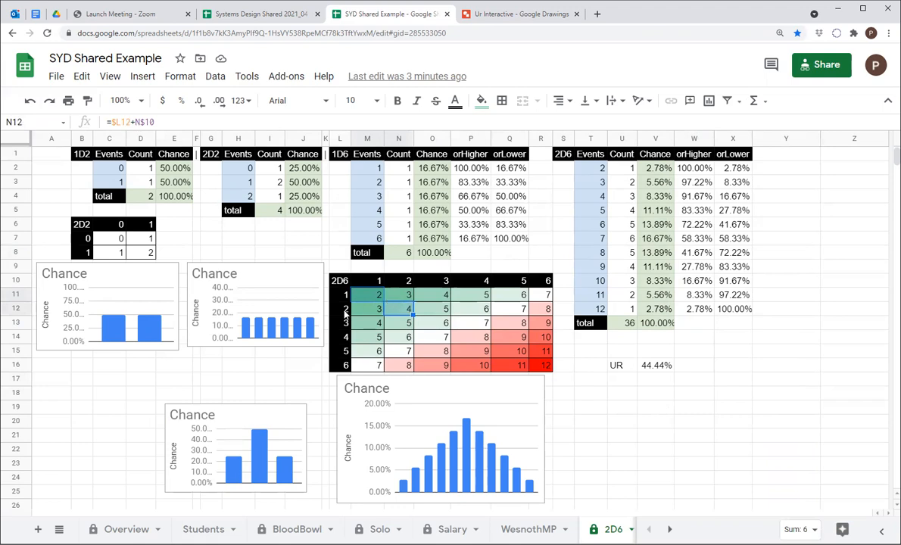
pyautogui.keyDown('ctrl'); pyautogui.click(437, 327); pyautogui.keyUp('ctrl')
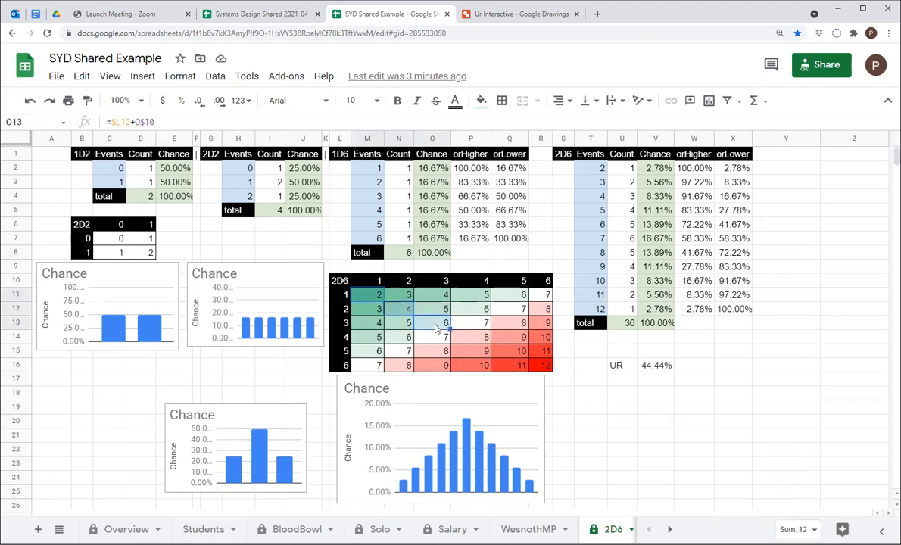
pyautogui.keyDown('ctrl'); pyautogui.click(478, 339); pyautogui.keyUp('ctrl')
pyautogui.click(539, 366)
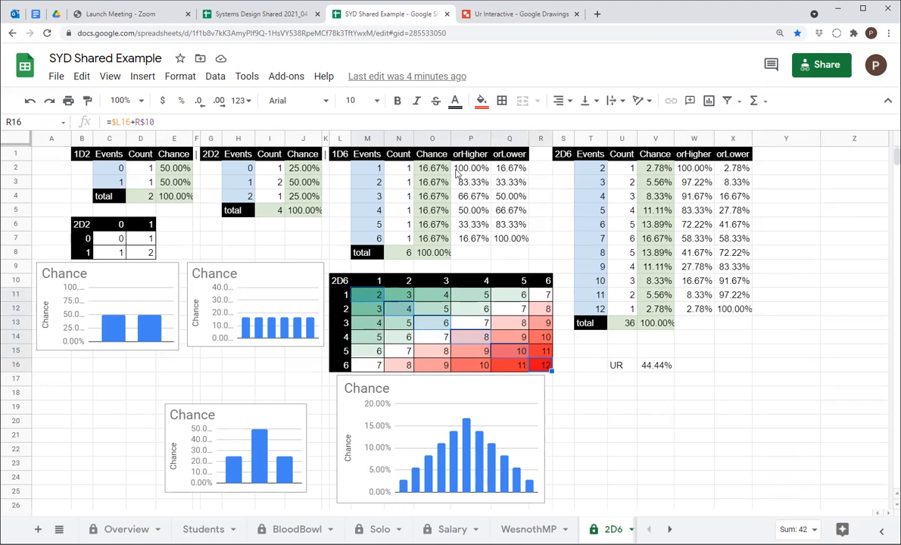
pyautogui.click(502, 100)
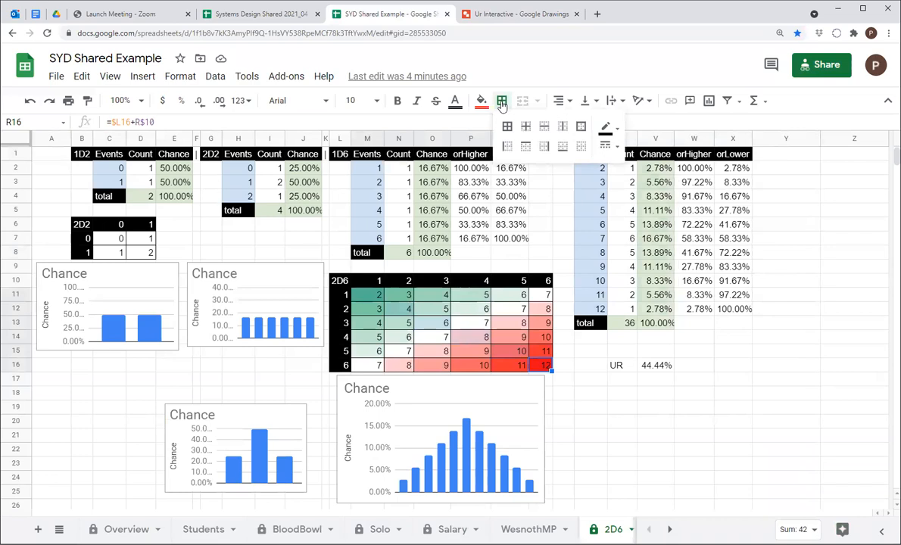
pyautogui.click(604, 127)
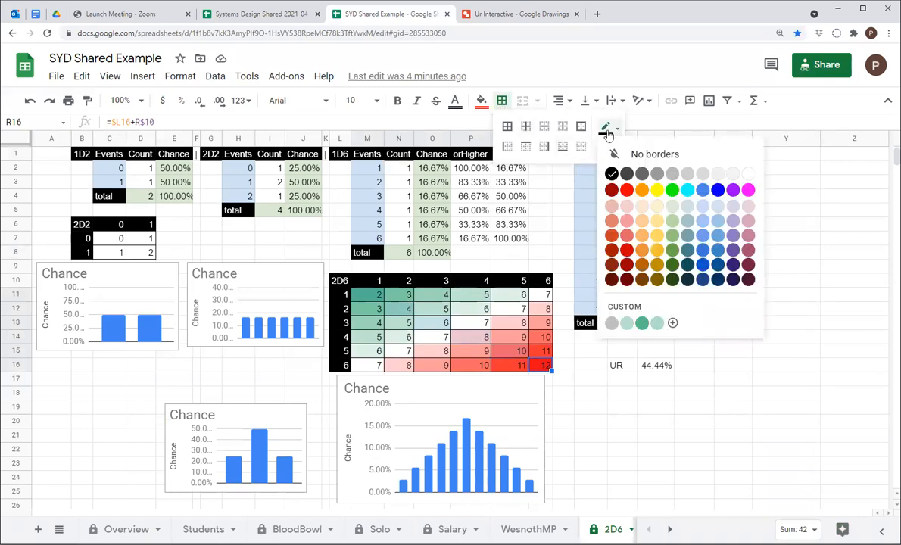
pyautogui.click(658, 191)
pyautogui.click(583, 128)
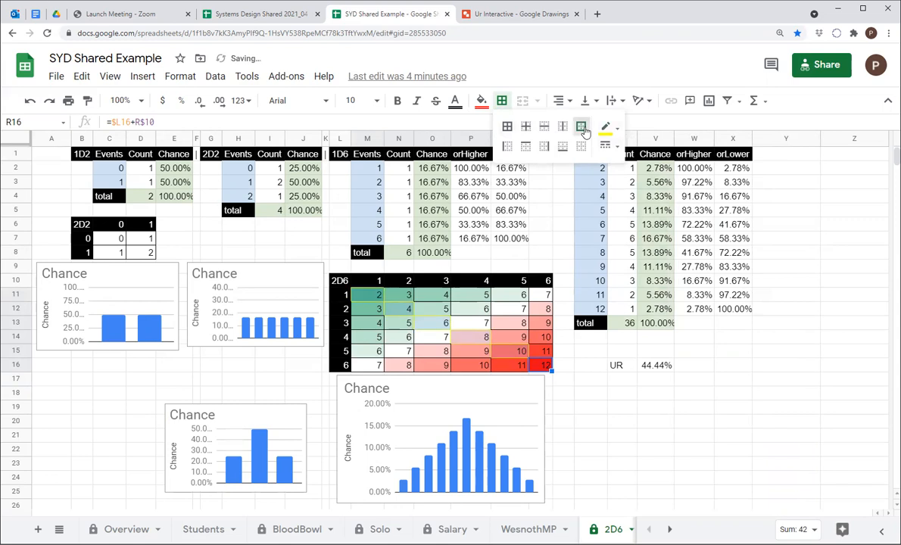
pyautogui.click(621, 434)
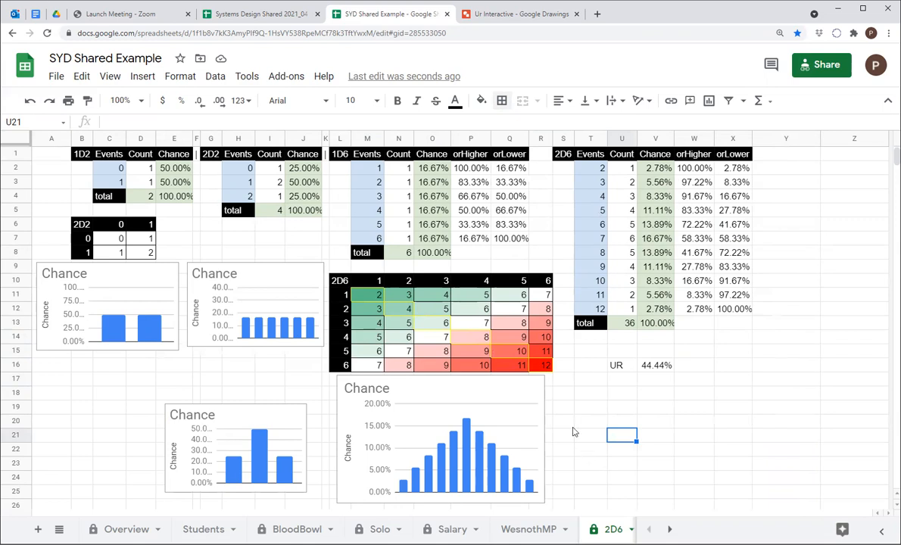
pyautogui.click(541, 366)
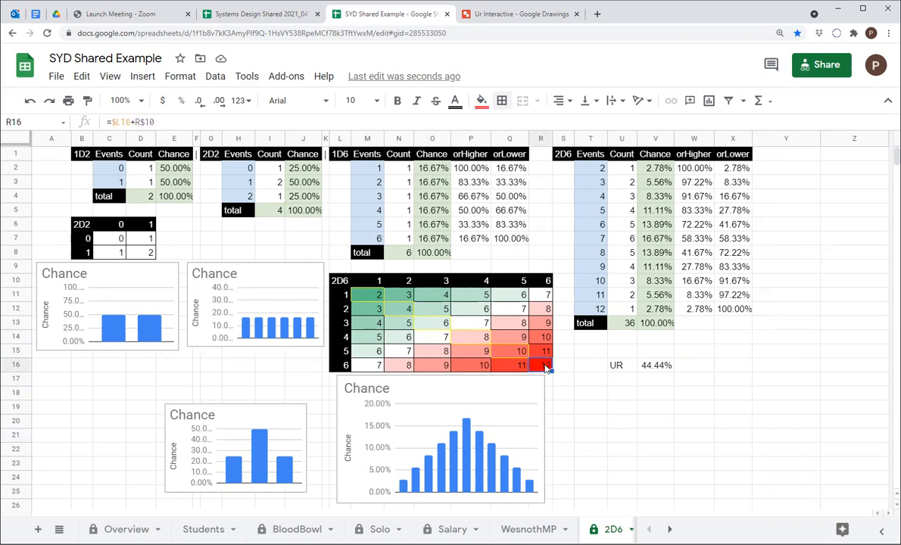
pyautogui.click(580, 412)
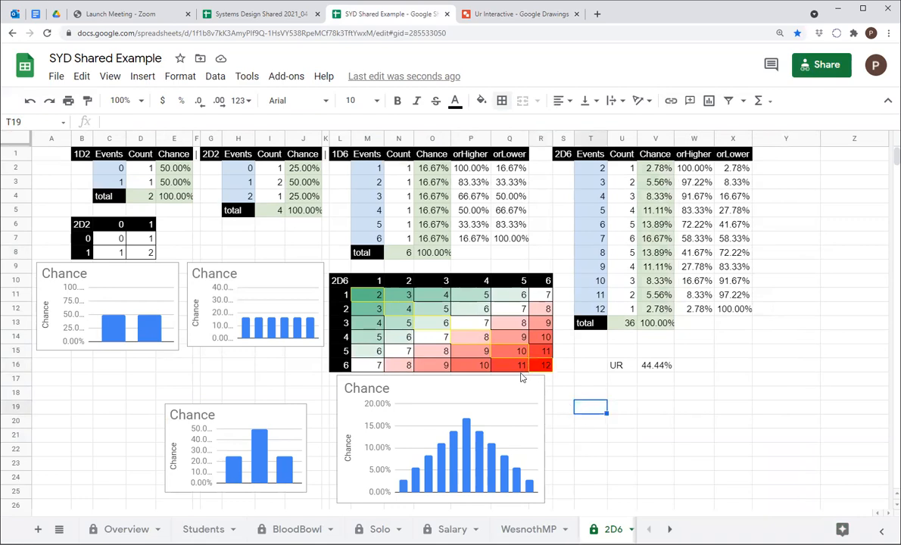
# Label U18 as double and enter the count 6 in V18
pyautogui.click(617, 392)
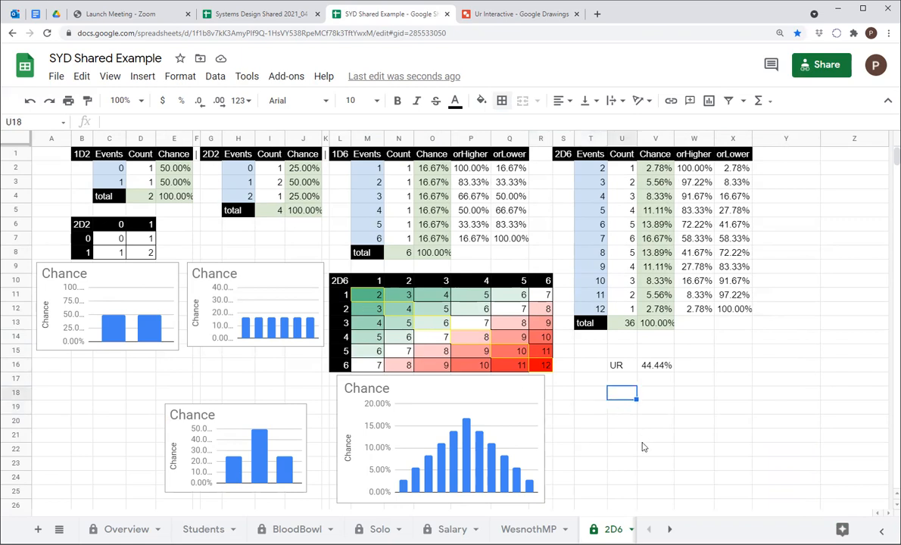
pyautogui.write('doubles')
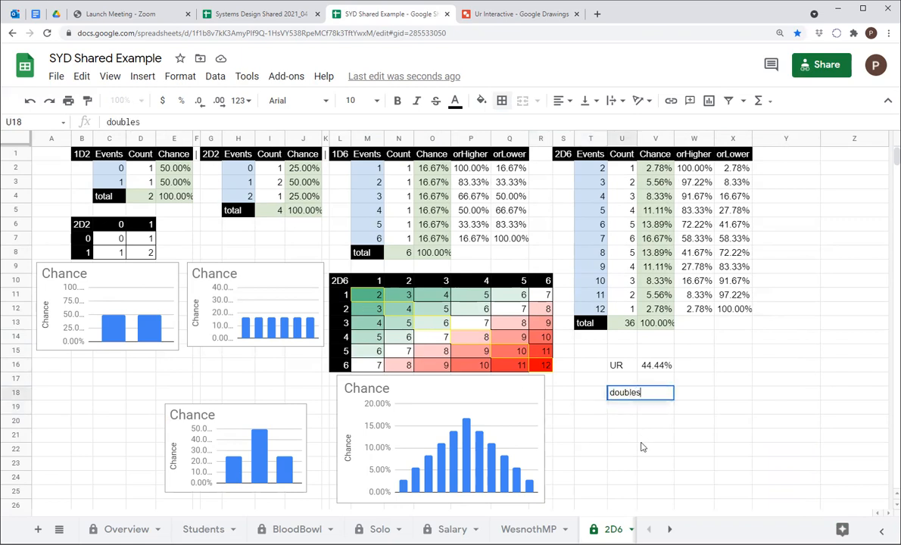
pyautogui.press('BackSpace')
pyautogui.press('Tab')
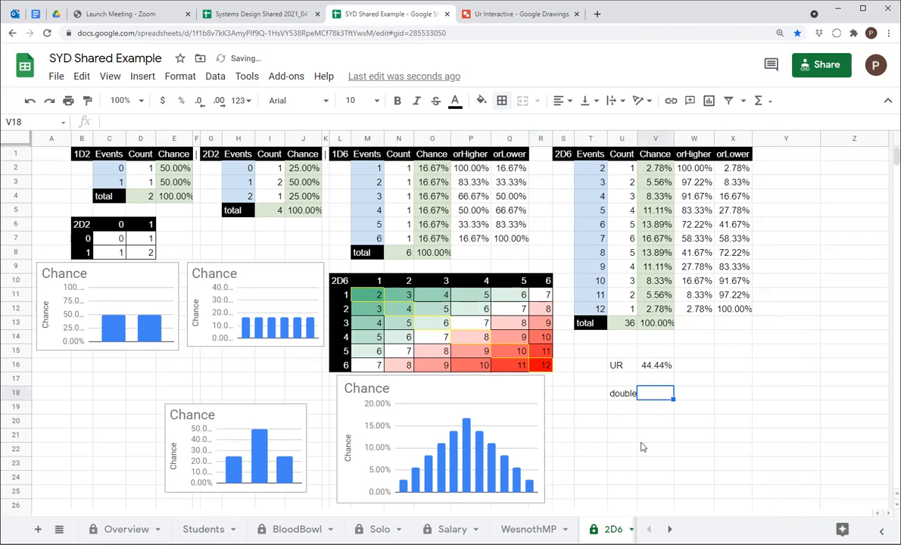
pyautogui.write('6')
pyautogui.press('Return')
# Check the 2D6 total count formula in U13, and label U19 as double %
pyautogui.press('Up')
pyautogui.press('Up')
pyautogui.press('Up')
pyautogui.press('Up')
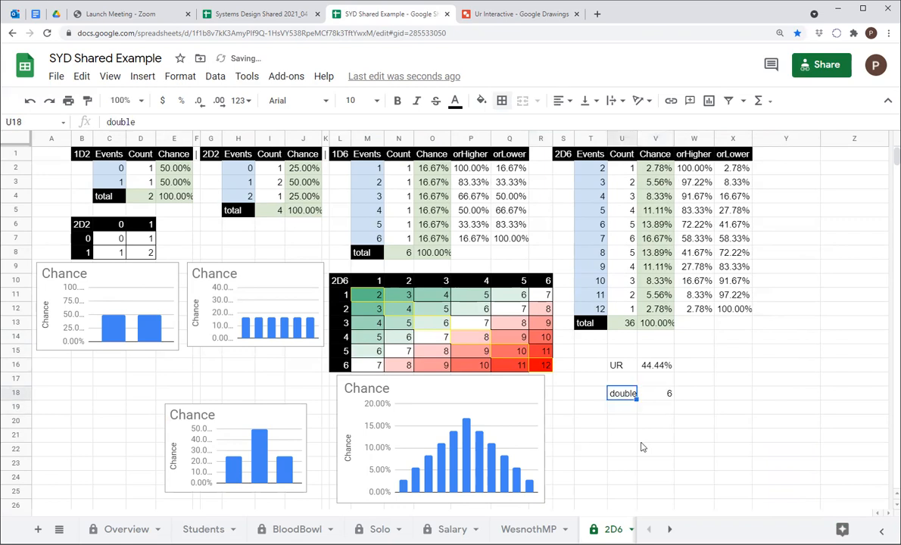
pyautogui.press('Up')
pyautogui.press('Up')
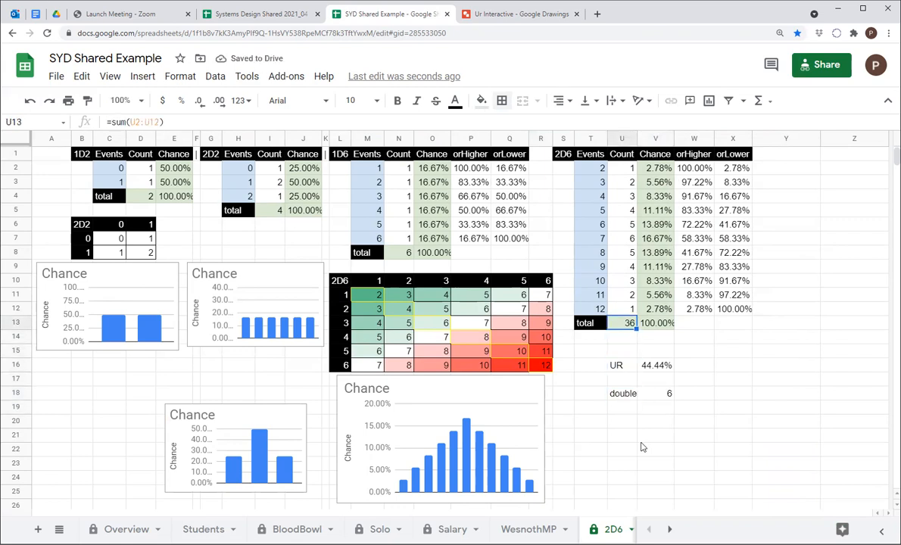
pyautogui.press('Down')
pyautogui.press('Down')
pyautogui.press('Down')
pyautogui.press('Down')
pyautogui.press('Down')
pyautogui.press('Down')
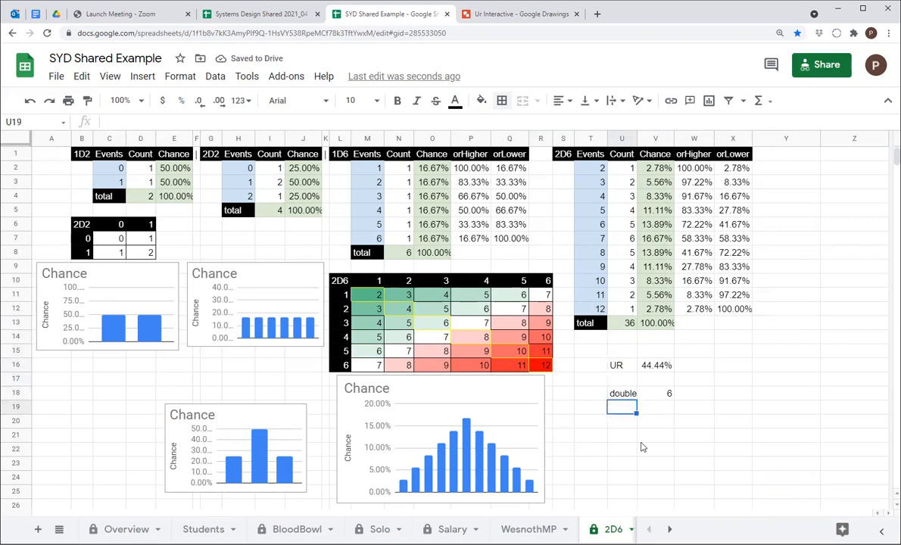
pyautogui.write('doub')
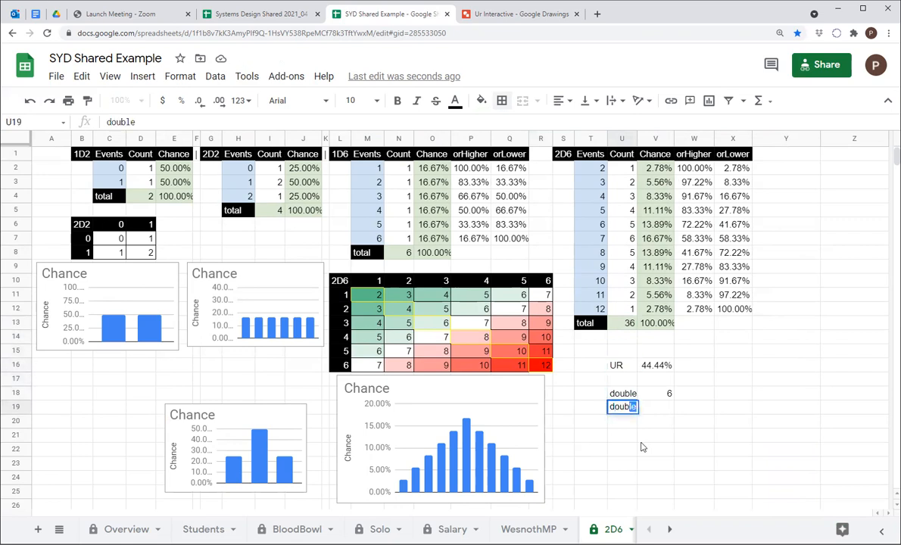
pyautogui.write('le %')
pyautogui.press('Return')
pyautogui.press('Up')
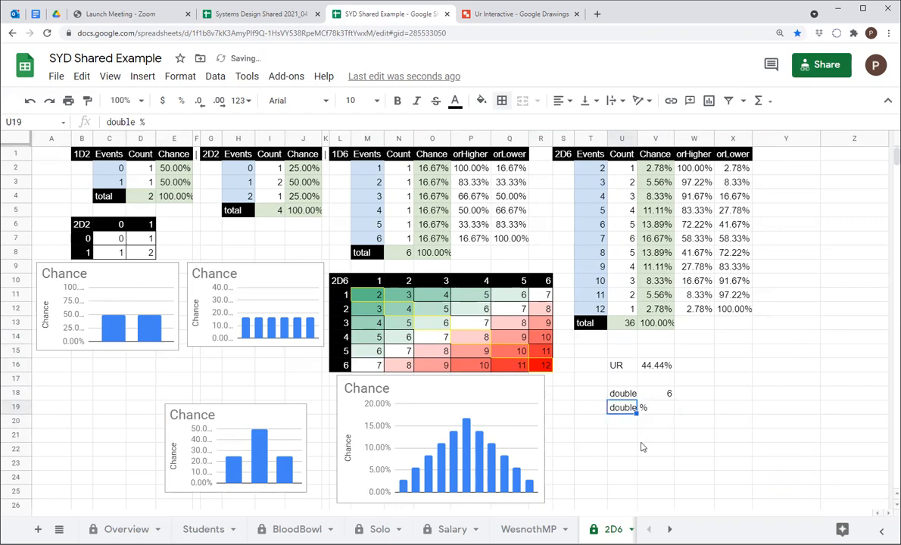
# Enter the formula =V18/U13 in V19 for the chance of doubles and format it as a percentage
pyautogui.press('Right')
pyautogui.write('=V18/')
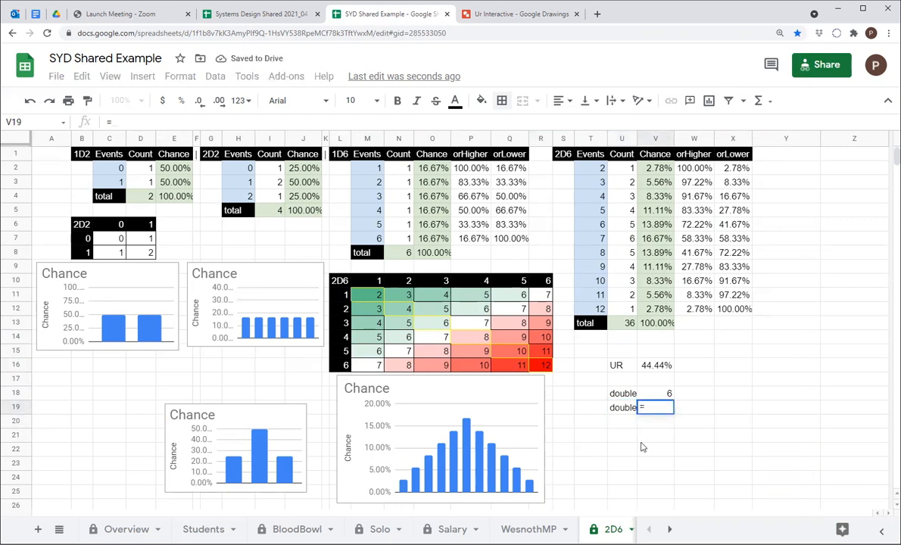
pyautogui.press('Left')
pyautogui.press('Up')
pyautogui.press('Up')
pyautogui.press('Up')
pyautogui.press('Up')
pyautogui.press('Up')
pyautogui.press('Up')
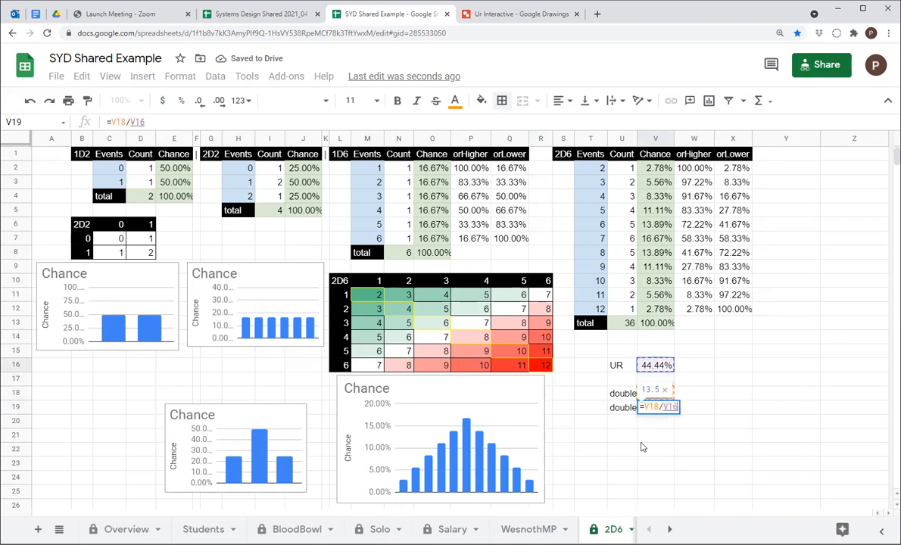
pyautogui.press('Return')
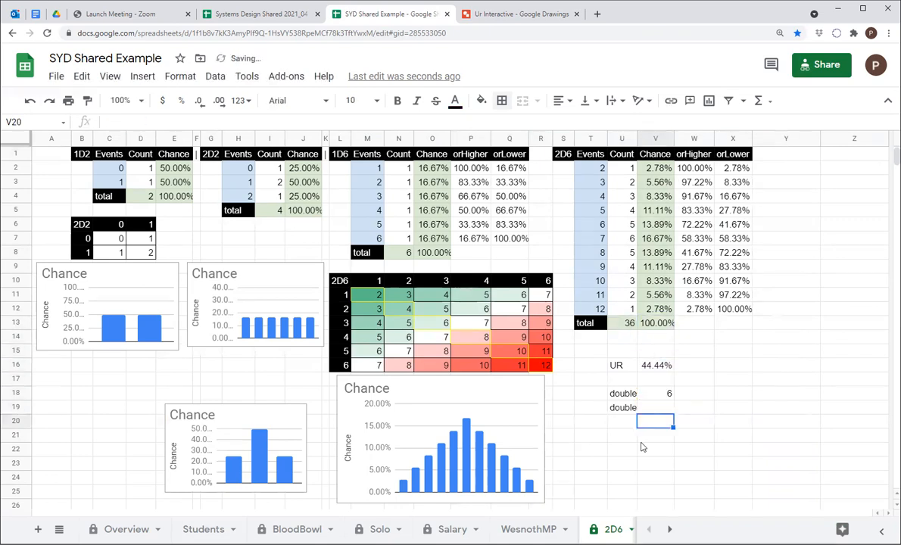
pyautogui.press('Up')
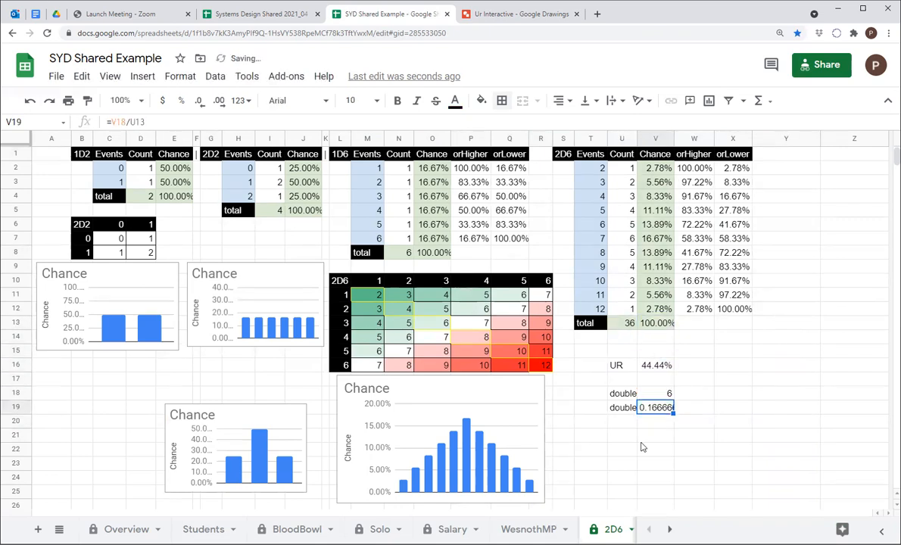
pyautogui.click(183, 102)
pyautogui.press('Down')
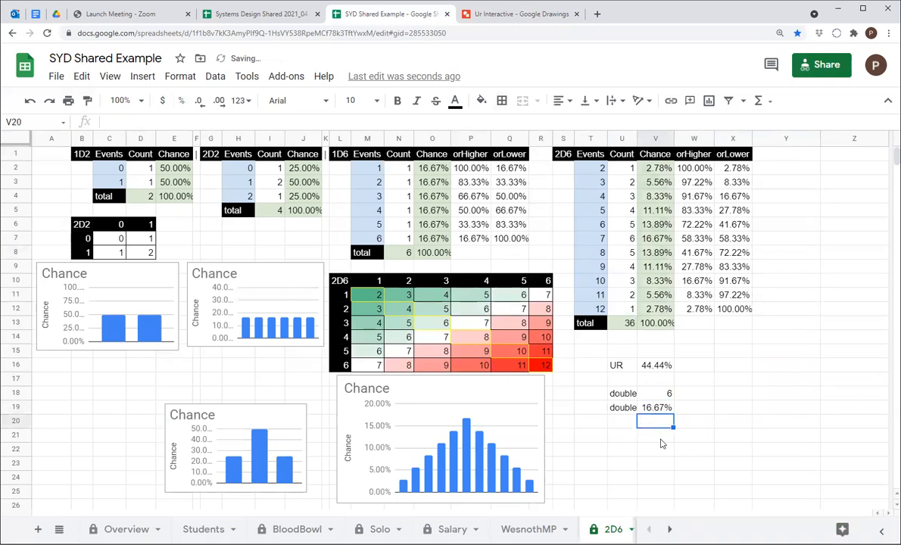
# Compare the doubles chance in V19 with the cumulative chances in W10 and X4, and examine the 2D6 counts and total in U2:U13
pyautogui.press('Up')
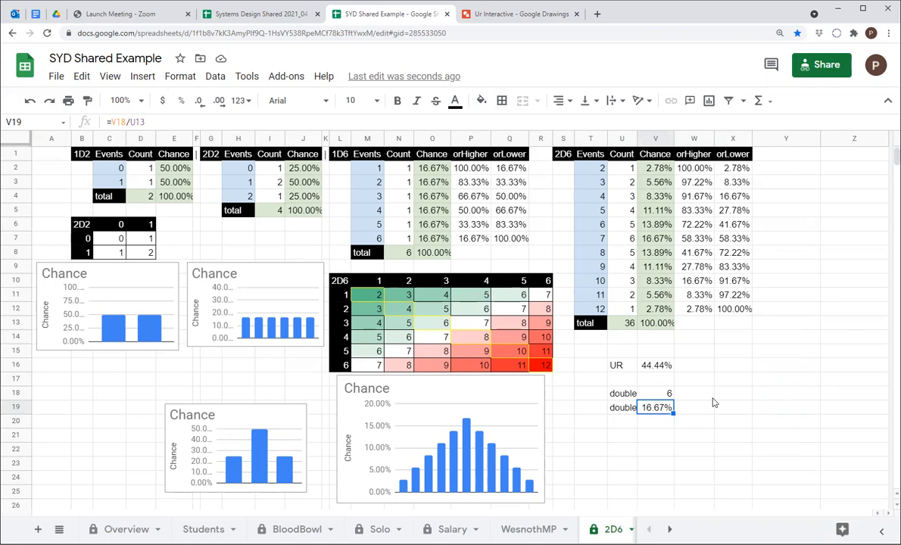
pyautogui.click(694, 281)
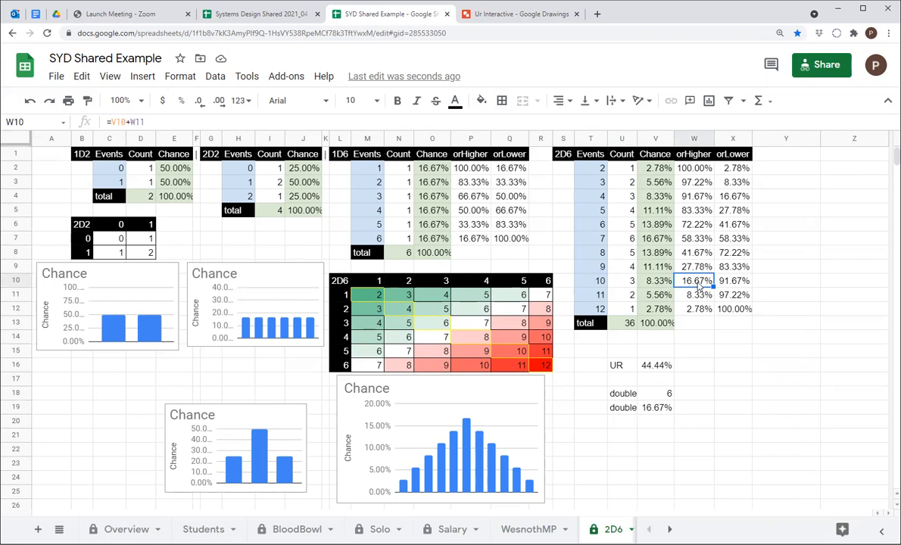
pyautogui.click(735, 197)
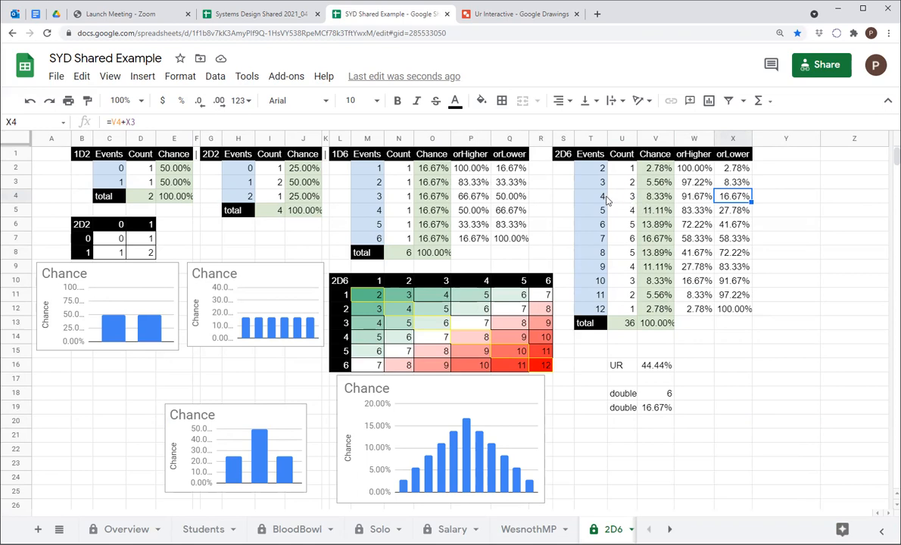
pyautogui.click(631, 194)
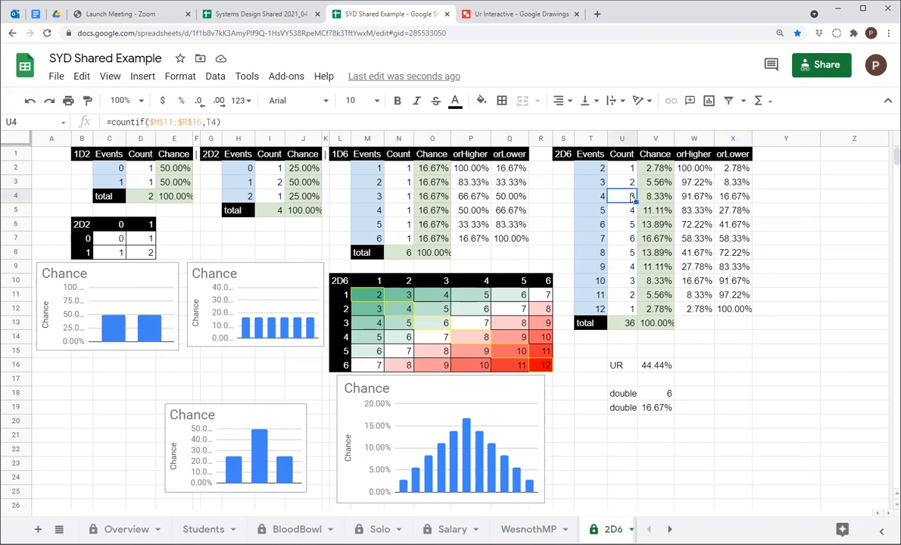
pyautogui.click(632, 182)
pyautogui.click(633, 170)
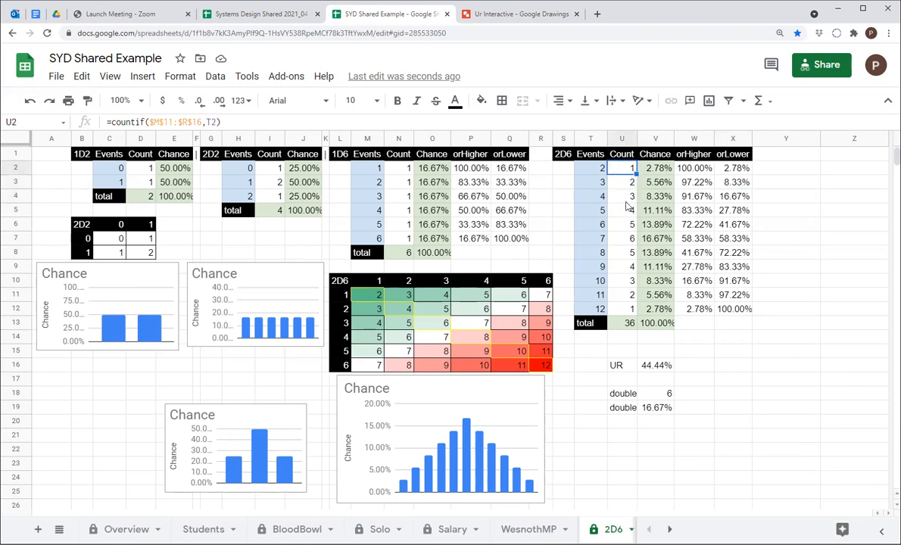
pyautogui.click(629, 324)
pyautogui.click(730, 195)
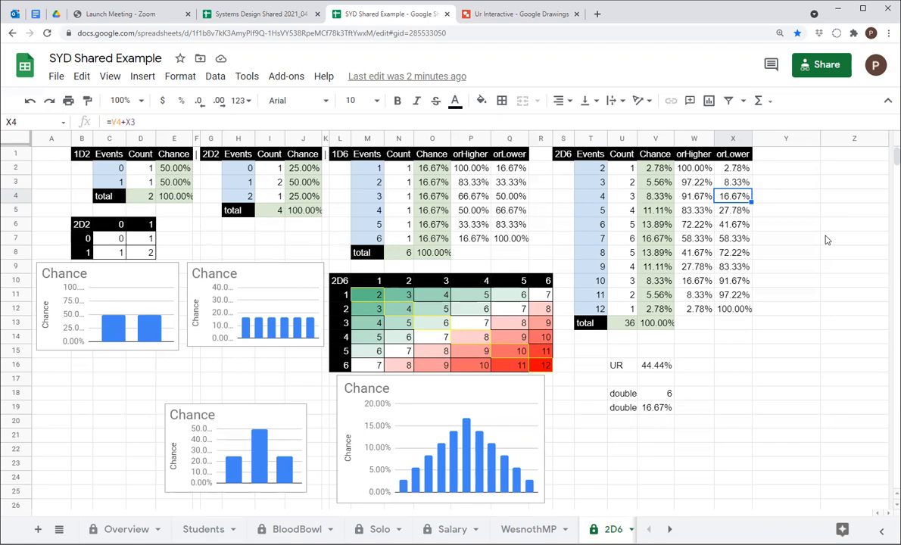
pyautogui.moveTo(621, 168); pyautogui.dragTo(619, 309)
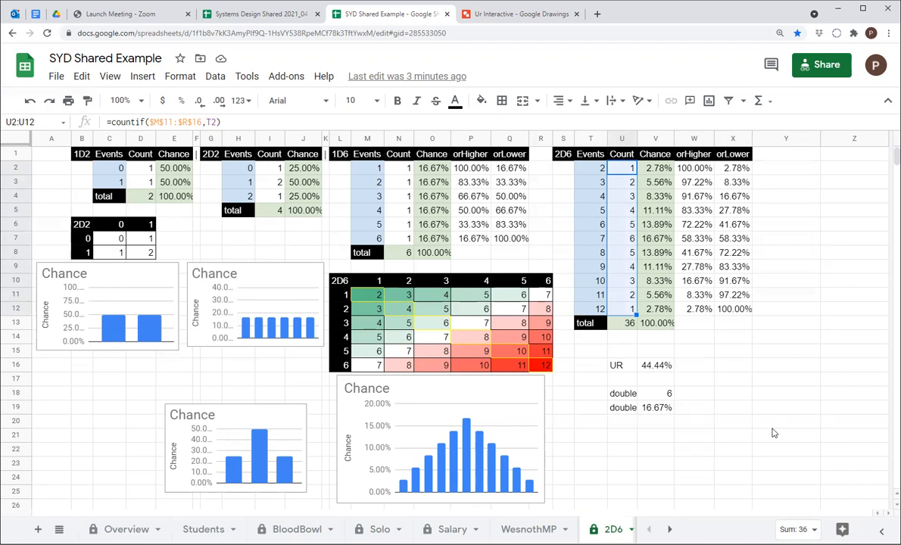
pyautogui.click(628, 238)
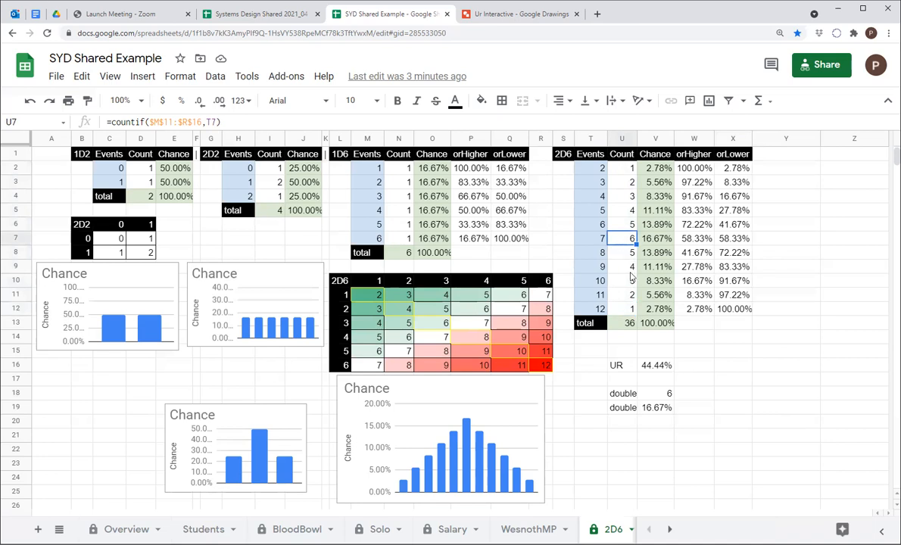